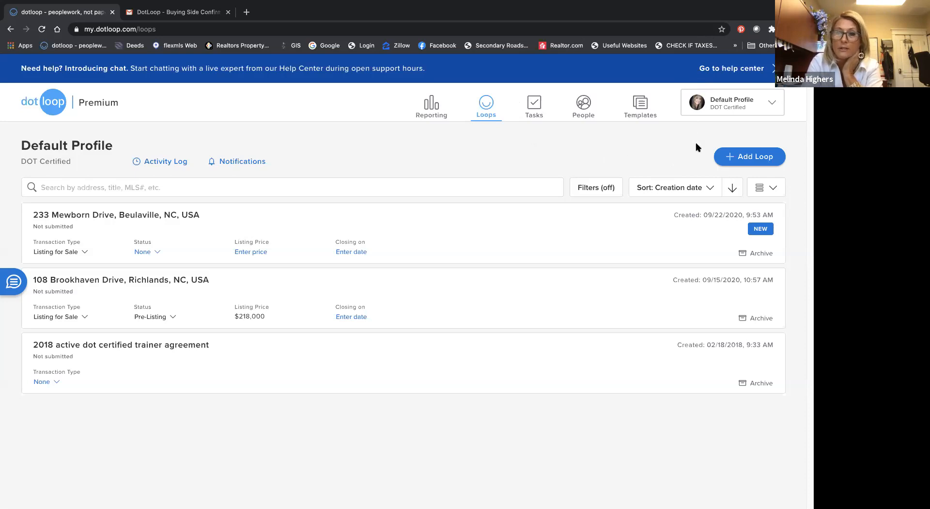
Step: Show the loops list in Grid View, and return it to List View
left_click(774, 187)
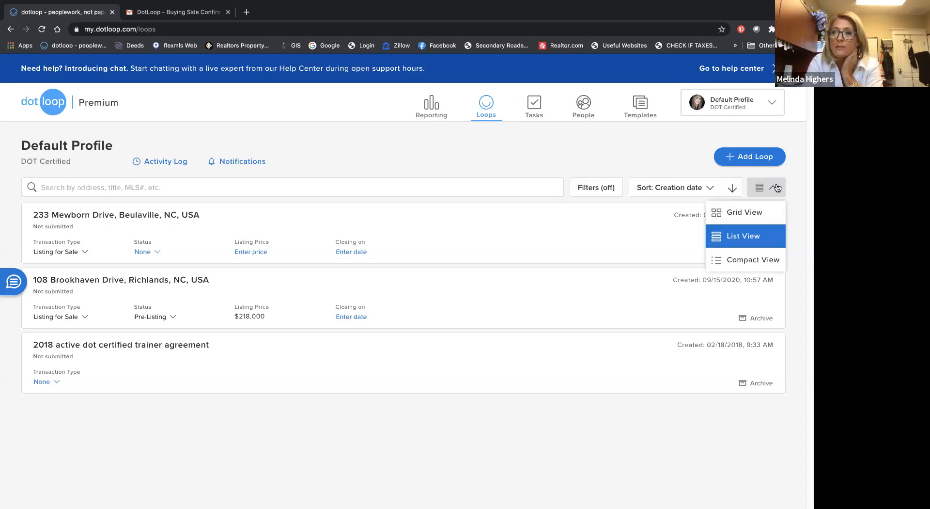
left_click(750, 215)
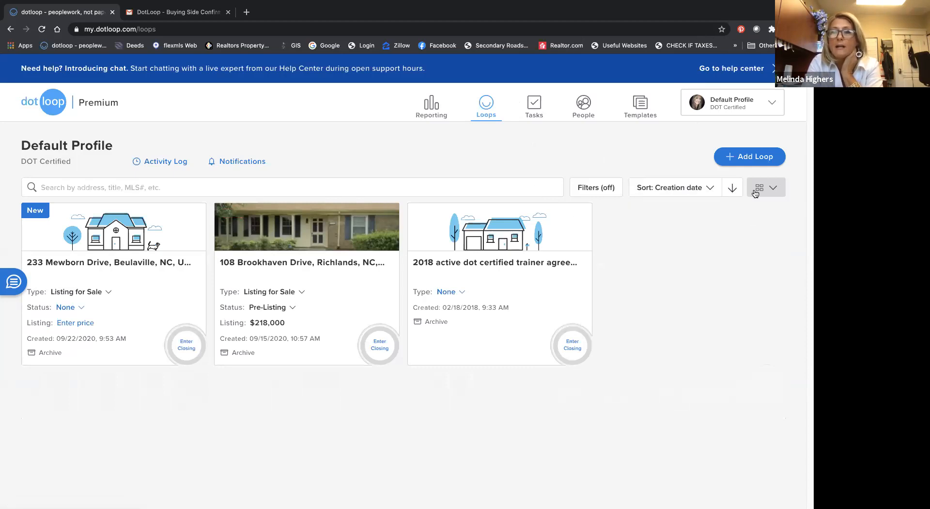
left_click(774, 189)
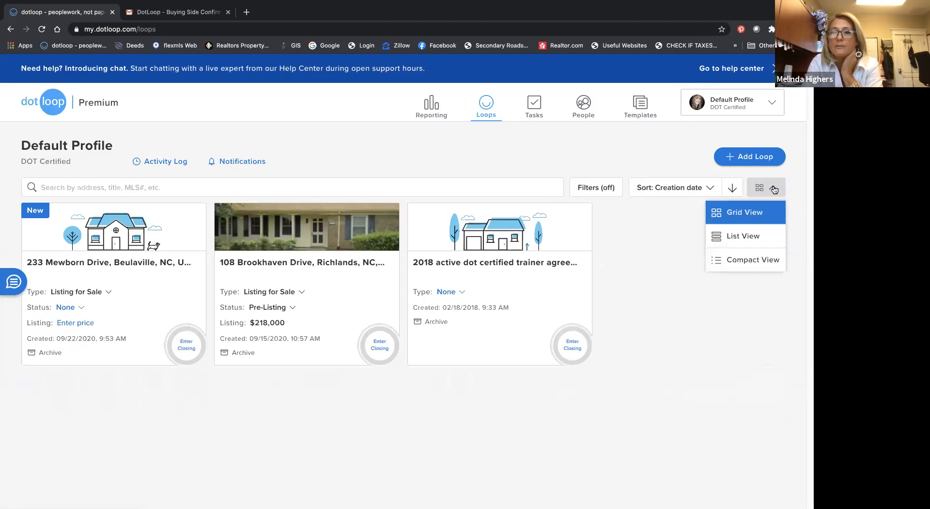
left_click(762, 238)
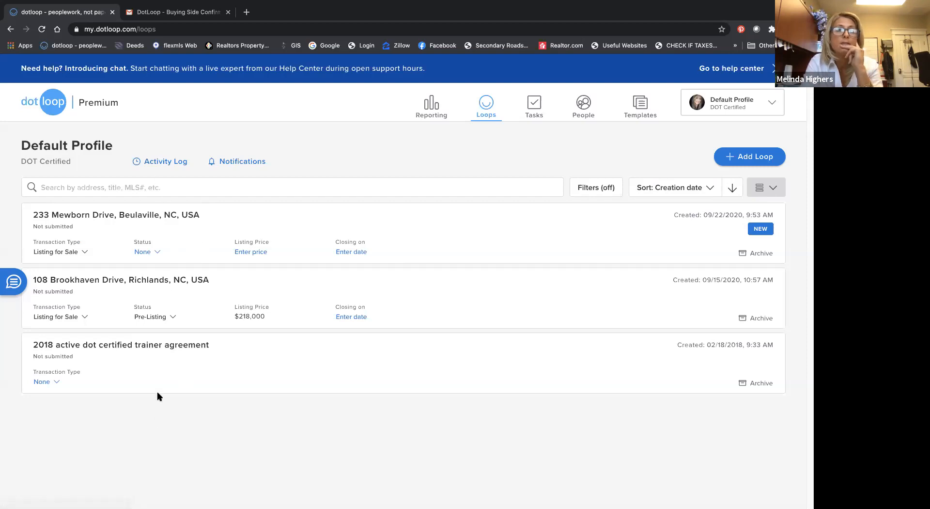
scroll(197, 393, "up", 1)
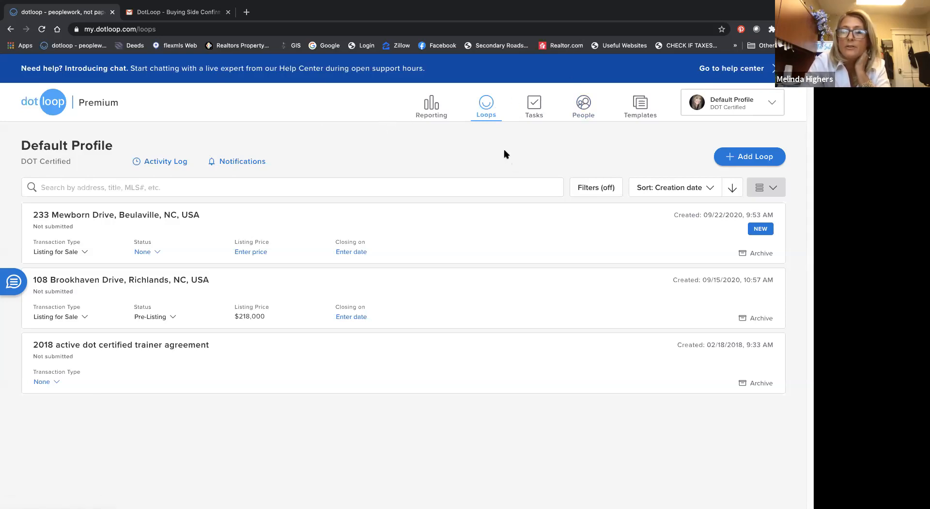
Step: Start a new loop, enter the client's full name as the loop name, and continue to the template choice
left_click(761, 156)
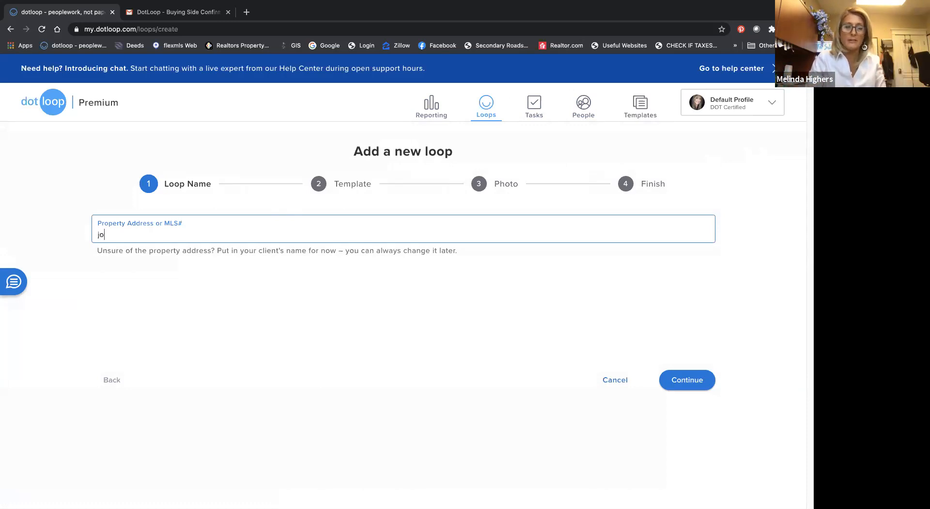
key("BackSpace")
key("BackSpace")
key("BackSpace")
type("Jones")
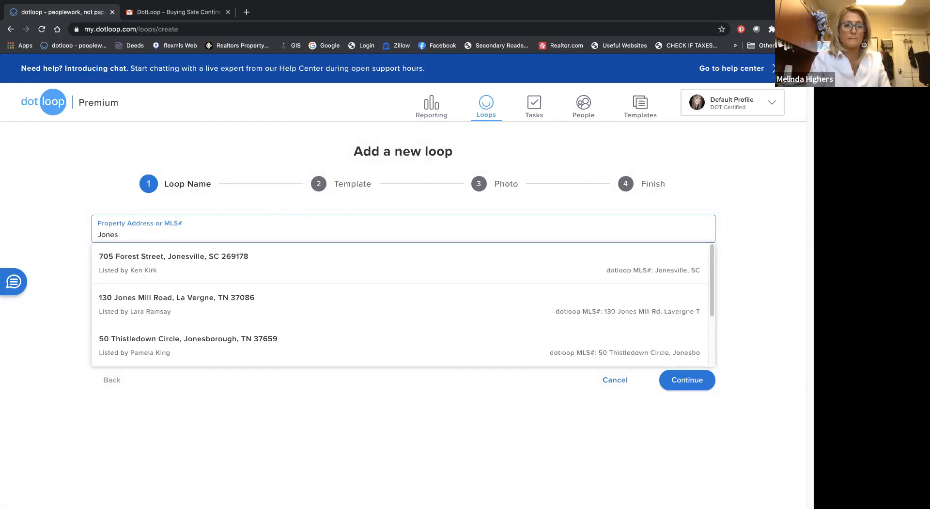
key("BackSpace")
key("BackSpace")
key("BackSpace")
key("BackSpace")
key("BackSpace")
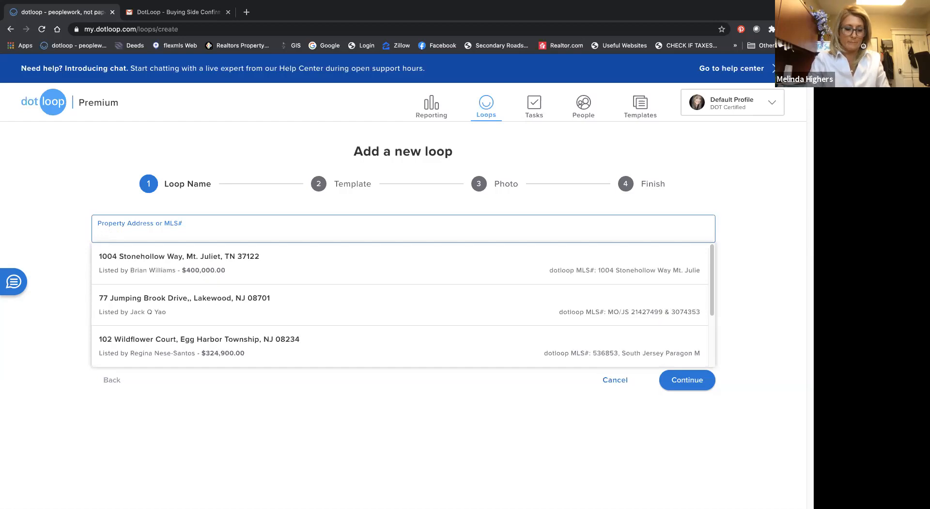
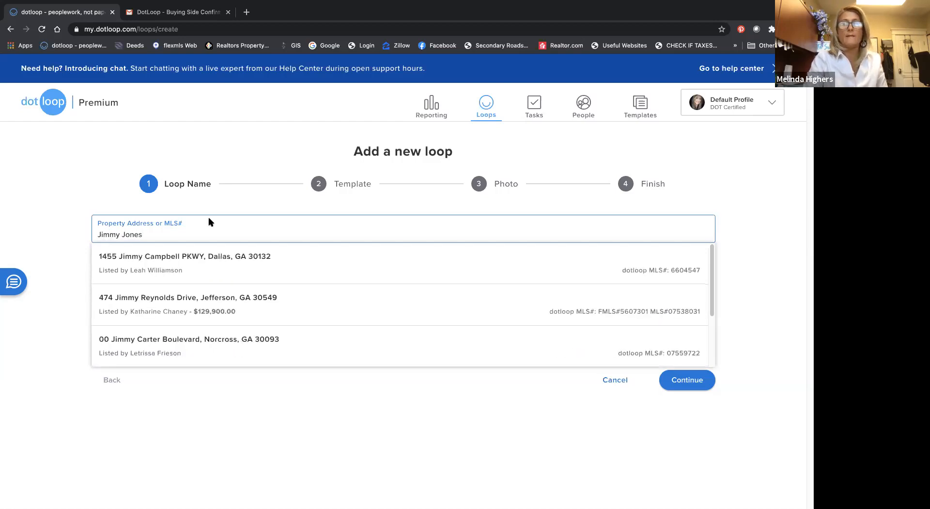
left_click(681, 380)
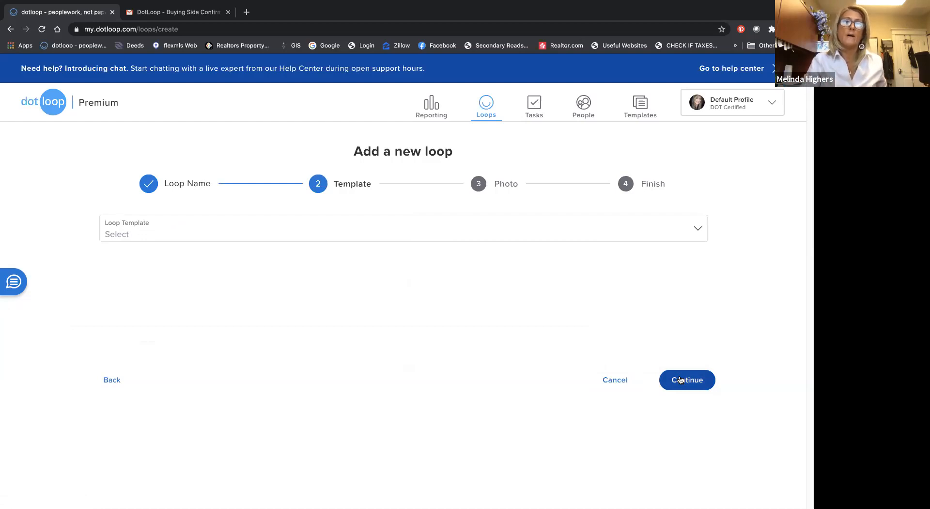
Step: Return to the loop name, replace it with the property address from the matching Jacksonville, NC listing, and continue
left_click(101, 381)
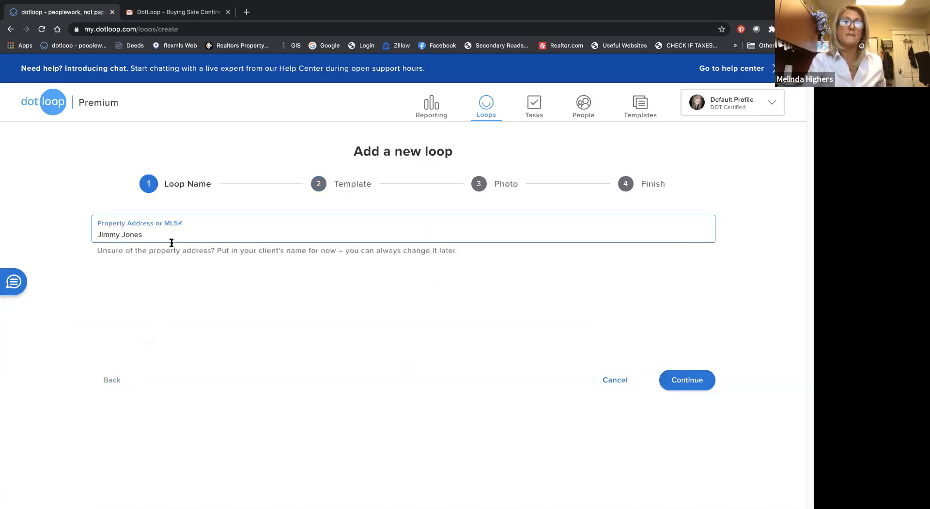
left_click_drag(149, 234, 41, 237)
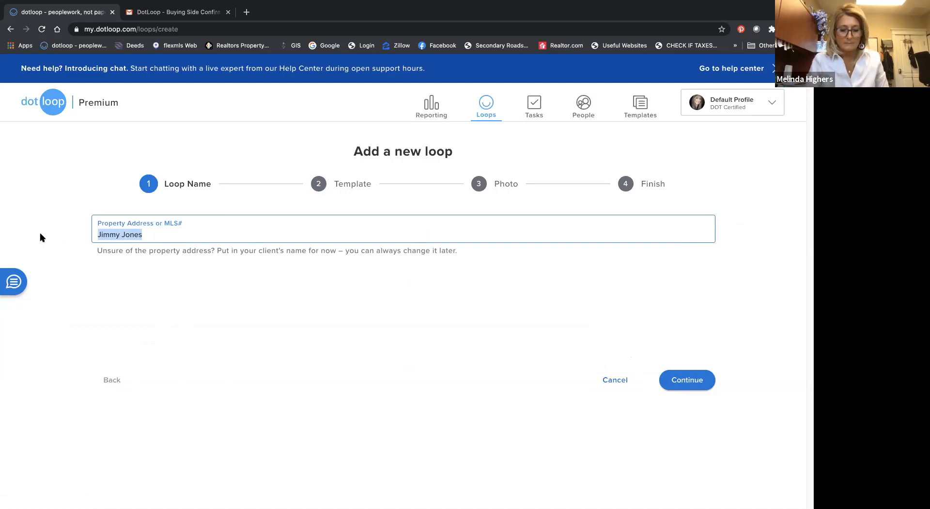
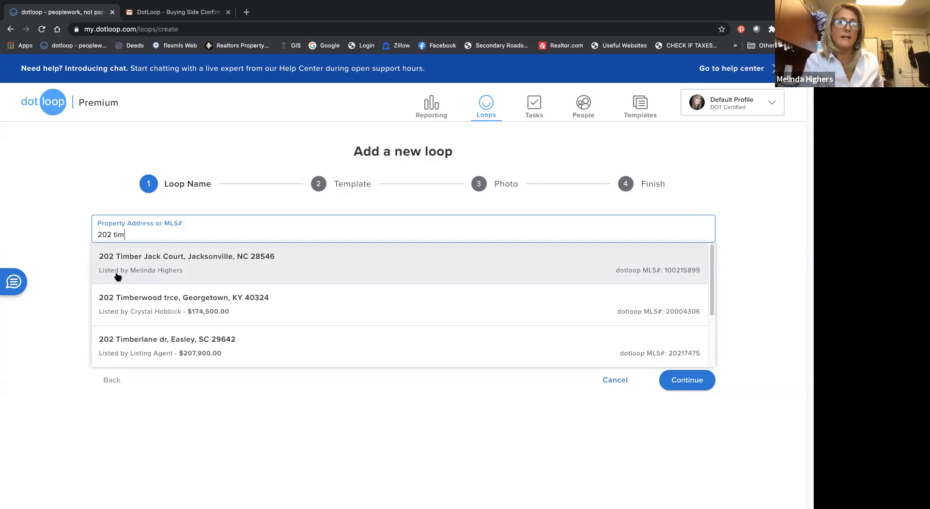
left_click(143, 273)
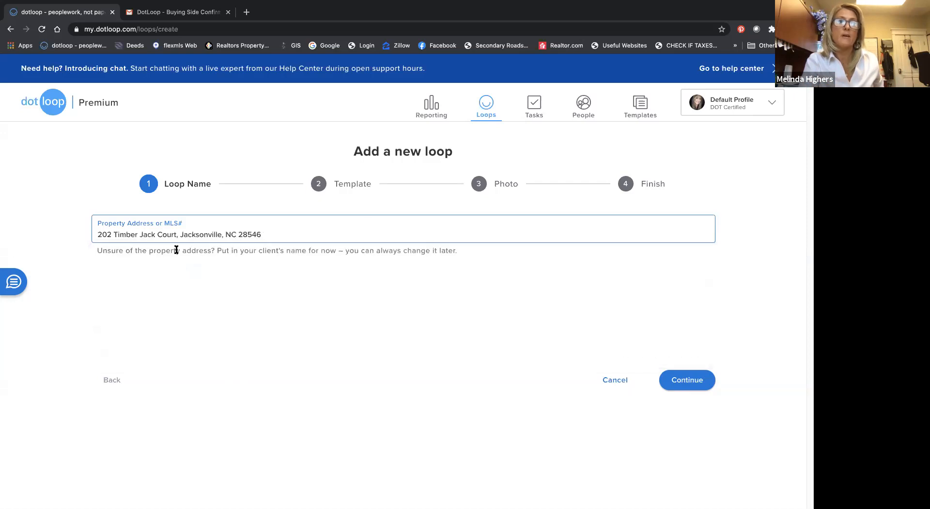
left_click(696, 381)
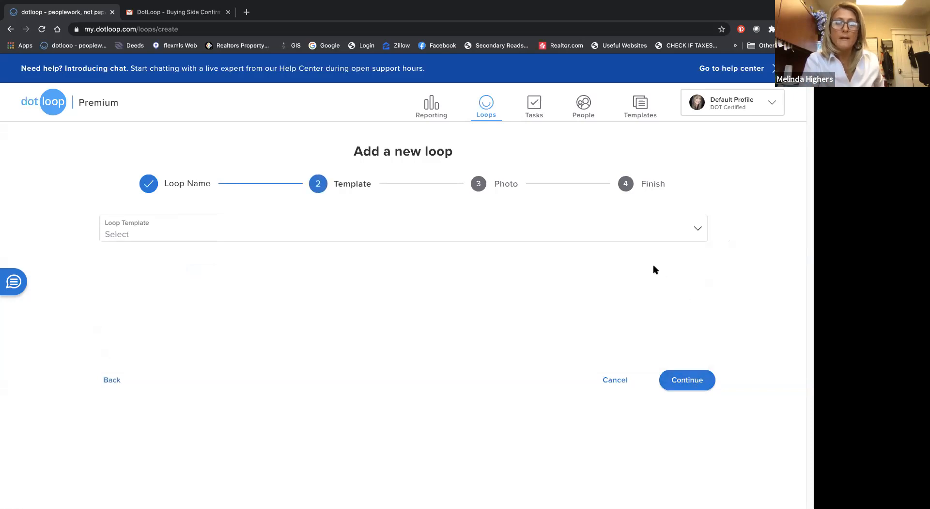
Step: Apply the Buying Loop template and finish creating the loop without a photo
left_click(325, 233)
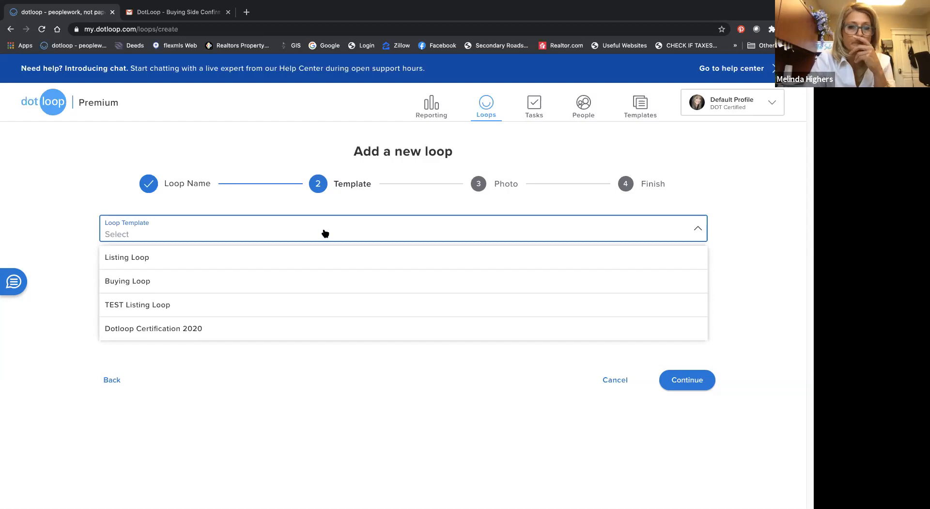
left_click(149, 282)
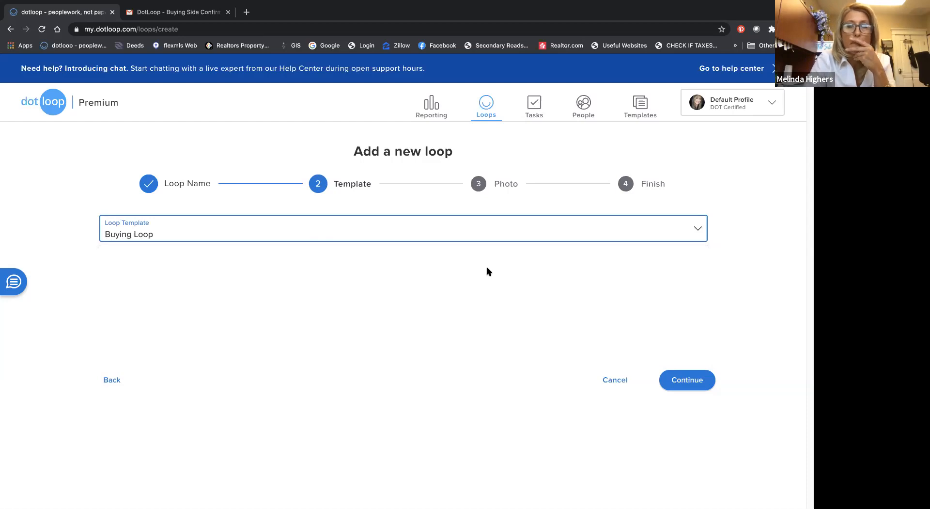
left_click(698, 378)
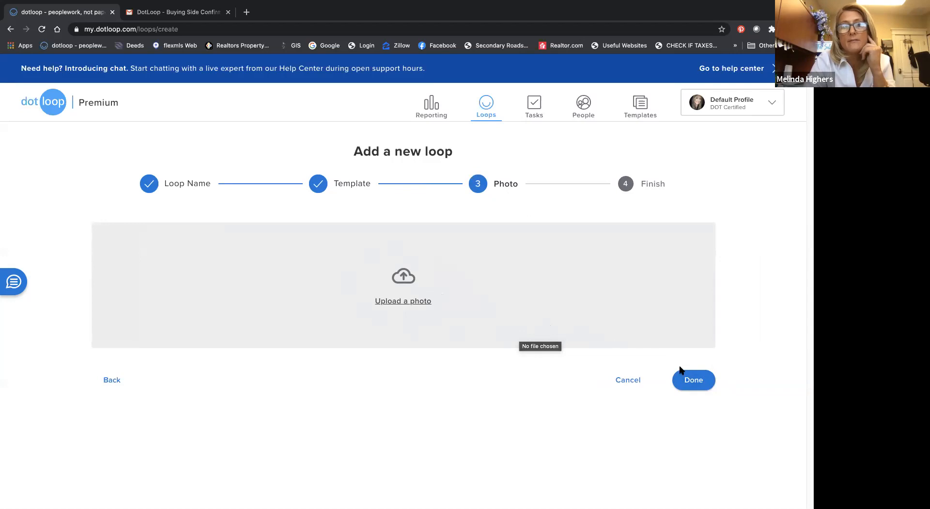
left_click(694, 378)
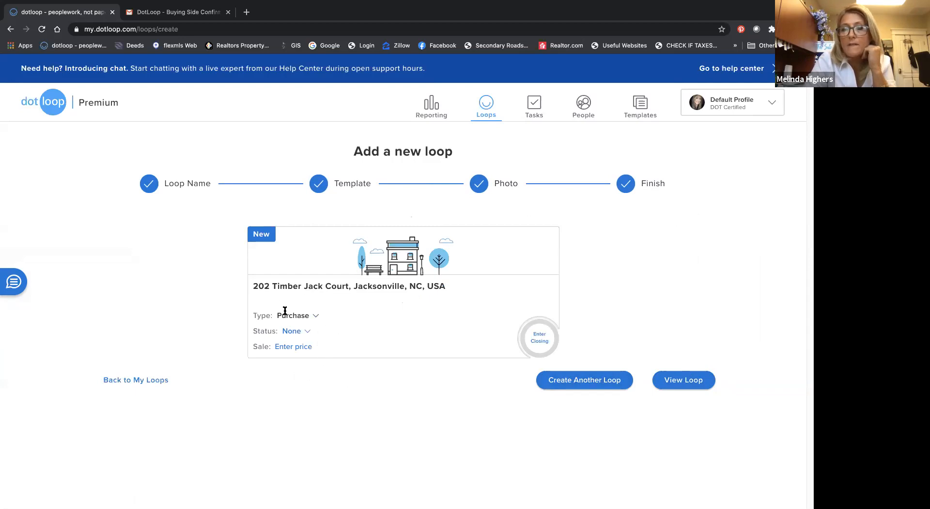
Step: Set the new loop's transaction type to Purchase and its status to Pre-Offer
left_click(316, 317)
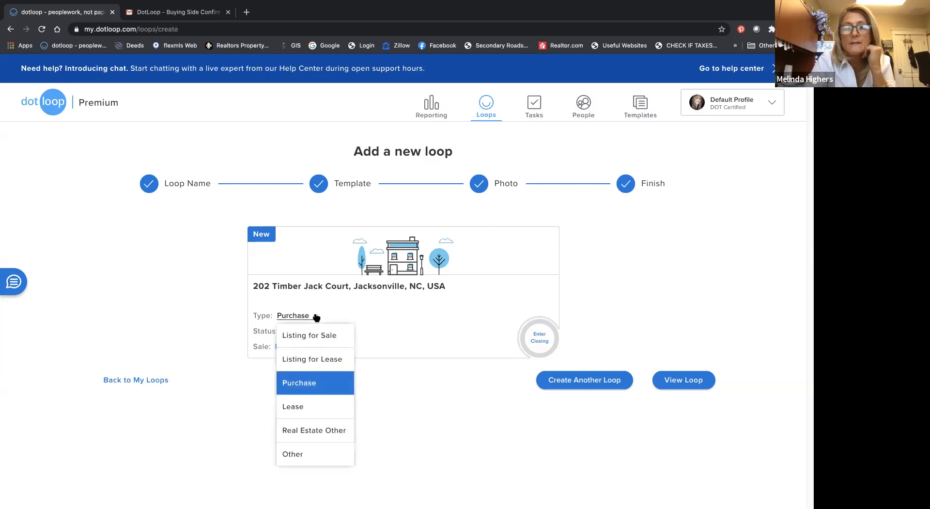
left_click(308, 382)
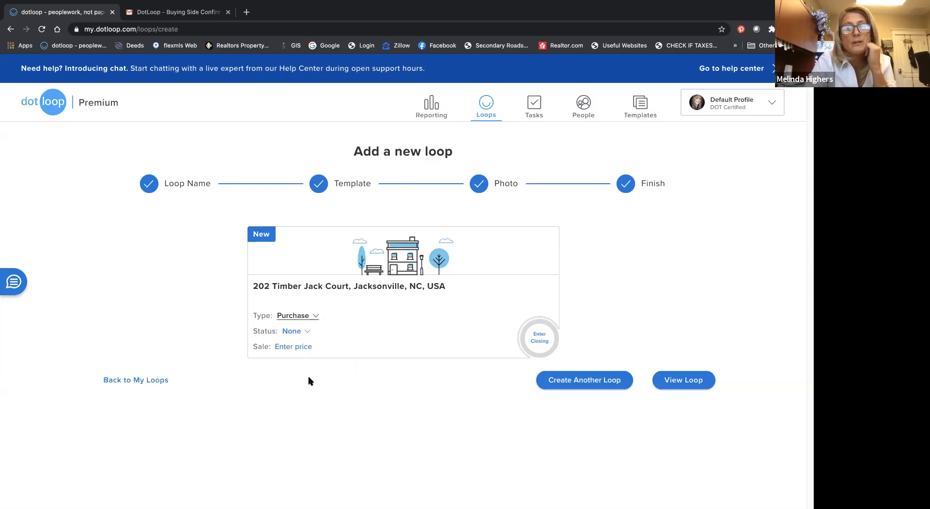
left_click(307, 331)
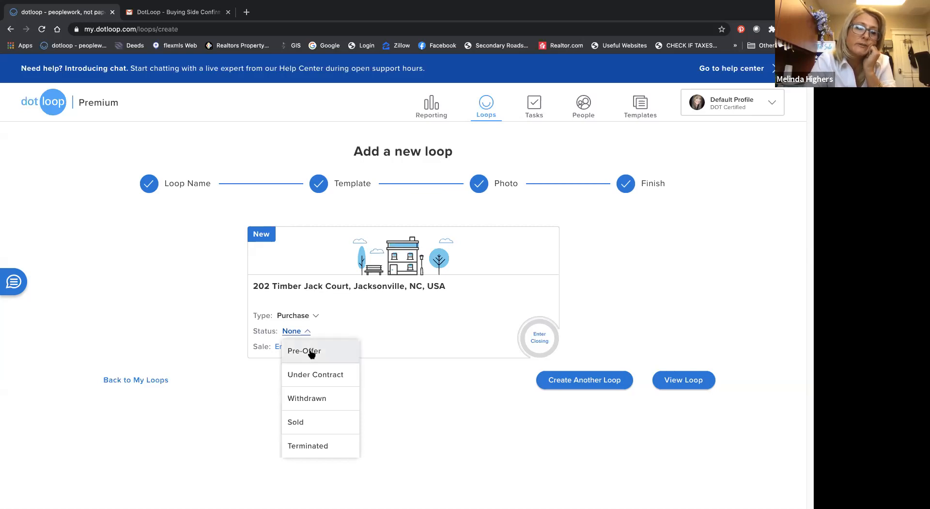
left_click(311, 353)
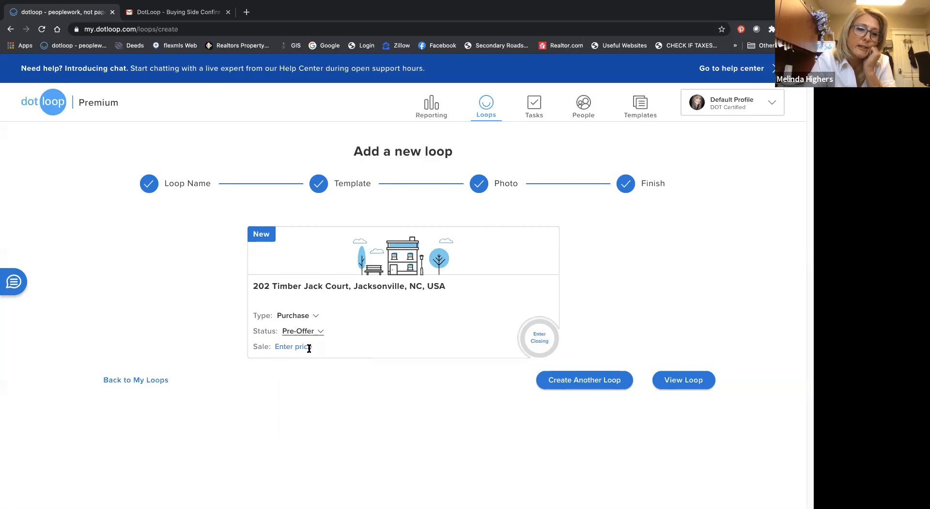
Step: Set the new loop's sale price to $239,000
left_click(309, 347)
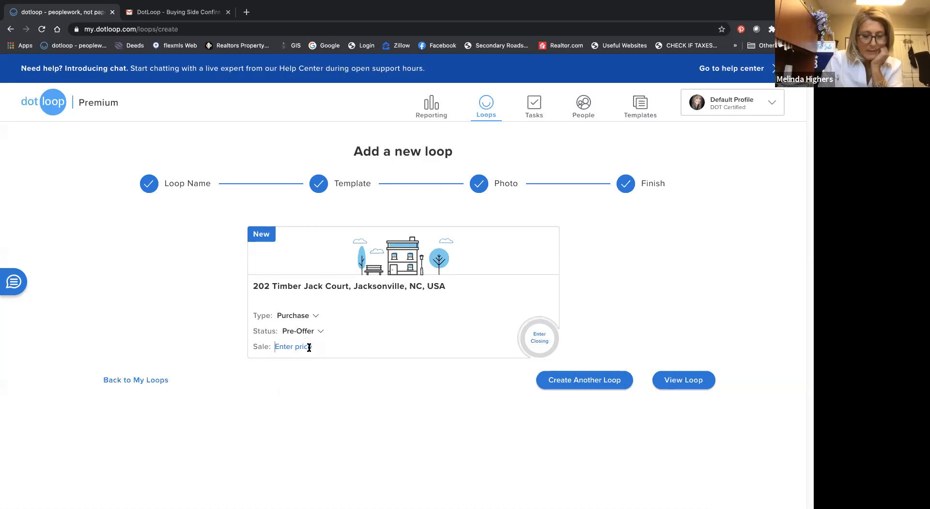
type("239000")
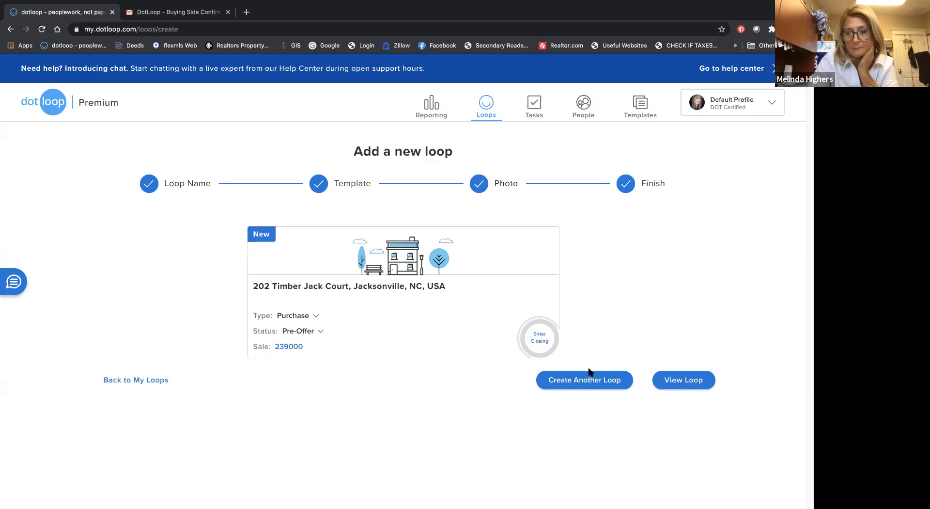
left_click(463, 353)
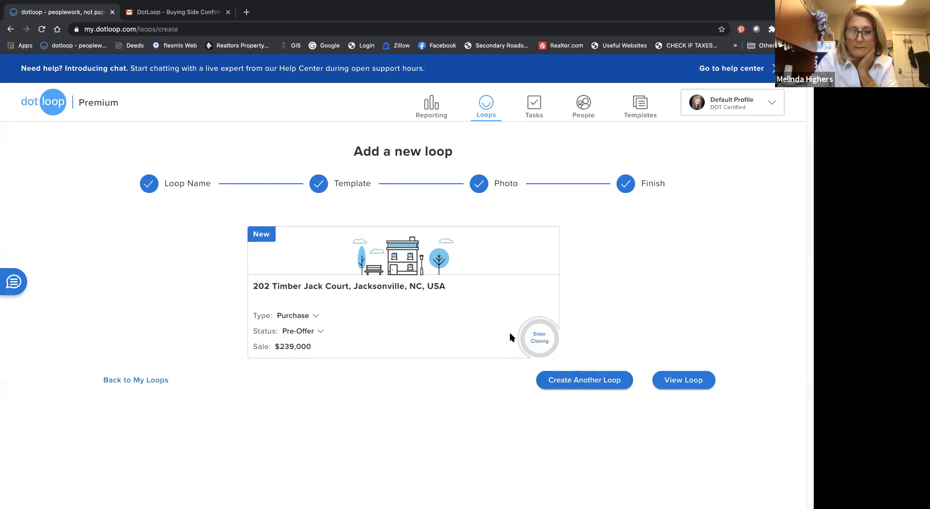
Step: Open the newly created loop and dismiss its introductory notice
left_click(684, 380)
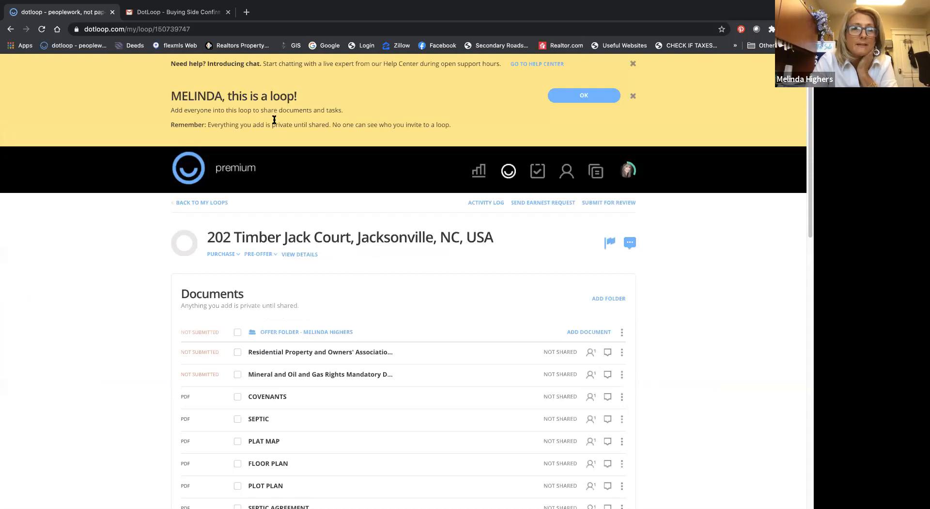
left_click(582, 96)
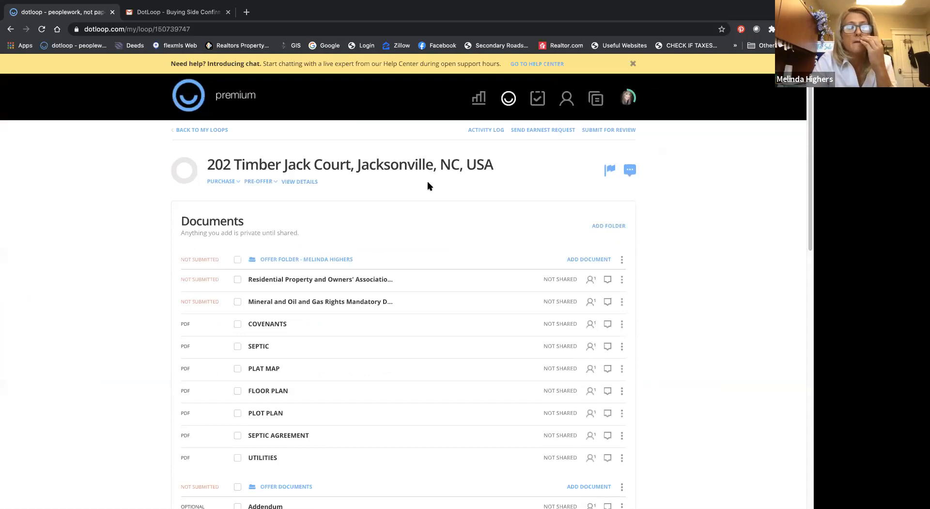
Step: Add a new folder named "buyer folder" to the loop's documents
scroll(427, 186, "down", 3)
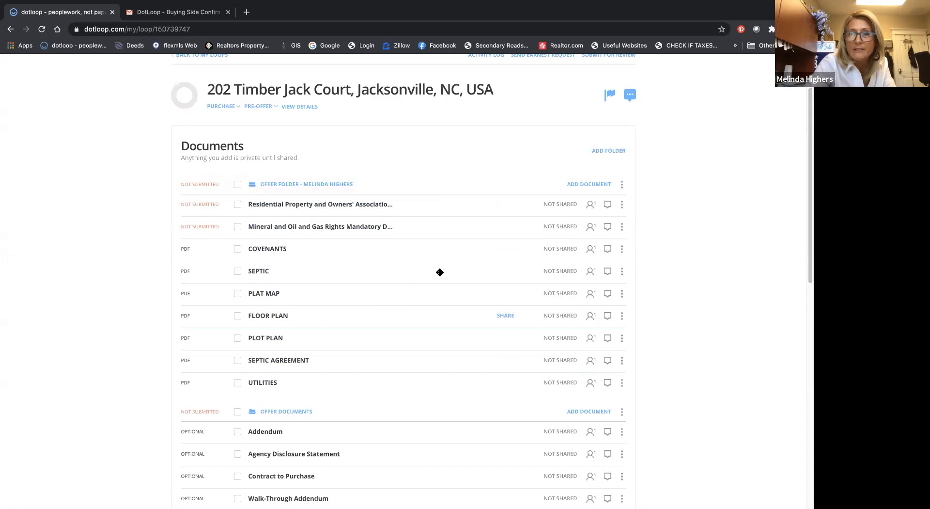
scroll(442, 272, "down", 3)
scroll(442, 272, "up", 2)
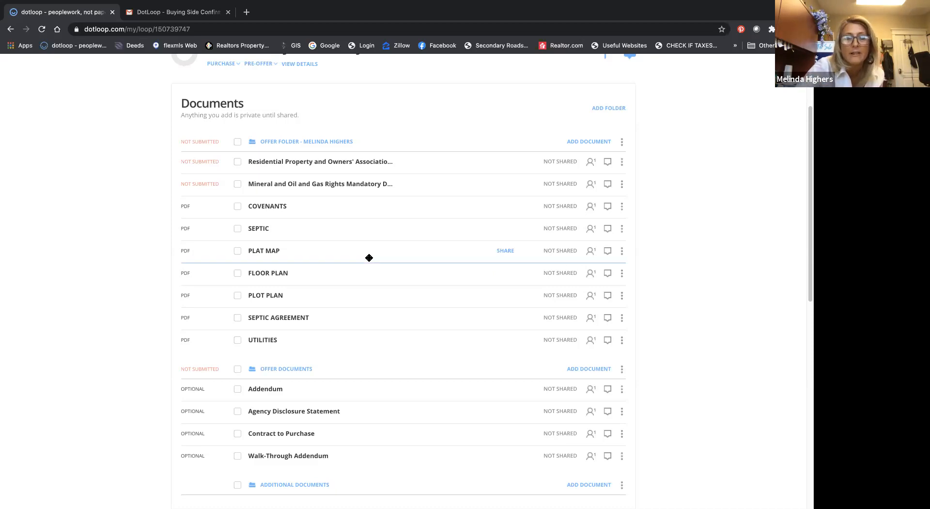
scroll(369, 258, "down", 3)
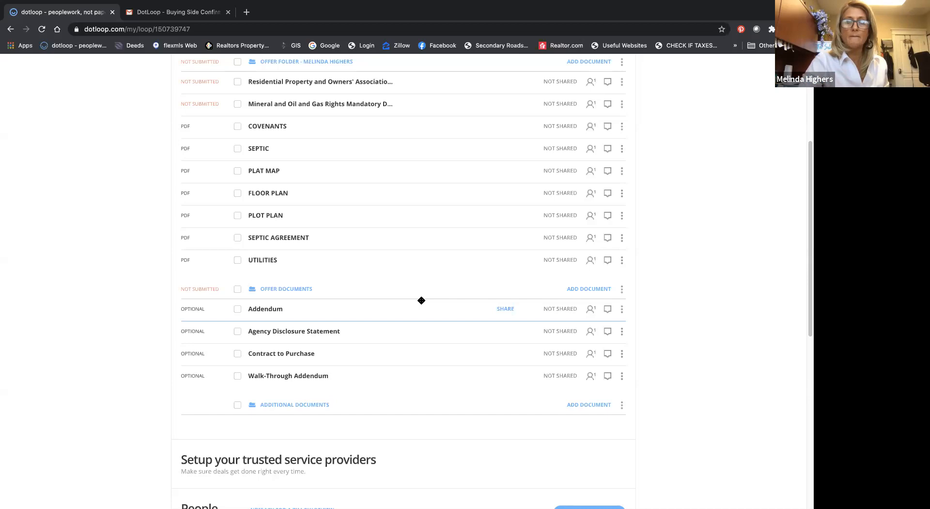
scroll(421, 300, "up", 5)
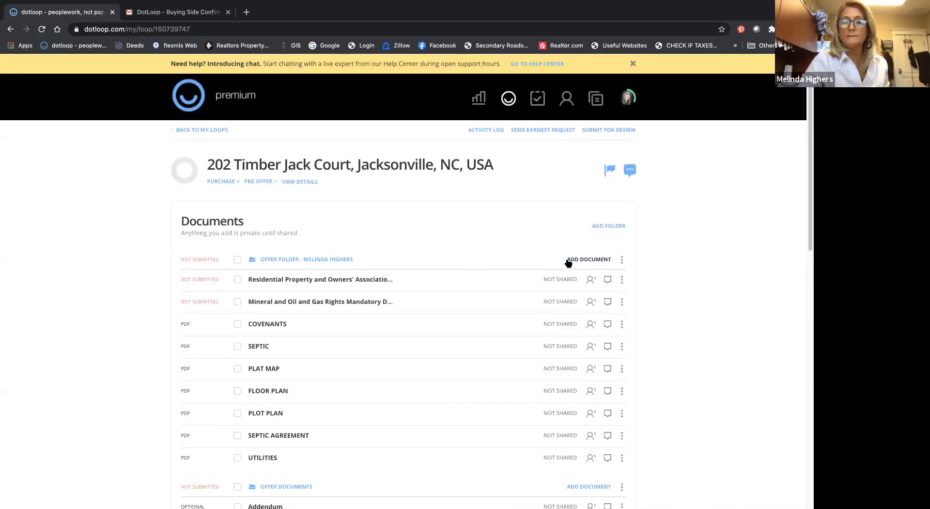
left_click(605, 229)
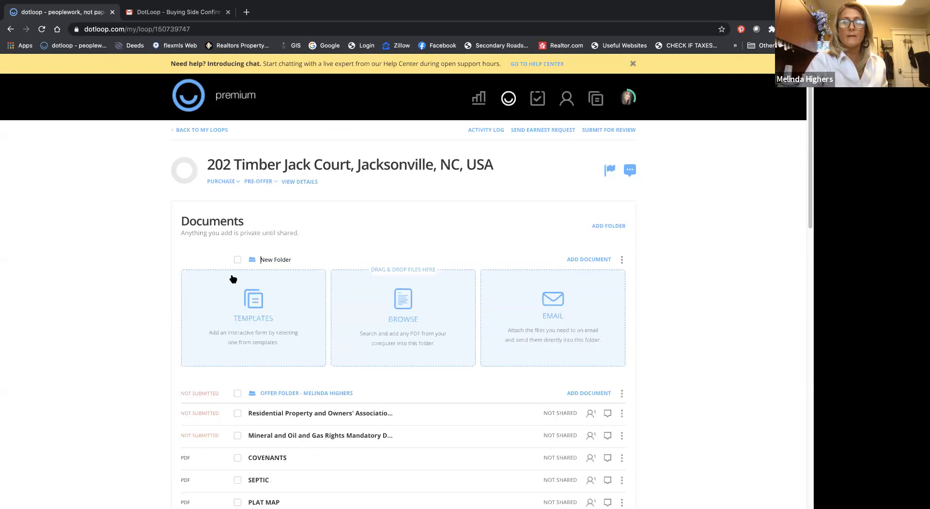
left_click_drag(260, 260, 358, 260)
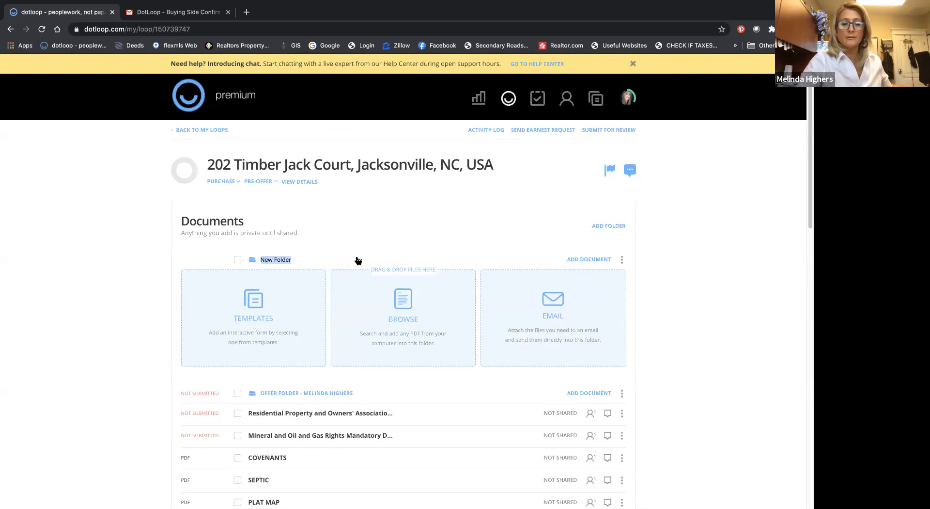
type("buy")
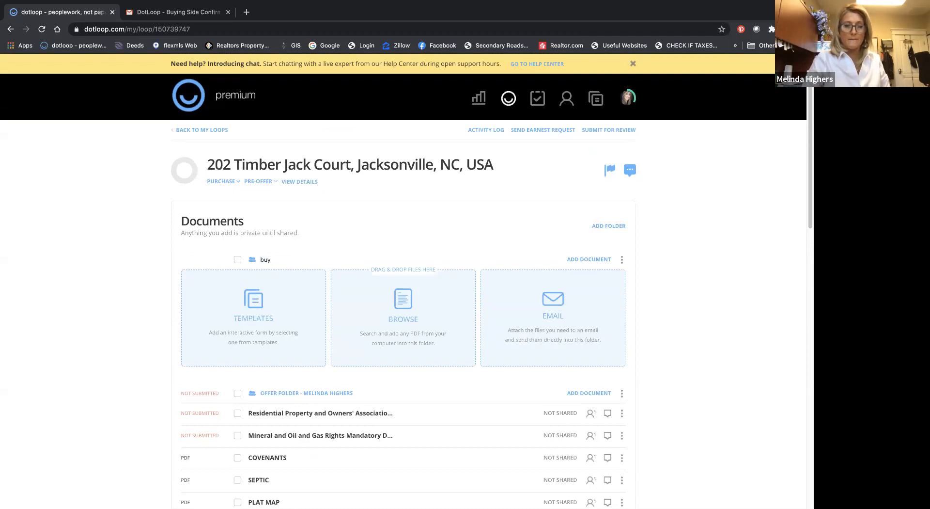
type("er folder")
key("Return")
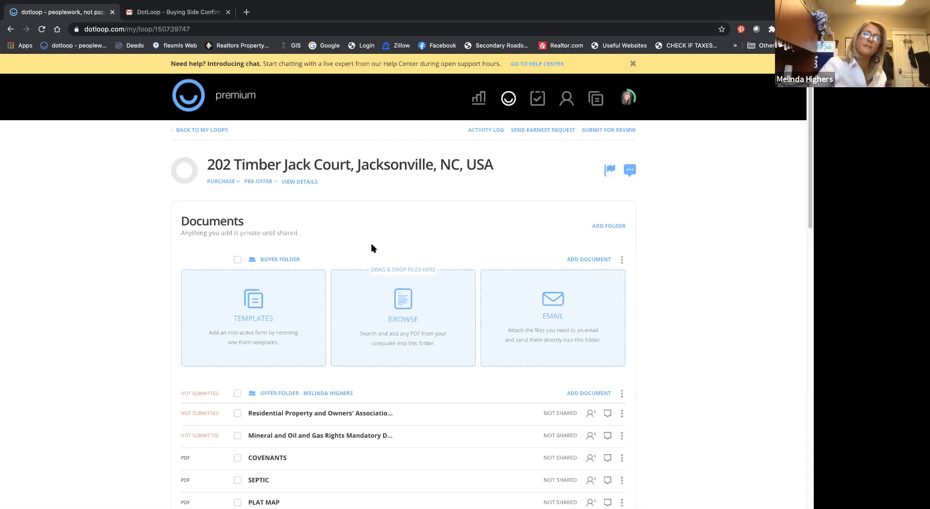
scroll(418, 283, "down", 2)
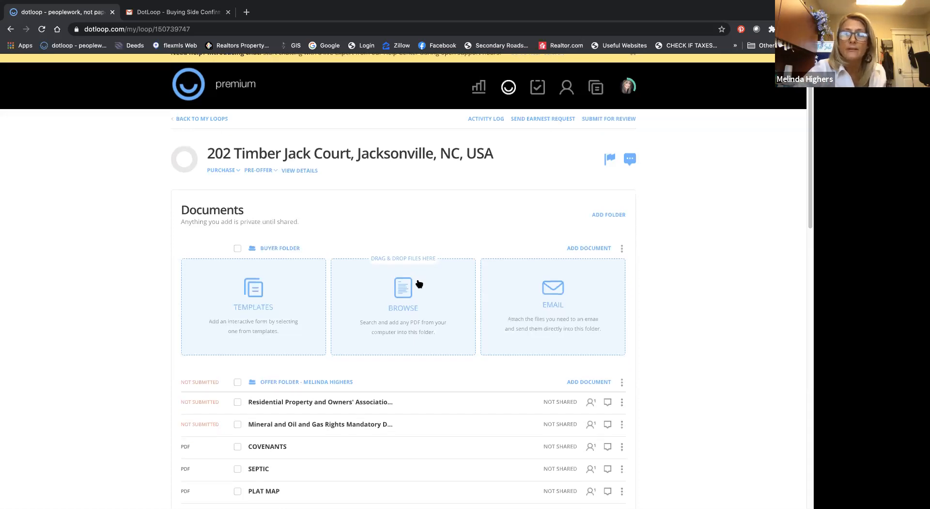
scroll(418, 284, "up", 2)
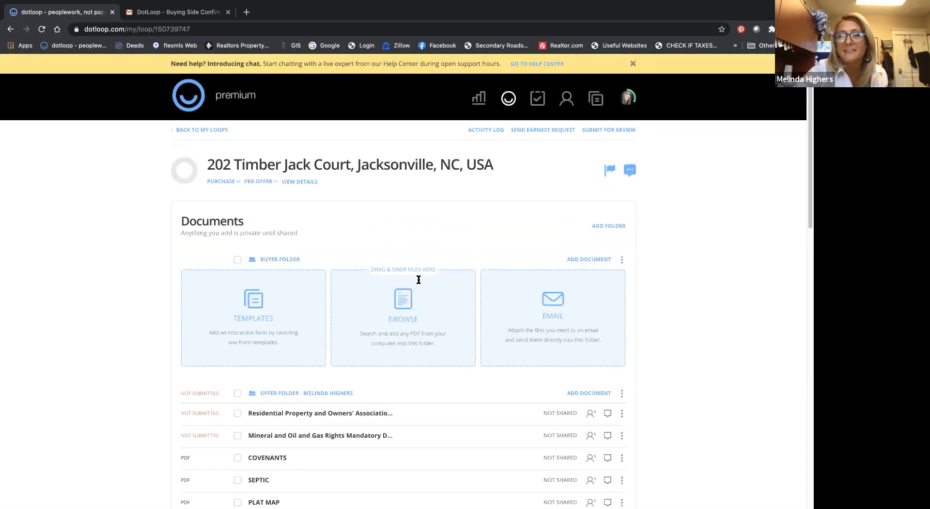
left_click(621, 260)
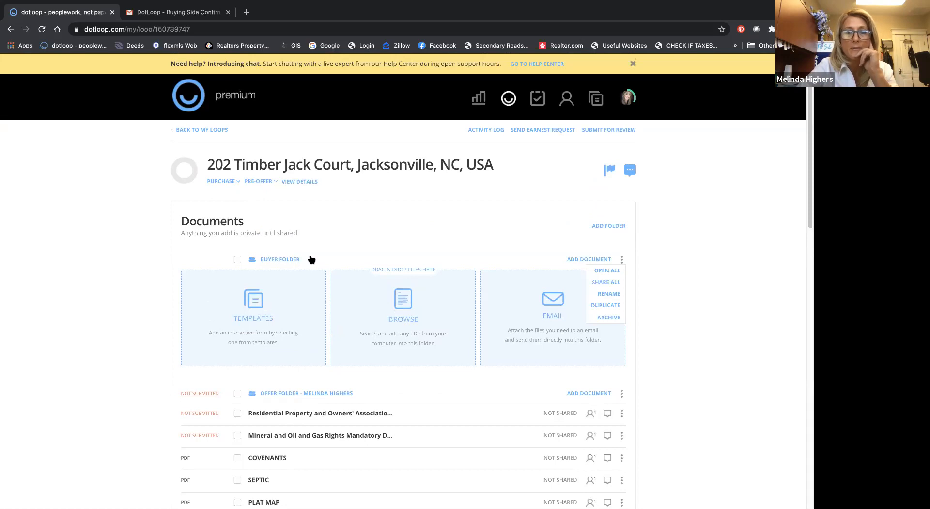
left_click(550, 315)
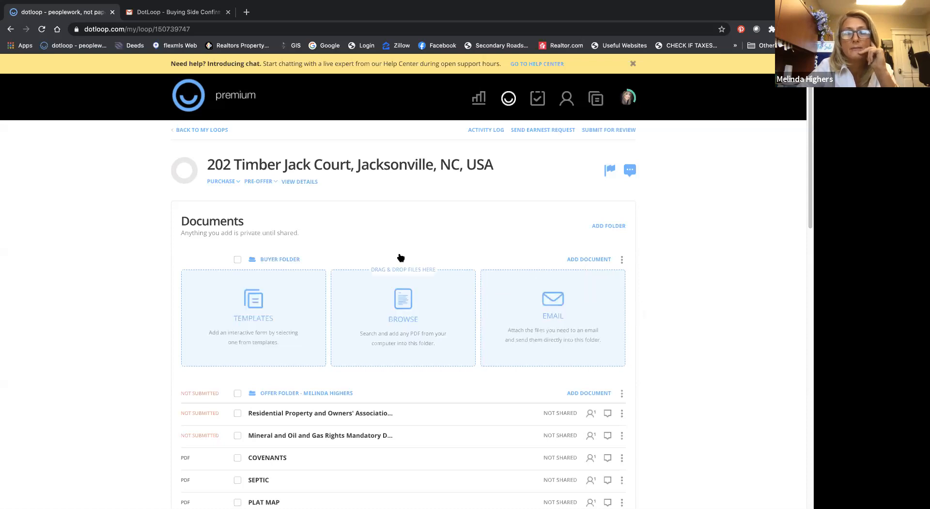
Step: Open the templates for the Buyer Folder and review the Buyer Pack documents, leaving none of them selected
left_click(255, 304)
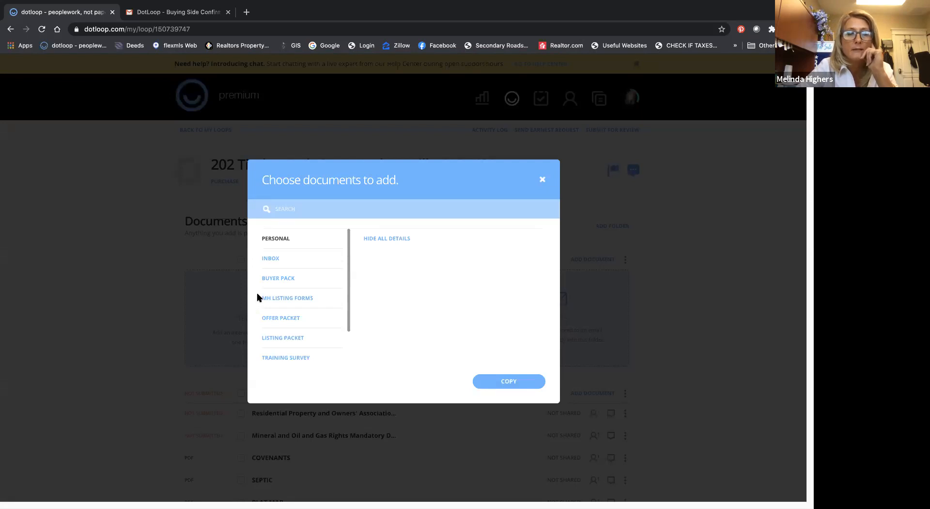
left_click(274, 279)
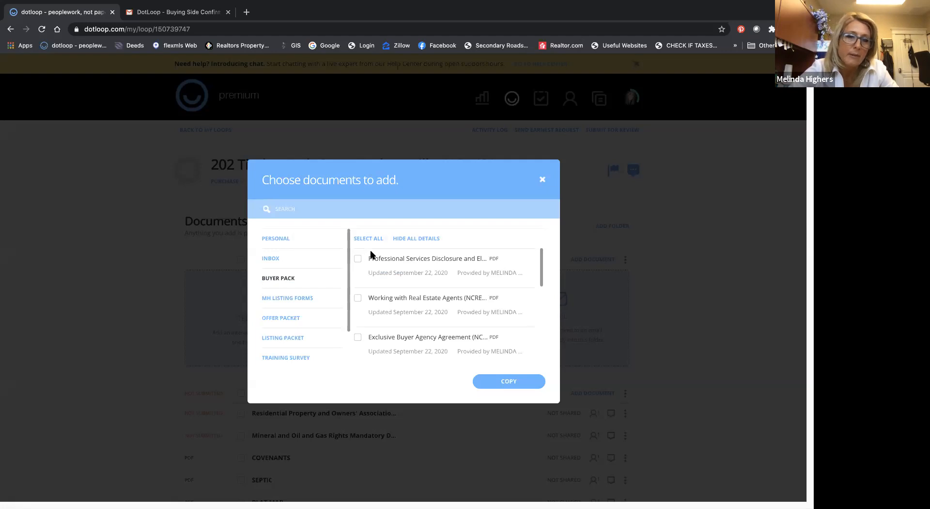
scroll(389, 277, "down", 1)
scroll(389, 278, "down", 6)
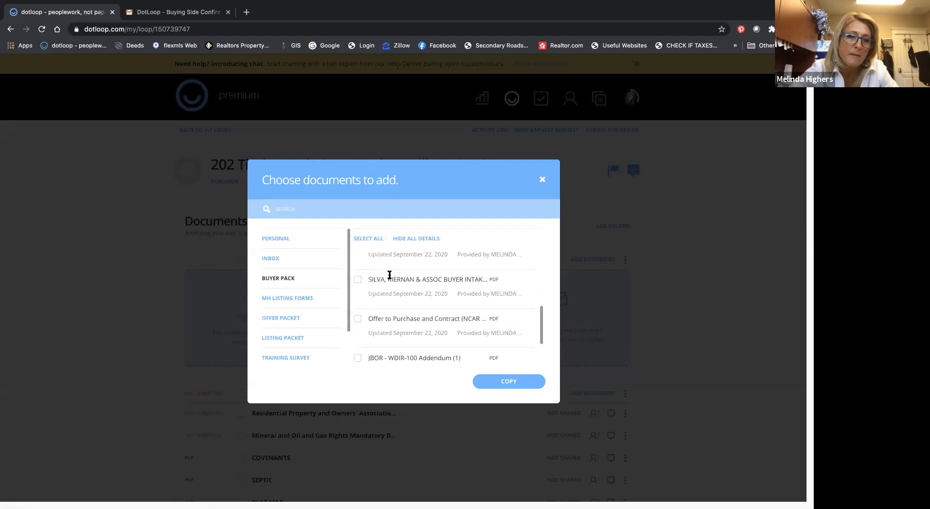
scroll(389, 278, "up", 7)
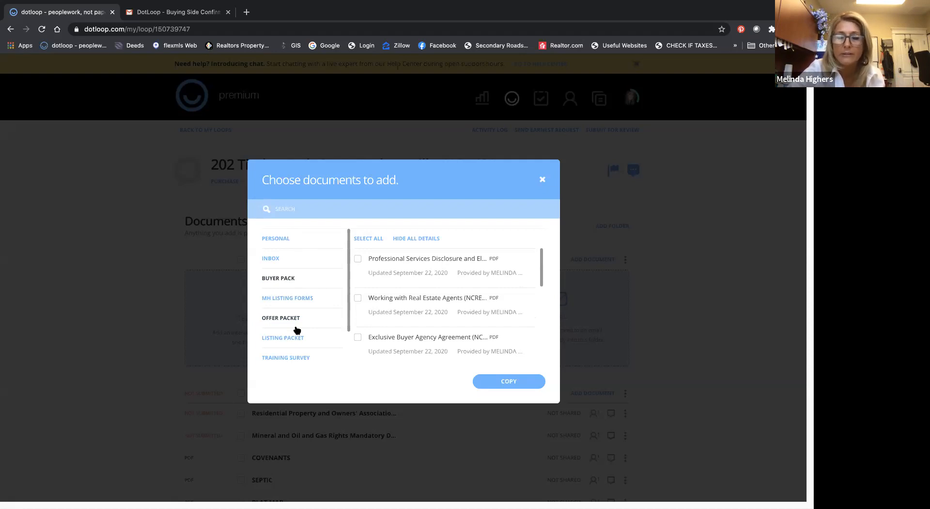
left_click(361, 239)
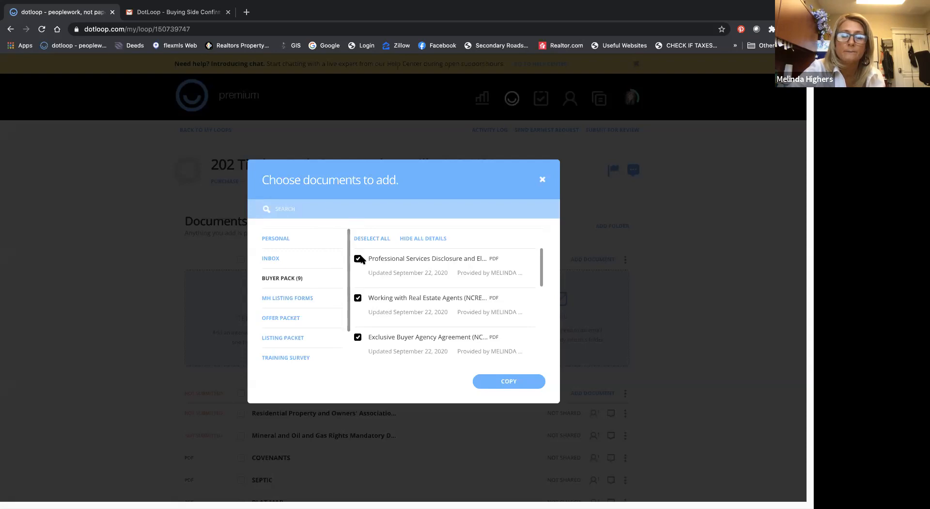
left_click(361, 239)
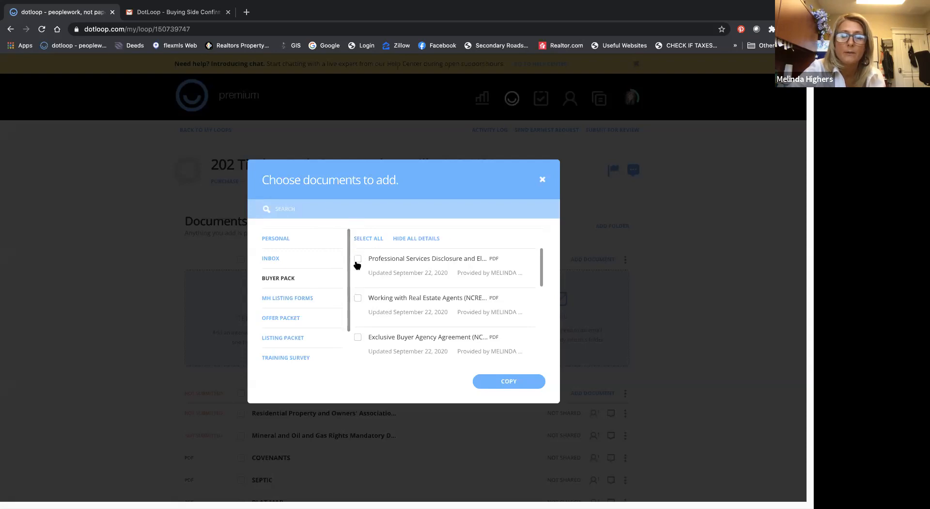
scroll(356, 271, "down", 3)
scroll(356, 273, "up", 2)
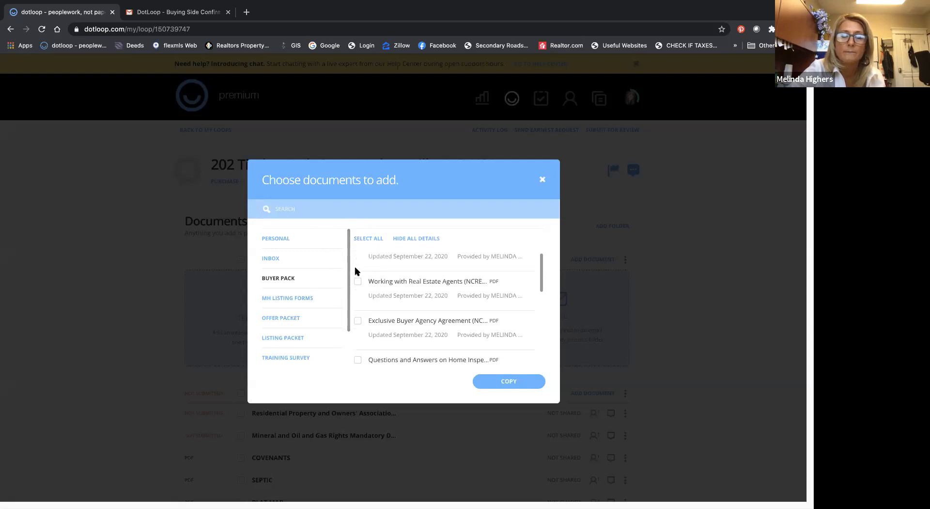
Step: Copy Working with Real Estate Agents, Exclusive Buyer Agency Agreement, and Questions and Answers on Home Inspections from Buyer Pack into the Buyer Folder
left_click(358, 280)
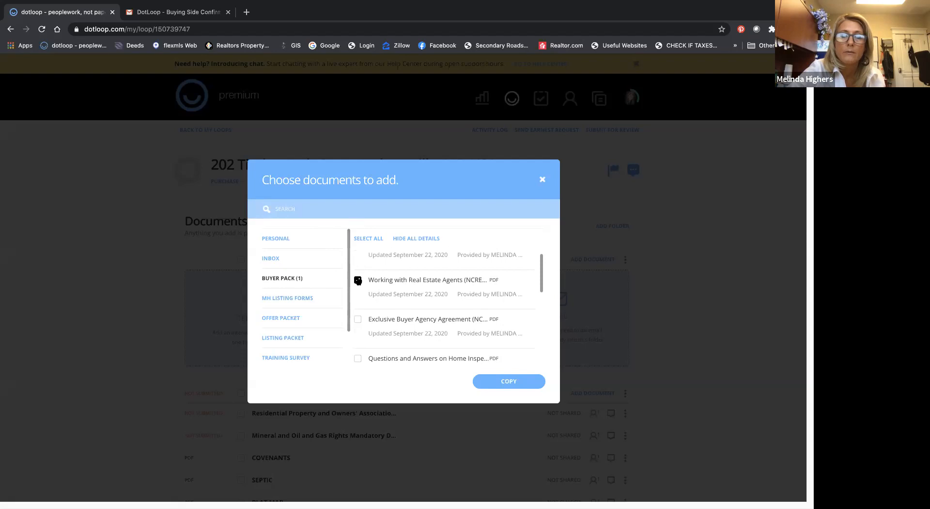
left_click(357, 319)
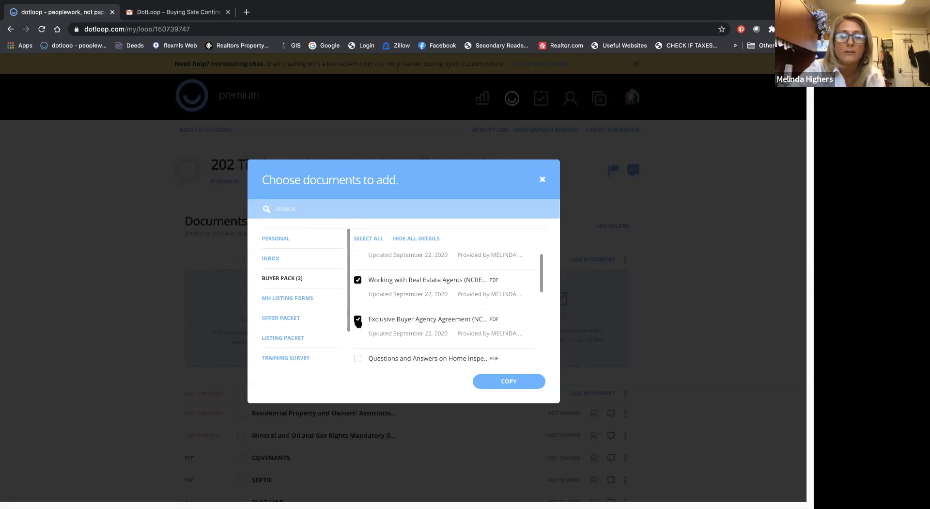
scroll(363, 310, "down", 2)
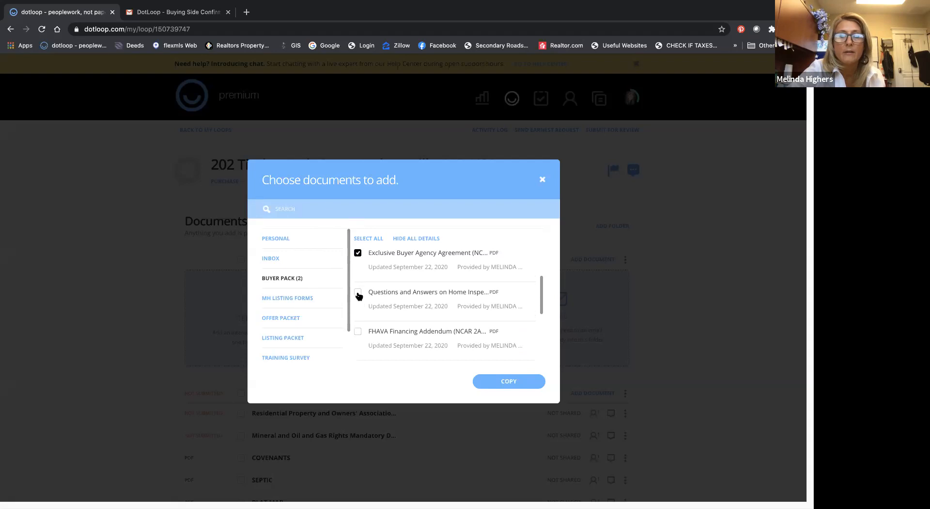
left_click(357, 292)
scroll(393, 281, "down", 5)
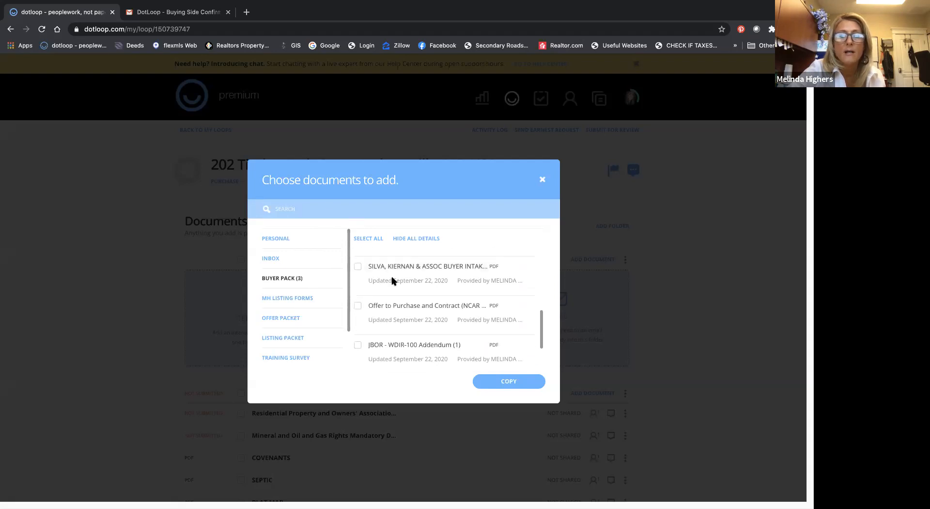
scroll(393, 280, "up", 5)
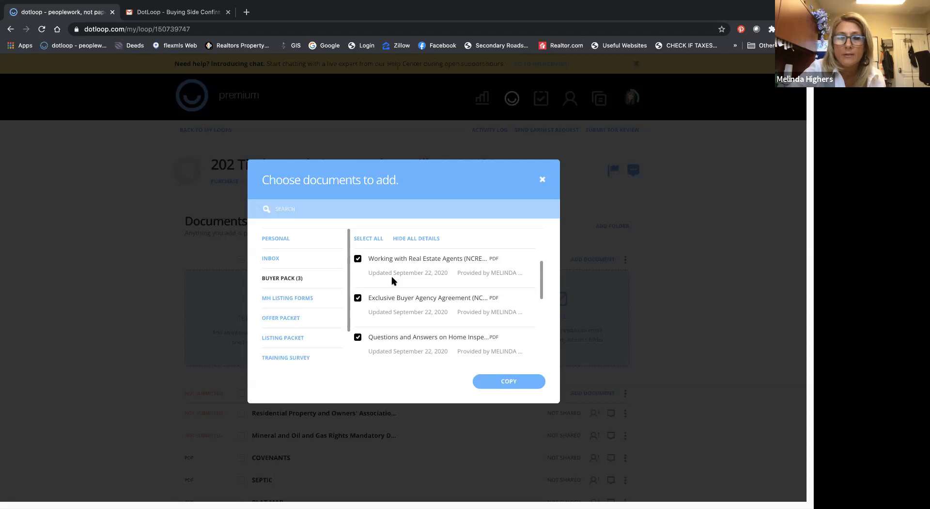
left_click(503, 381)
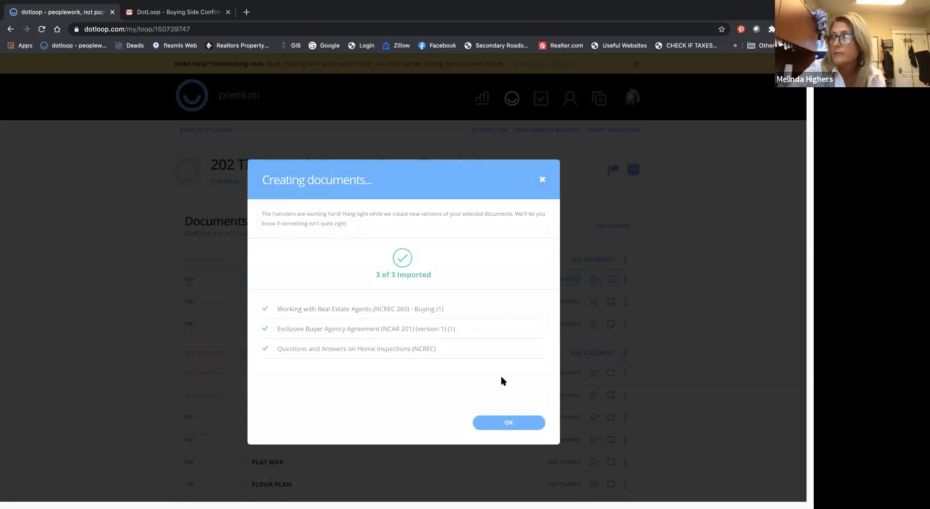
left_click(507, 425)
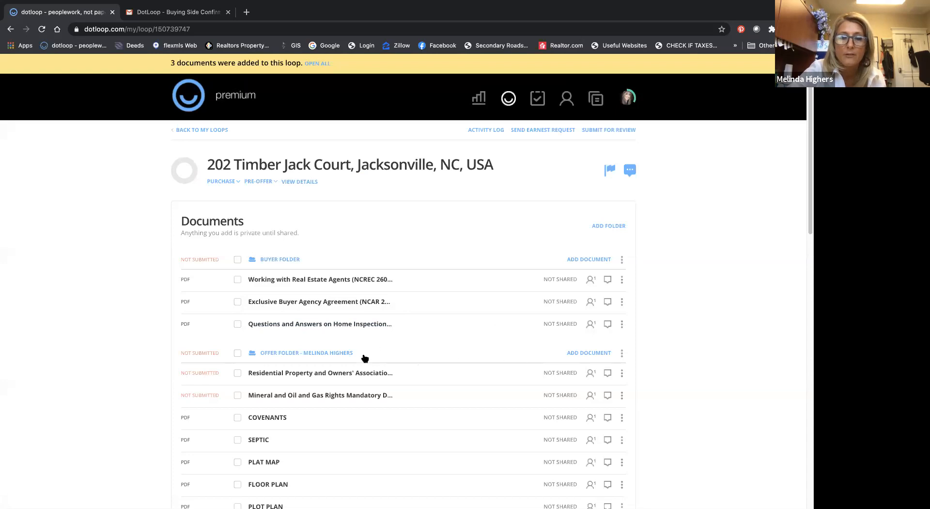
Step: Rename the Offer Documents folder as "Additional Documents"
scroll(364, 357, "down", 1)
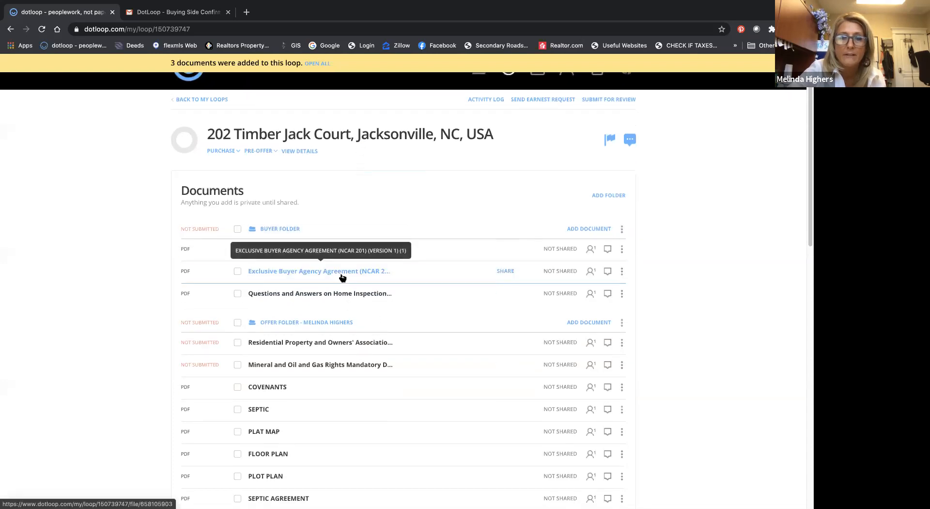
scroll(342, 277, "down", 5)
scroll(342, 275, "down", 1)
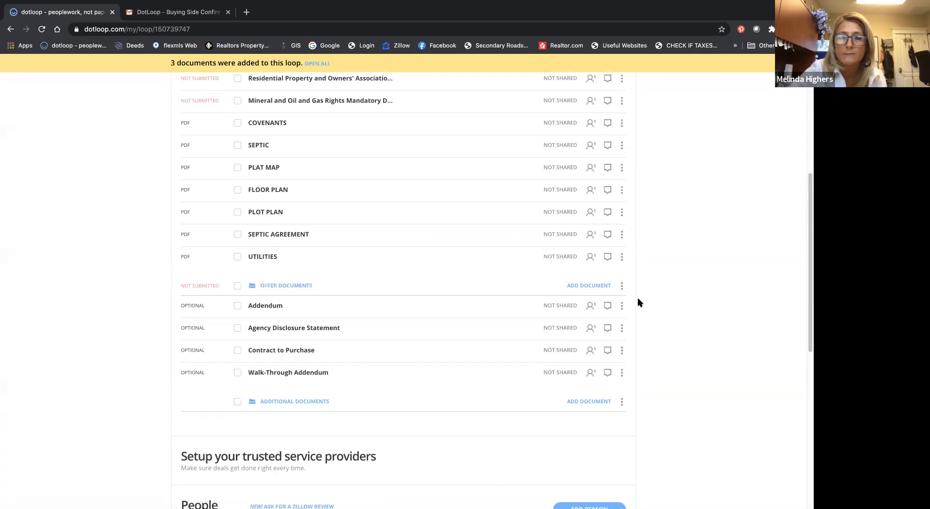
left_click(622, 286)
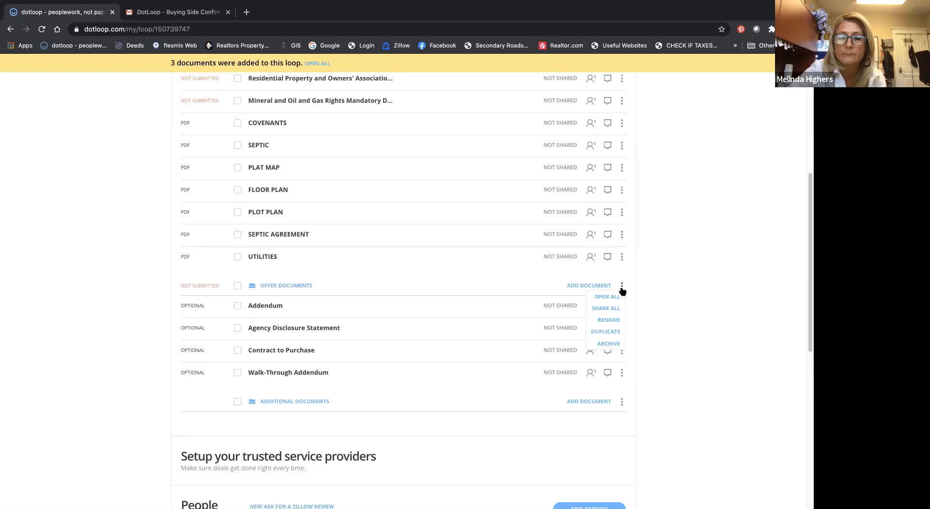
left_click(611, 320)
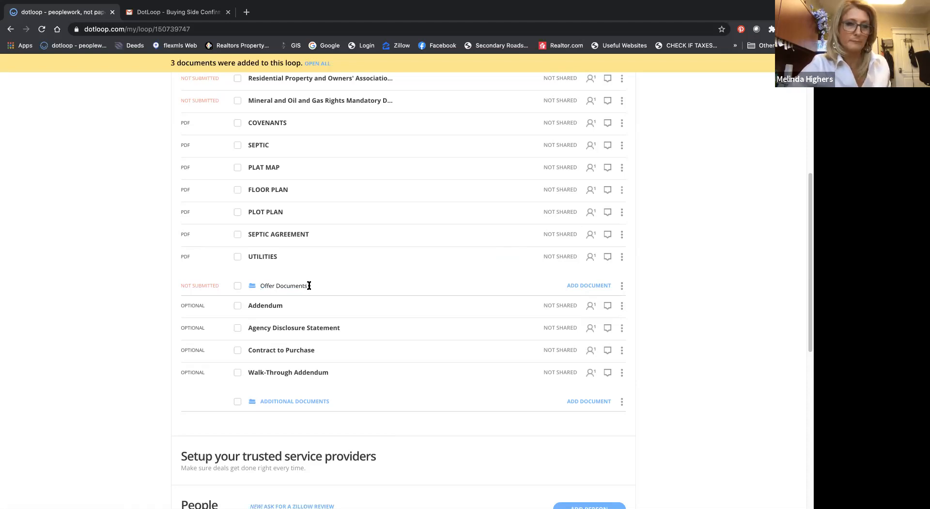
key("Delete")
key("Delete")
key("Delete")
key("Delete")
key("Delete")
key("Delete")
key("Delete")
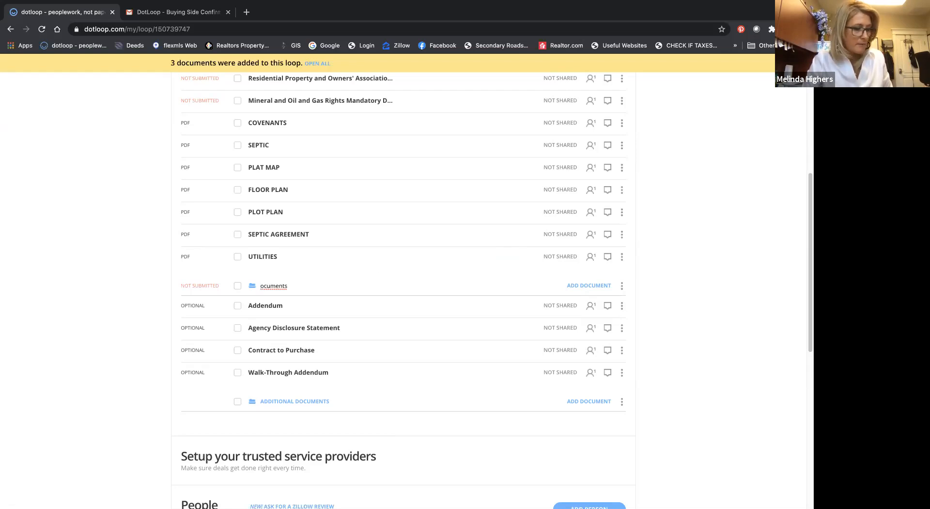
type("Additio")
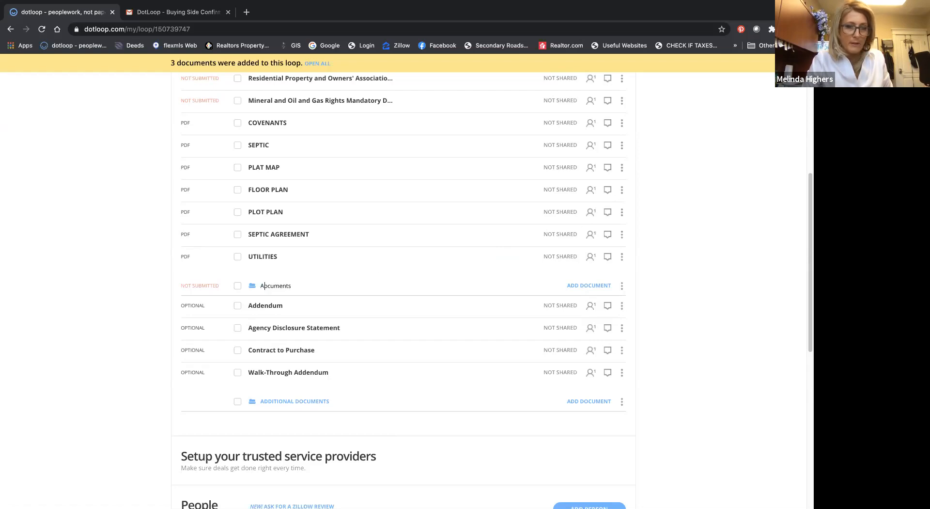
type("nal Do")
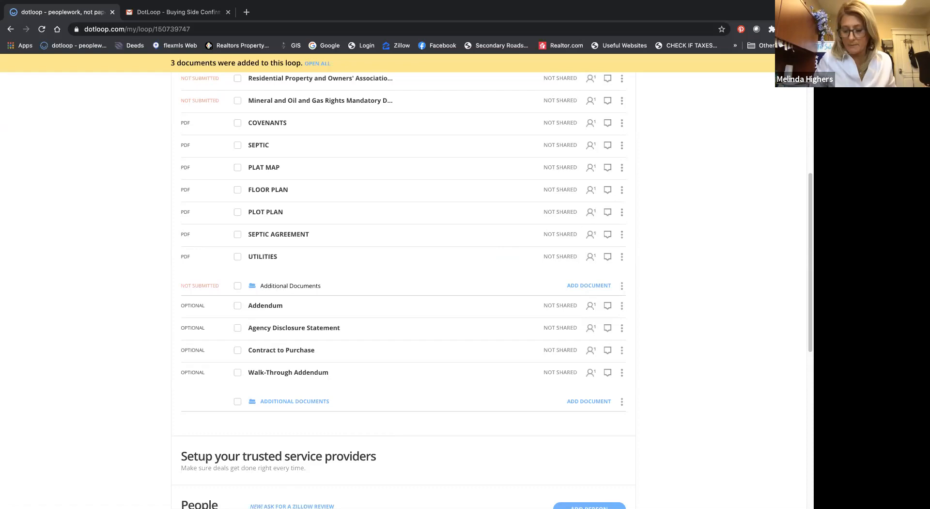
key("Return")
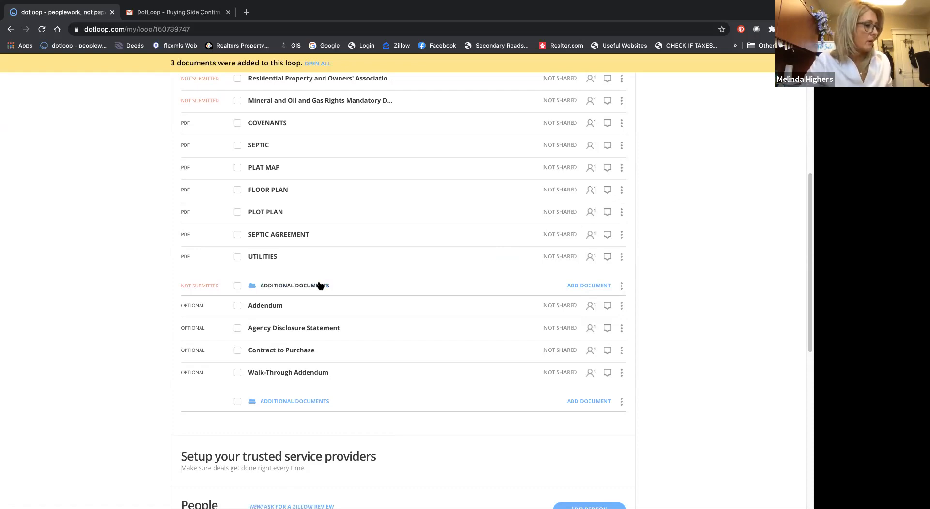
scroll(320, 286, "up", 6)
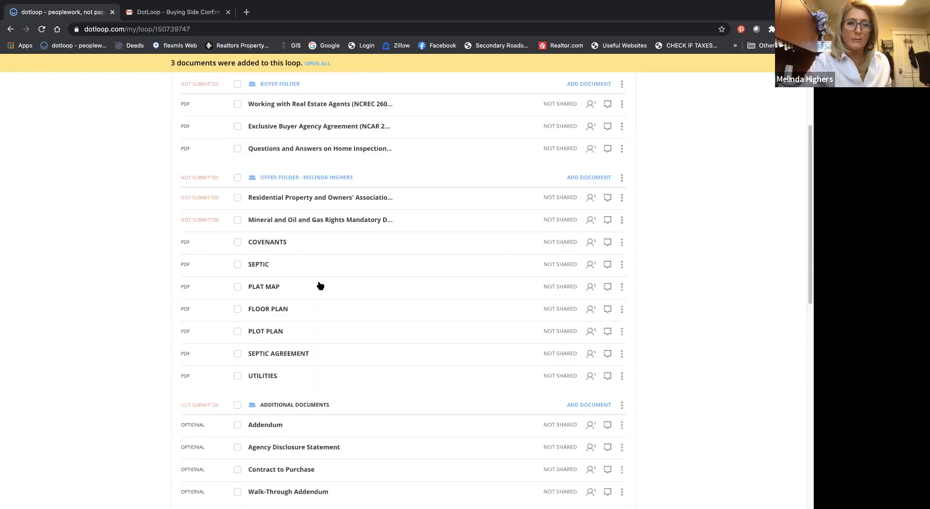
scroll(319, 285, "down", 1)
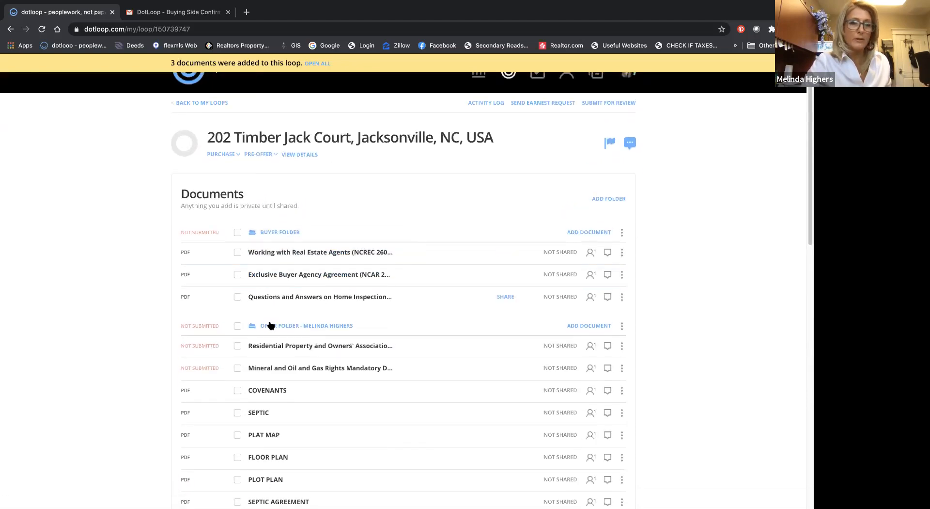
Step: Open the templates for adding documents to the Offer Folder and browse the Buyer Pack documents
scroll(269, 349, "down", 2)
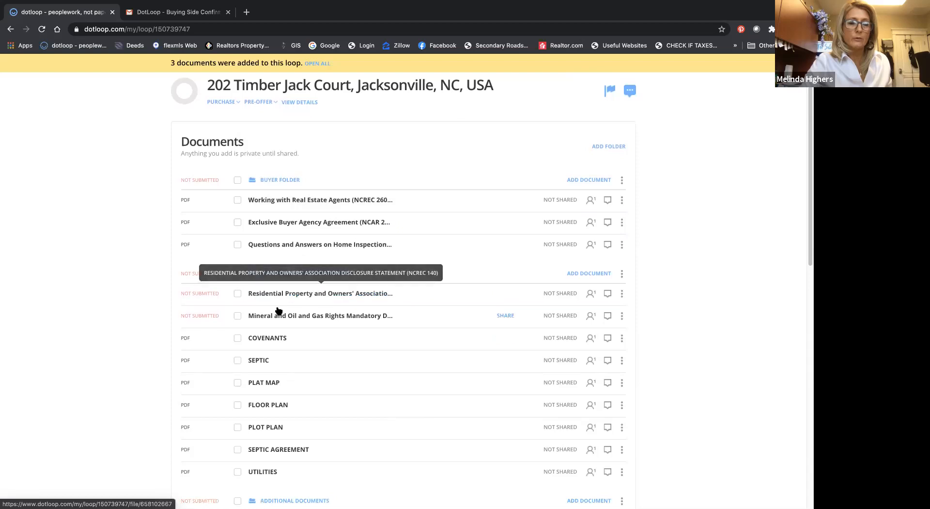
scroll(279, 311, "down", 4)
scroll(279, 313, "down", 3)
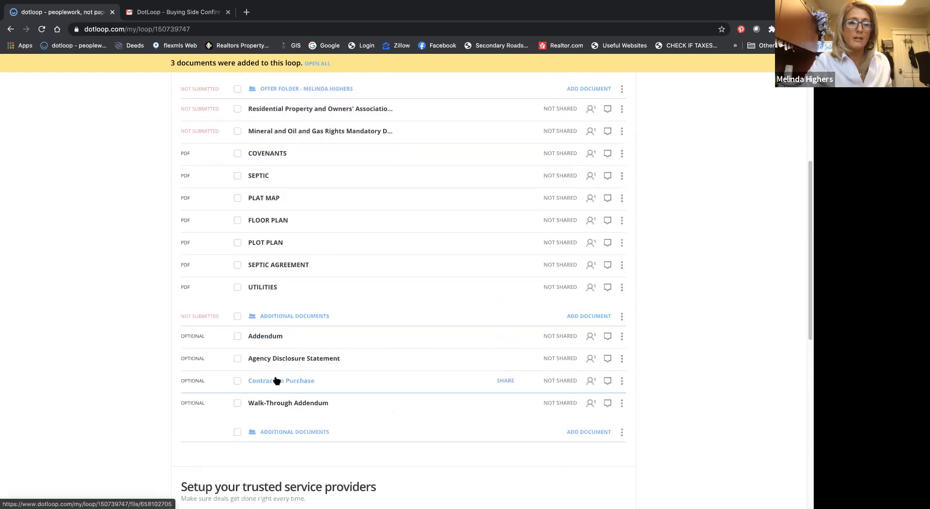
scroll(341, 232, "up", 2)
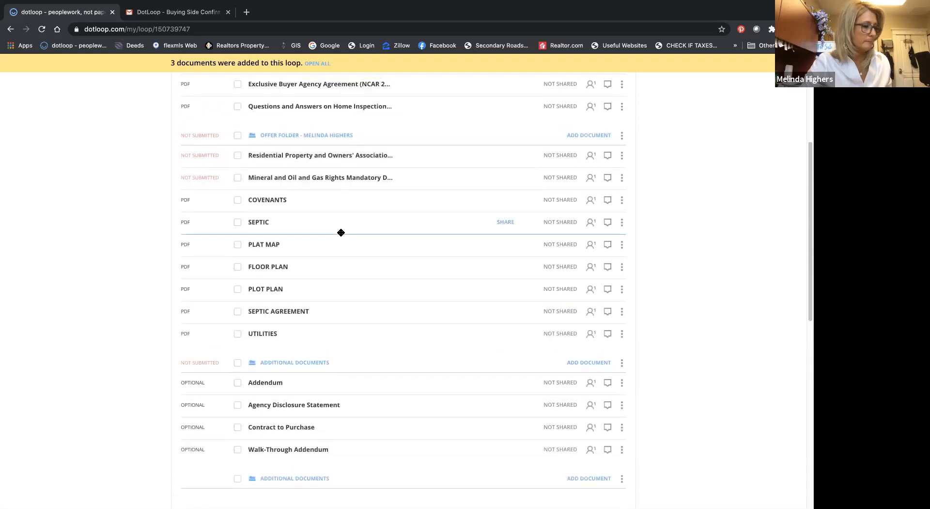
left_click(587, 137)
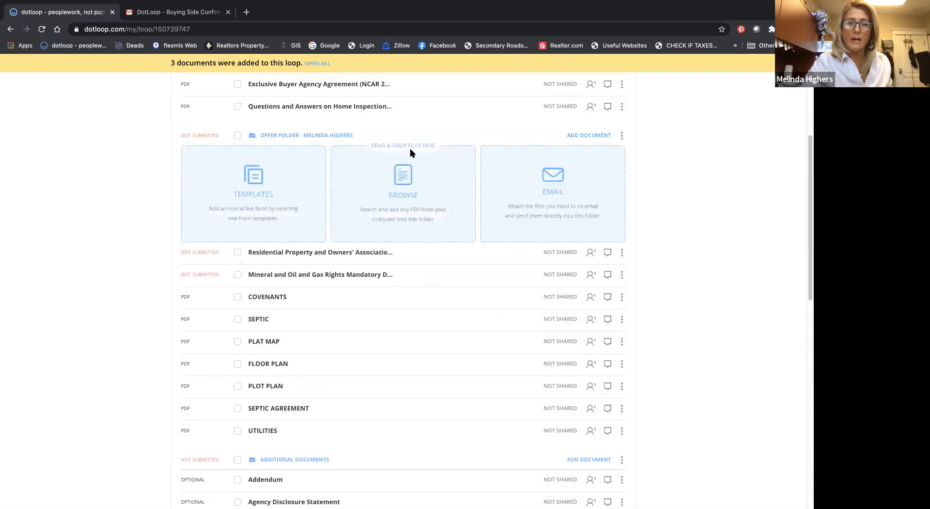
left_click(259, 182)
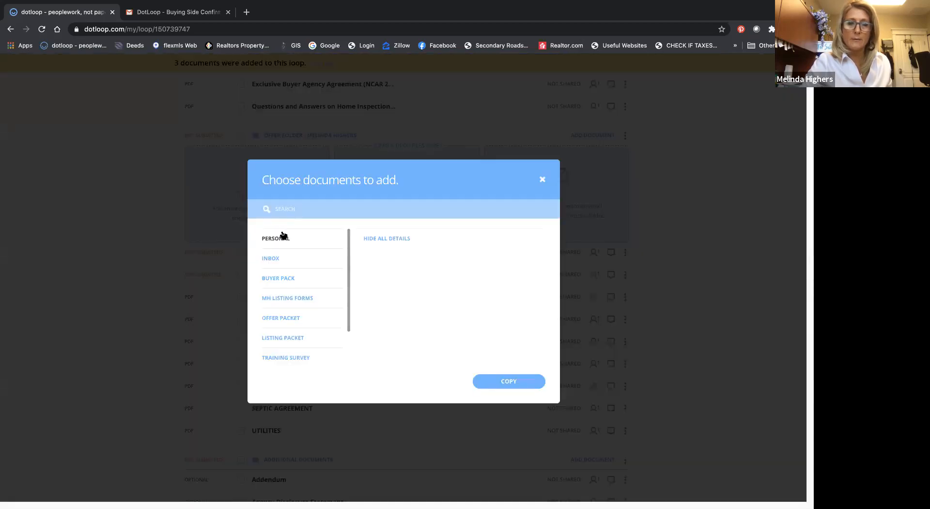
left_click(288, 278)
scroll(383, 267, "down", 3)
scroll(385, 261, "up", 2)
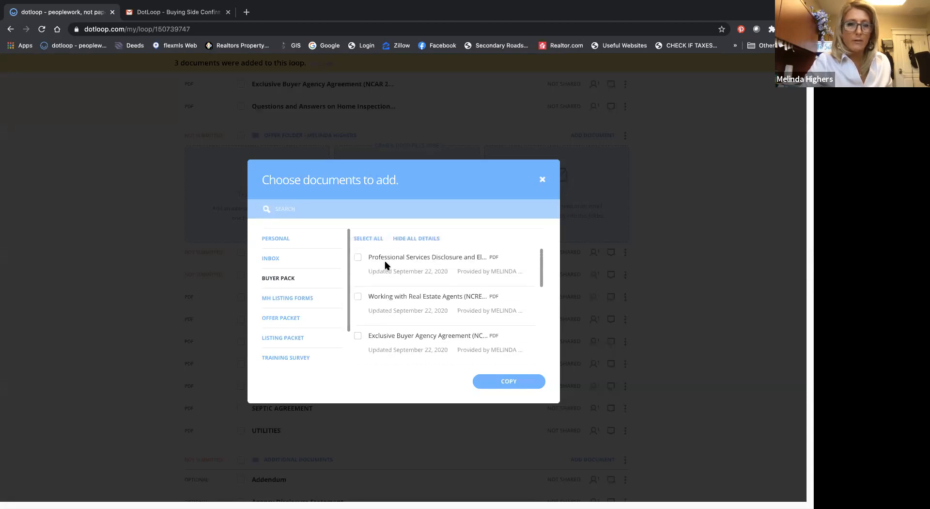
scroll(388, 260, "down", 1)
scroll(388, 261, "up", 1)
Step: Copy Professional Services Disclosure, FHAVA Financing Addendum, Silva, Kiernan Buyer Intake Sheet, Offer to Purchase and Contract, and JBOR - WDIR-100 Addendum into the Offer Folder
left_click(358, 255)
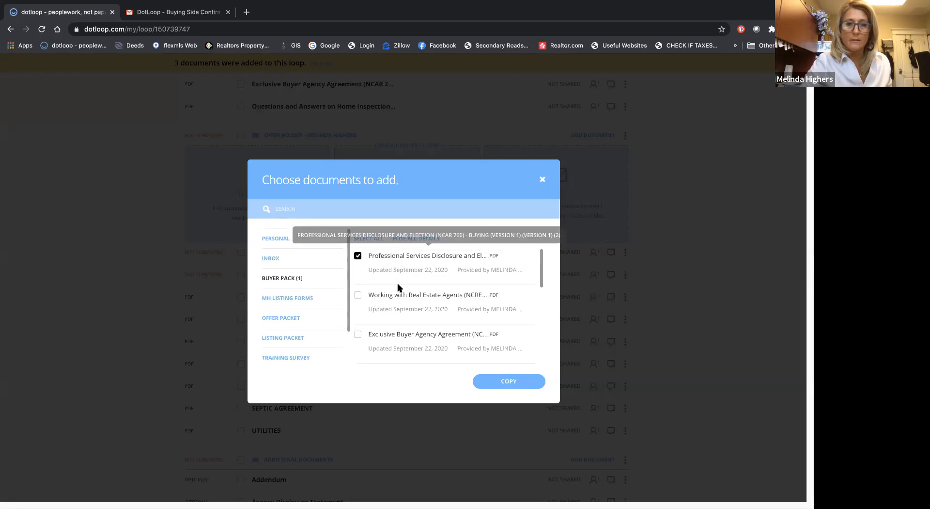
scroll(397, 286, "down", 3)
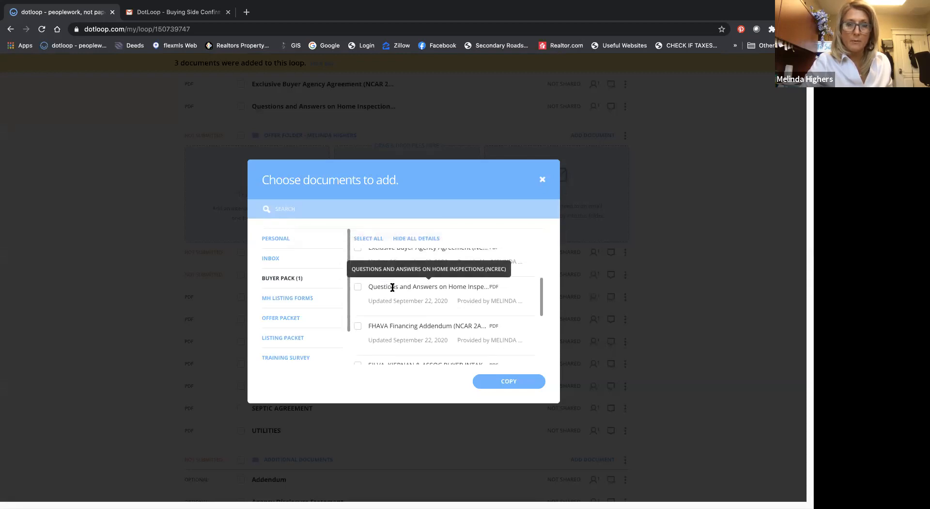
scroll(381, 290, "down", 1)
left_click(358, 290)
left_click(358, 330)
scroll(378, 320, "down", 2)
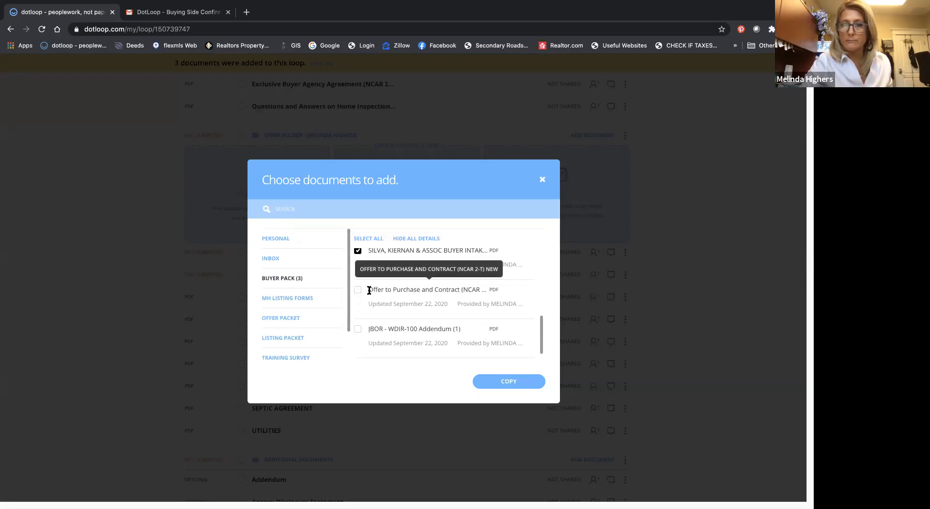
left_click(358, 328)
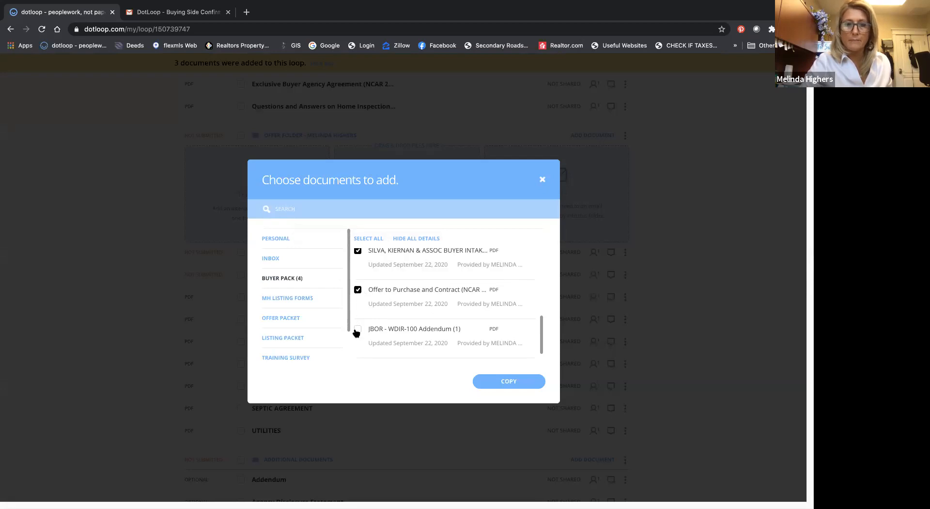
scroll(402, 310, "down", 1)
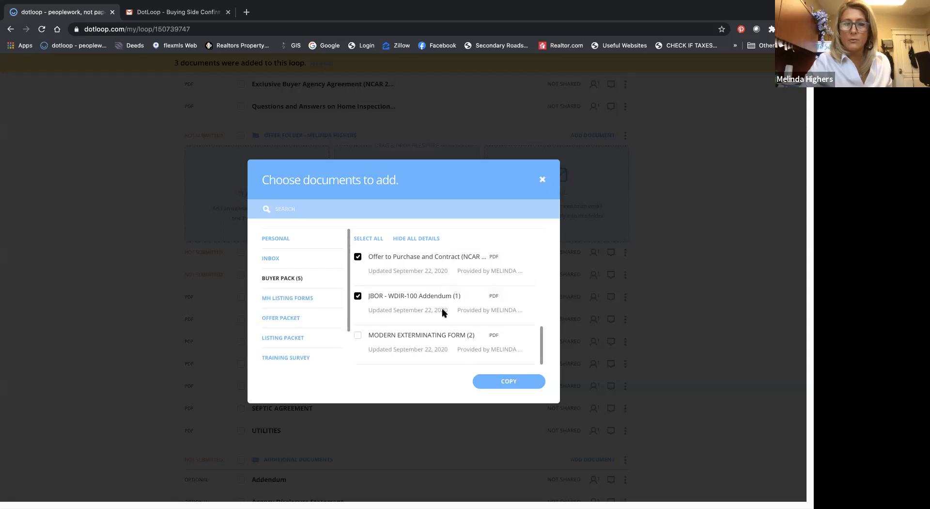
left_click(510, 380)
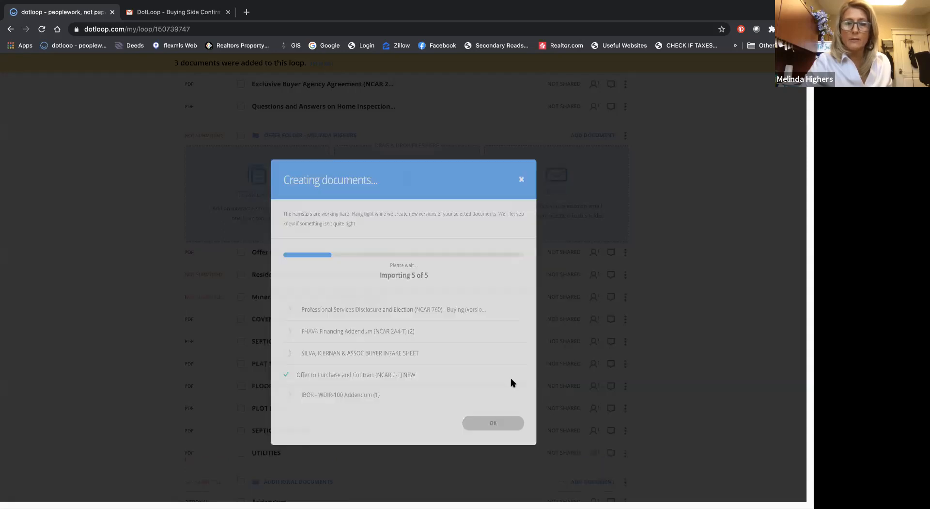
left_click(507, 422)
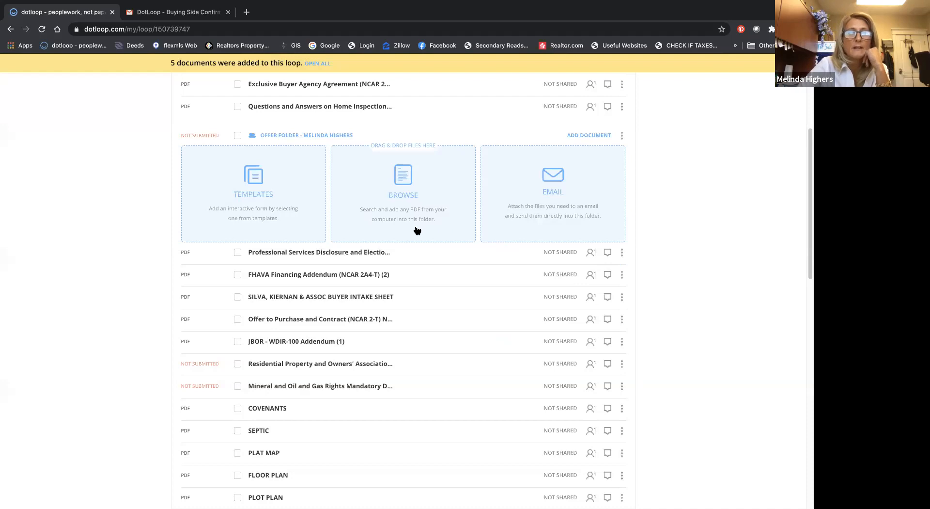
Step: Open the Silva, Kiernan & Assoc Buyer Intake Sheet from the Offer Folder and read through its sections
left_click_drag(388, 252, 339, 304)
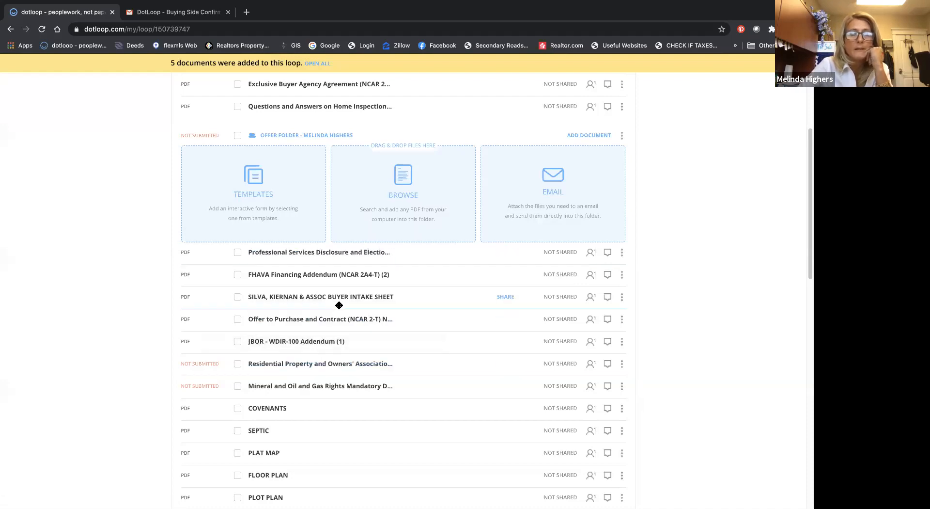
left_click(275, 298)
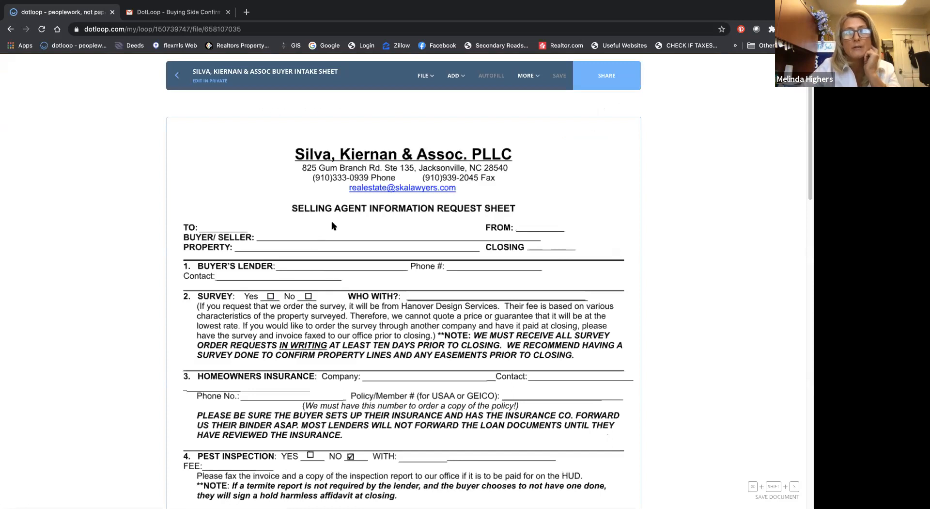
scroll(340, 214, "down", 3)
scroll(341, 218, "down", 6)
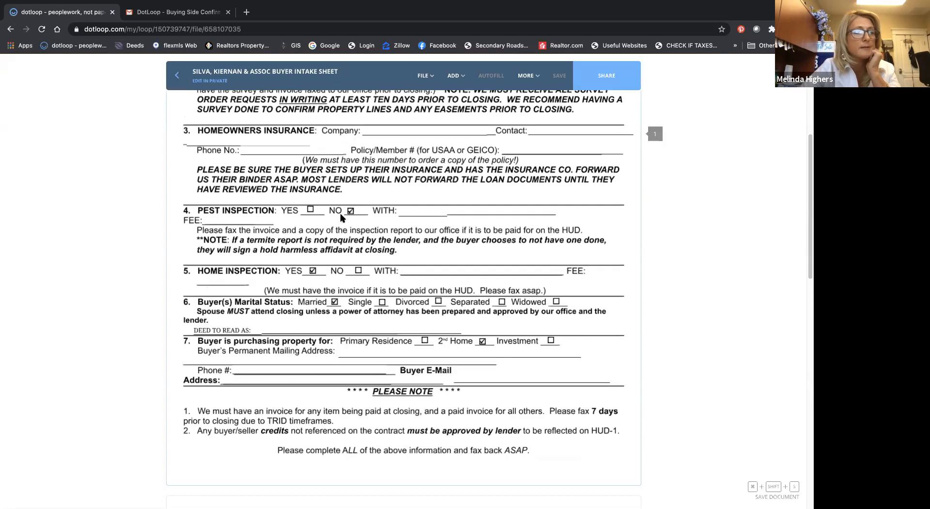
scroll(340, 218, "up", 9)
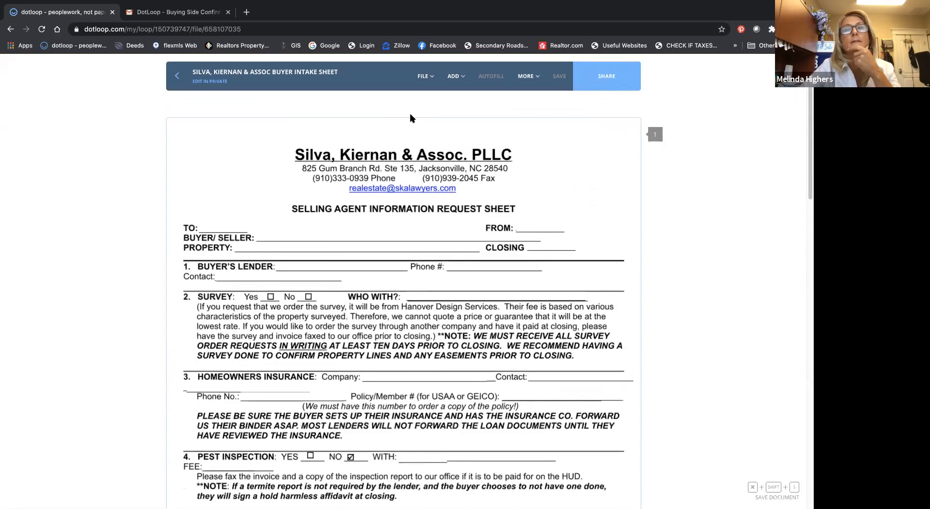
left_click(433, 89)
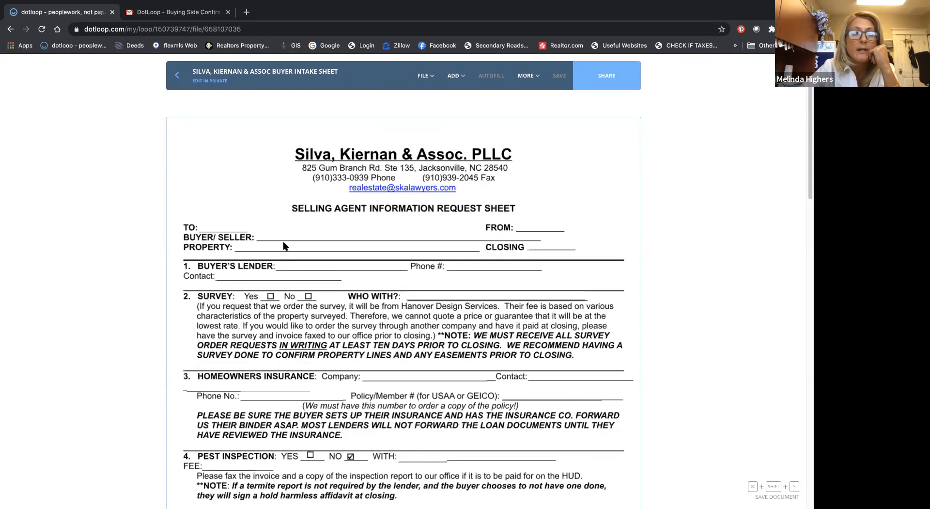
scroll(284, 242, "down", 5)
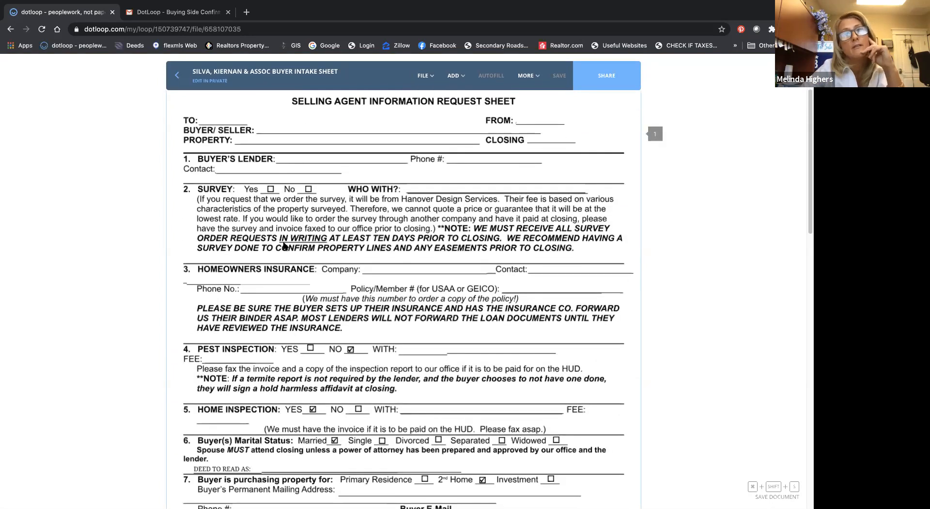
scroll(284, 245, "down", 3)
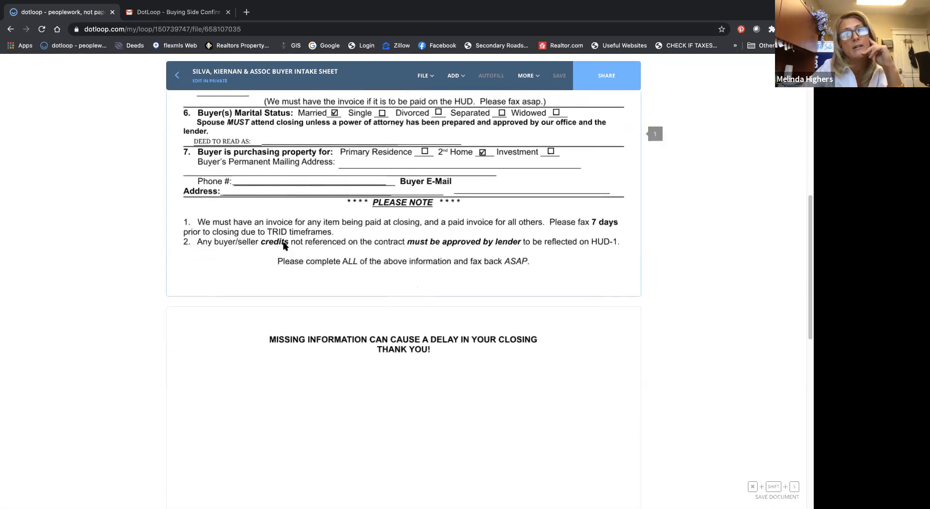
scroll(284, 245, "up", 8)
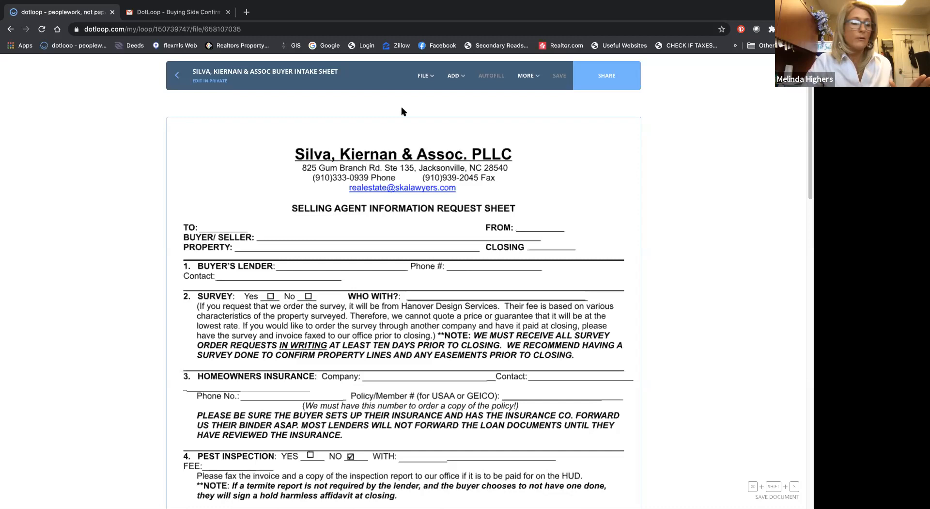
Step: Add empty text fields on the TO, BUYER/SELLER and FROM lines of the intake sheet
left_click(427, 80)
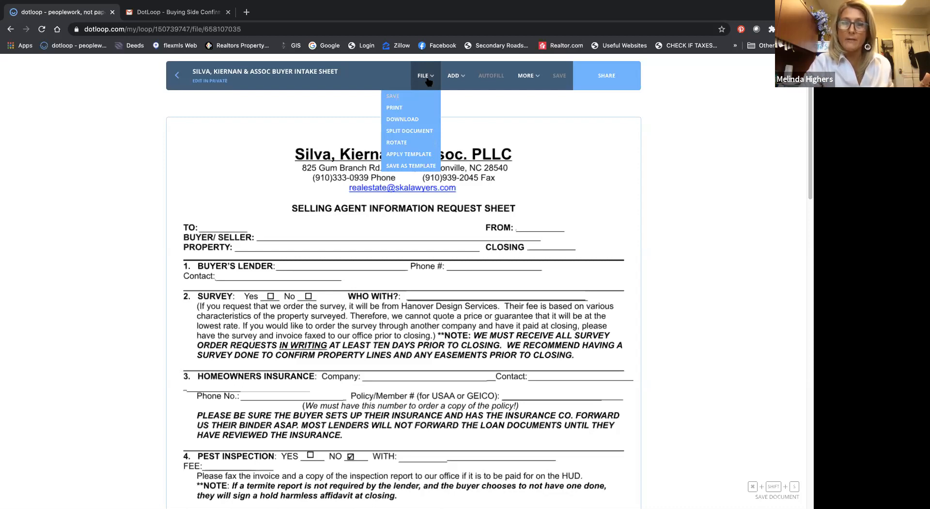
left_click(455, 78)
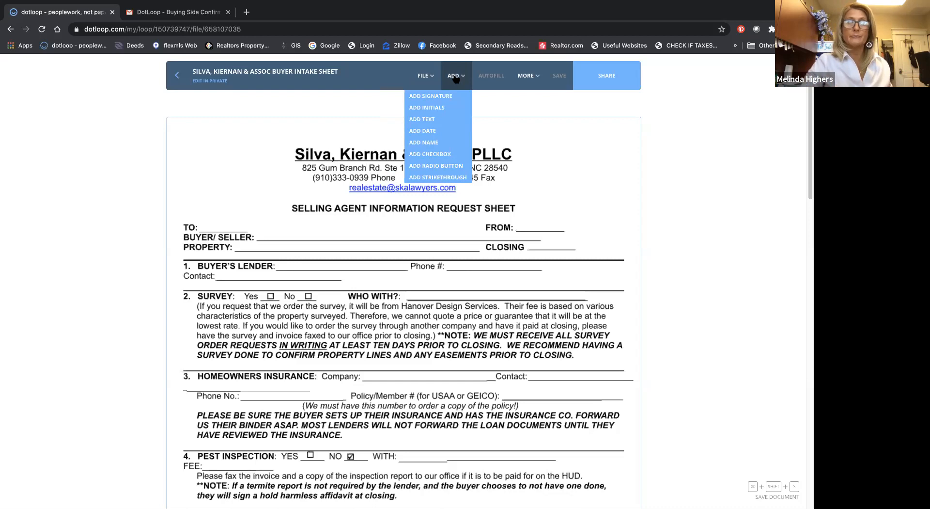
left_click(444, 120)
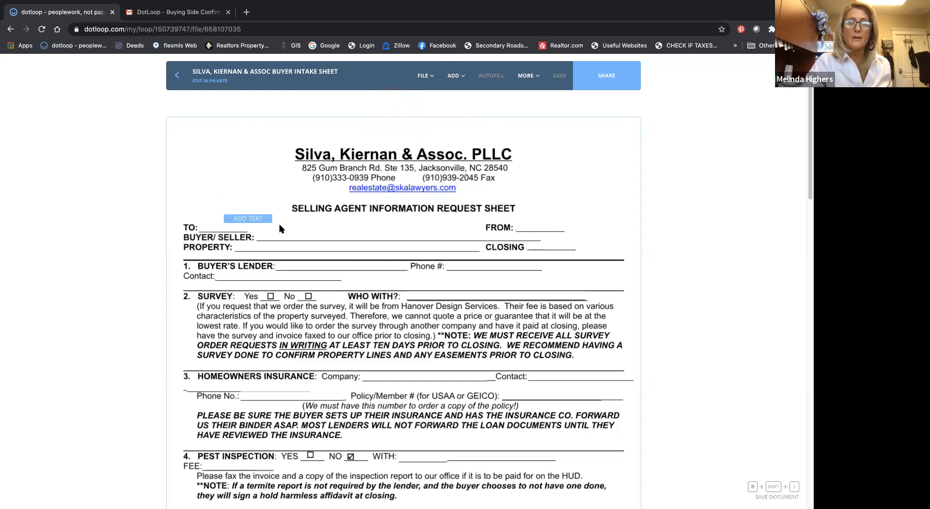
left_click(228, 236)
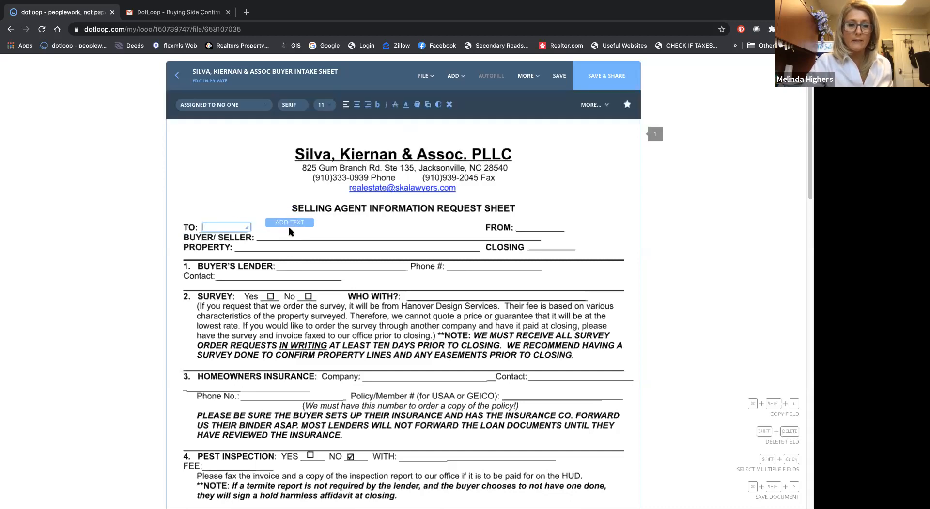
left_click(281, 245)
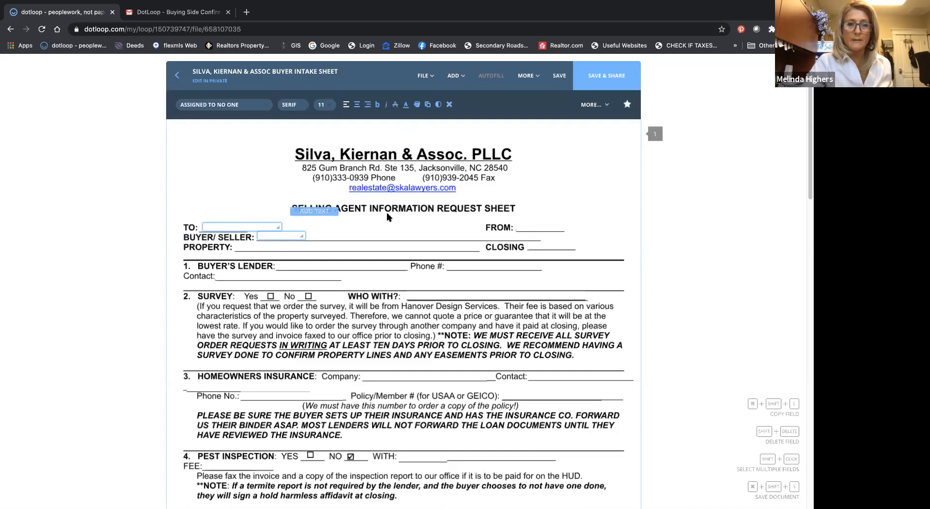
left_click(541, 235)
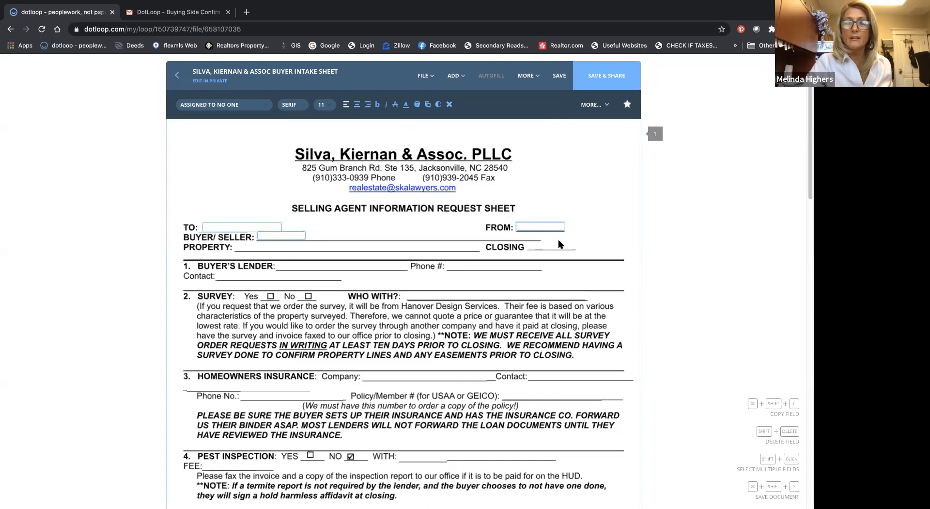
Step: Add empty text fields on the PROPERTY and CLOSING lines of the intake sheet
left_click(452, 83)
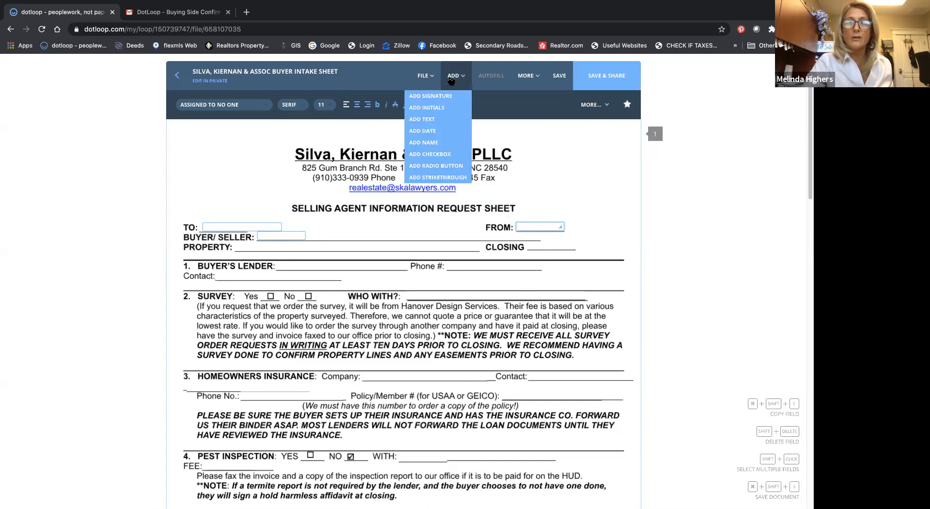
left_click(436, 119)
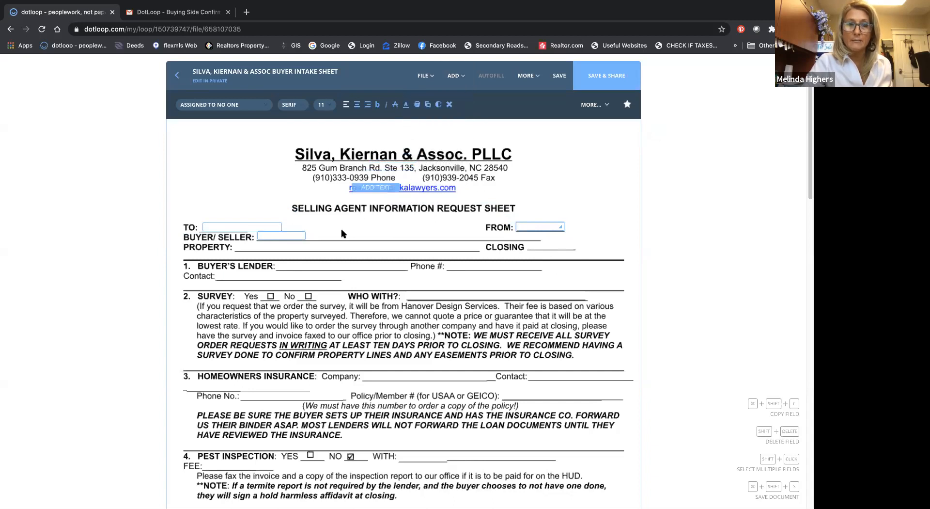
left_click(261, 255)
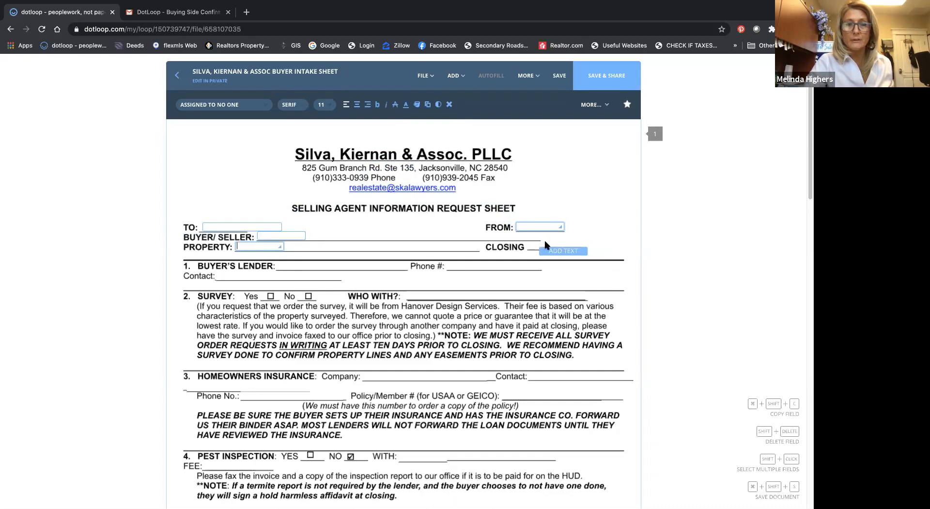
left_click(552, 252)
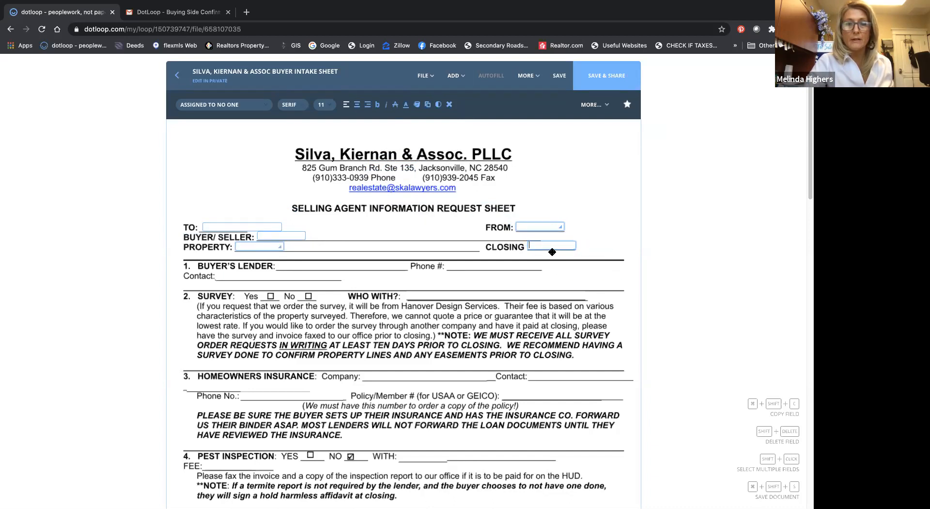
Step: Add empty text fields for the buyer's lender, its Phone # and Contact, and the survey's WHO WITH? line
left_click(301, 271)
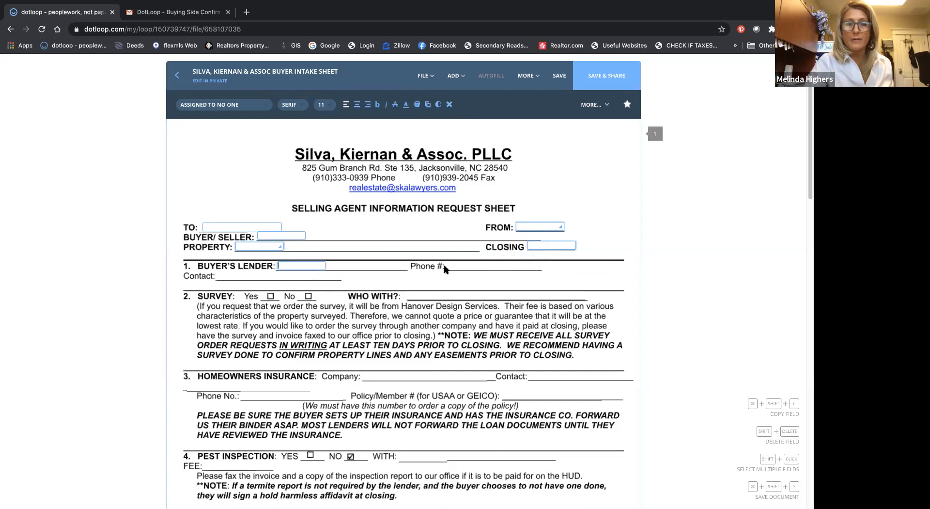
left_click(469, 274)
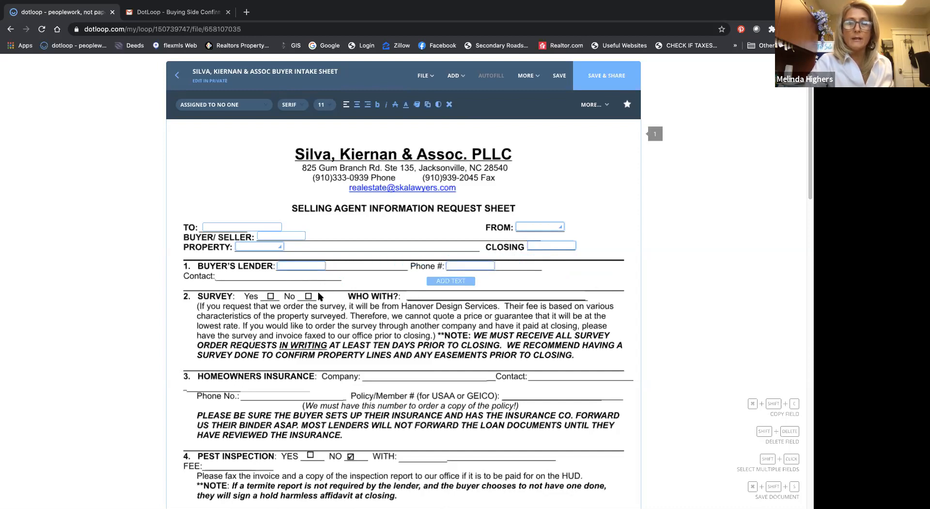
left_click(242, 285)
left_click(457, 77)
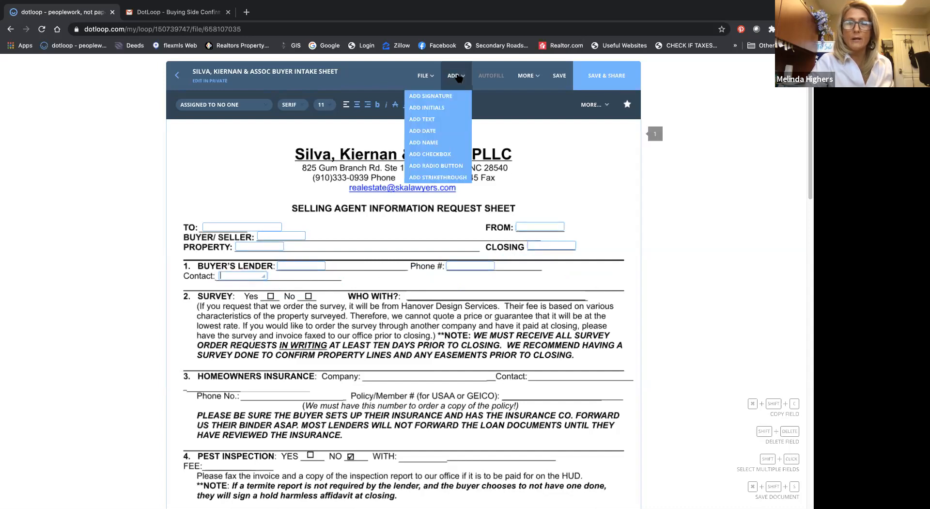
left_click(426, 119)
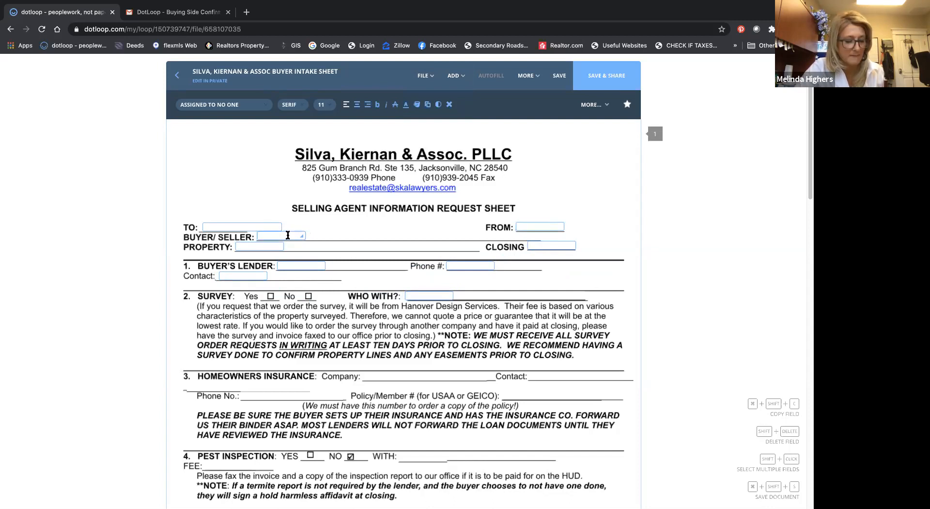
Step: Widen the BUYER/SELLER text field until it nearly reaches the FROM label and nudge it down onto its line
left_click_drag(302, 237, 466, 235)
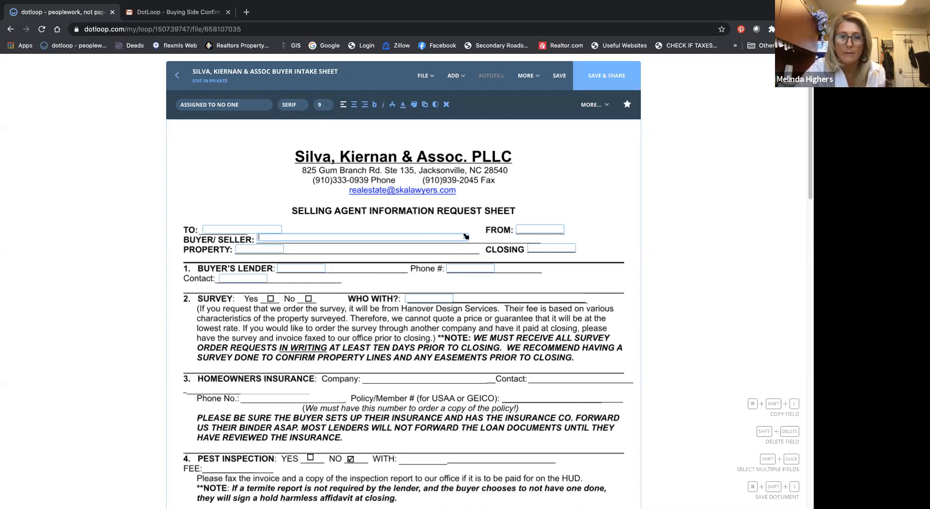
left_click_drag(466, 236, 314, 236)
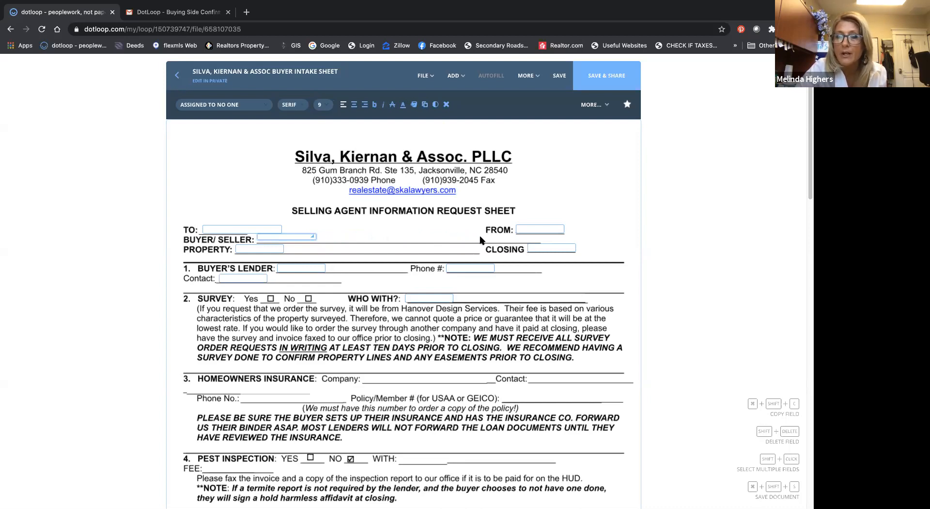
left_click_drag(312, 237, 481, 237)
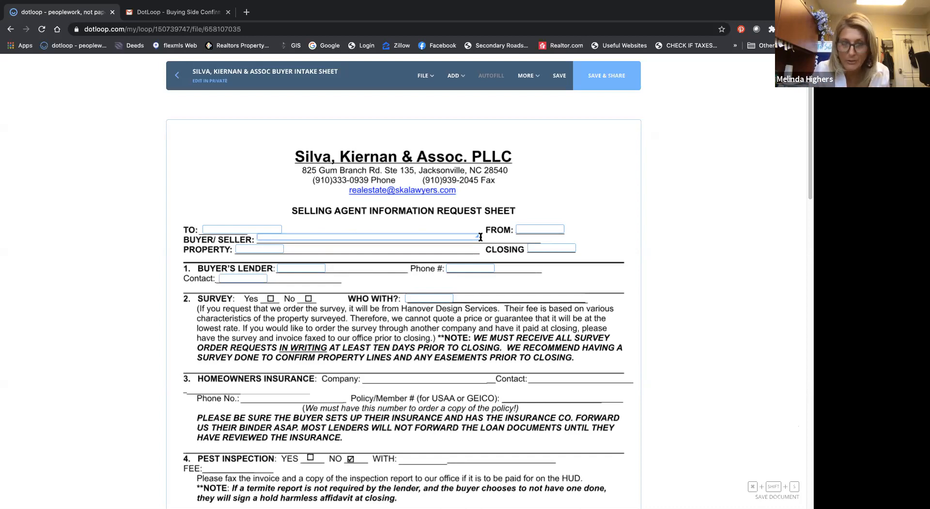
key("Down")
key("Down")
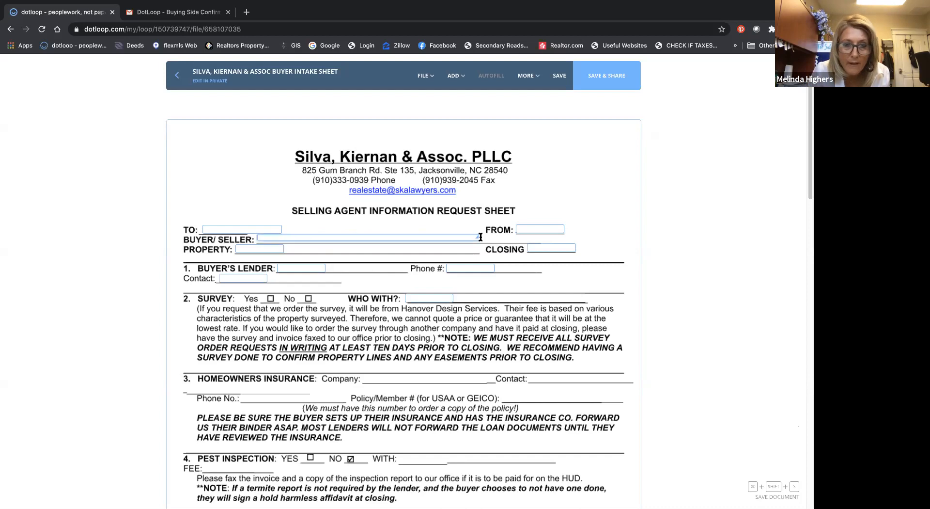
key("Down")
key("Down")
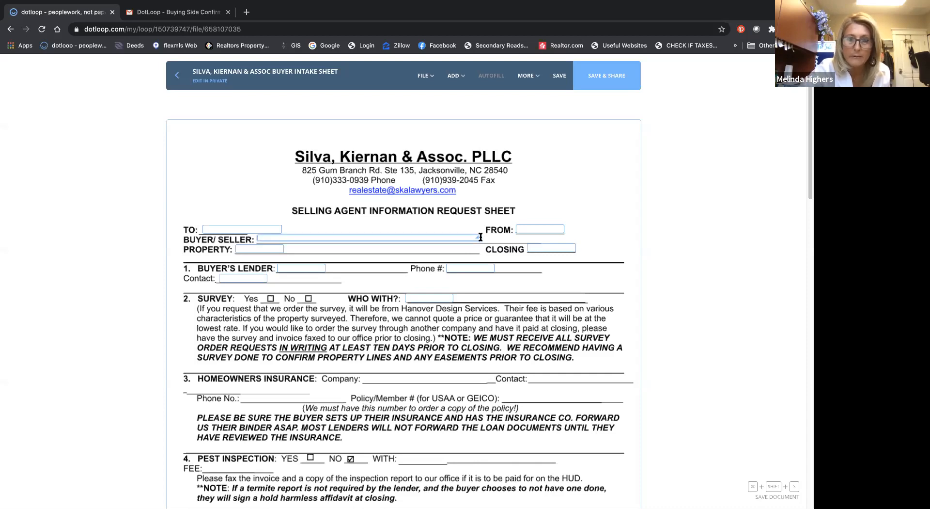
left_click(479, 237)
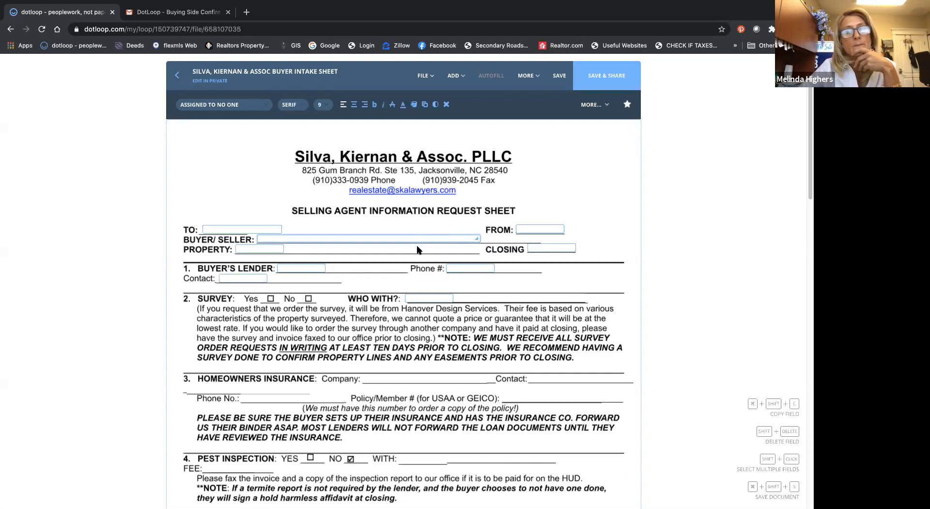
Step: Add empty text fields for the homeowners insurance Company, Contact, Phone No. and Policy/Member # lines
scroll(417, 257, "down", 3)
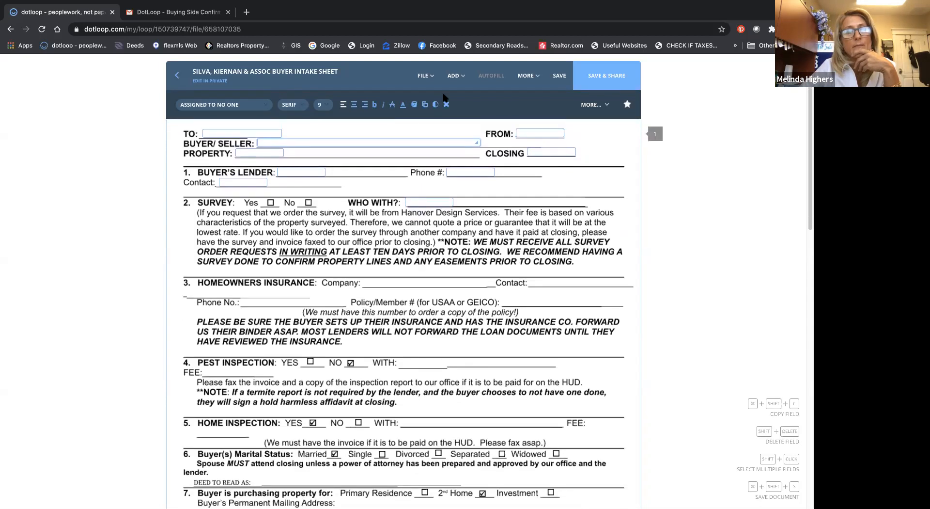
left_click(455, 76)
left_click(449, 119)
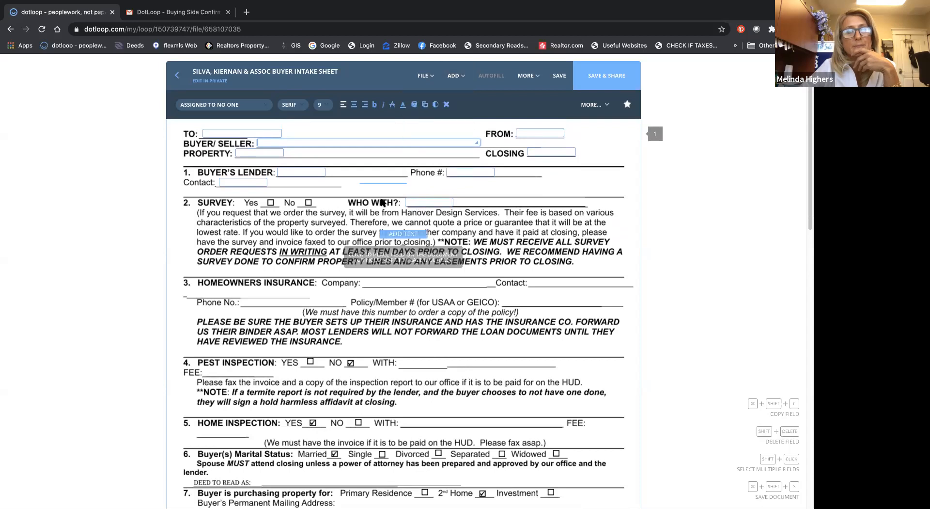
left_click(386, 287)
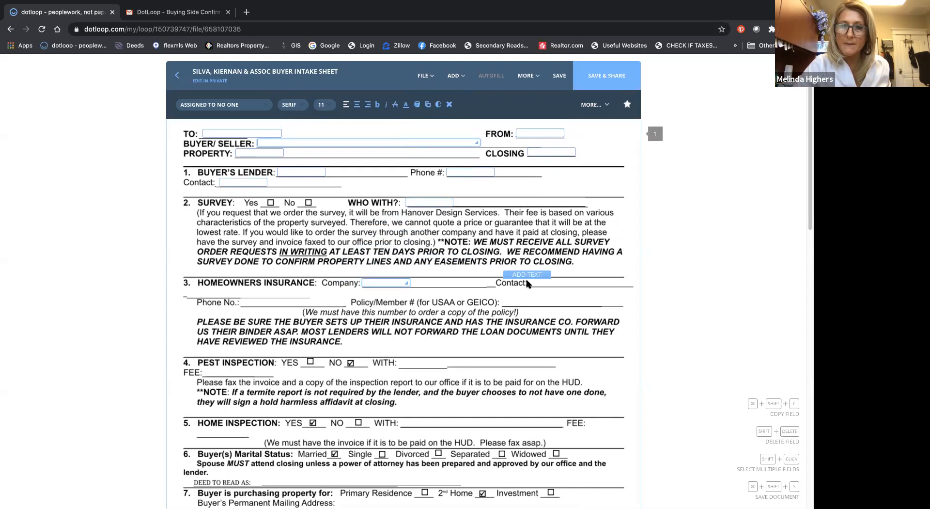
left_click(555, 289)
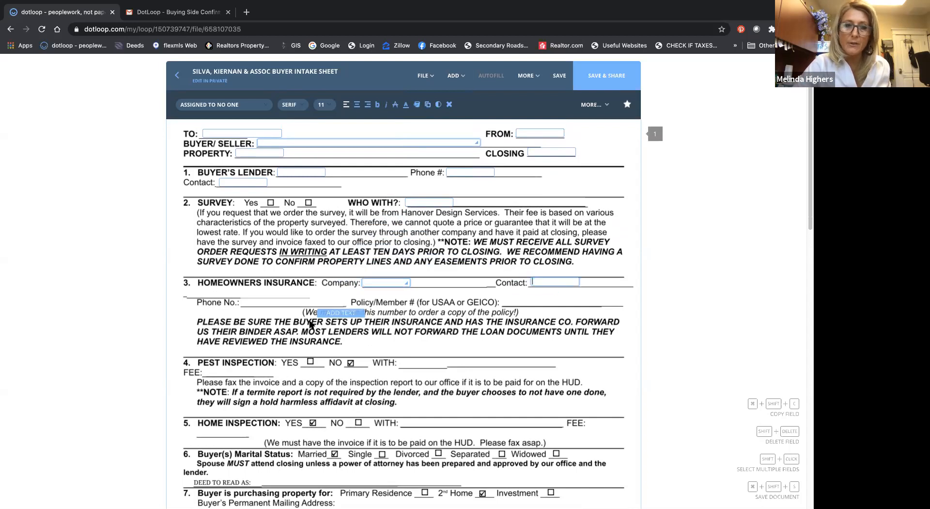
left_click(269, 308)
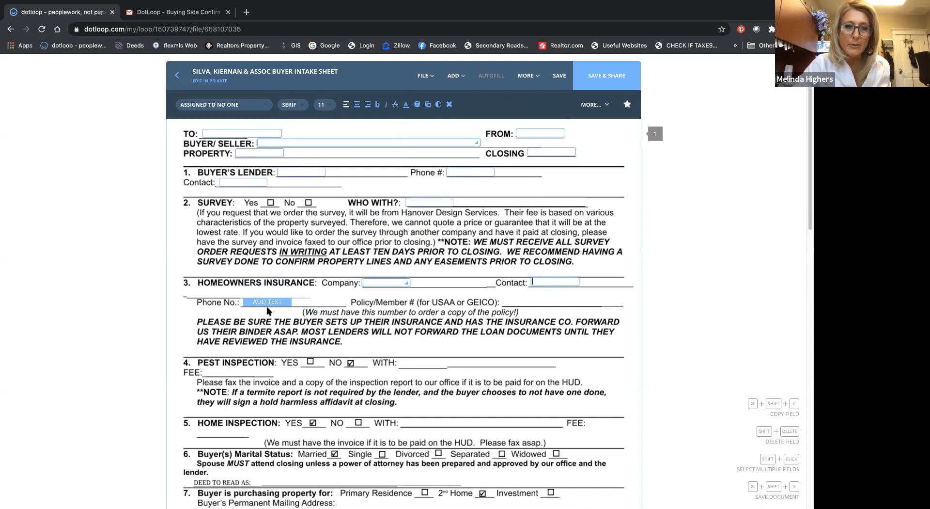
left_click(528, 312)
Step: Add text fields above the PEST INSPECTION and HOME INSPECTION headings and on the WITH line of each inspection
left_click(218, 358)
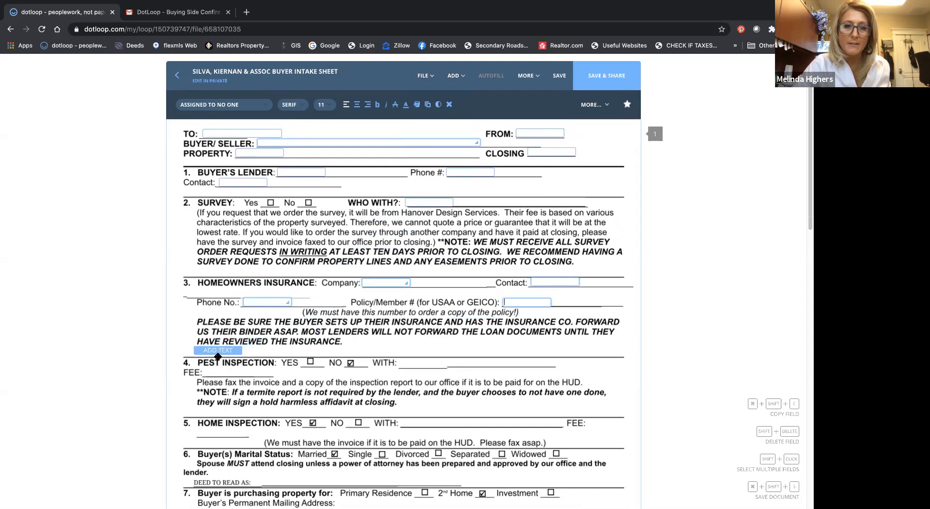
left_click(425, 371)
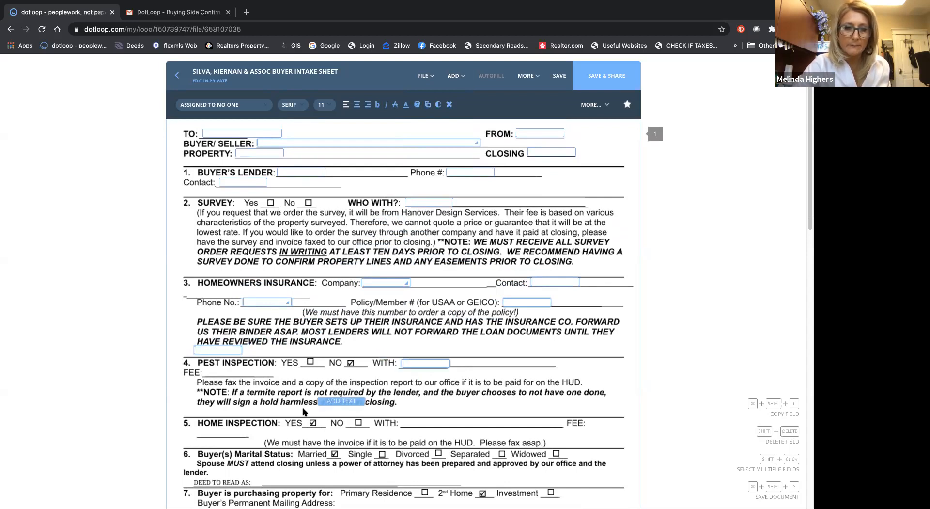
left_click(211, 419)
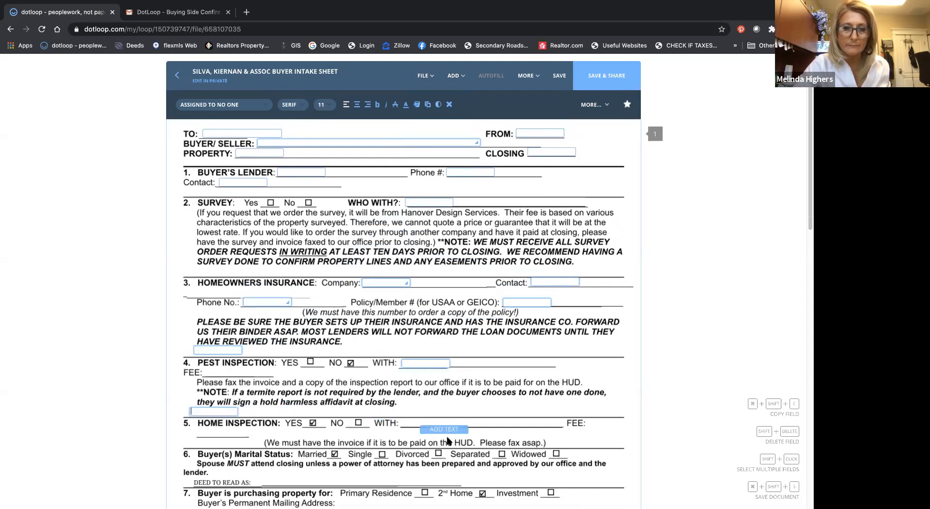
left_click(424, 429)
Step: Add text fields for DEED TO READ AS, Permanent Mailing Address, Phone #, Address and Buyer E-Mail, and remove the stray one below the closing note
scroll(423, 428, "down", 3)
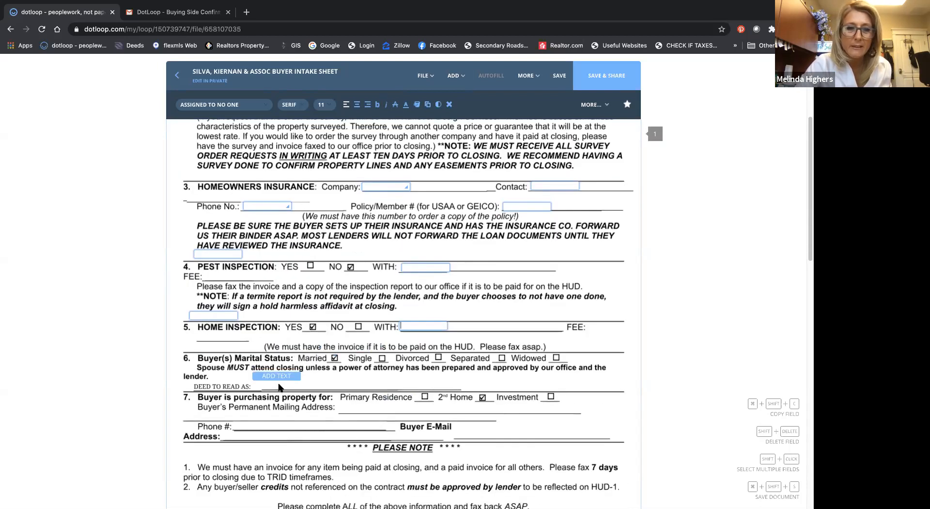
left_click(286, 393)
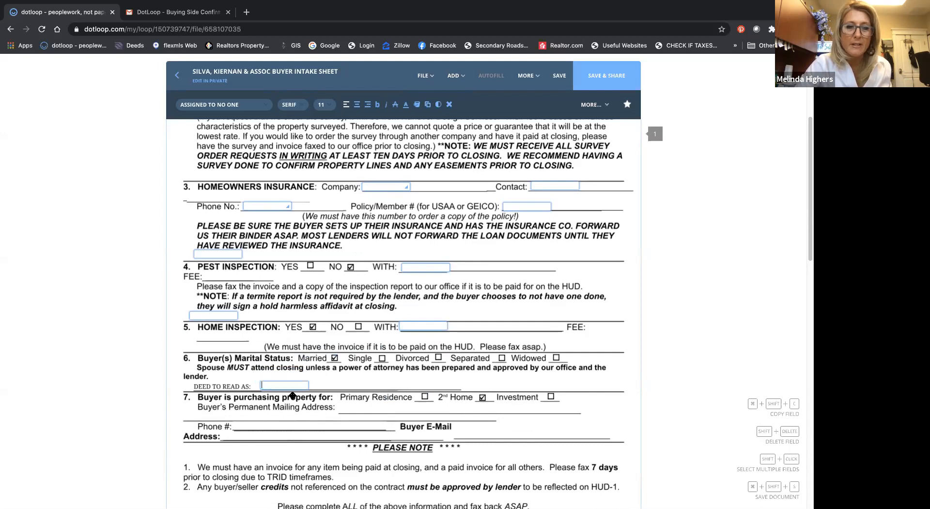
left_click(363, 417)
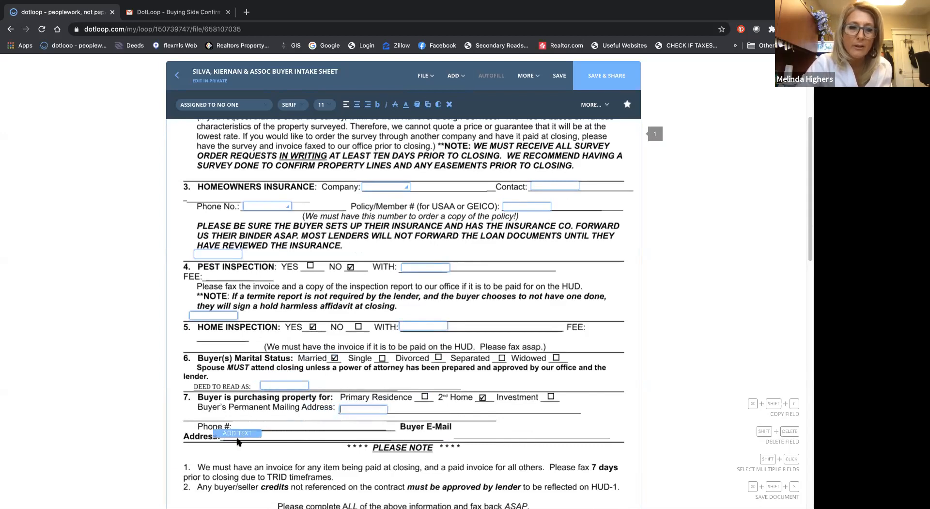
left_click(259, 433)
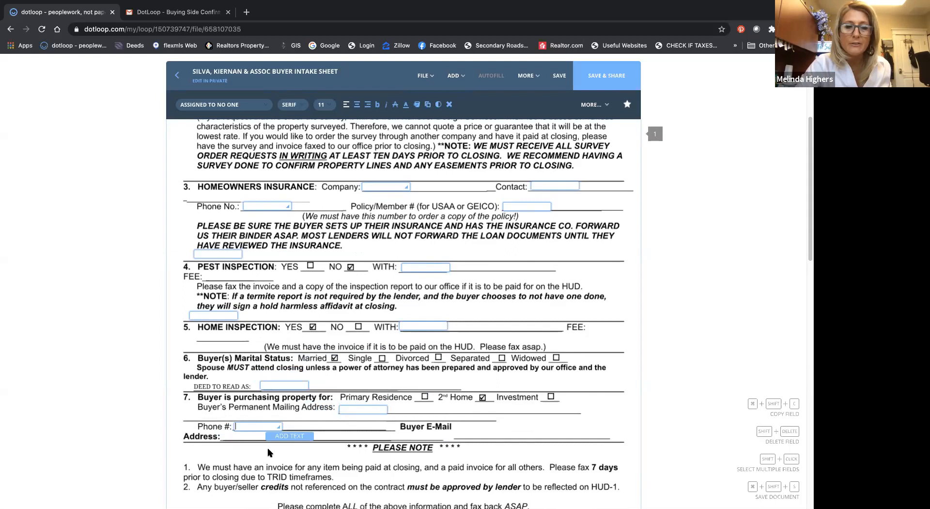
left_click(247, 442)
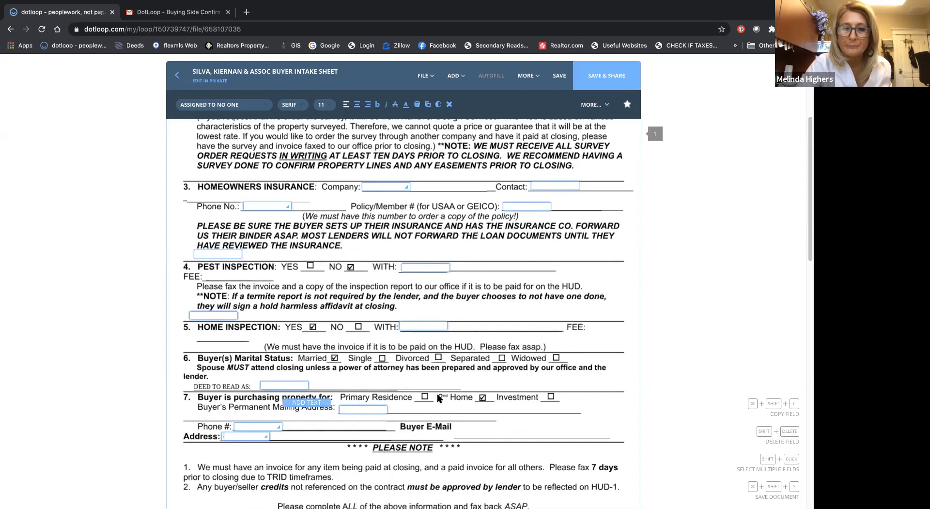
left_click(478, 442)
scroll(472, 448, "down", 3)
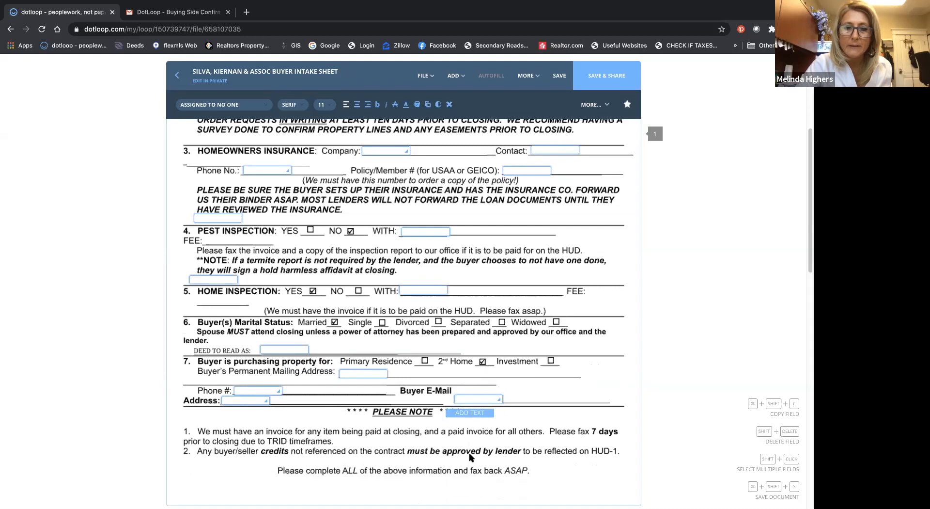
left_click(551, 448)
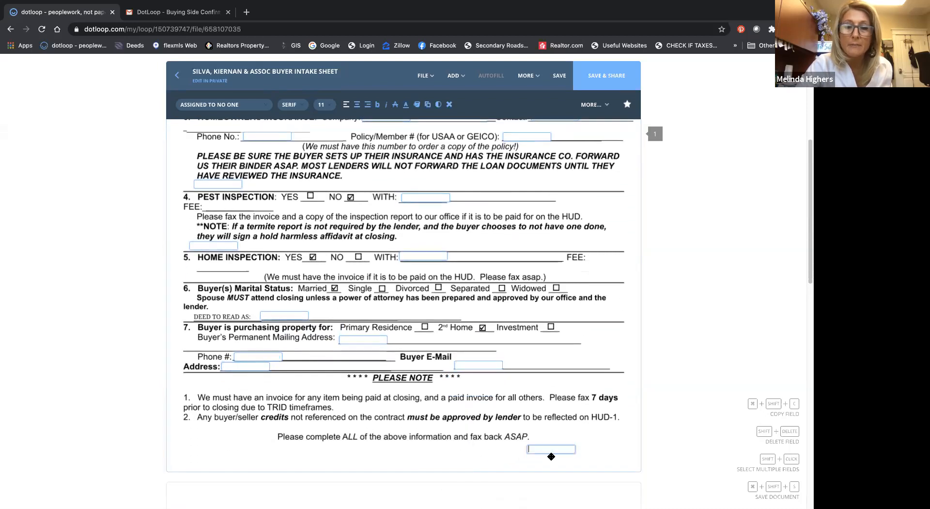
left_click(449, 105)
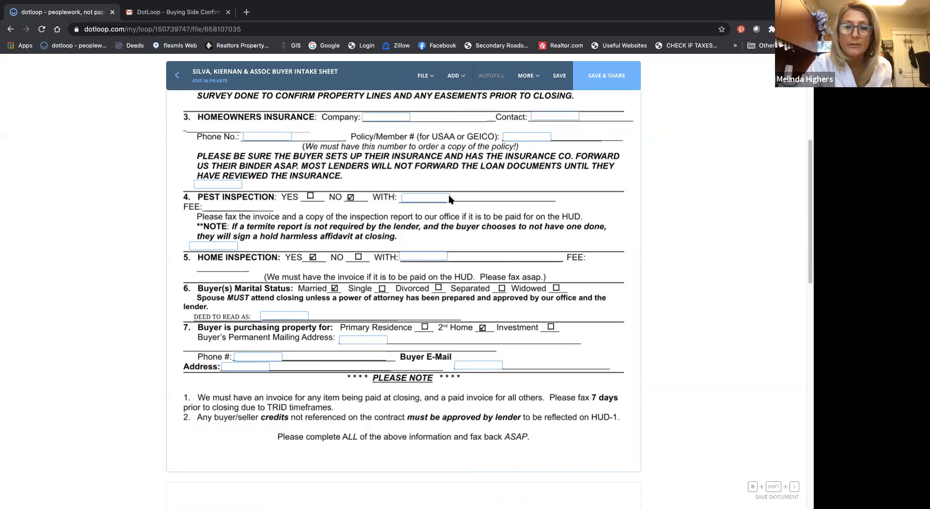
Step: Widen the Buyer E-Mail, Address, Phone #, Permanent Mailing Address and DEED TO READ AS fields to span most of their lines
left_click(463, 365)
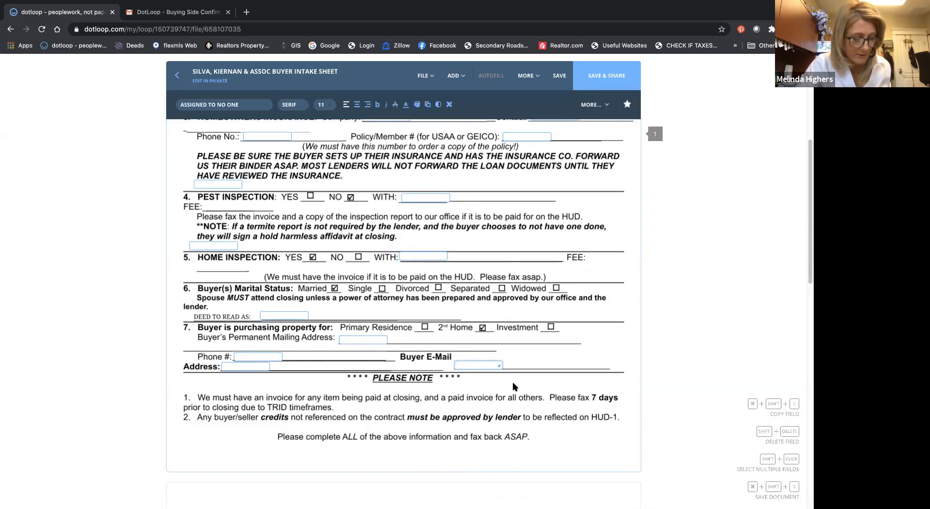
left_click_drag(602, 368, 603, 367)
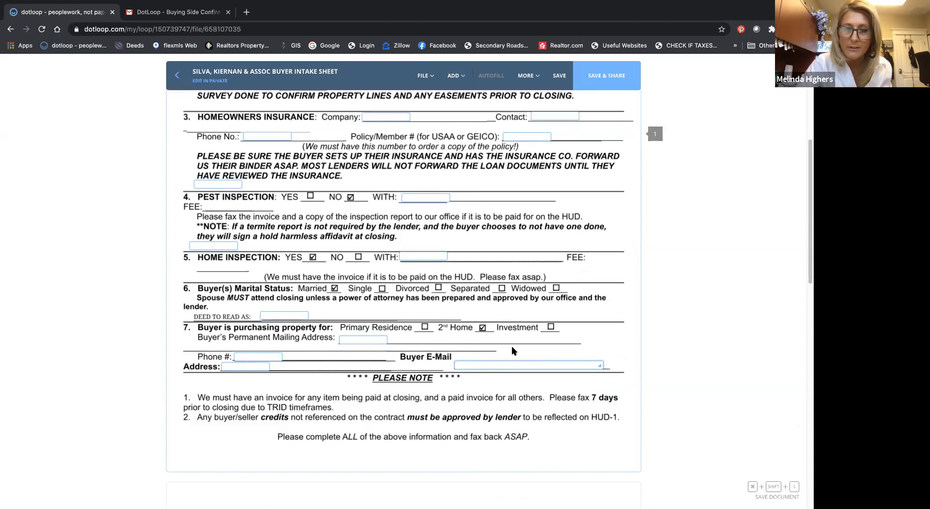
left_click(270, 368)
left_click_drag(270, 368, 388, 368)
left_click(264, 352)
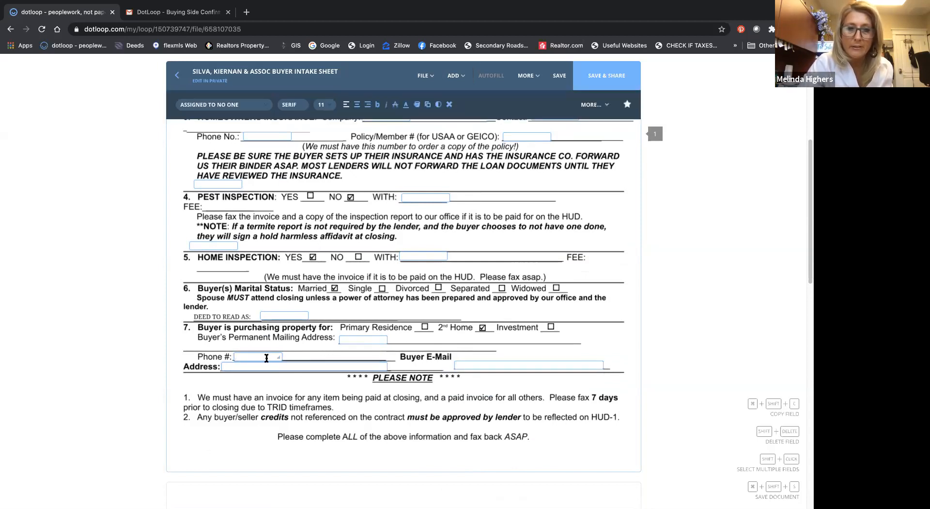
left_click_drag(278, 357, 453, 315)
left_click(283, 314)
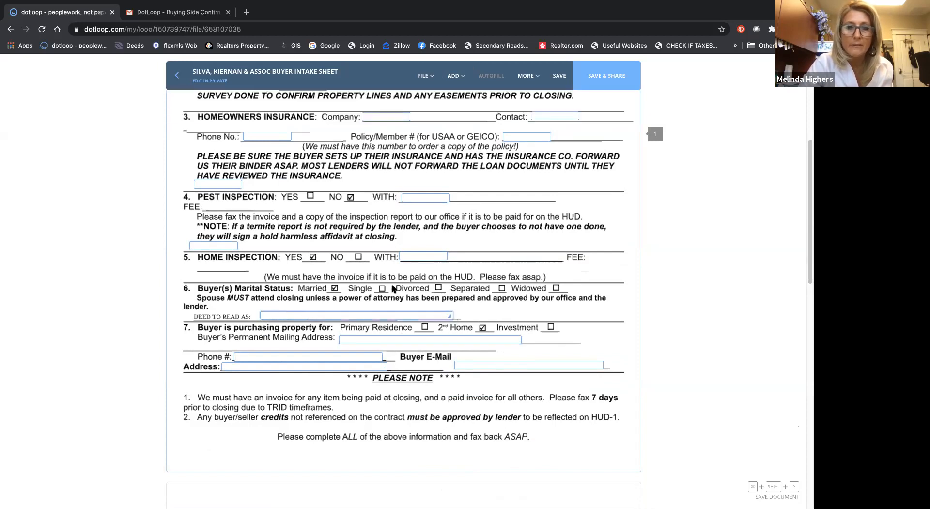
Step: Widen the WITH fields of the home and pest inspections and the text field above the PEST INSPECTION heading
scroll(373, 281, "up", 1)
left_click(416, 278)
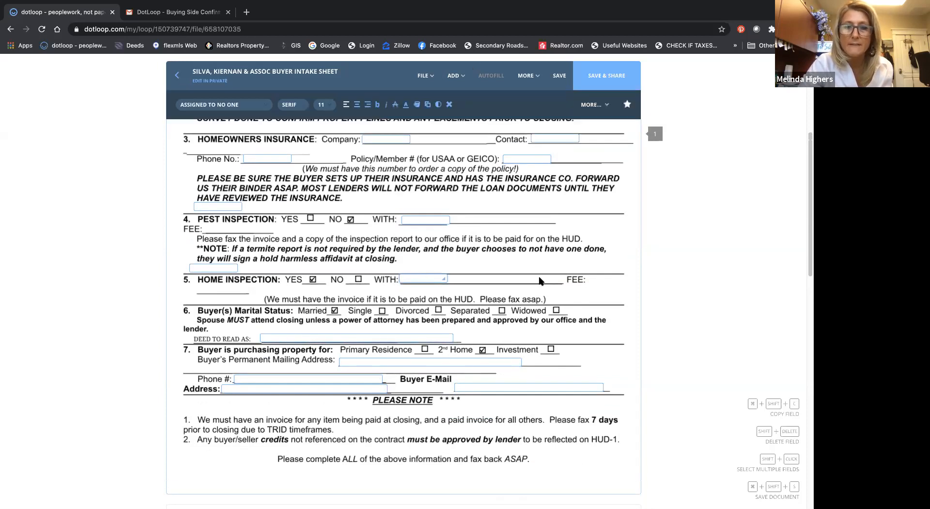
left_click_drag(540, 277, 542, 278)
left_click(429, 219)
left_click_drag(448, 222, 538, 221)
left_click(234, 206)
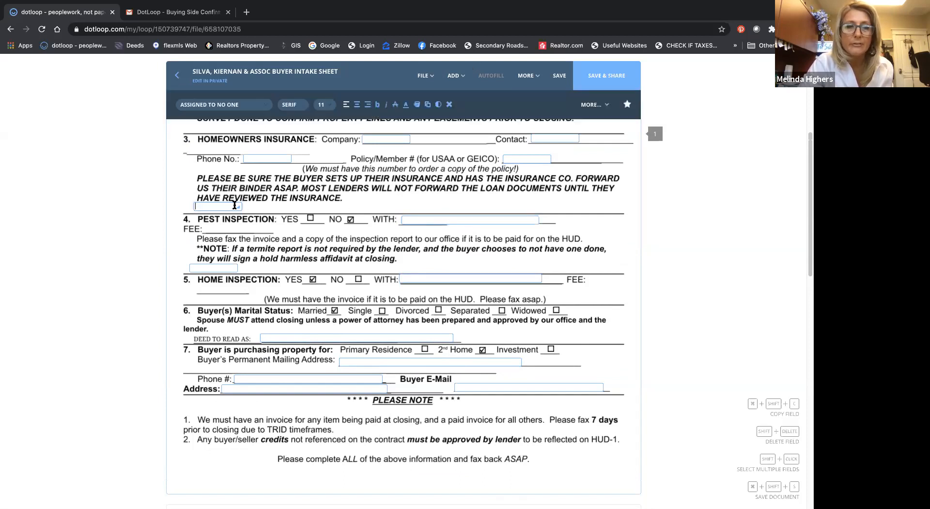
left_click_drag(394, 213, 397, 207)
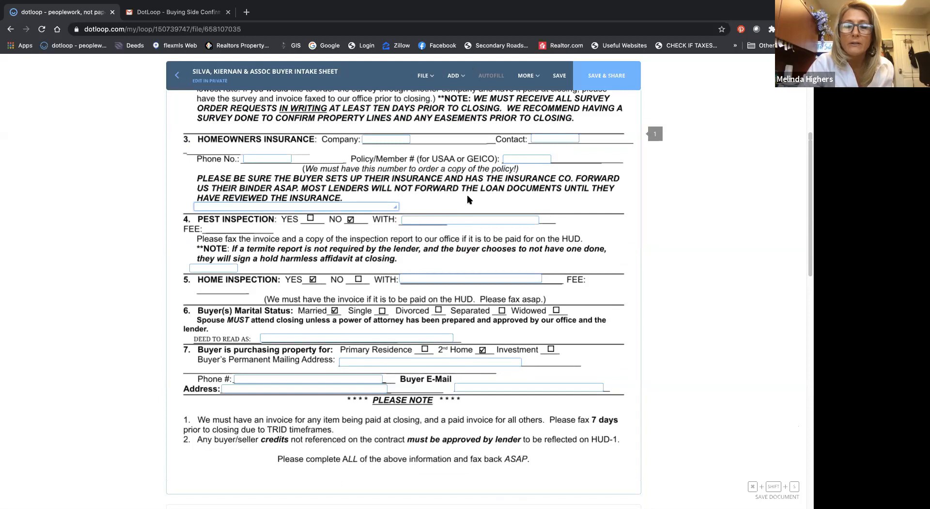
Step: Widen the homeowners insurance Policy/Member #, Contact, Company and Phone No. fields to fill their lines
scroll(480, 179, "up", 1)
scroll(482, 175, "up", 1)
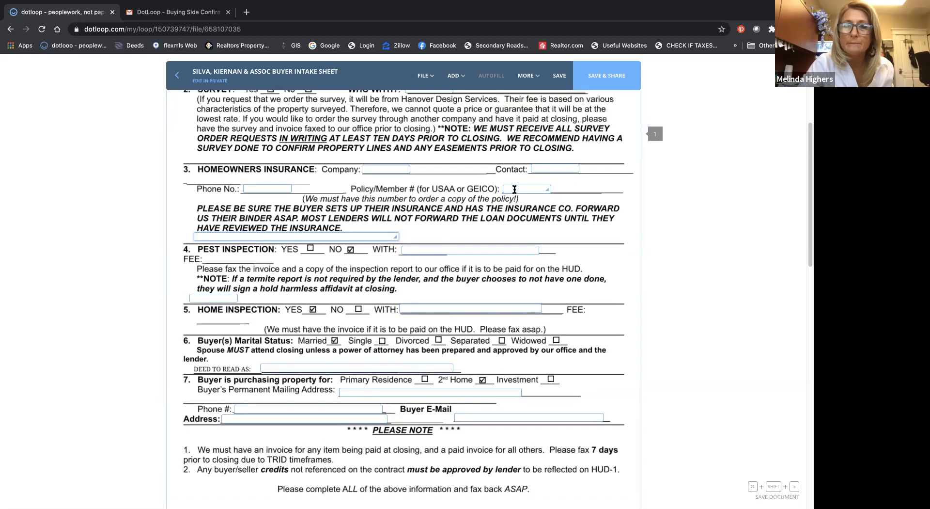
left_click(515, 189)
left_click_drag(620, 188, 624, 169)
left_click(578, 169)
left_click(383, 169)
left_click_drag(407, 169, 488, 169)
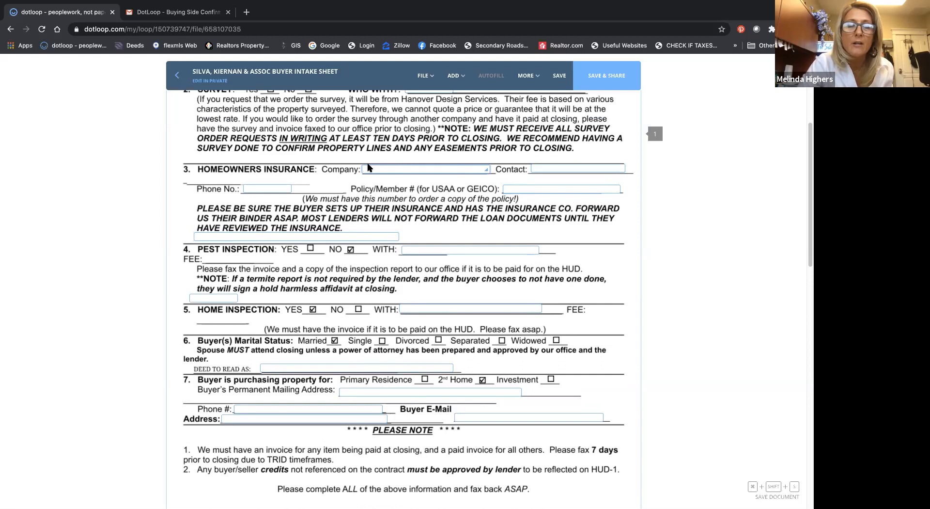
left_click(270, 189)
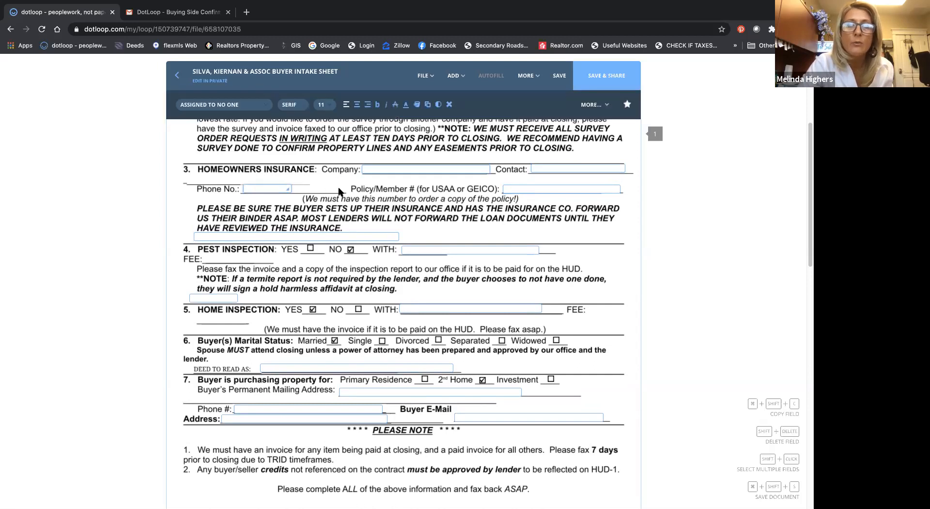
left_click_drag(339, 190, 339, 190)
Step: Widen the survey's WHO WITH? text field to cover nearly its whole line
scroll(339, 190, "up", 3)
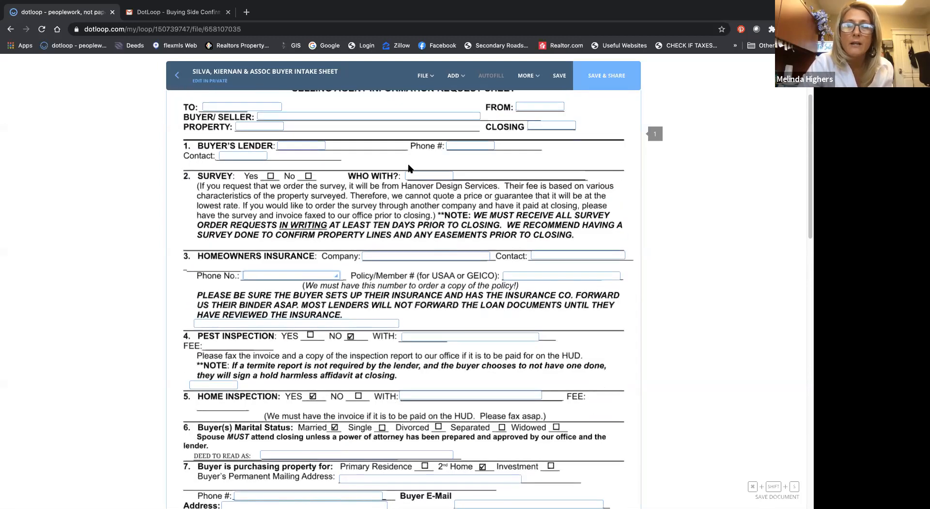
left_click(420, 176)
left_click_drag(450, 177, 576, 177)
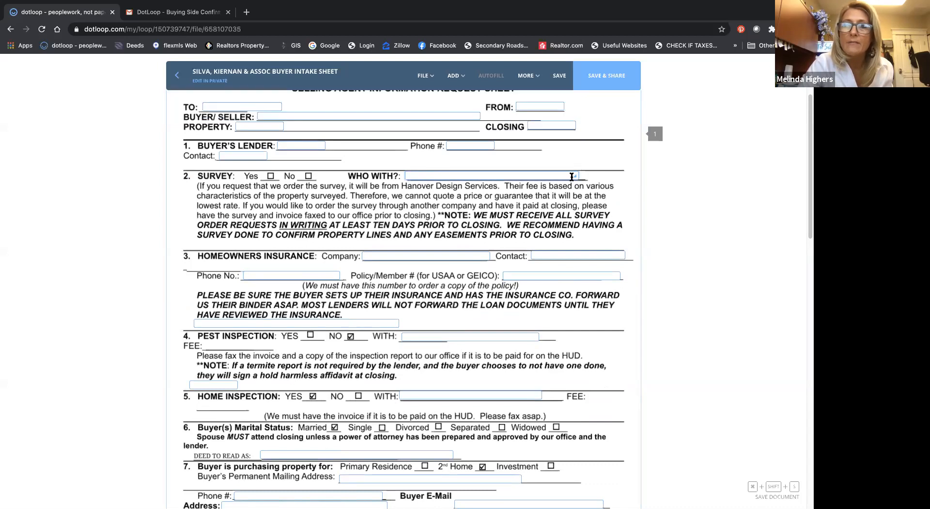
scroll(341, 171, "up", 3)
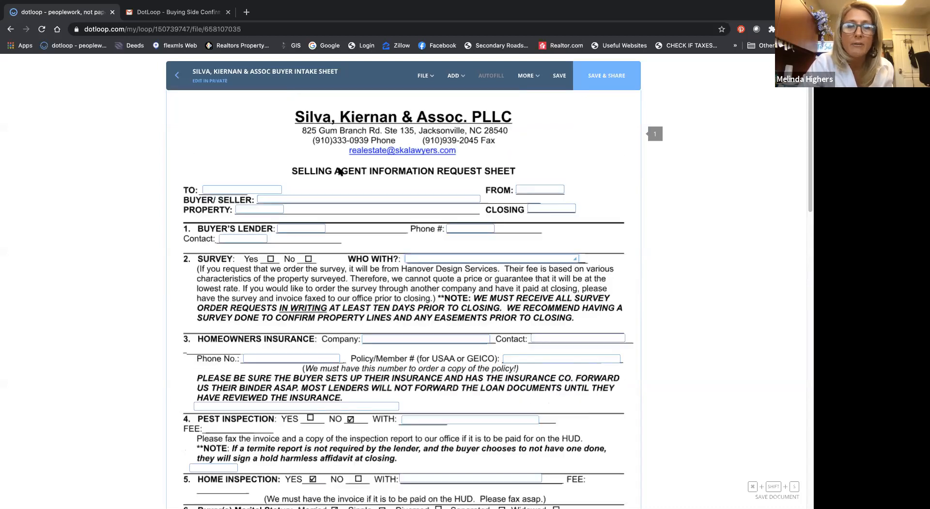
Step: Widen the BUYER'S LENDER field and its Phone # field to fill most of their lines
scroll(340, 171, "up", 1)
left_click(294, 239)
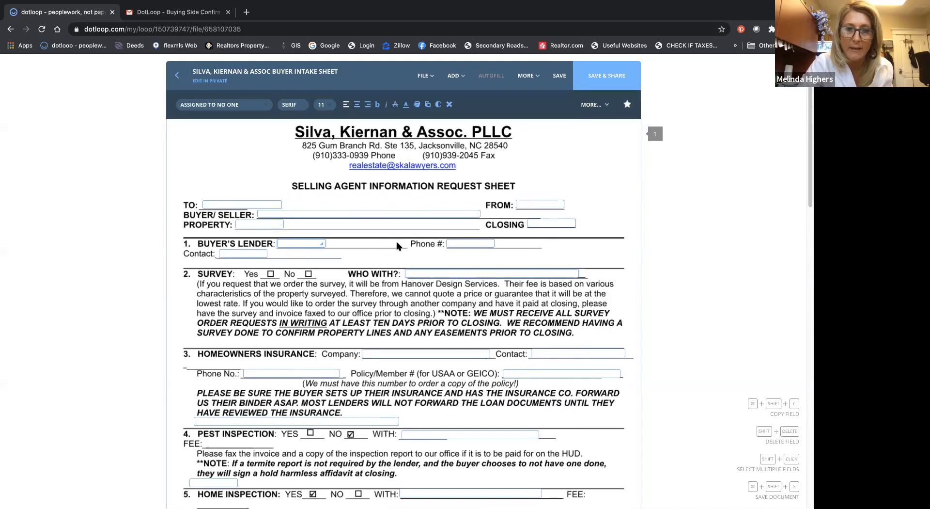
left_click_drag(322, 244, 399, 243)
left_click(463, 243)
left_click_drag(491, 244, 536, 244)
Step: Replace the CLOSING text field with a date field on the same line
left_click(542, 222)
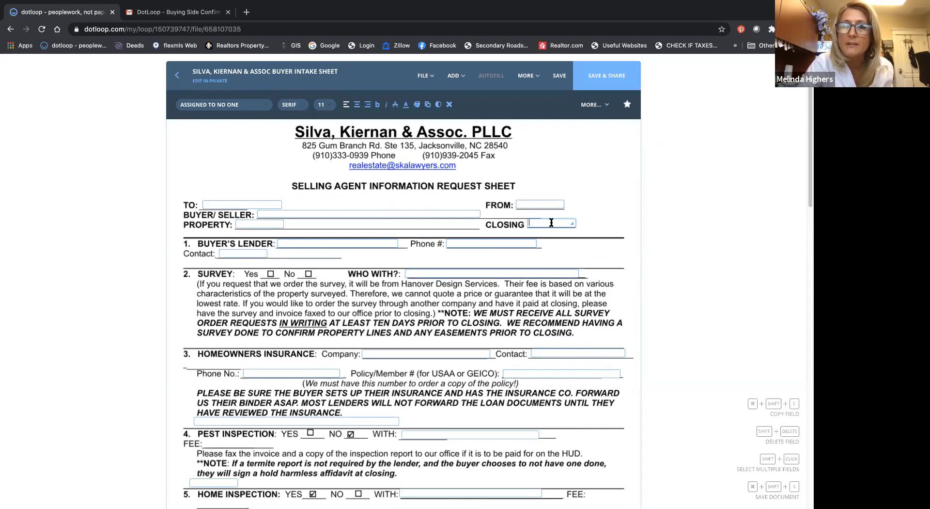
left_click(449, 104)
left_click(456, 76)
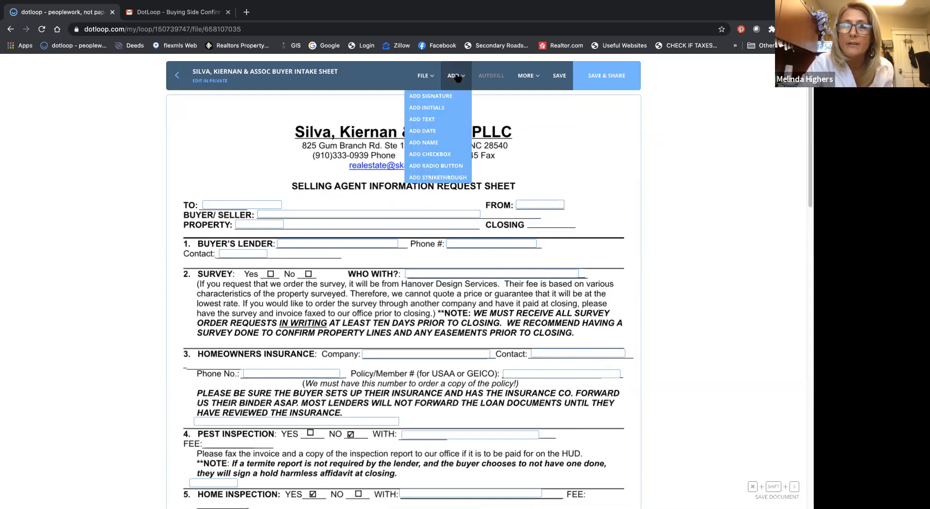
left_click(438, 130)
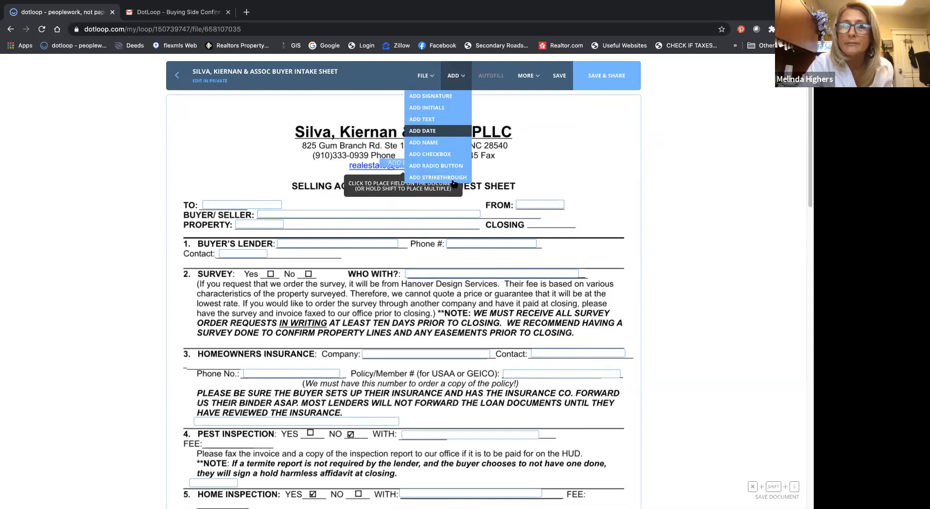
left_click(550, 232)
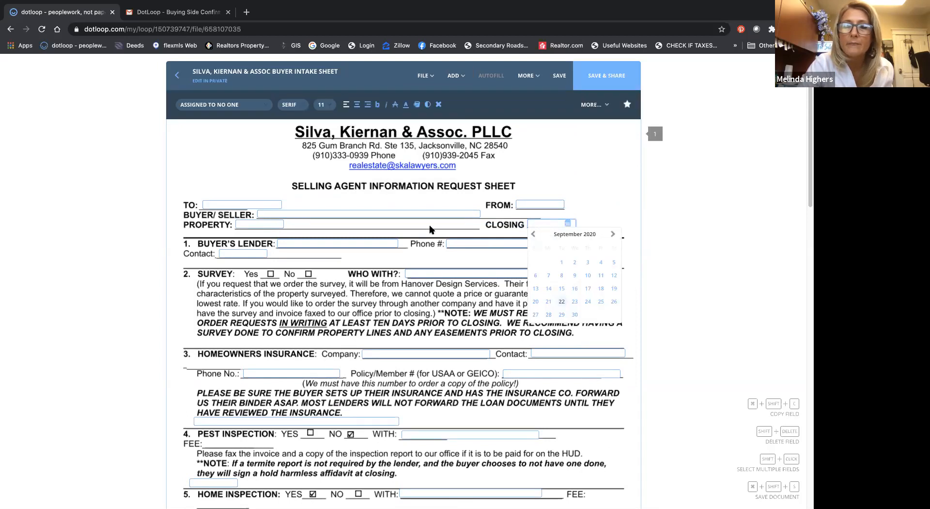
Step: Widen the PROPERTY field and the lender's Contact field to fill their lines
left_click(267, 225)
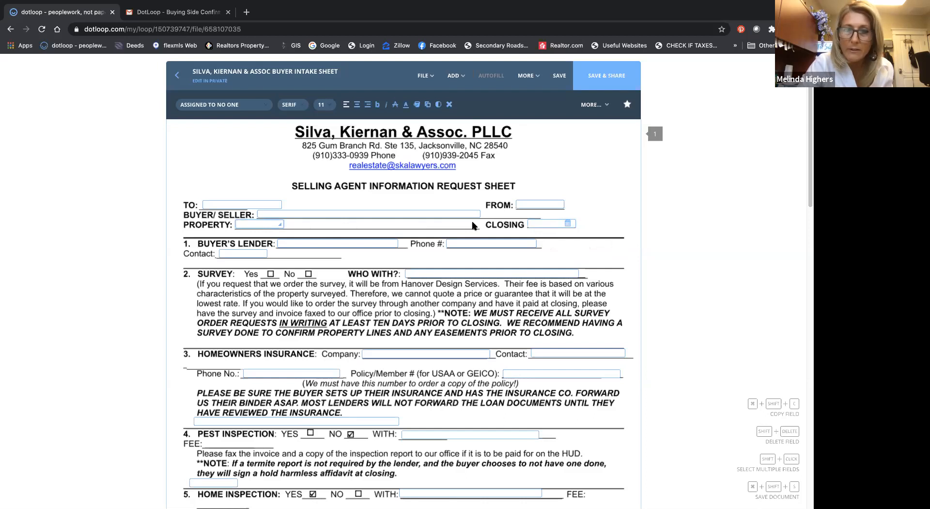
left_click_drag(472, 223, 472, 224)
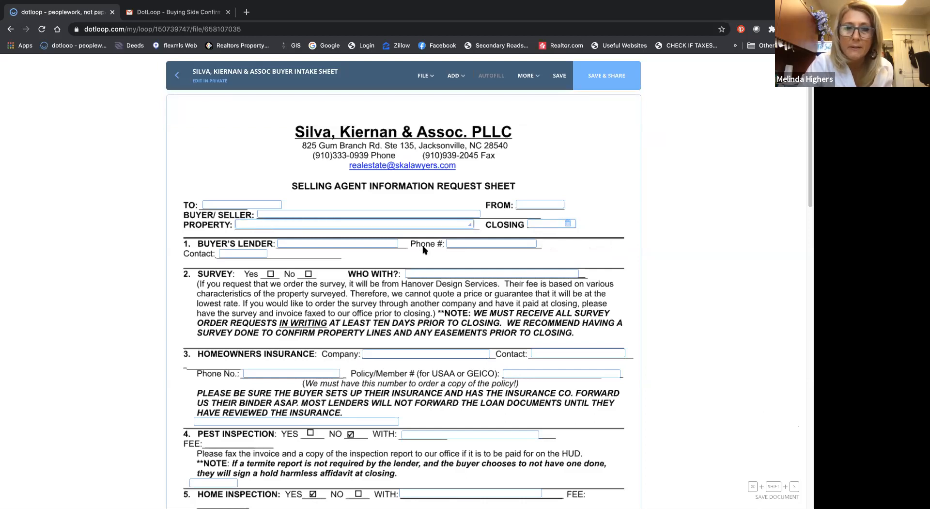
left_click(228, 253)
left_click_drag(341, 257, 341, 257)
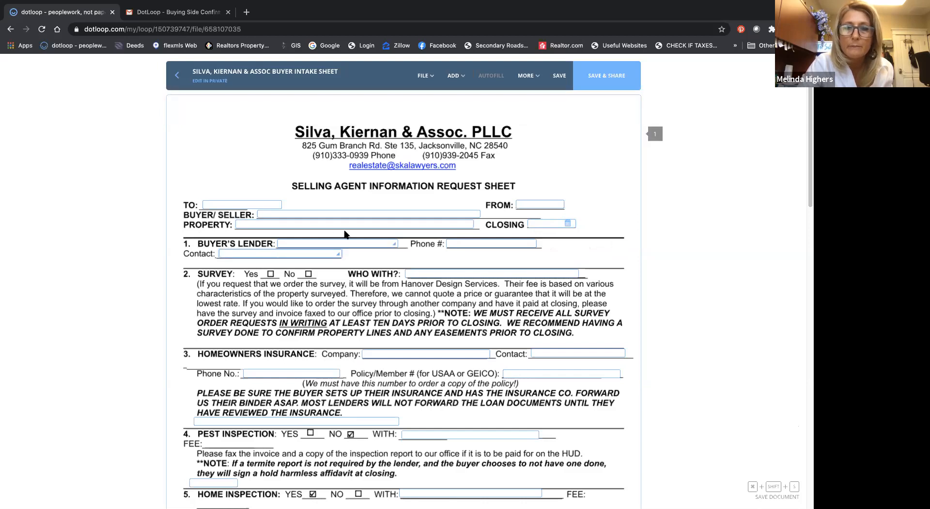
Step: Enter the recipient's name in the TO field of the intake sheet
scroll(358, 235, "down", 3)
scroll(358, 236, "up", 1)
scroll(359, 236, "down", 5)
scroll(360, 237, "down", 2)
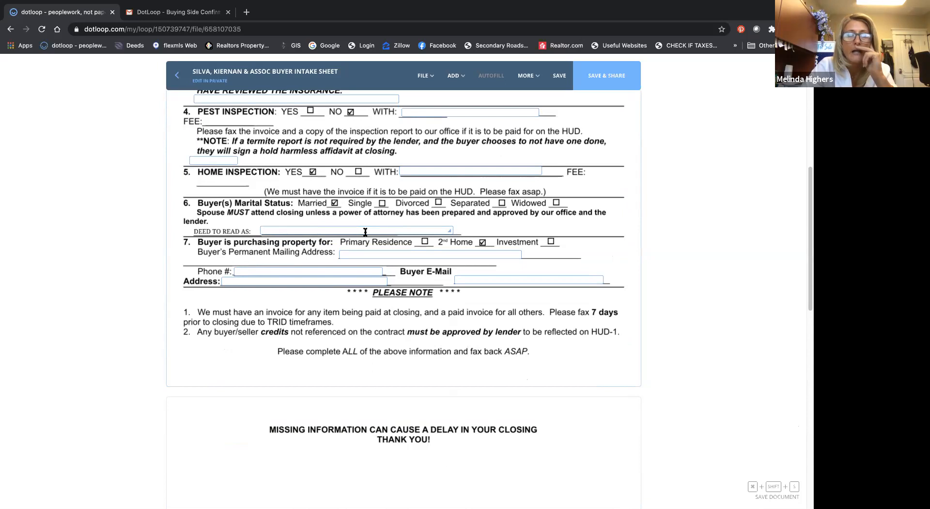
scroll(365, 232, "up", 7)
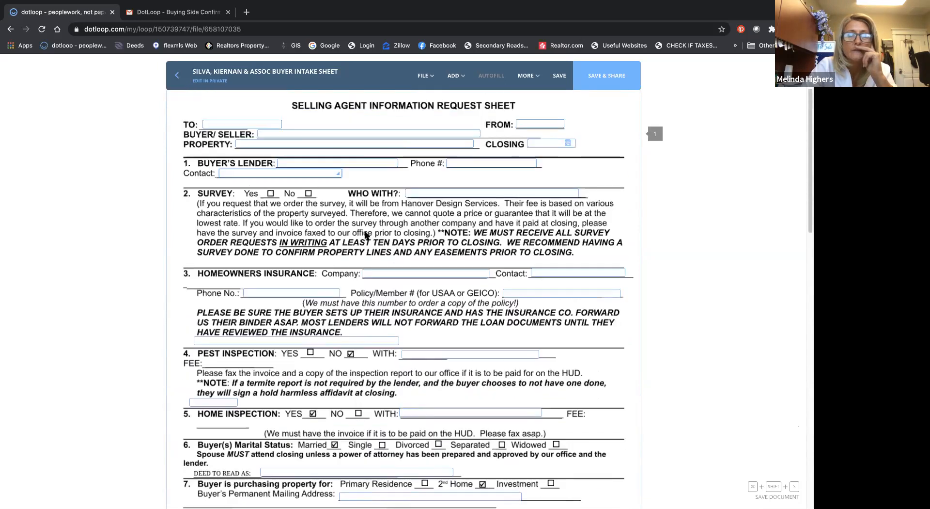
scroll(365, 231, "up", 1)
left_click(238, 192)
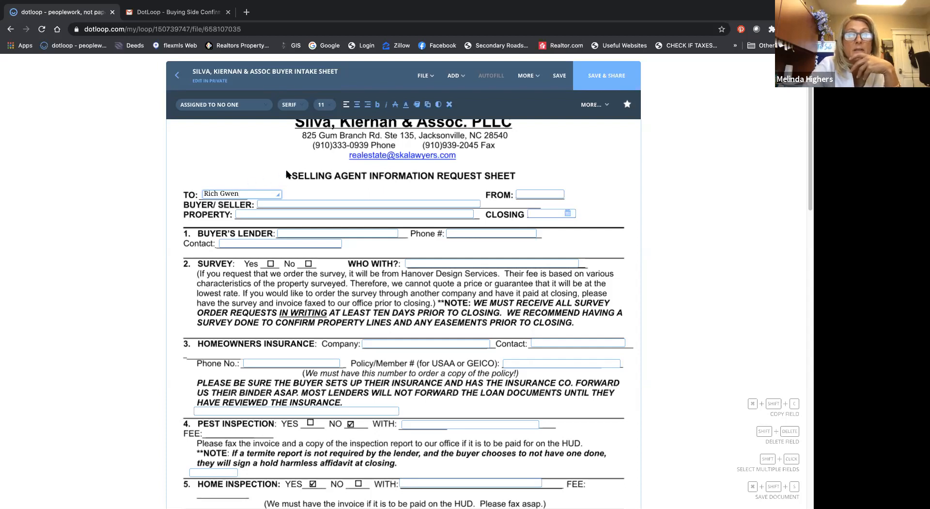
Step: Widen the FROM field almost to the page margin and fill it with the agent's name from the suggested clause
left_click(537, 194)
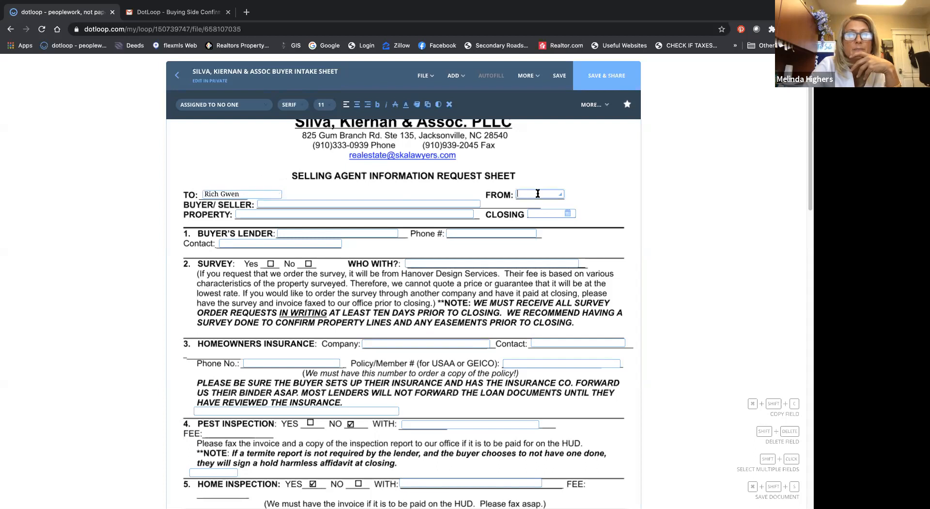
left_click_drag(560, 195, 618, 196)
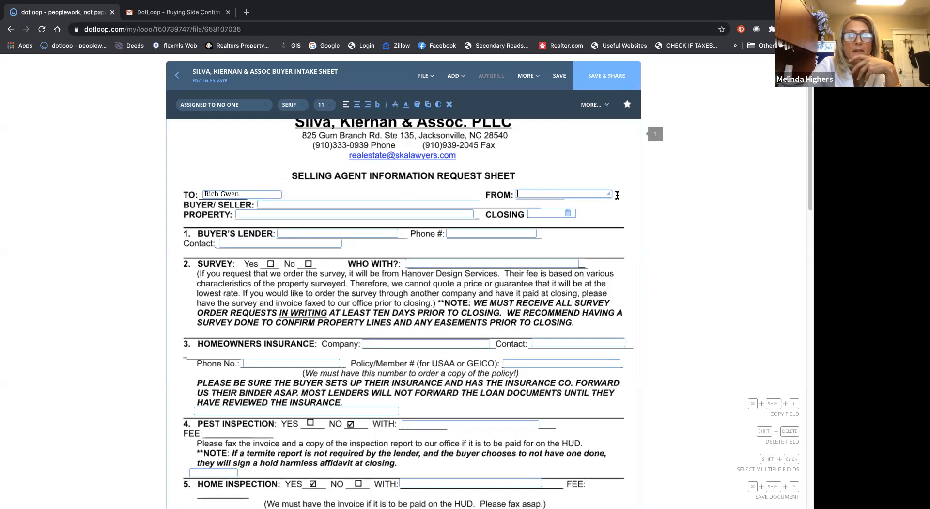
left_click(598, 194)
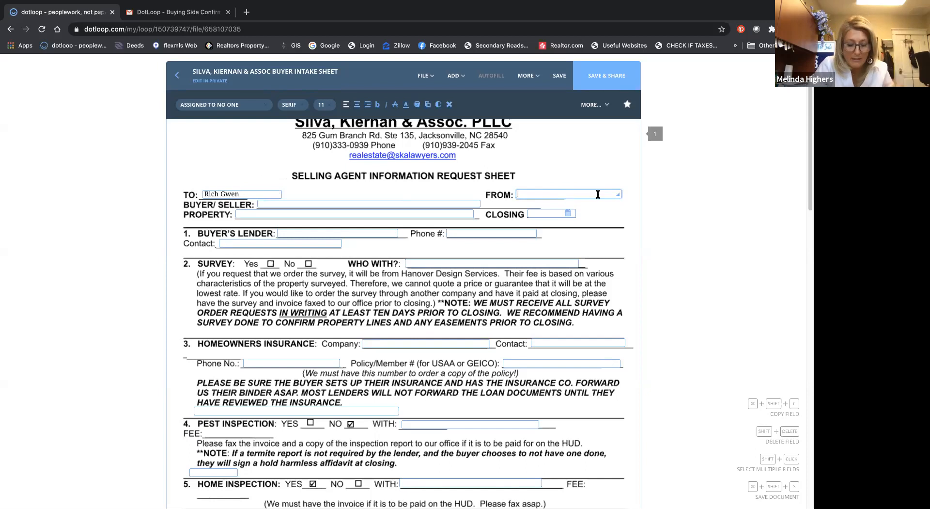
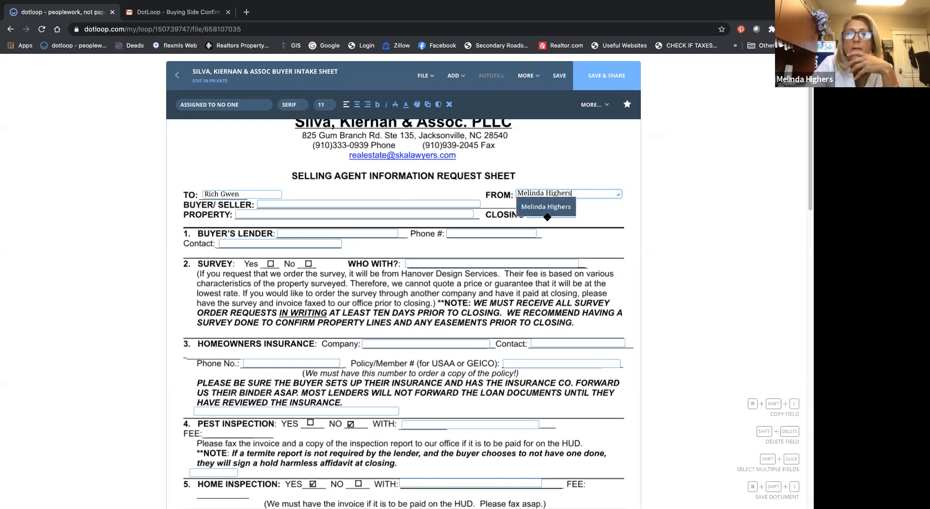
left_click(546, 206)
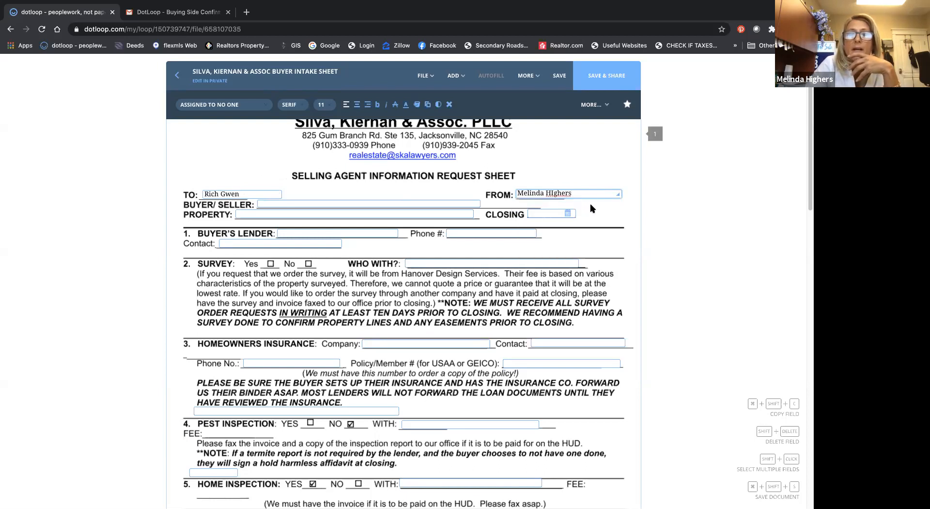
Step: Clear the name from the TO field
left_click(252, 192)
left_click_drag(248, 195, 173, 194)
key("BackSpace")
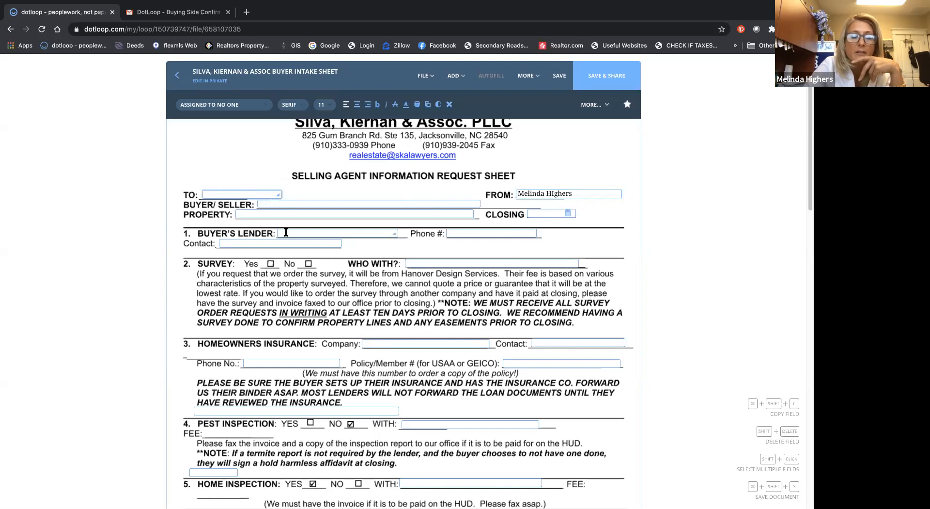
Step: Place radio buttons over the survey's Yes and No boxes
scroll(287, 231, "down", 2)
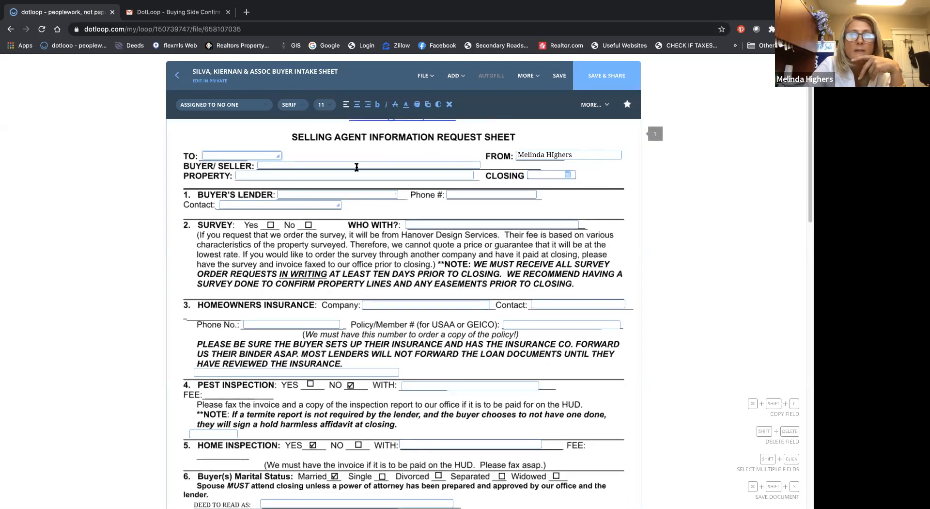
left_click(457, 76)
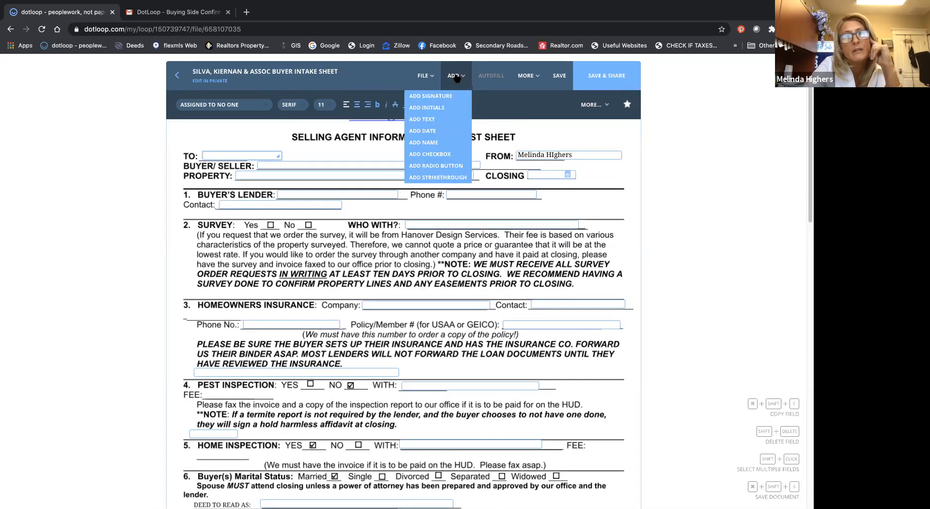
left_click(446, 167)
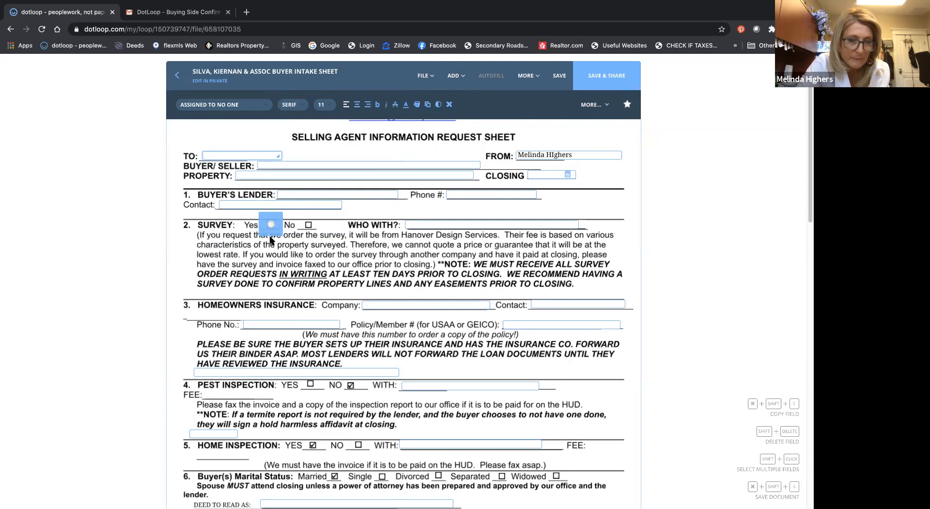
left_click(270, 238)
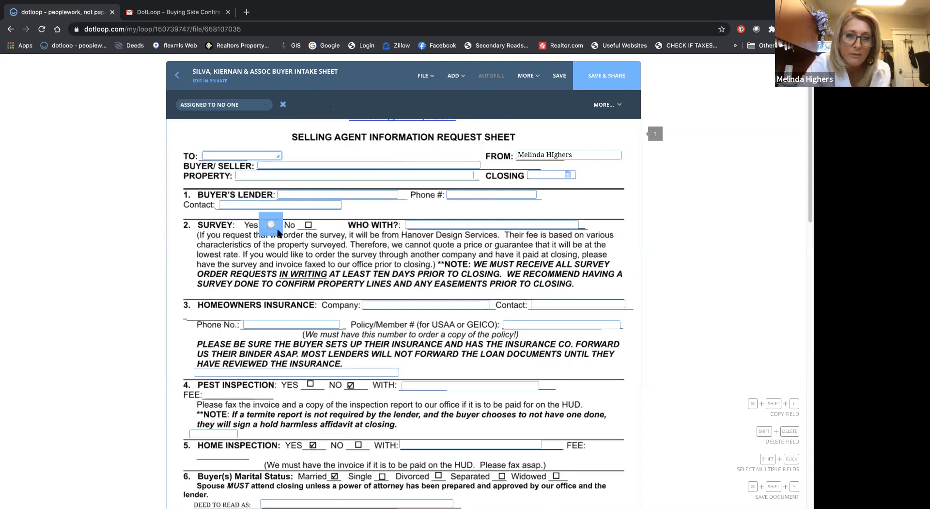
left_click(309, 239)
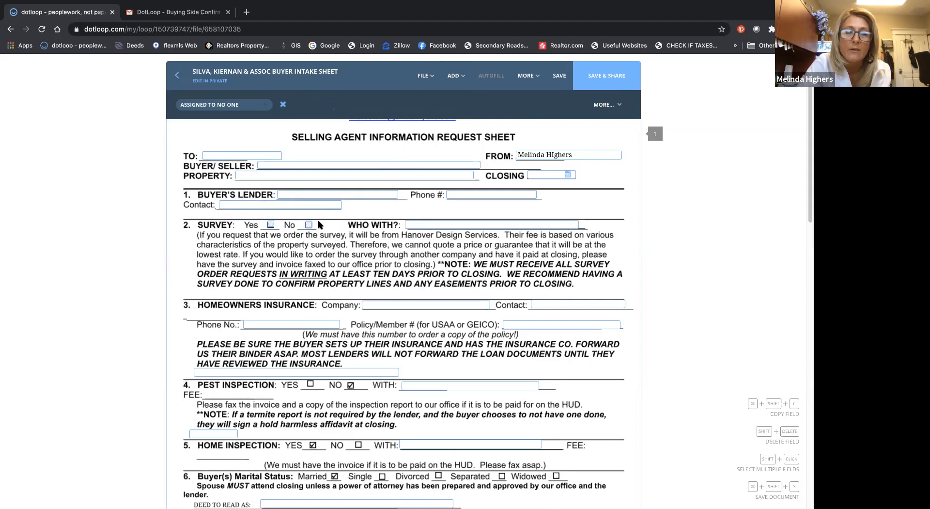
Step: Group the survey's two radio buttons, test the Yes option and leave No selected
left_click_drag(319, 229, 261, 218)
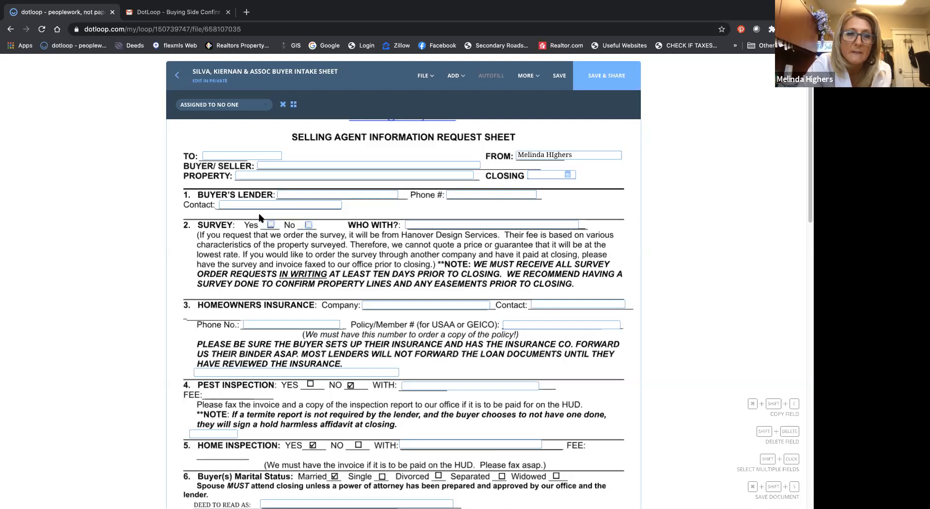
left_click(293, 105)
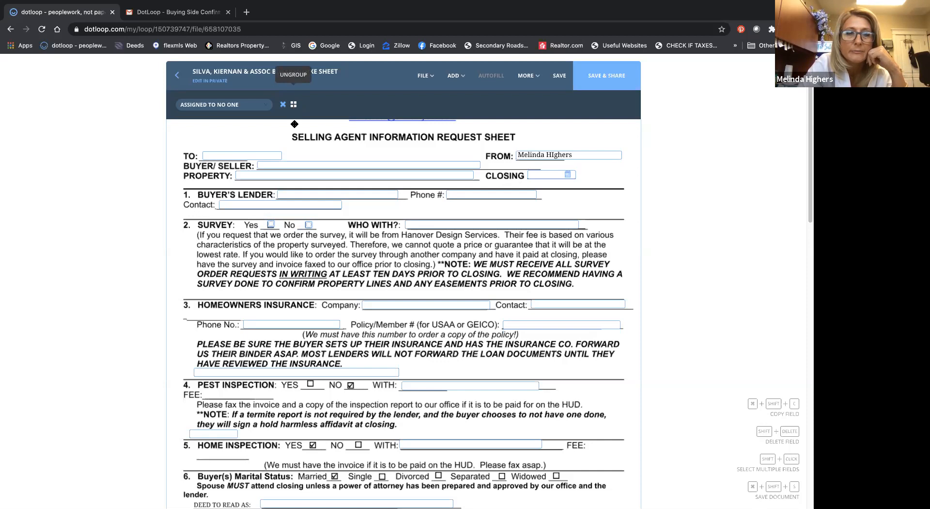
left_click(271, 225)
left_click(309, 225)
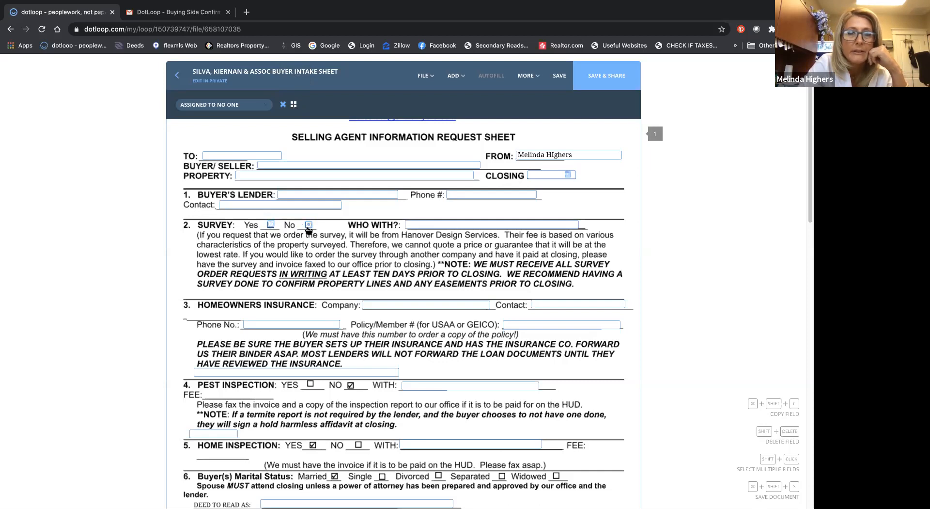
left_click(455, 86)
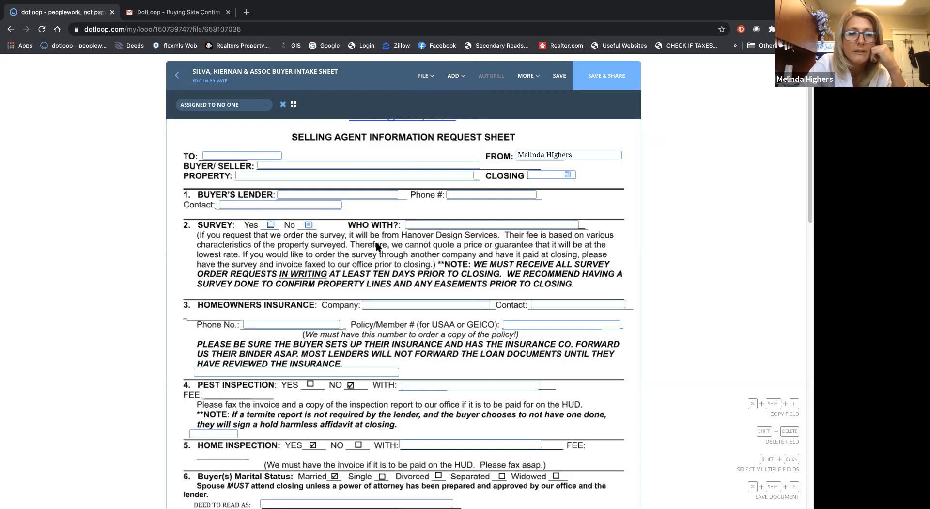
Step: Place radio buttons over the pest inspection's YES and NO boxes and group the two
scroll(378, 247, "down", 1)
scroll(377, 246, "down", 4)
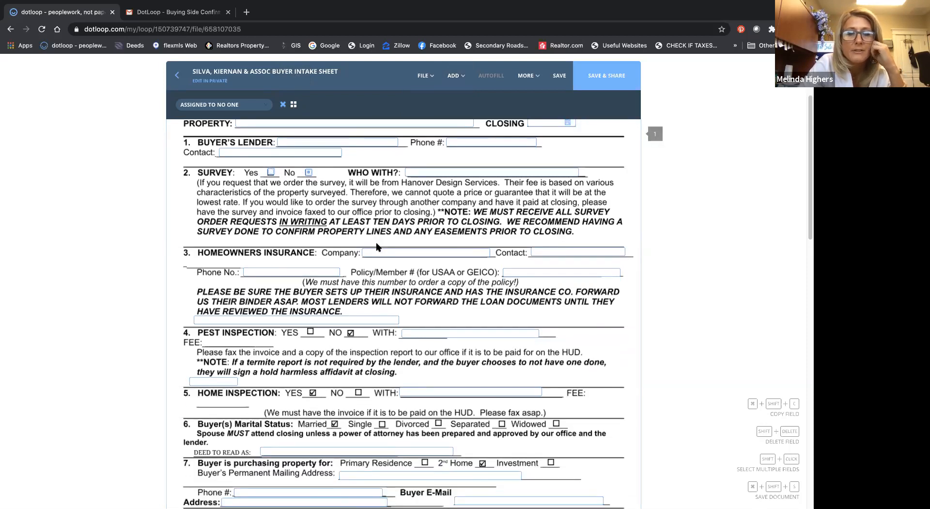
scroll(376, 246, "down", 1)
scroll(377, 247, "down", 6)
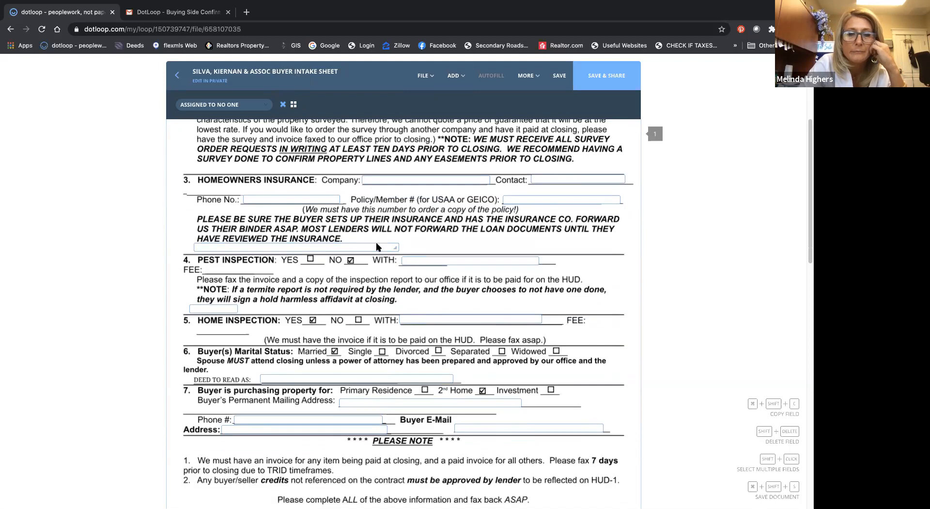
scroll(293, 339, "down", 6)
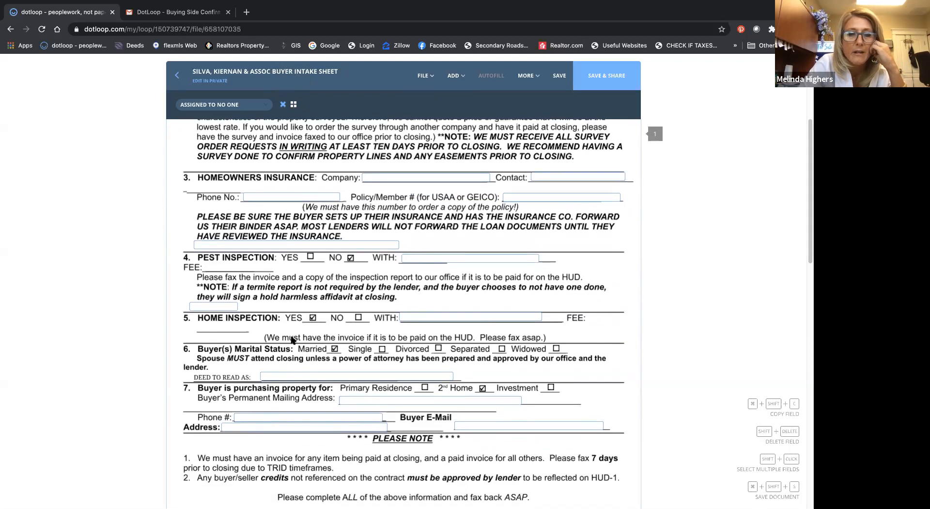
scroll(293, 339, "up", 12)
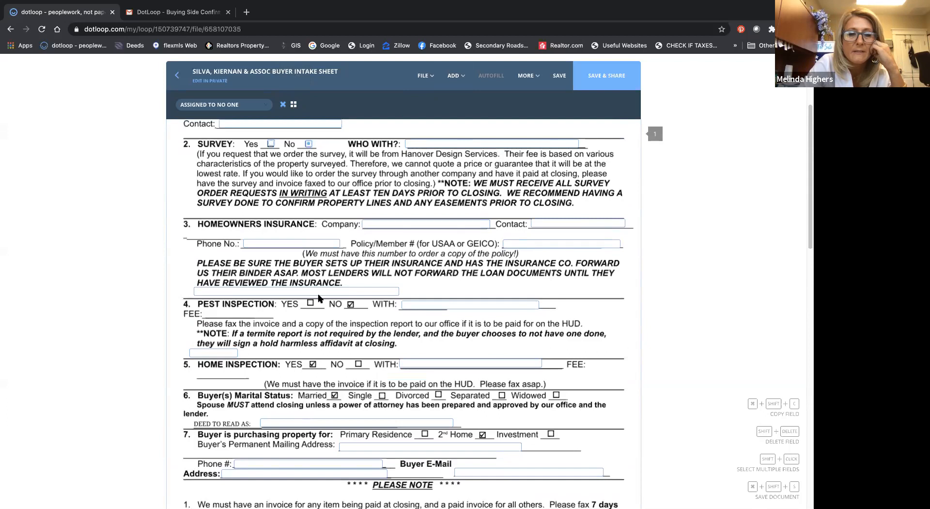
scroll(352, 310, "up", 3)
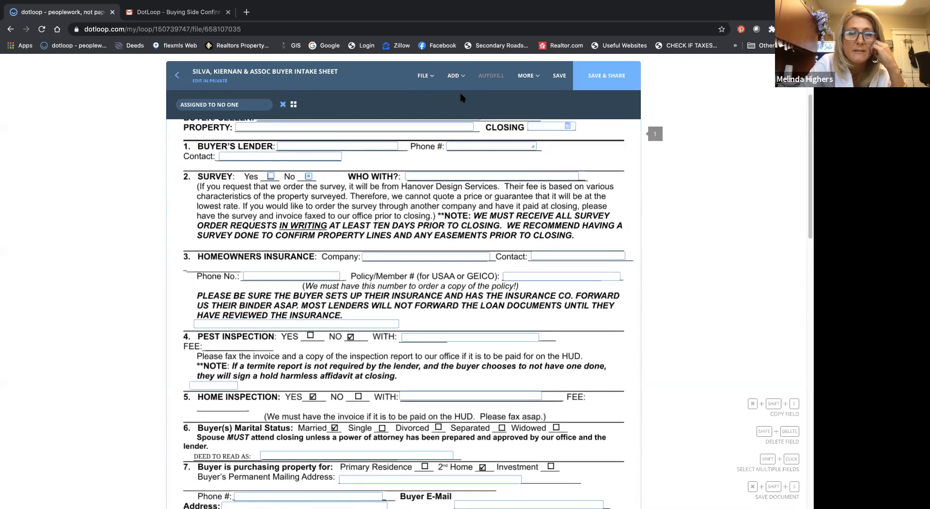
left_click(459, 78)
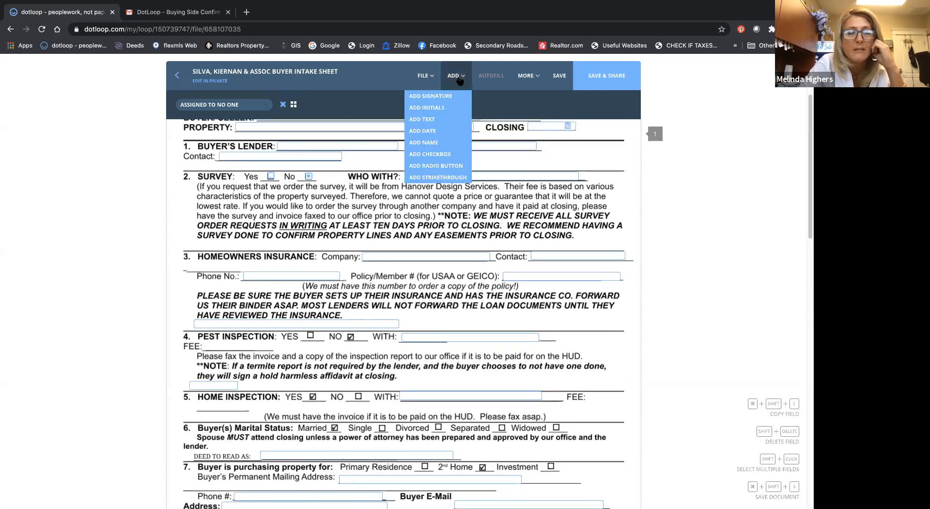
left_click(448, 165)
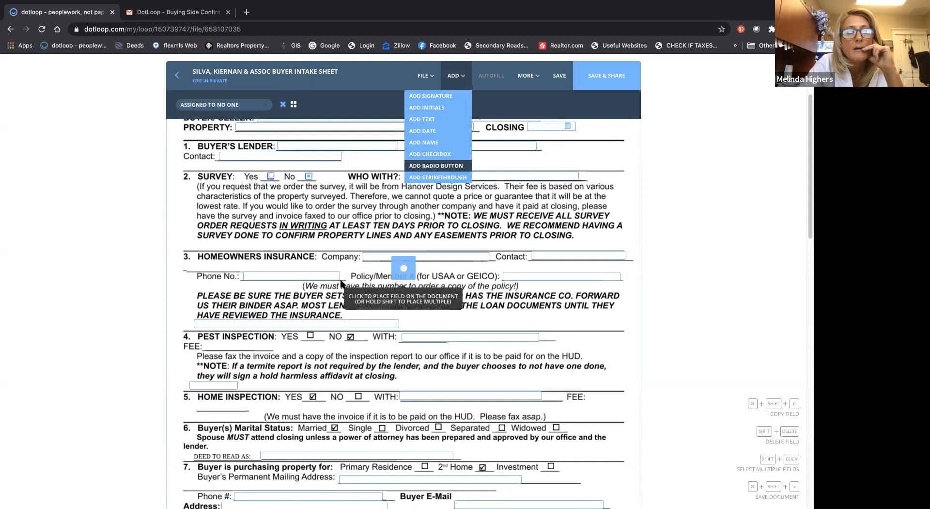
left_click(310, 348)
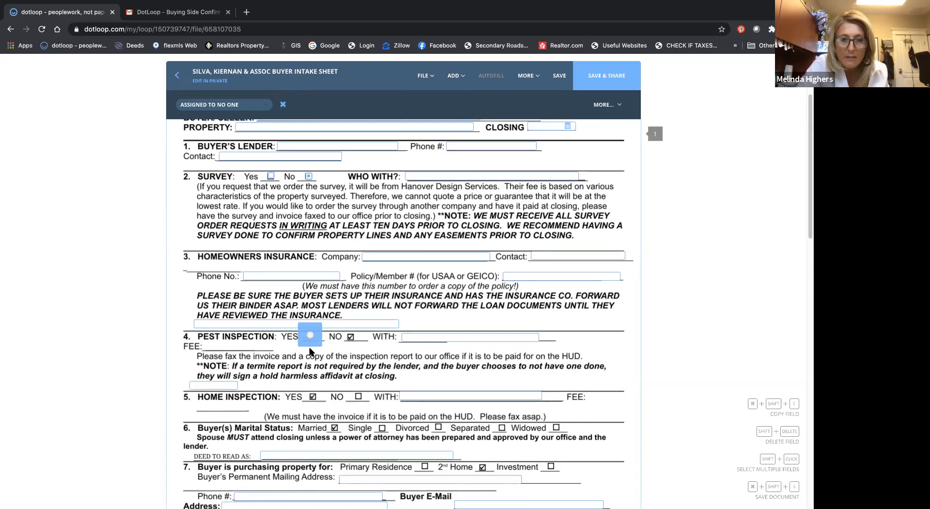
left_click(351, 350)
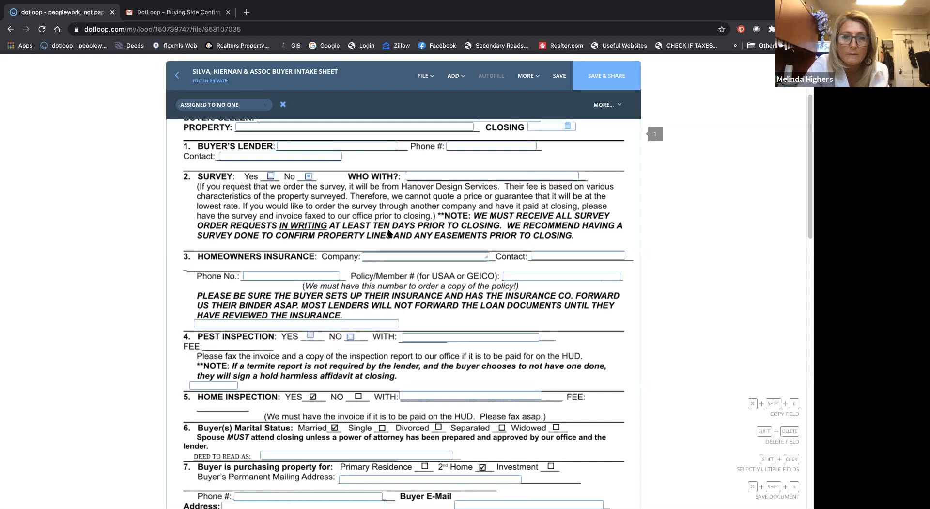
left_click(360, 346)
left_click_drag(358, 344, 302, 331)
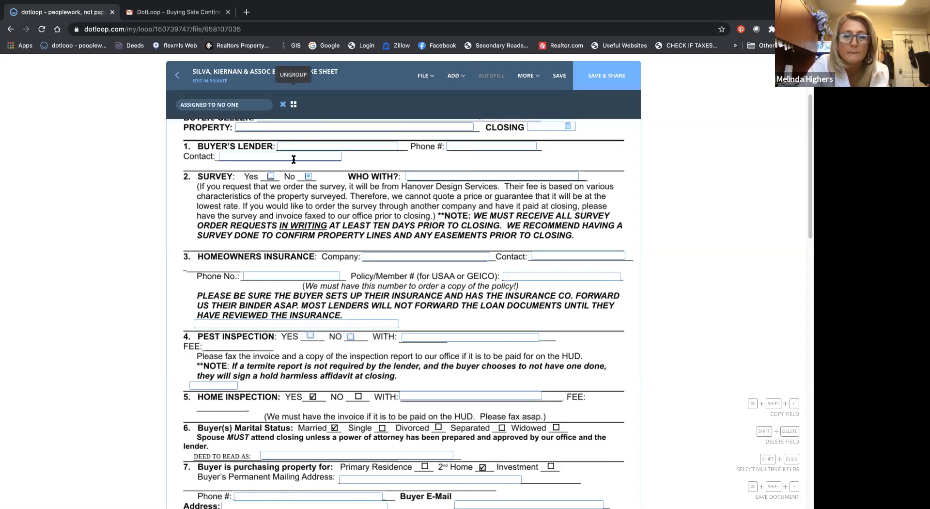
Step: Place radio buttons over the home inspection's YES and NO boxes
scroll(317, 241, "down", 3)
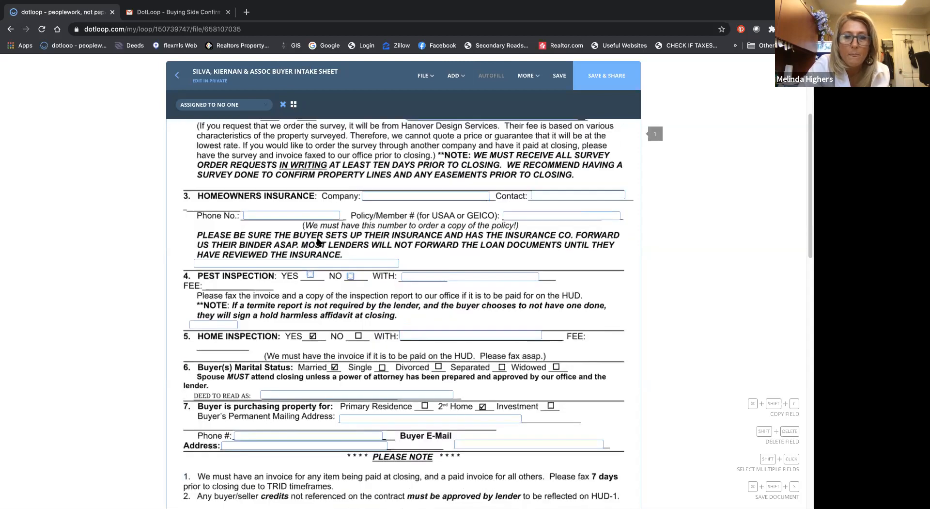
left_click(454, 76)
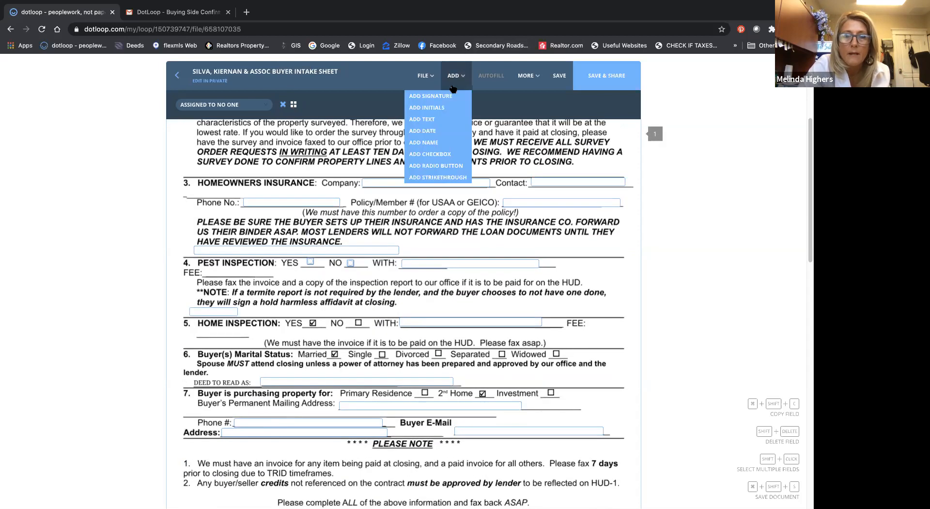
left_click(452, 154)
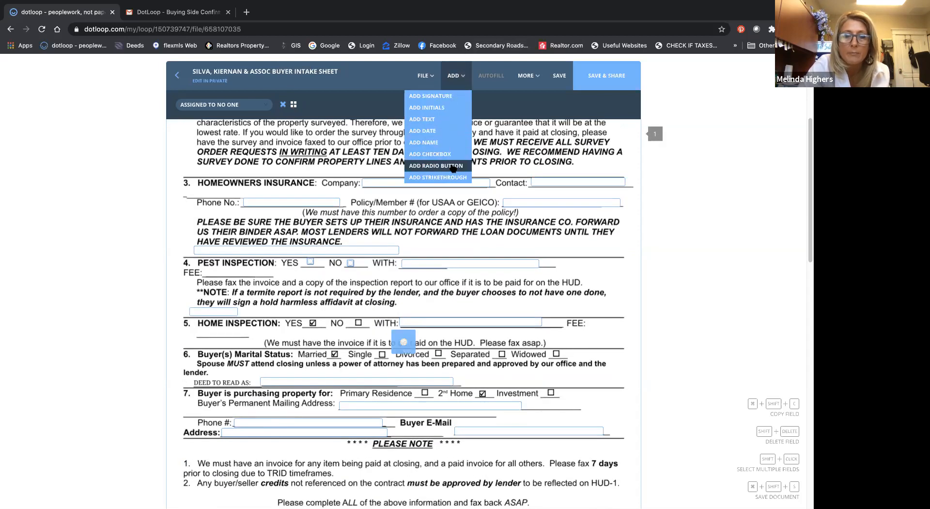
left_click(313, 338)
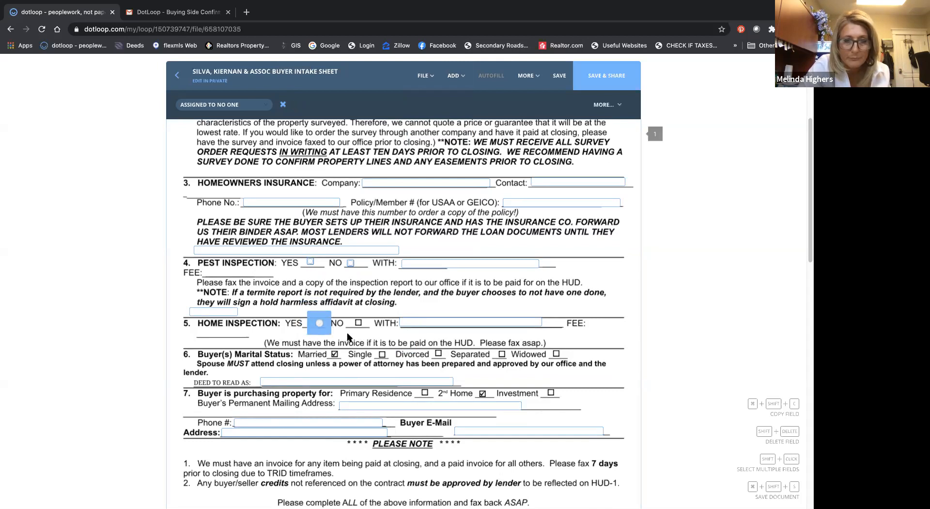
left_click(359, 339)
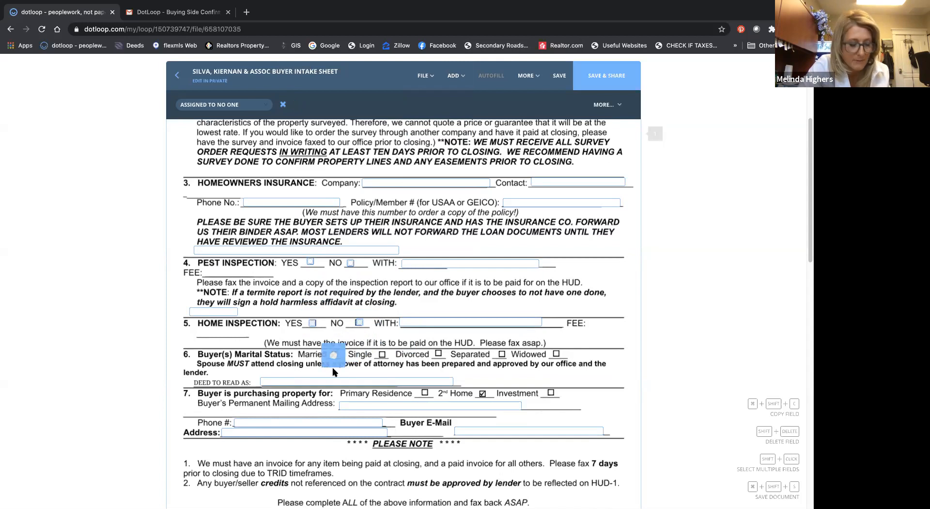
Step: Place radio buttons over the marital status boxes Married, Single, Divorced, Separated and Widowed
left_click(334, 370)
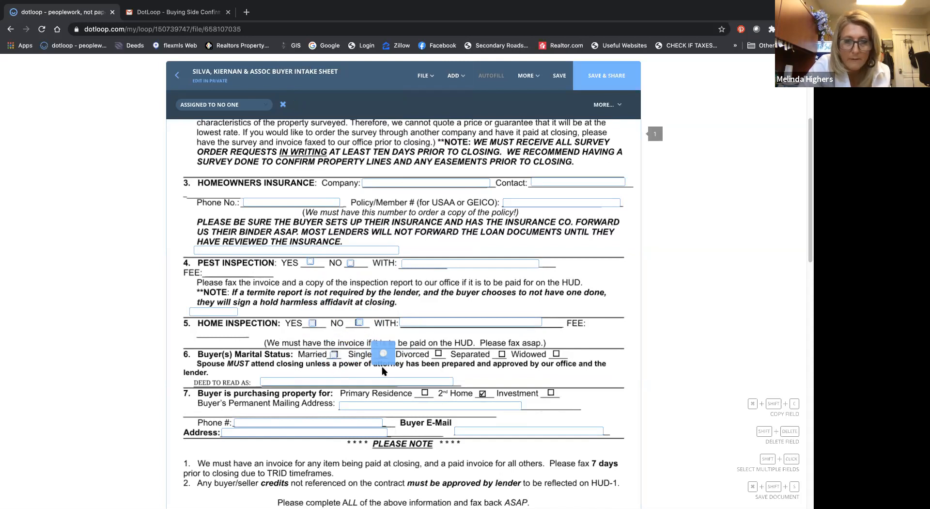
left_click(384, 369)
left_click(440, 369)
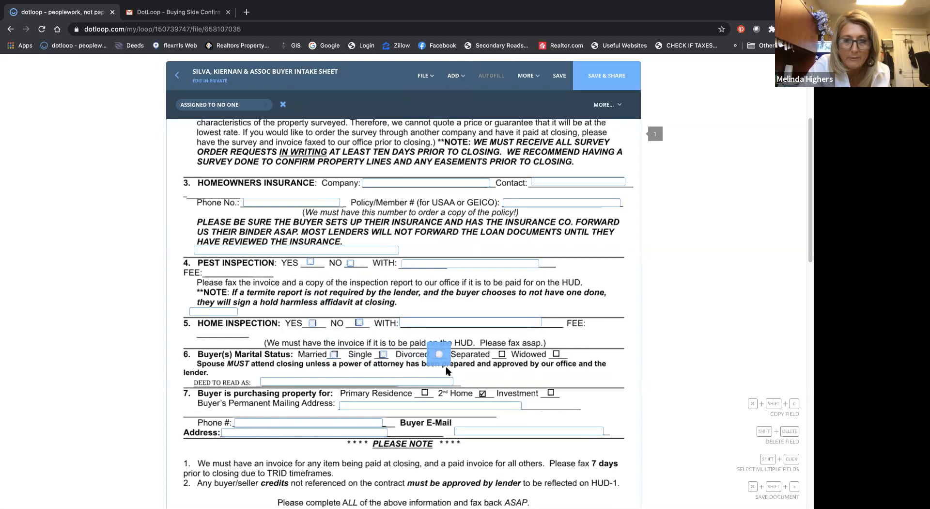
left_click(502, 371)
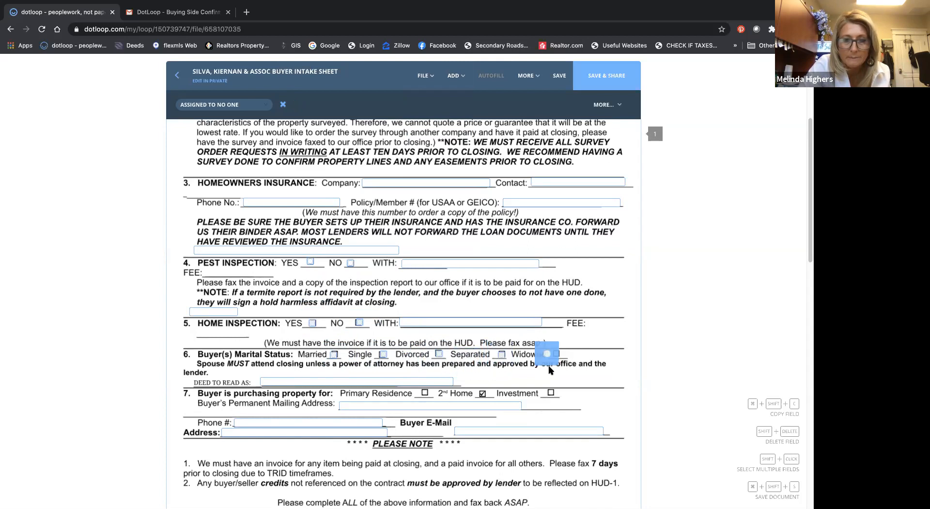
Step: Place radio buttons over the Investment box and beside the deed line for the other two purchase purposes, and delete the surplus one
left_click(551, 406)
left_click(483, 396)
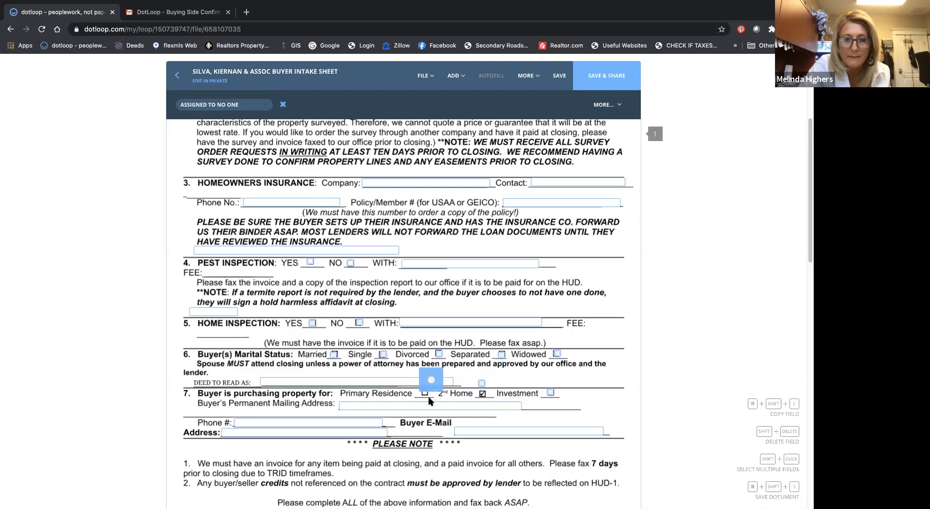
left_click(468, 396)
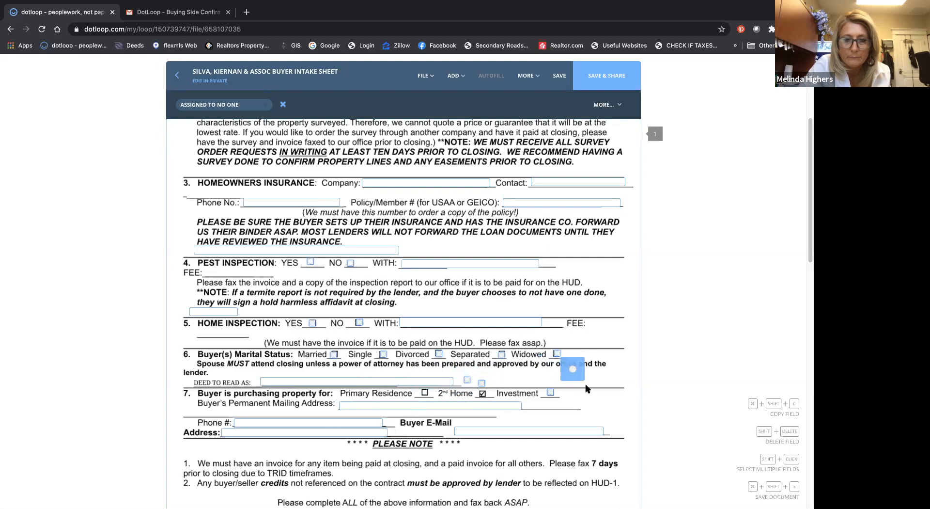
left_click(593, 398)
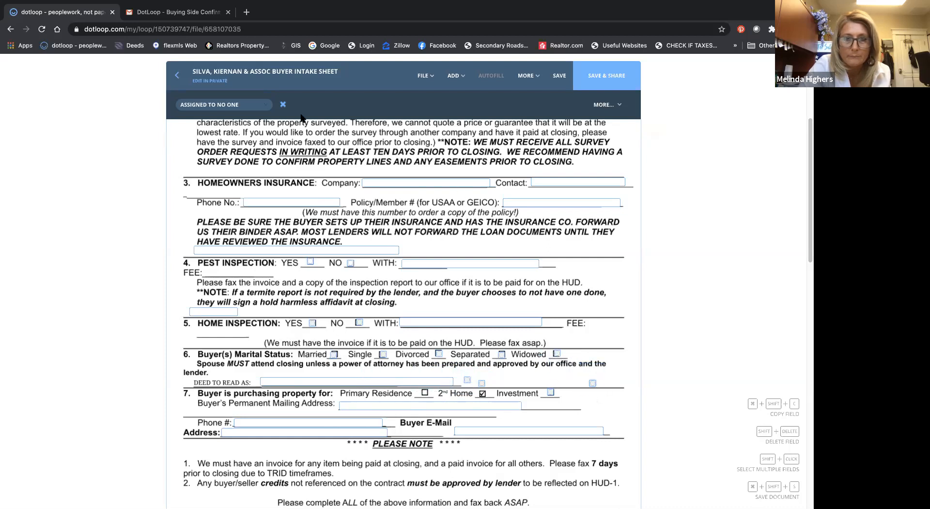
left_click(283, 105)
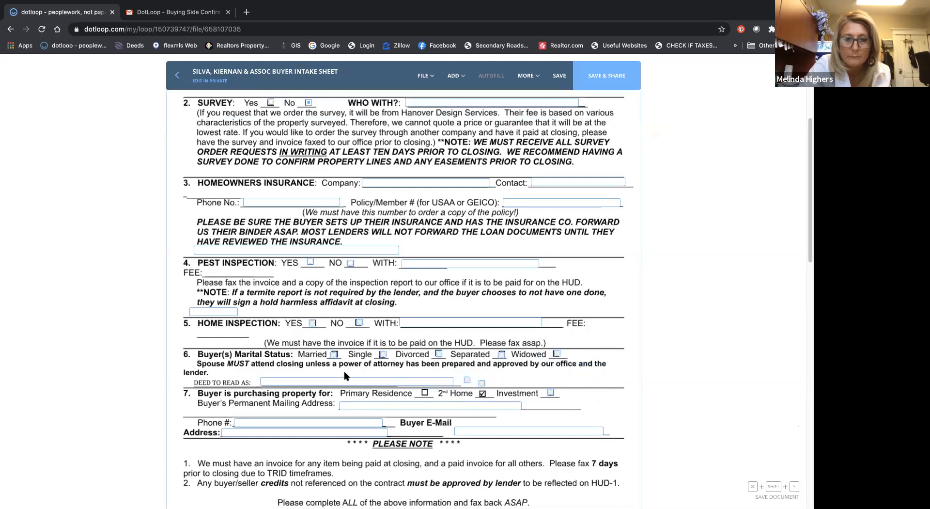
Step: Move the two misplaced radio buttons onto the Primary Residence and 2nd Home boxes, and put the DEED TO READ AS field on its line
left_click_drag(347, 375, 346, 354)
left_click(466, 379)
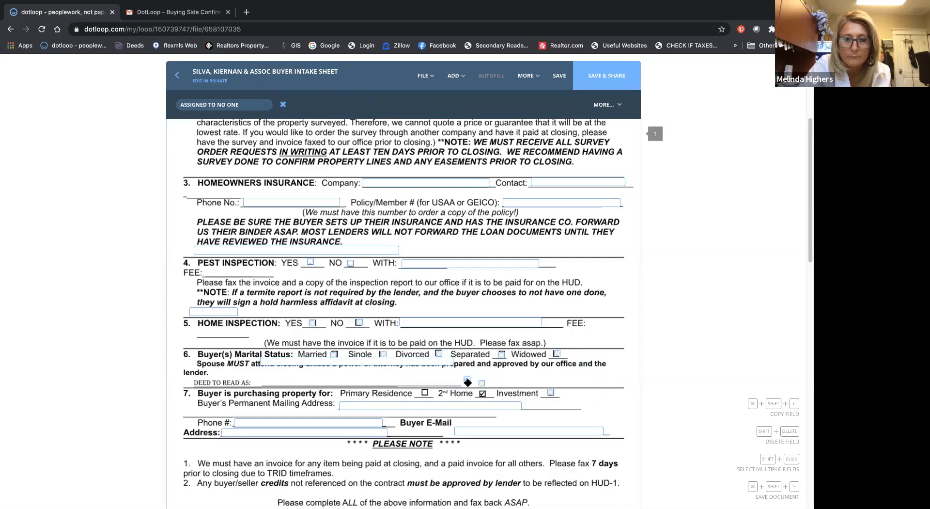
left_click_drag(468, 383, 430, 393)
left_click(483, 392)
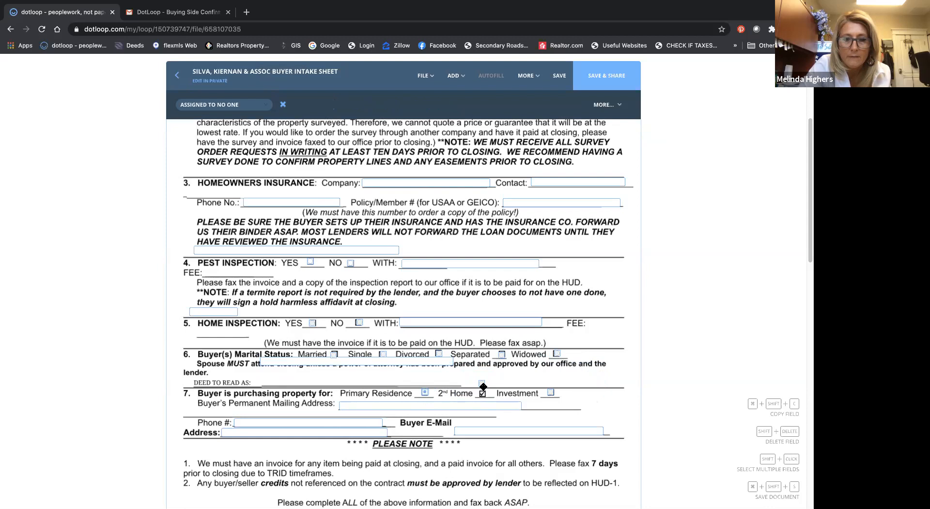
left_click_drag(483, 389, 483, 396)
left_click(447, 366)
left_click_drag(446, 366, 447, 386)
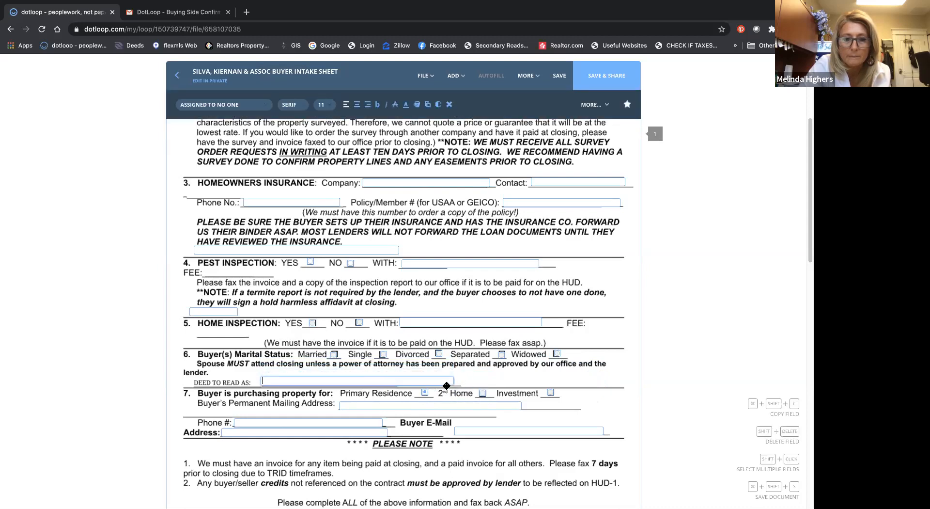
left_click(473, 343)
Step: Test the pest inspection's YES radio button and leave NO selected
scroll(473, 343, "up", 1)
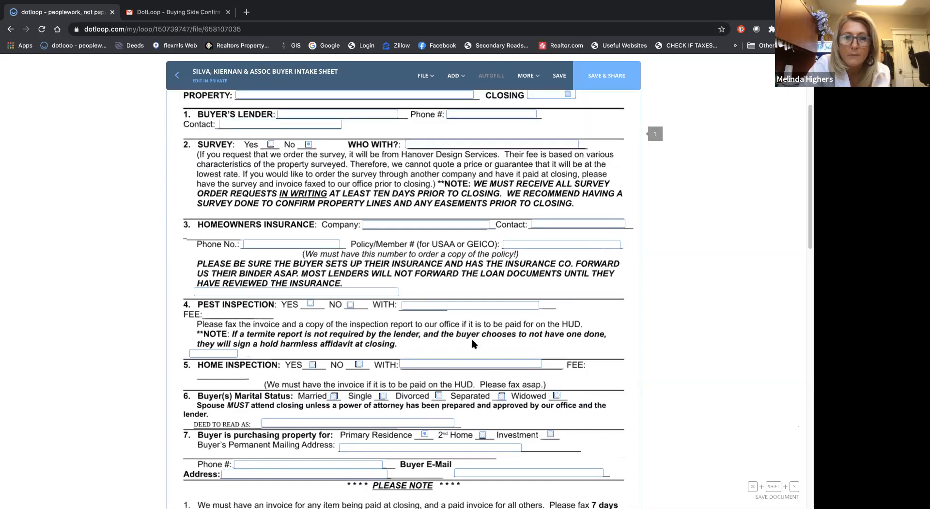
left_click(315, 308)
left_click(310, 304)
left_click(350, 304)
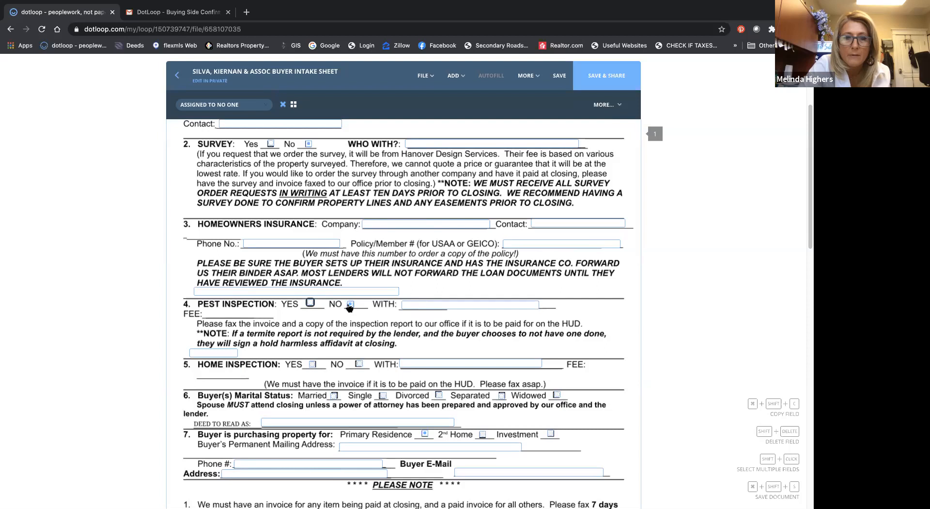
Step: Group the home inspection's two radio buttons, and group the five marital status radio buttons separately
left_click(356, 372)
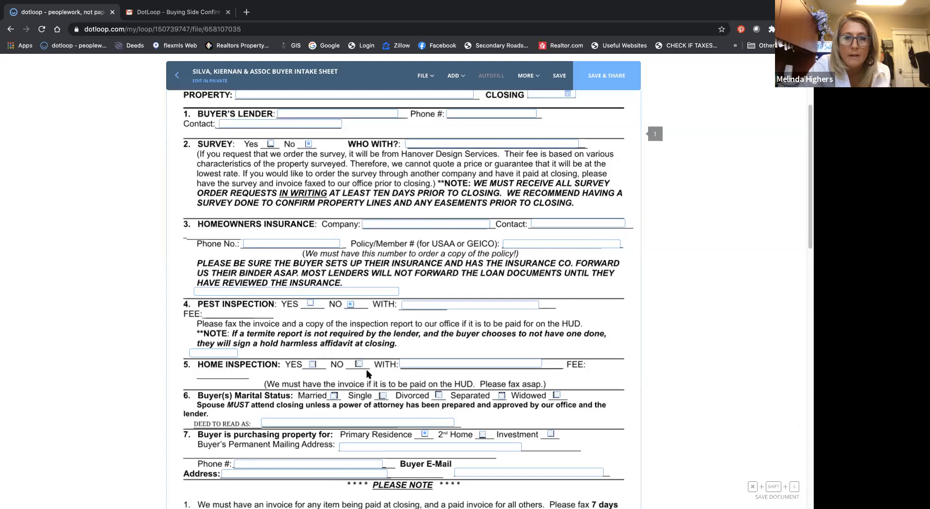
left_click(310, 362)
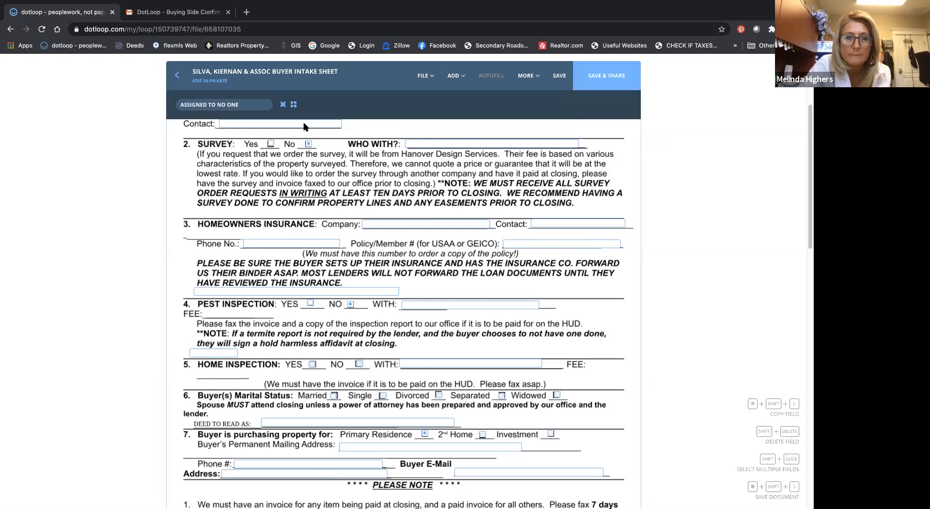
scroll(354, 203, "down", 1)
scroll(355, 201, "down", 3)
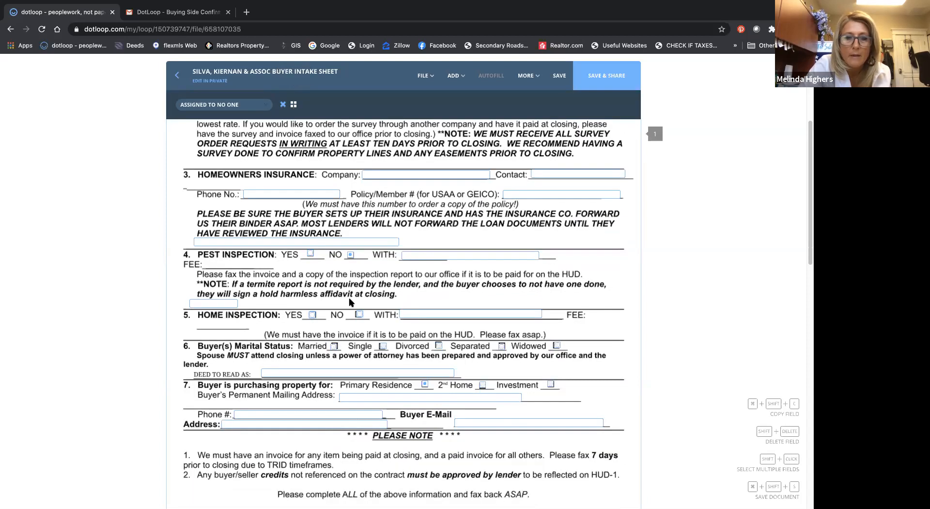
left_click(326, 346)
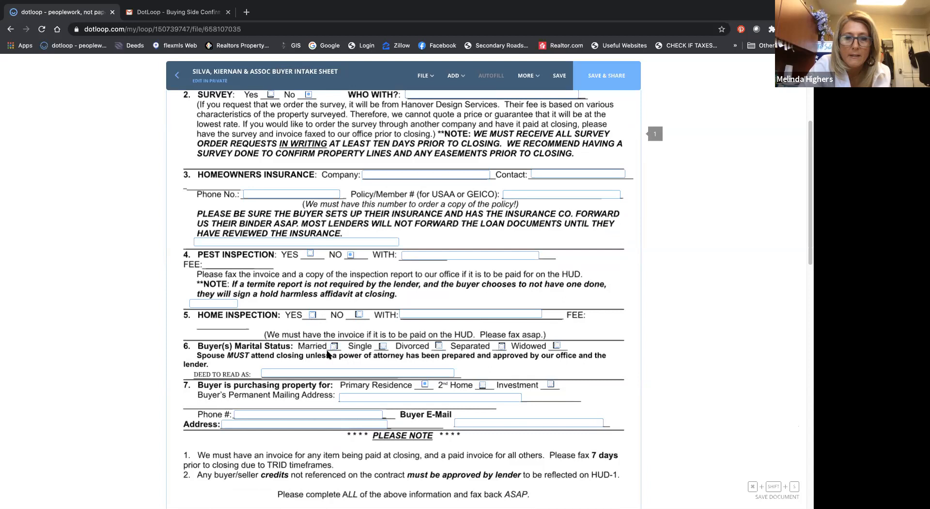
left_click_drag(326, 350, 573, 343)
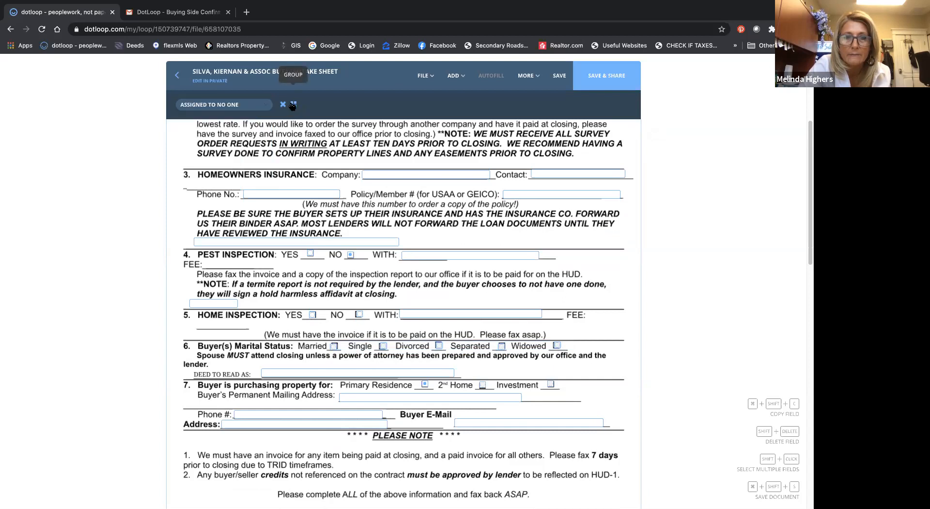
Step: Test several marital status radio buttons in the group and leave Single selected
left_click(334, 346)
left_click(383, 346)
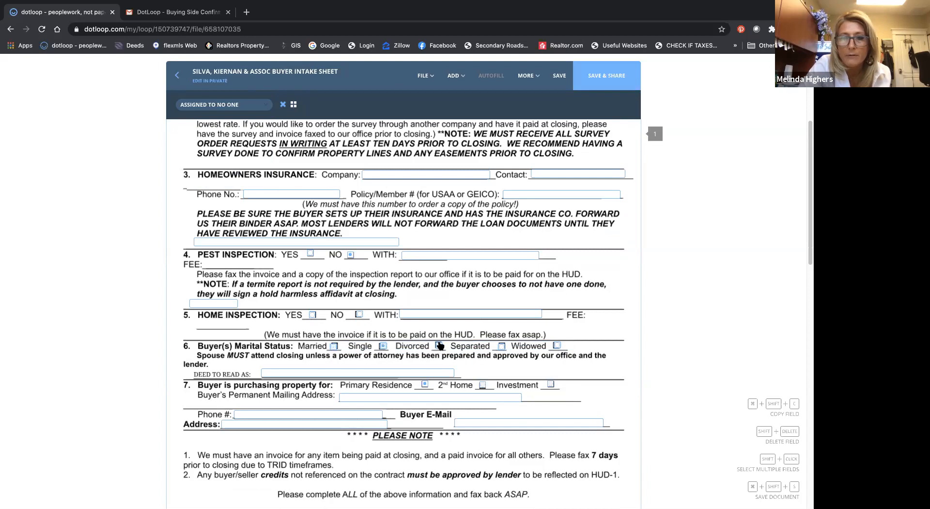
left_click(502, 347)
left_click(441, 347)
left_click(383, 347)
scroll(396, 359, "down", 2)
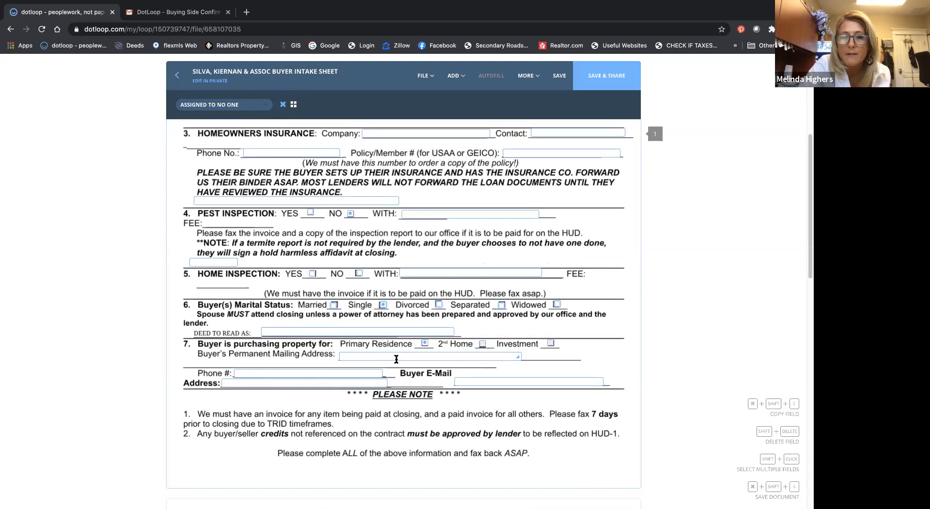
scroll(397, 359, "down", 3)
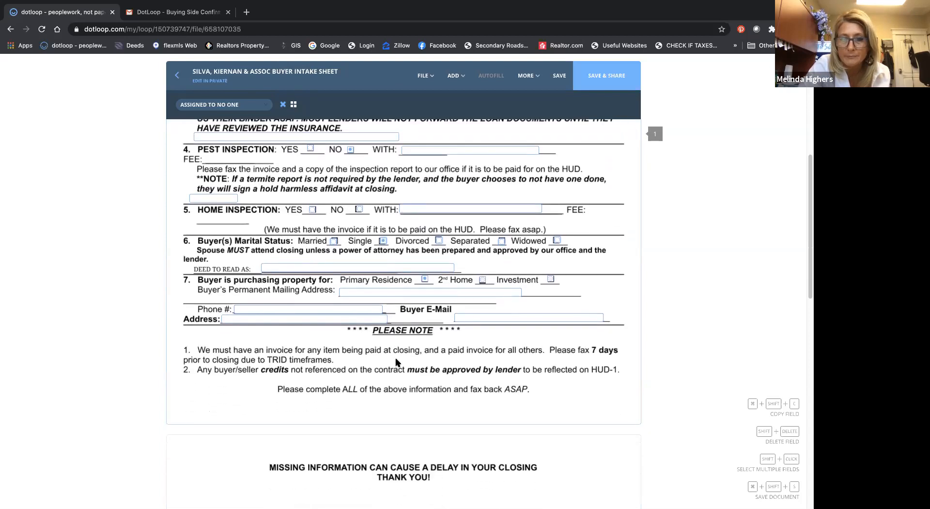
Step: Save the changes made to the buyer intake sheet
scroll(397, 362, "down", 5)
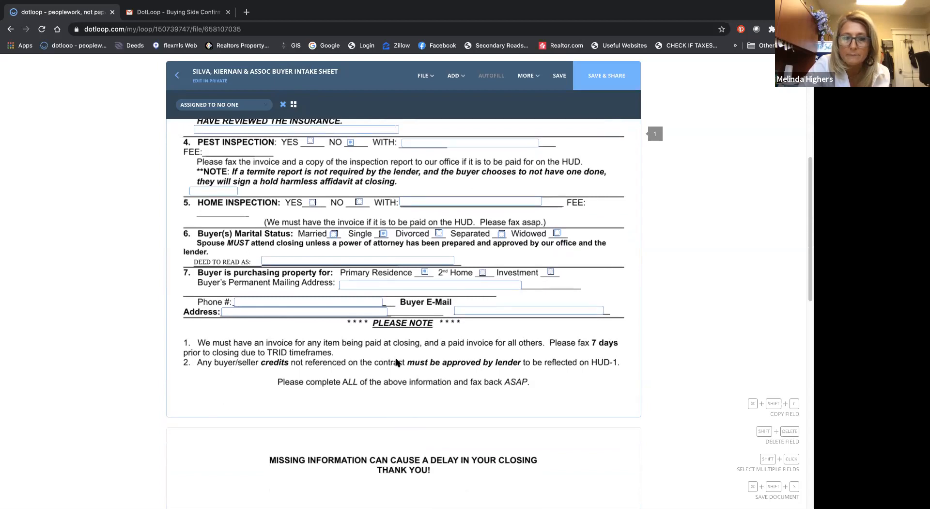
scroll(395, 363, "up", 15)
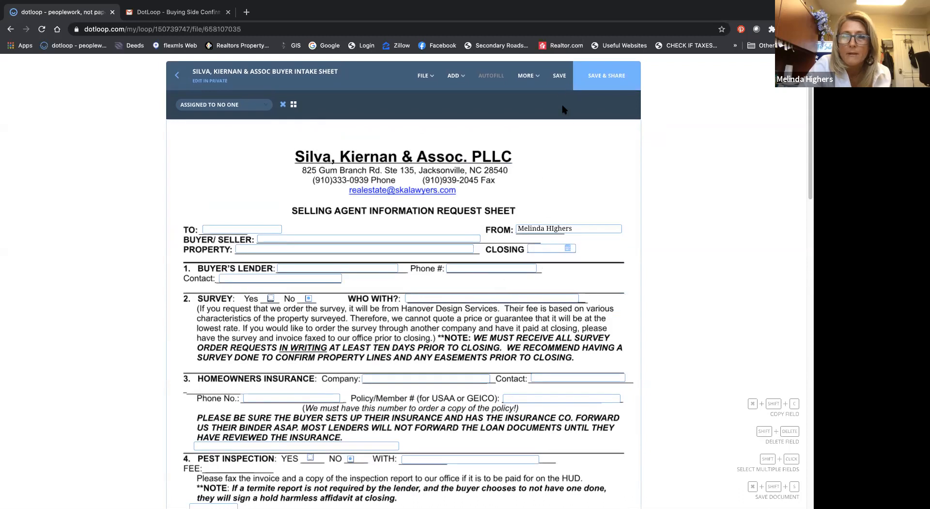
left_click(561, 76)
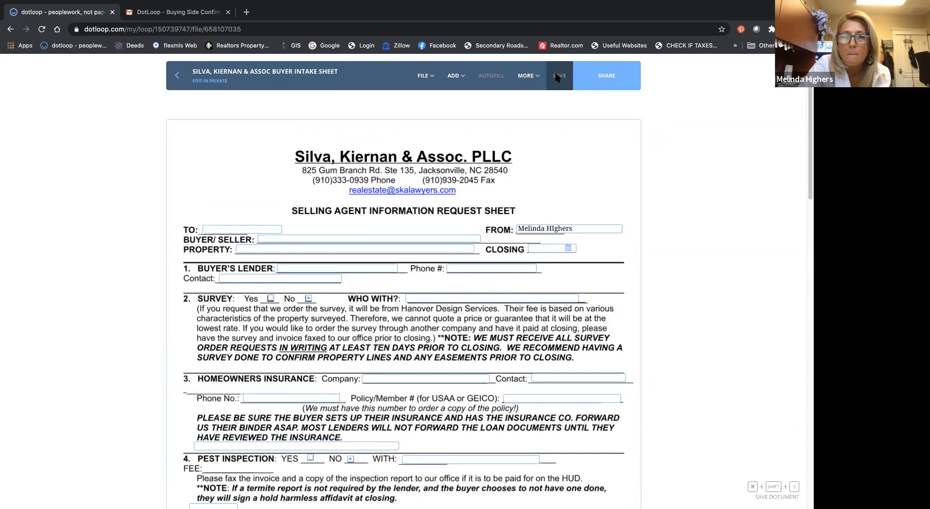
Step: Save the buyer intake sheet as a template in the BUYER PACK folder
left_click(454, 76)
left_click(430, 76)
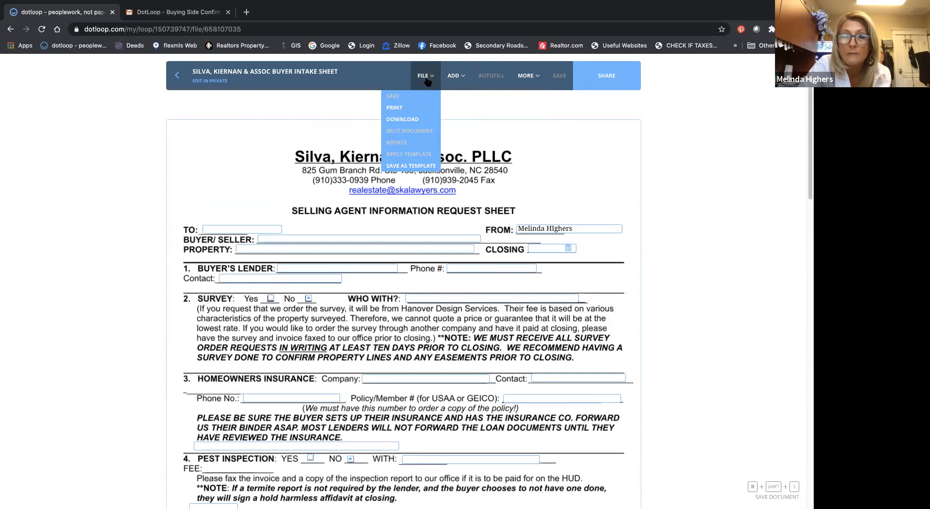
left_click(414, 166)
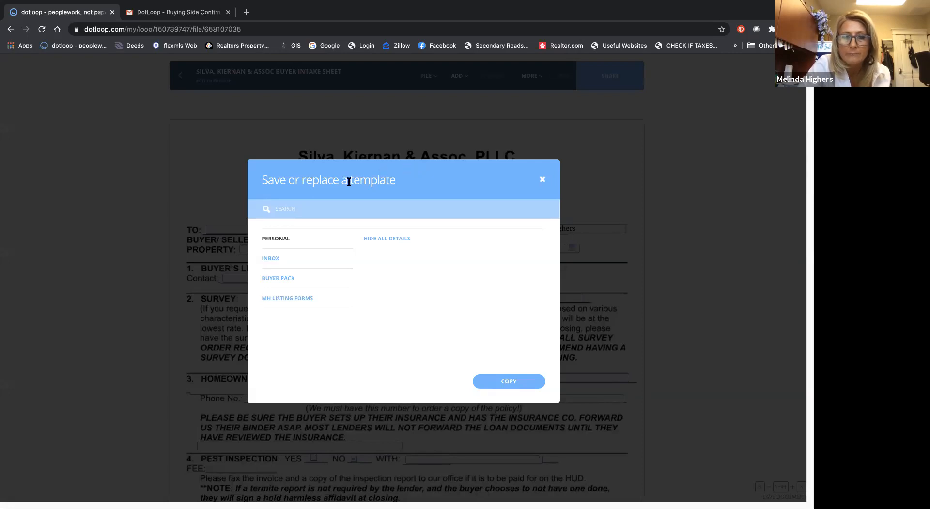
left_click(283, 278)
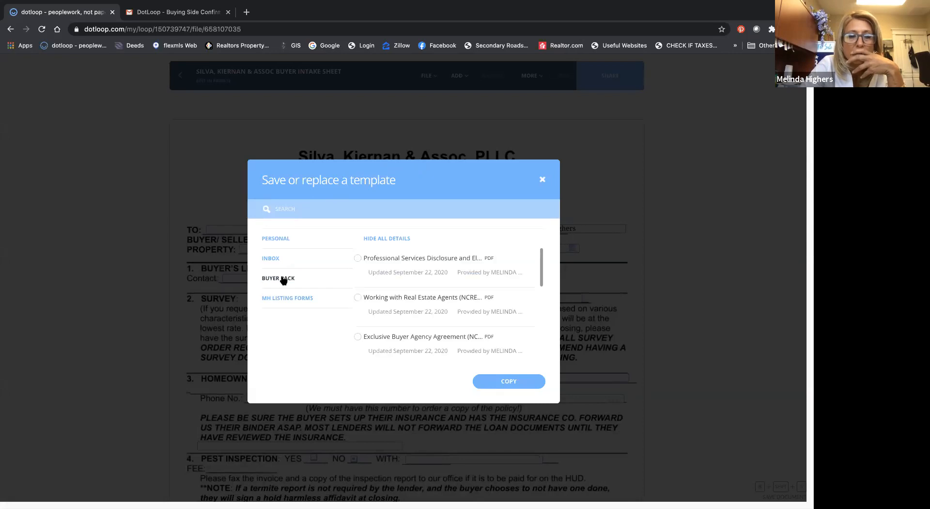
left_click(509, 381)
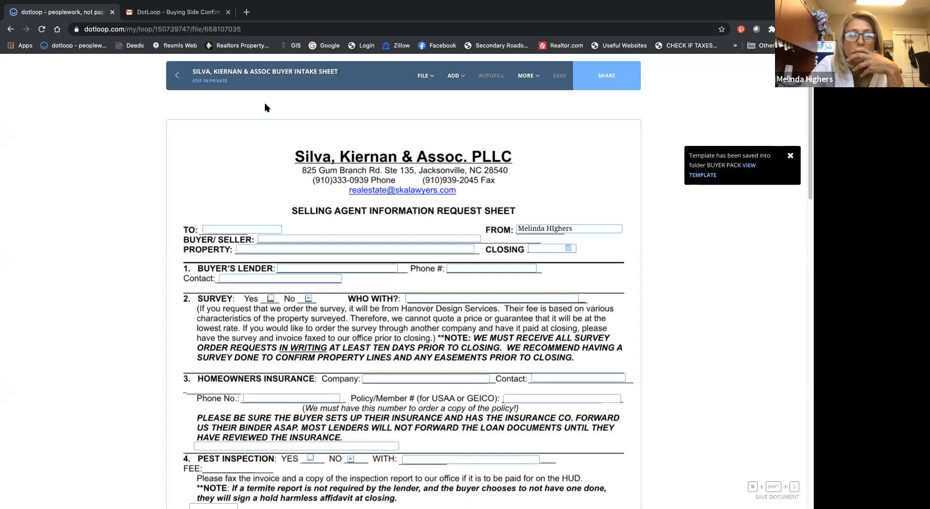
Step: Return to the loop without sharing the intake sheet, and dismiss the loop introduction notice
left_click(178, 75)
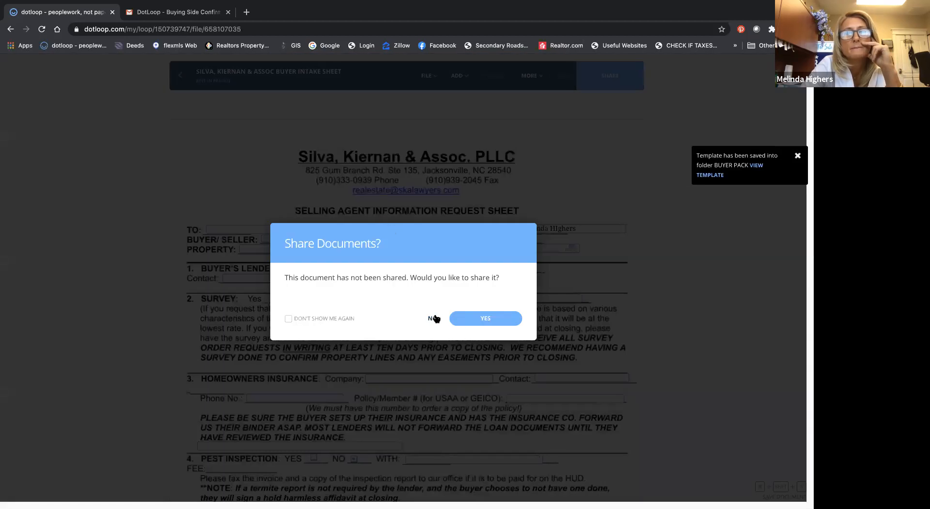
left_click(431, 318)
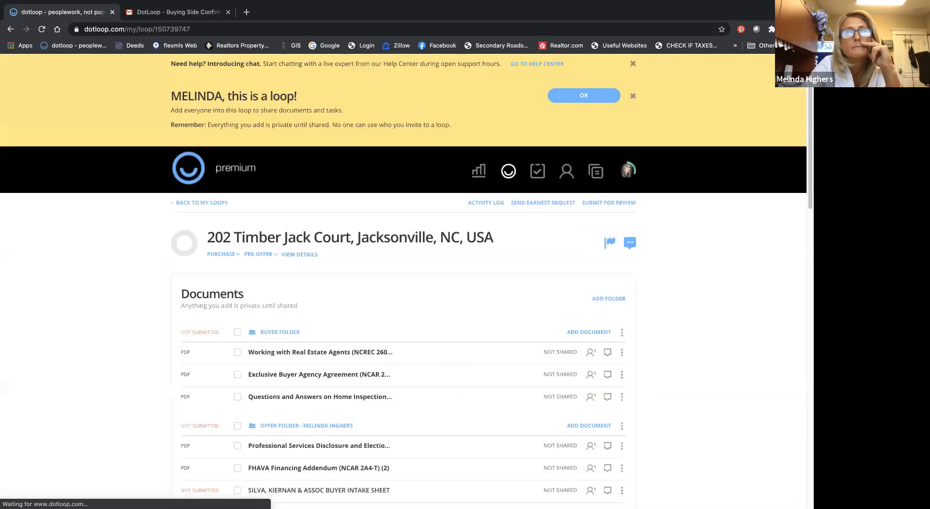
left_click(584, 94)
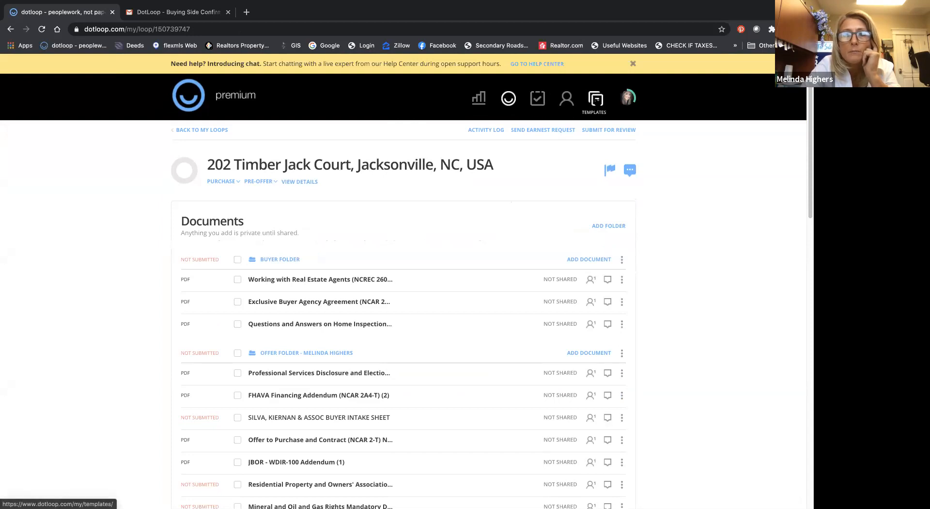
Step: Open the newly saved SILVA, KIERNAN & ASSOC BUYER INTAKE SHEET template from the BUYER PACK templates folder
left_click(596, 99)
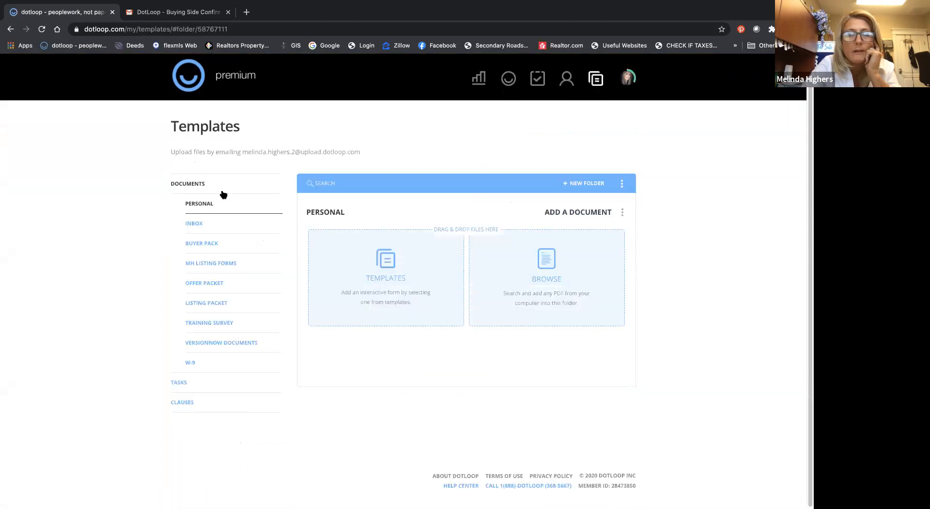
left_click(202, 243)
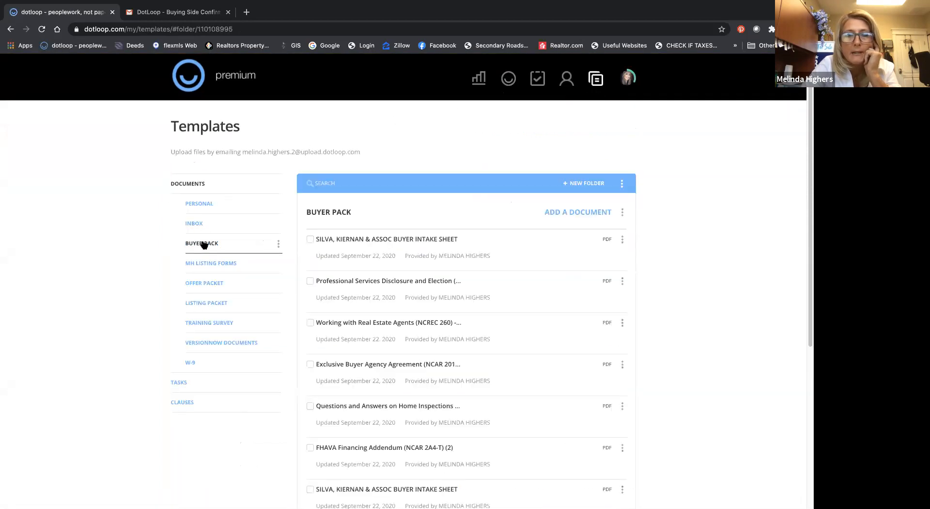
left_click(343, 240)
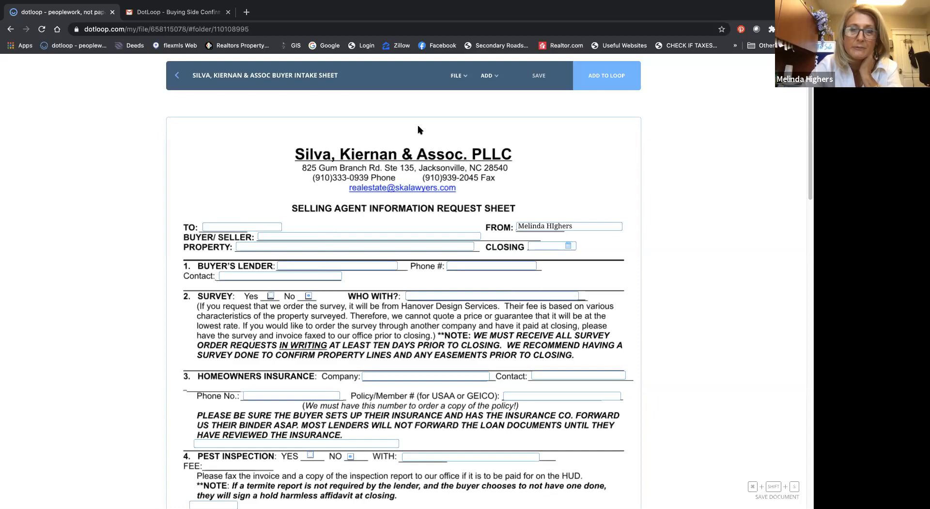
Step: Search the field labels for "tran" and label the template's TO field with the Transaction Coordinator's Name
left_click(458, 77)
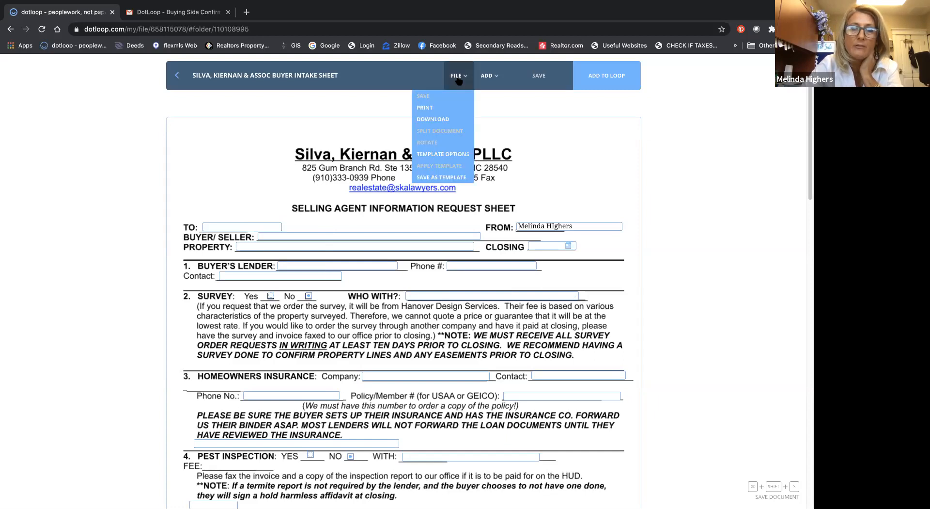
left_click(491, 77)
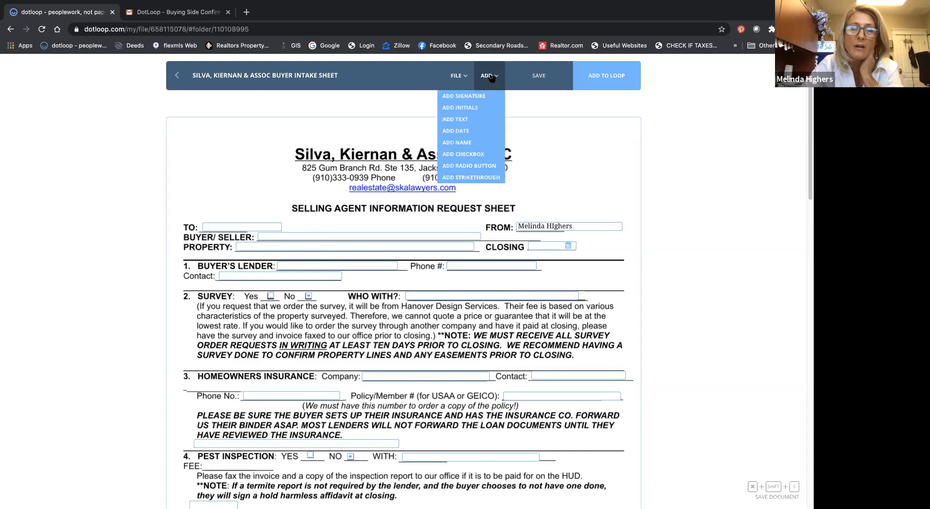
left_click(231, 224)
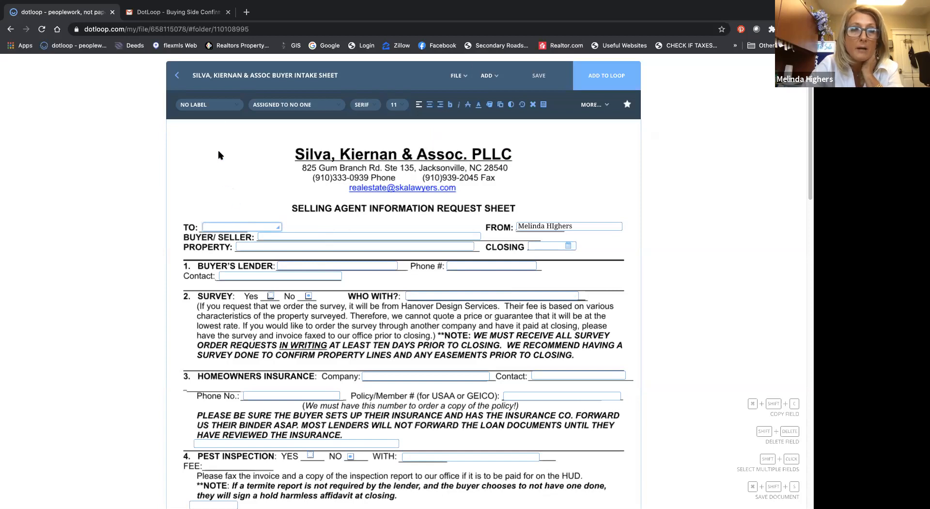
left_click(219, 105)
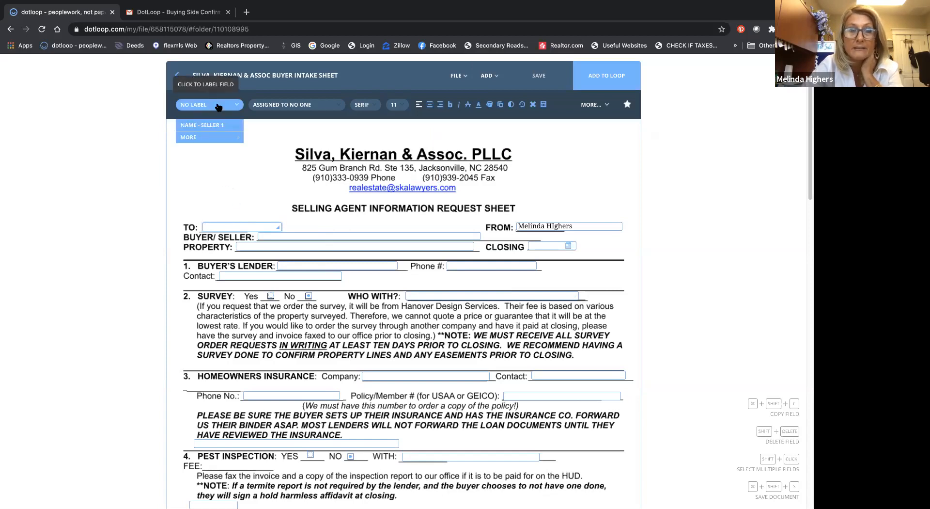
left_click(188, 137)
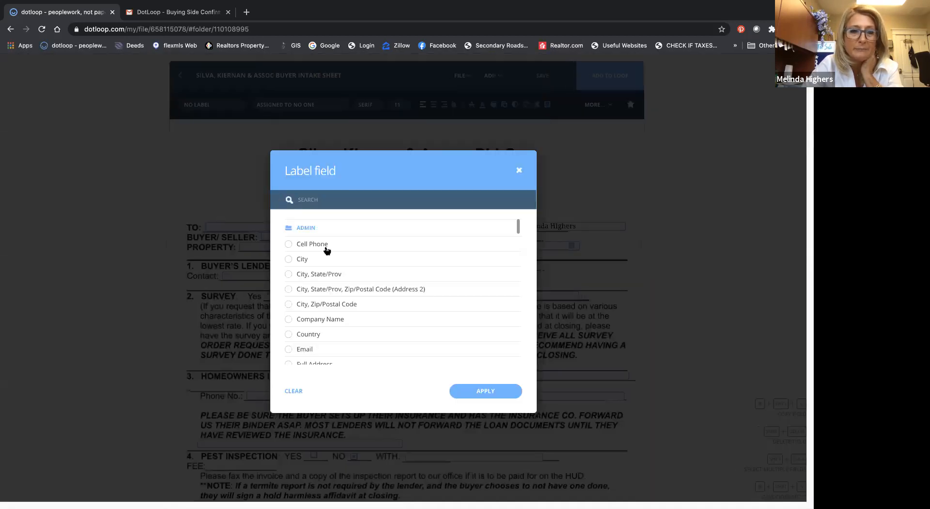
scroll(325, 246, "down", 3)
scroll(325, 249, "up", 4)
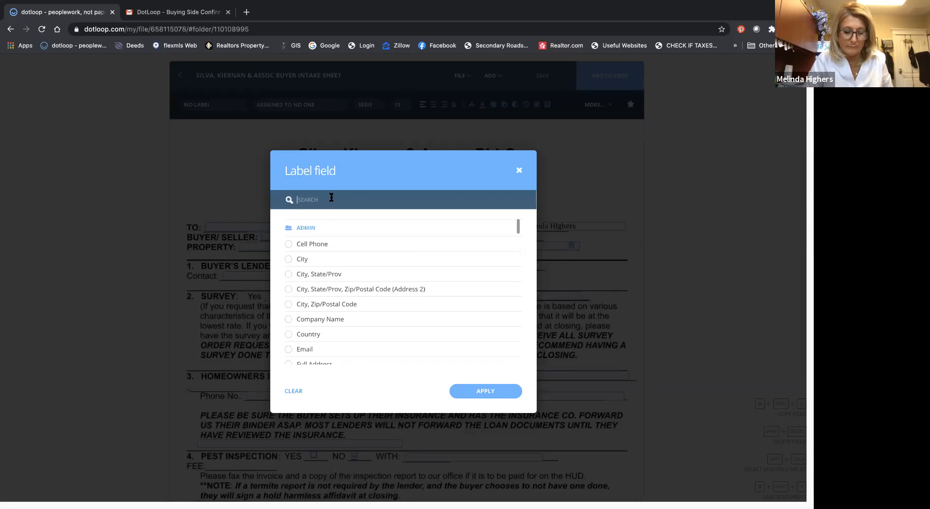
type("tran")
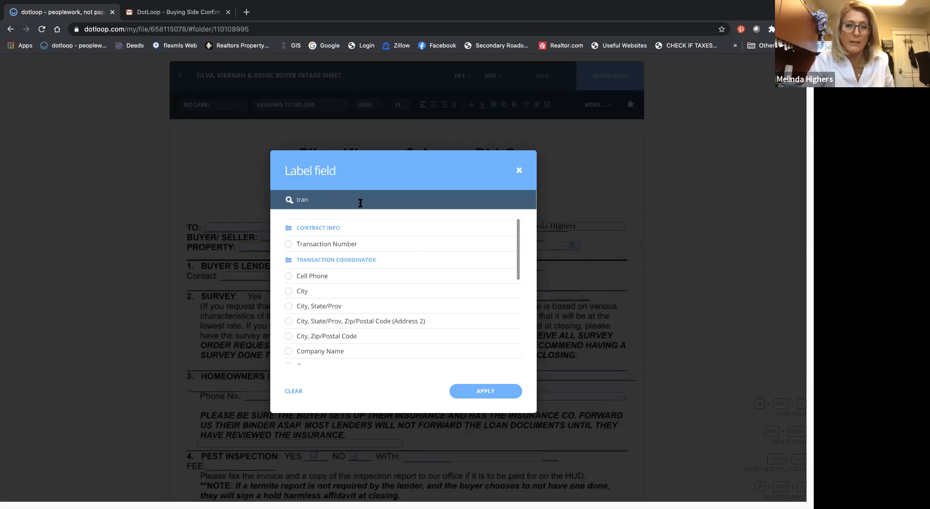
scroll(357, 238, "down", 5)
scroll(358, 237, "down", 2)
scroll(358, 236, "up", 3)
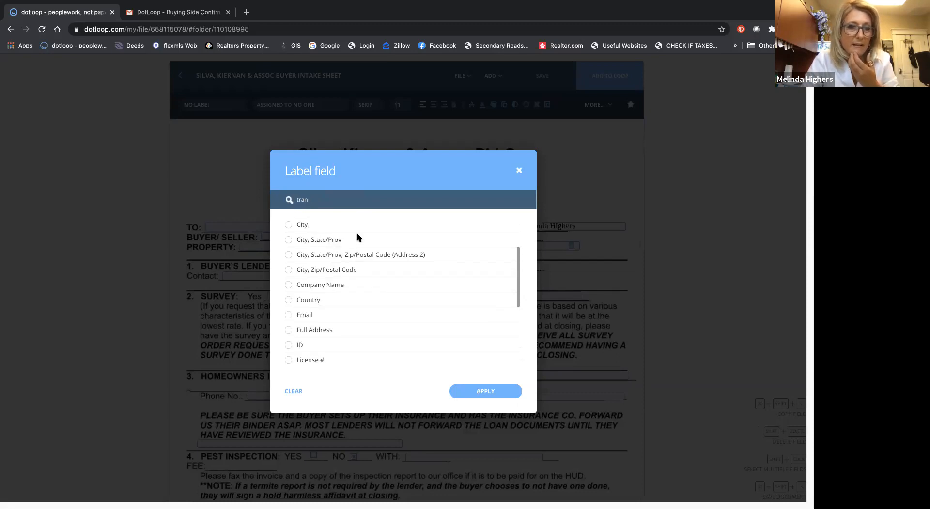
scroll(359, 237, "up", 2)
scroll(359, 238, "down", 2)
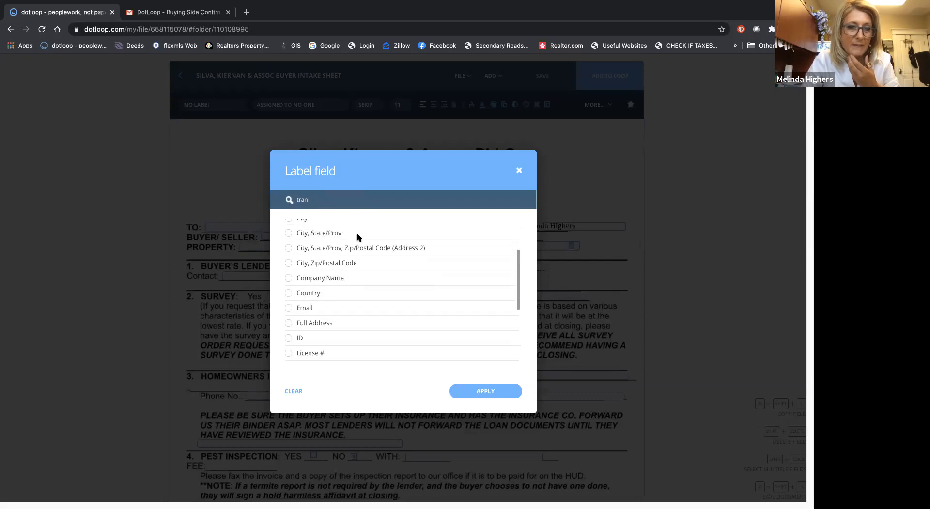
scroll(359, 237, "down", 3)
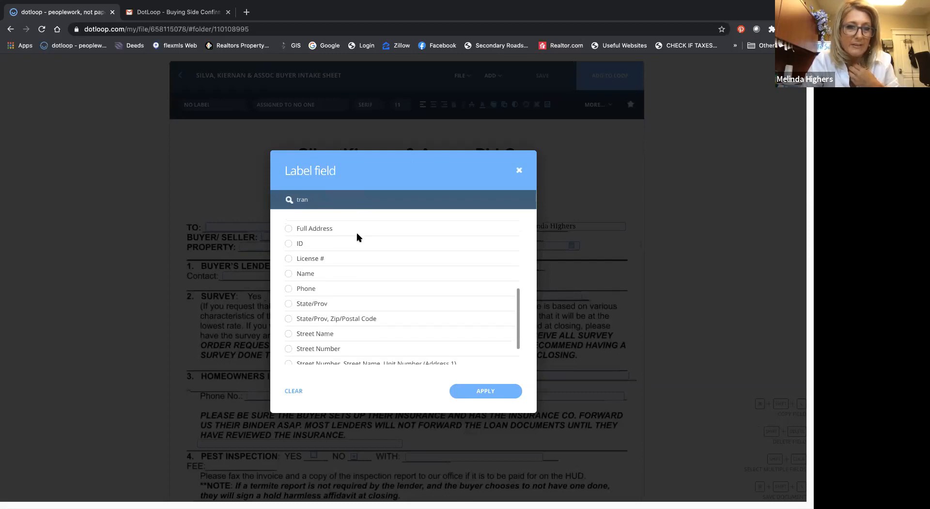
scroll(358, 237, "up", 1)
scroll(359, 237, "down", 1)
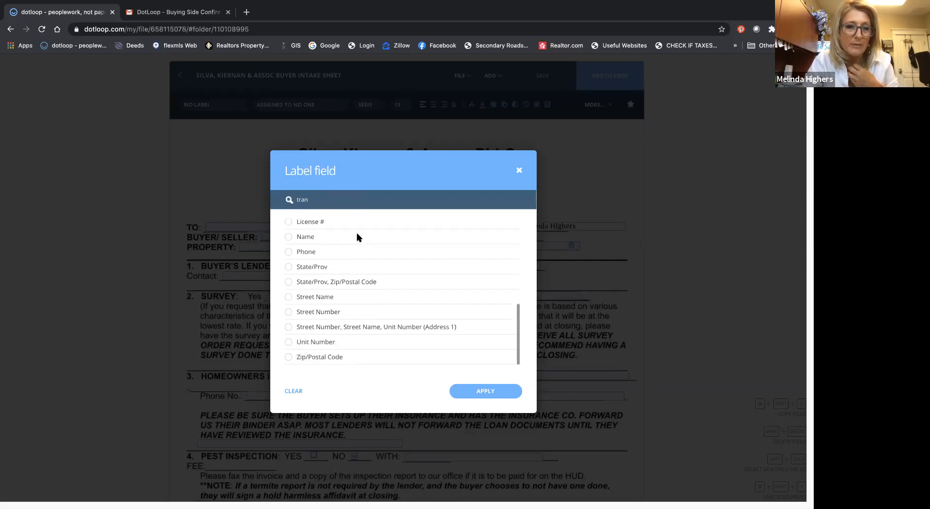
left_click(288, 238)
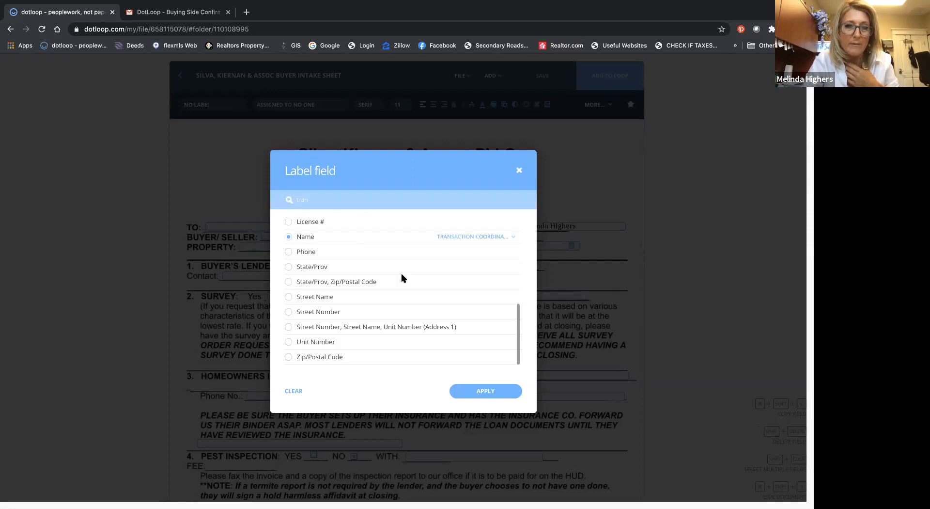
left_click(481, 391)
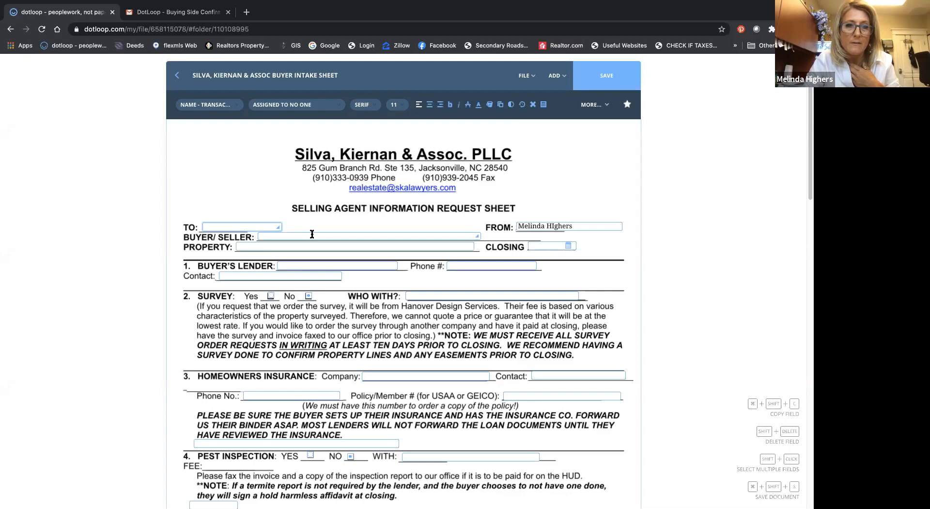
Step: Open the full list of field labels for the BUYER/SELLER field
left_click(312, 235)
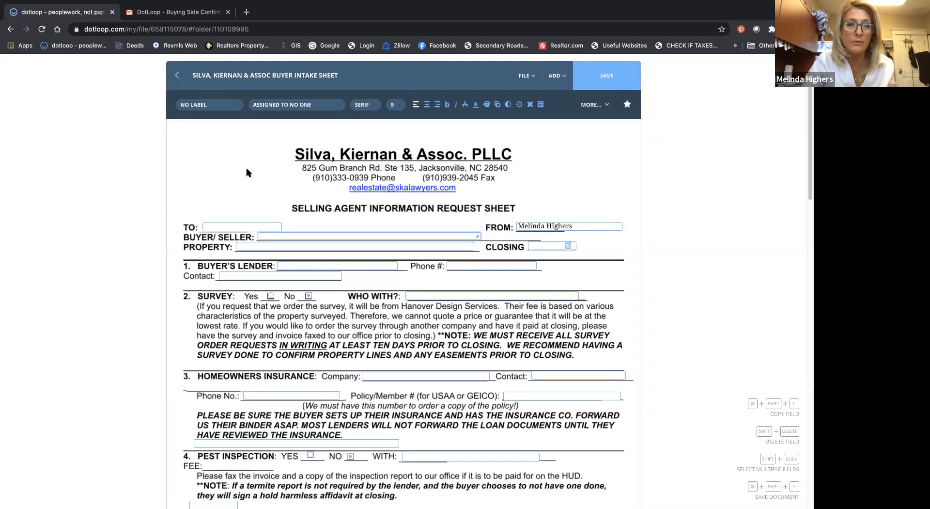
left_click(228, 107)
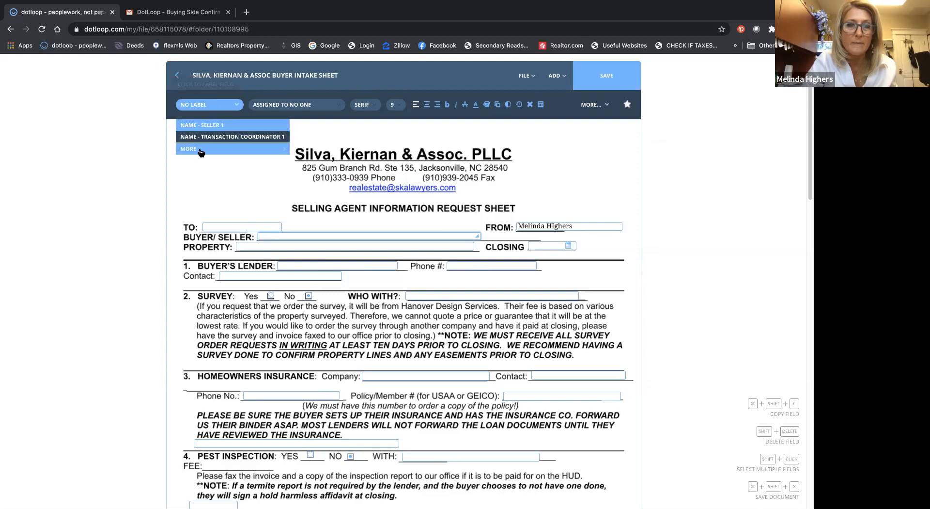
left_click(202, 151)
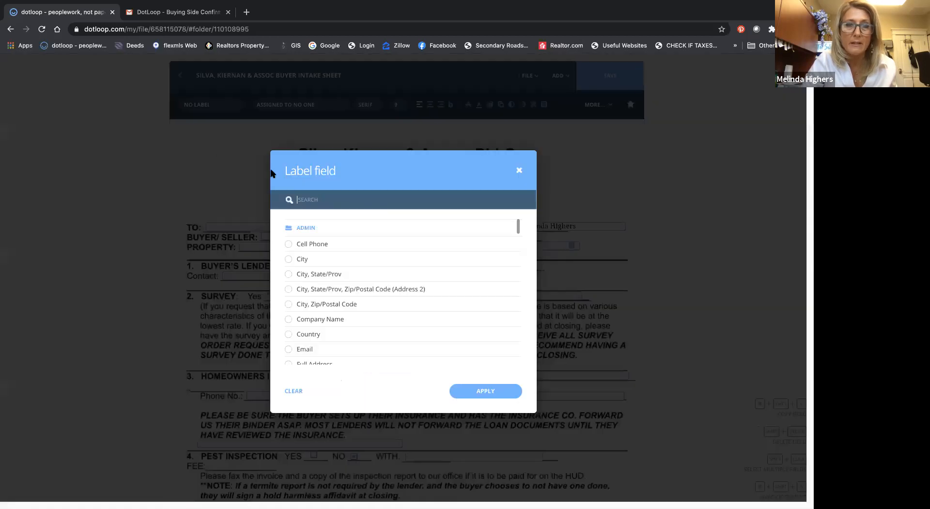
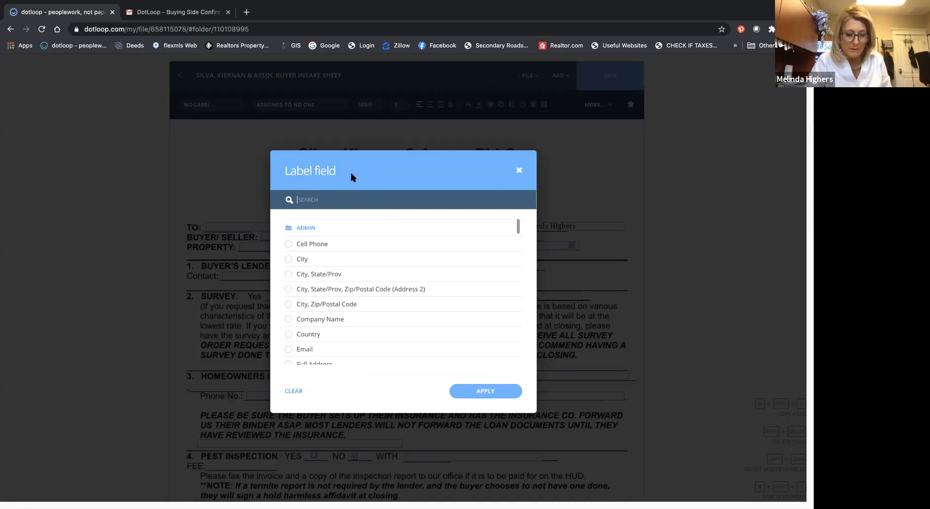
Step: Search the field labels for "buyer" and label the BUYER/SELLER field with the Name of Buyer 1
type("er")
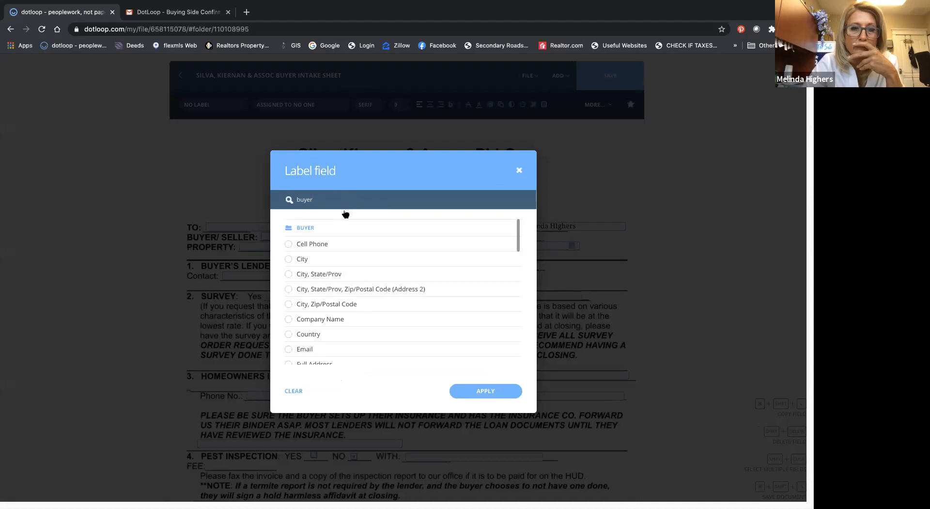
scroll(328, 260, "down", 3)
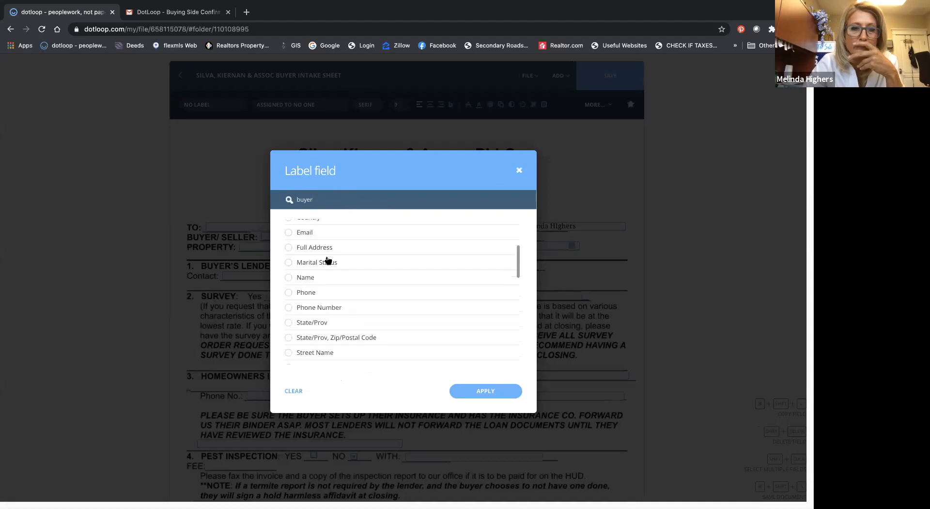
left_click(289, 278)
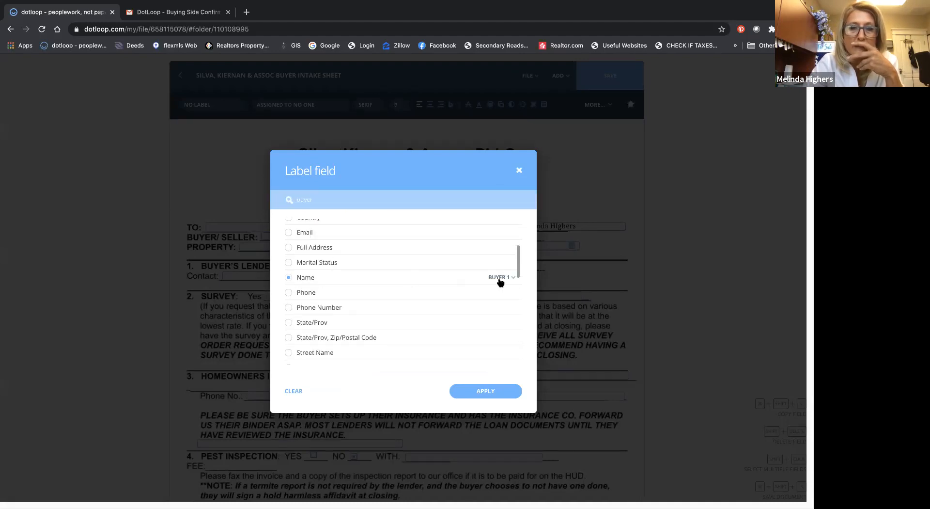
left_click(486, 391)
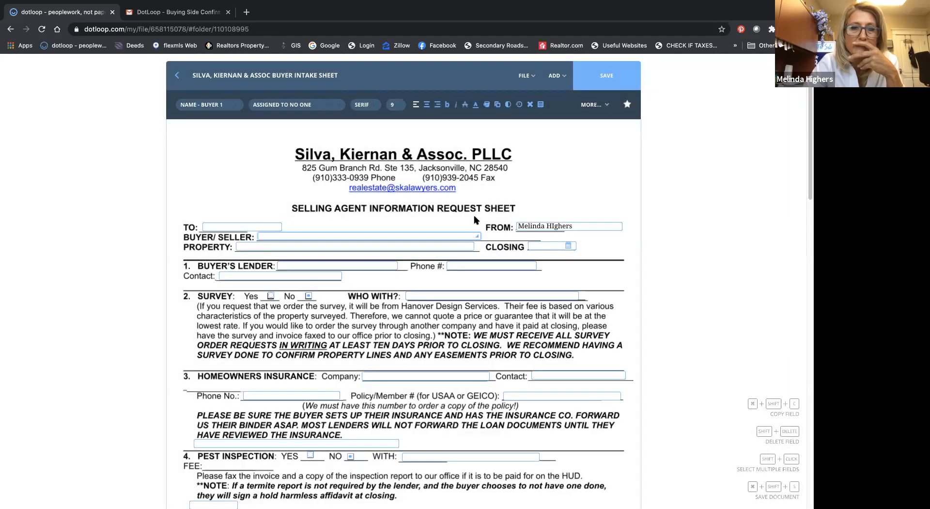
Step: Shorten the BUYER/SELLER field and add a second text field beside it, widened to fill the rest of the line
left_click_drag(478, 236, 392, 237)
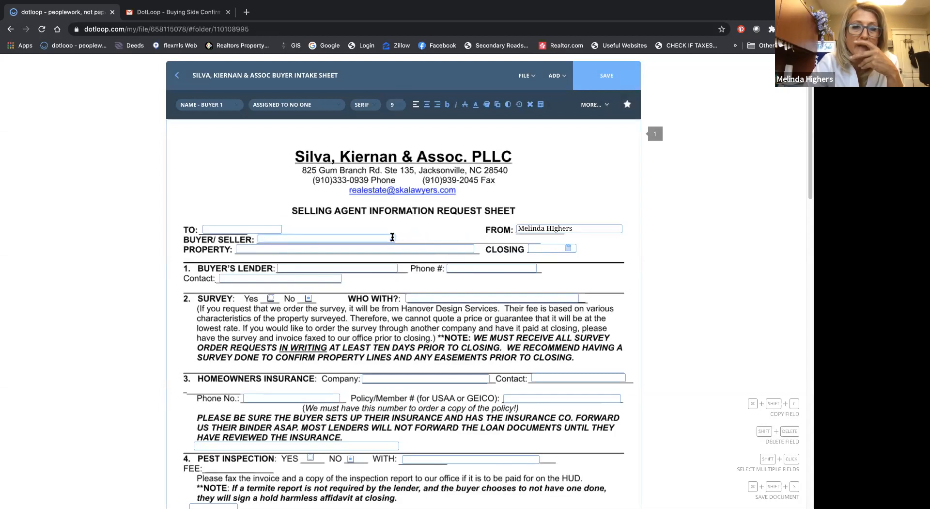
left_click(414, 237)
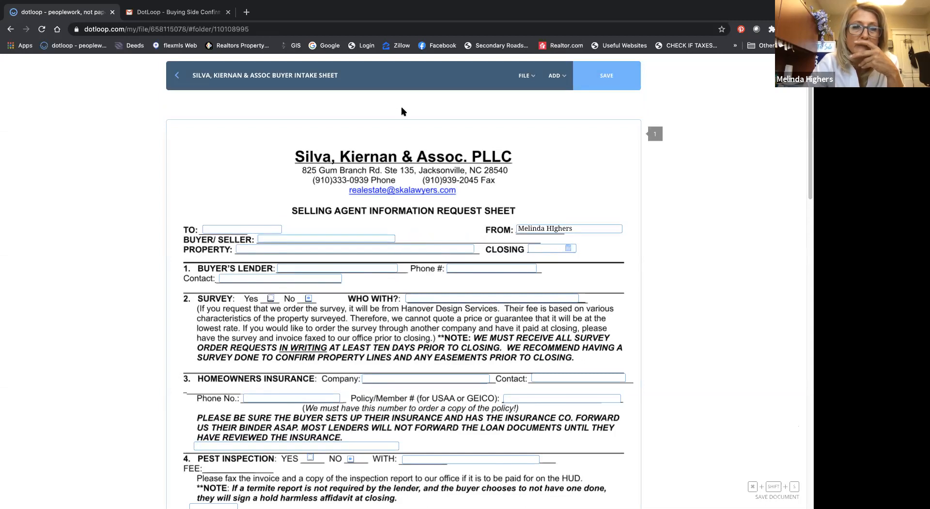
left_click(552, 75)
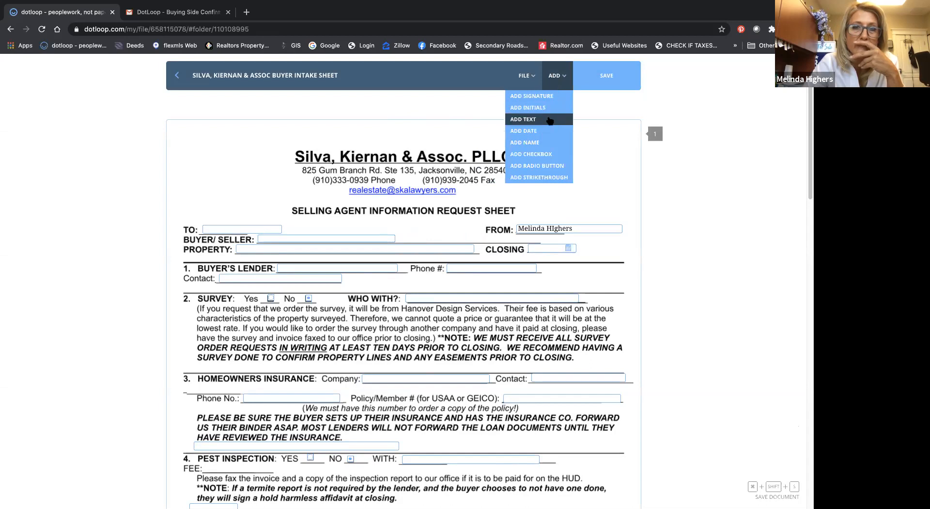
left_click(428, 237)
left_click_drag(450, 230, 493, 230)
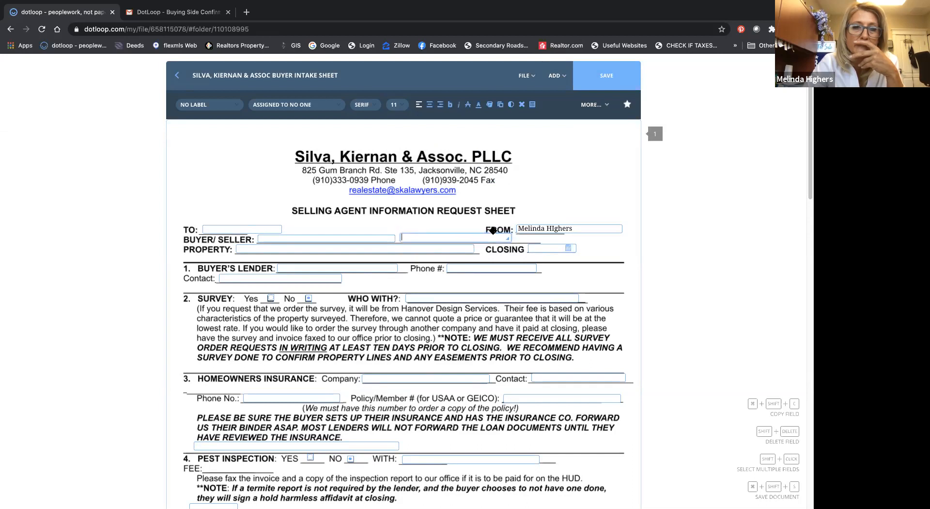
Step: Search the field labels for "buyer" for the new text field and choose the buyer Name set to Buyer 2
left_click(190, 104)
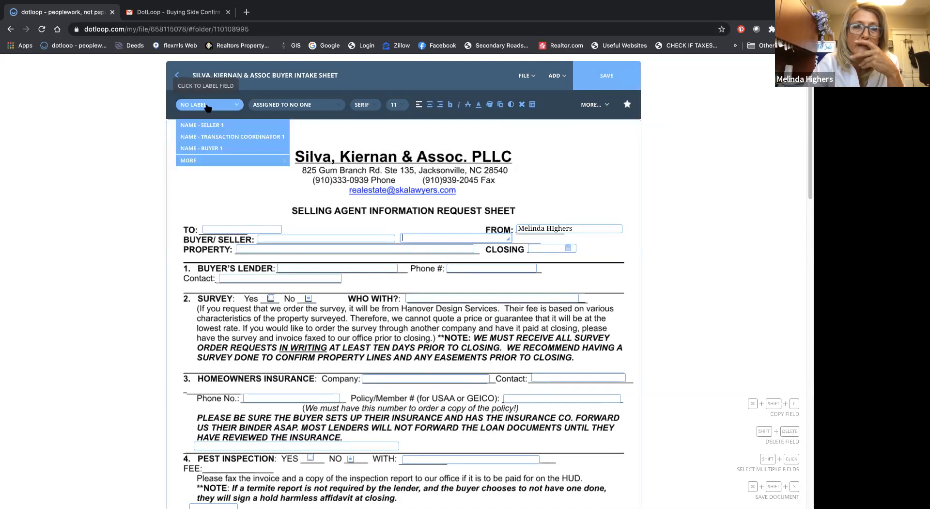
left_click(205, 160)
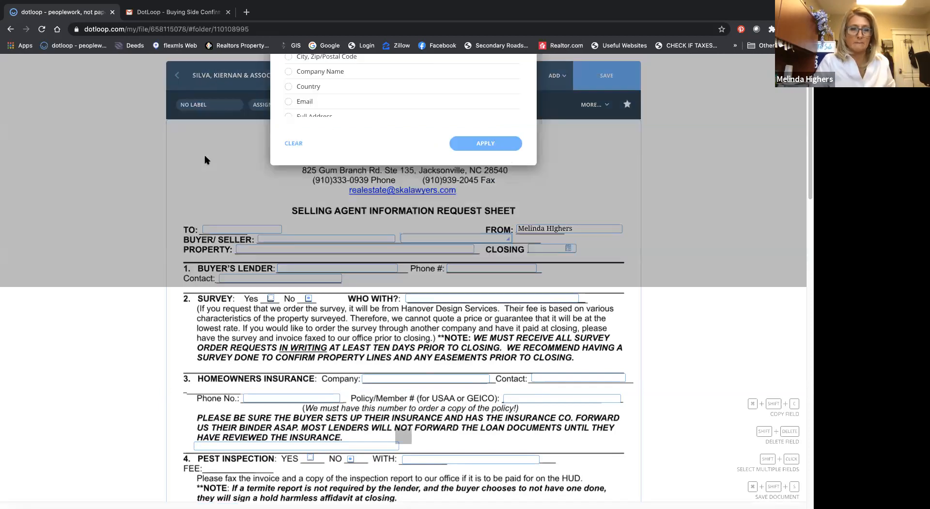
type("buyer")
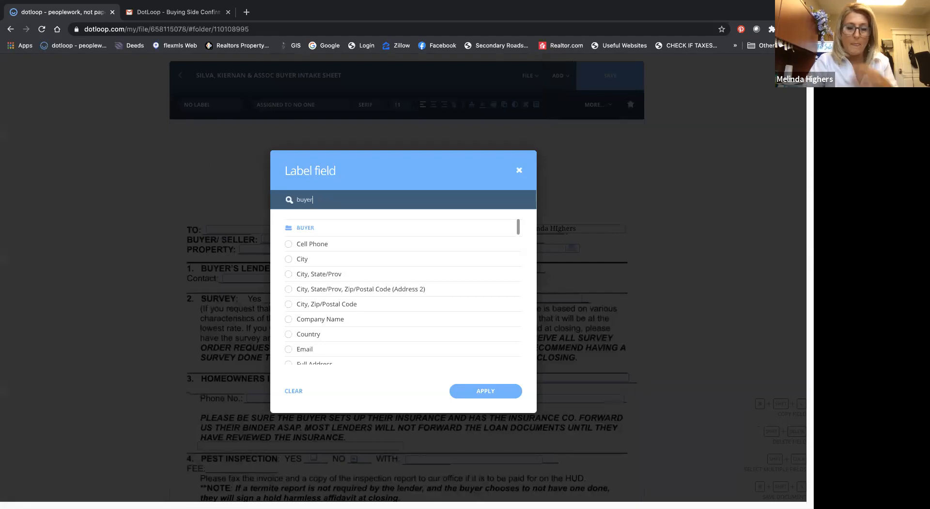
scroll(333, 232, "down", 1)
scroll(332, 232, "down", 2)
left_click(288, 284)
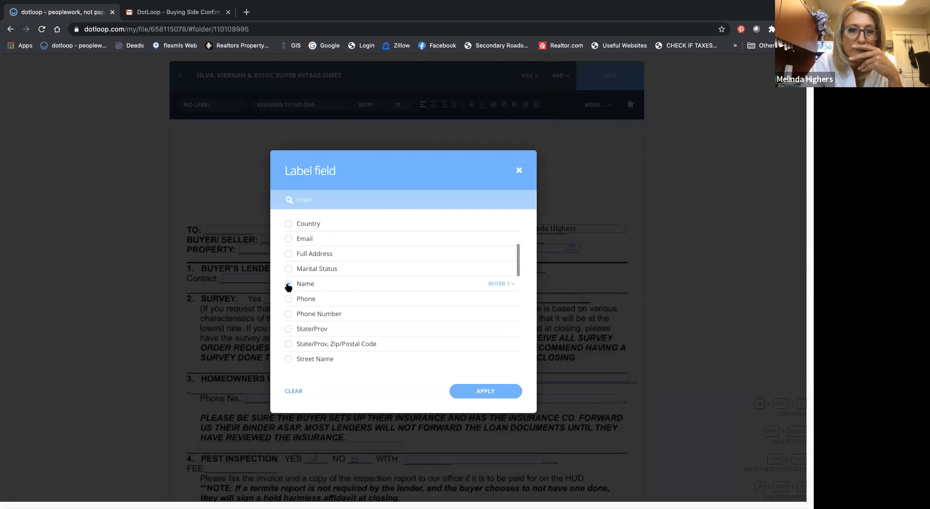
left_click(509, 284)
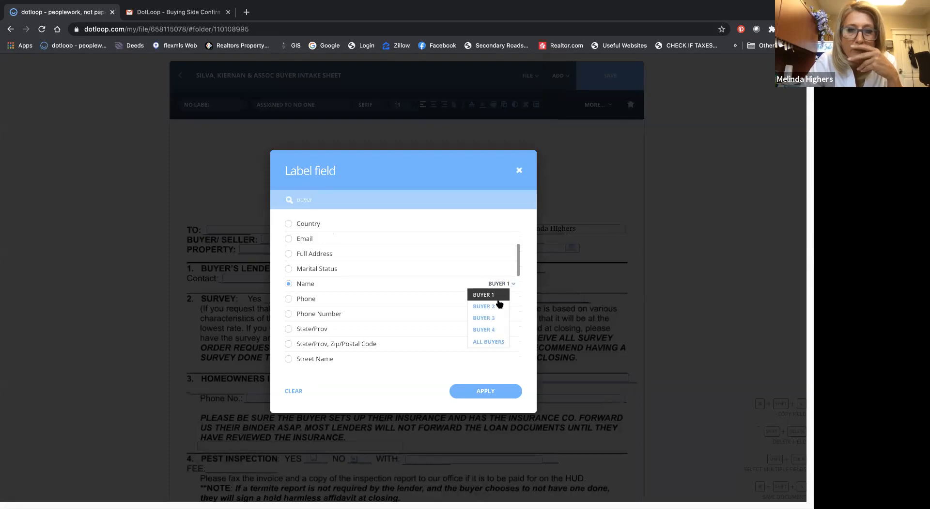
left_click(499, 306)
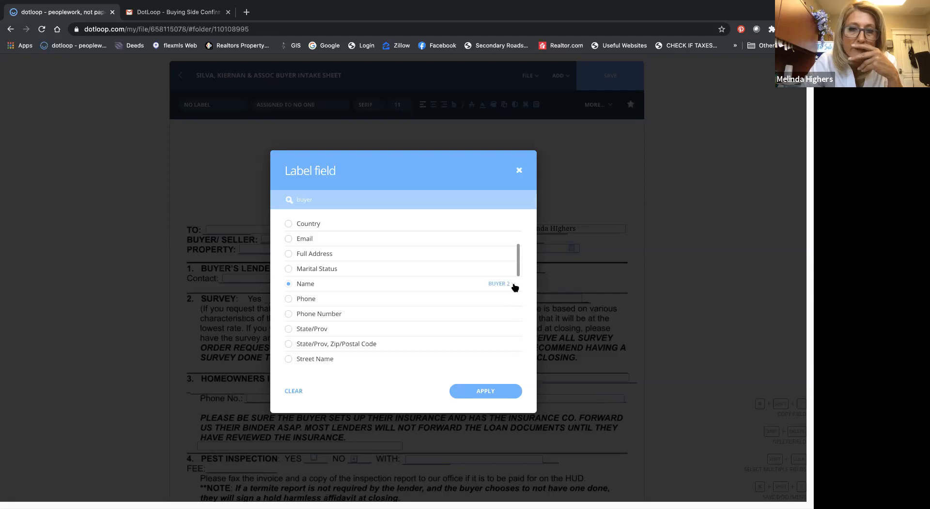
Step: Look through the other buyer-related labels, reselect the buyer Name for Buyer 2, and apply it to the second field
scroll(514, 286, "down", 3)
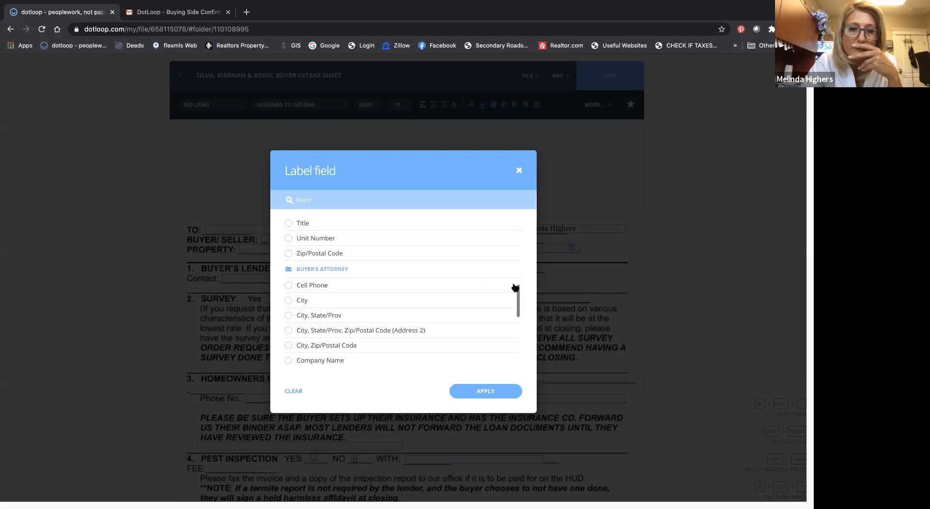
scroll(515, 286, "down", 4)
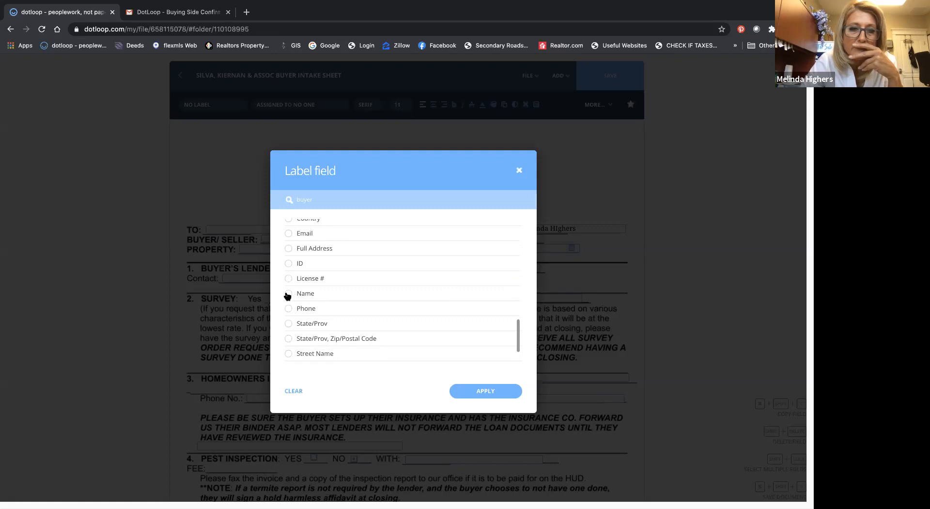
scroll(461, 292, "up", 2)
scroll(462, 294, "up", 8)
scroll(462, 294, "down", 3)
scroll(463, 294, "up", 4)
scroll(463, 294, "up", 2)
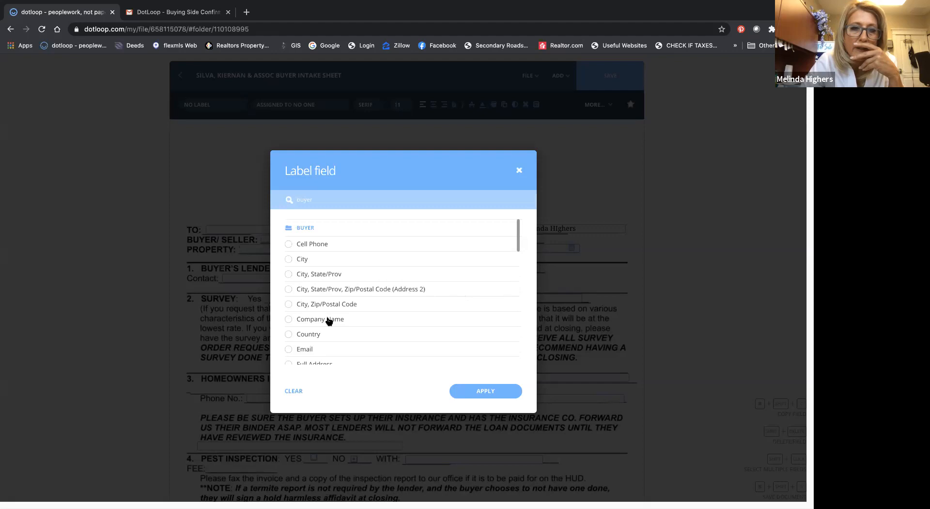
scroll(308, 298, "down", 3)
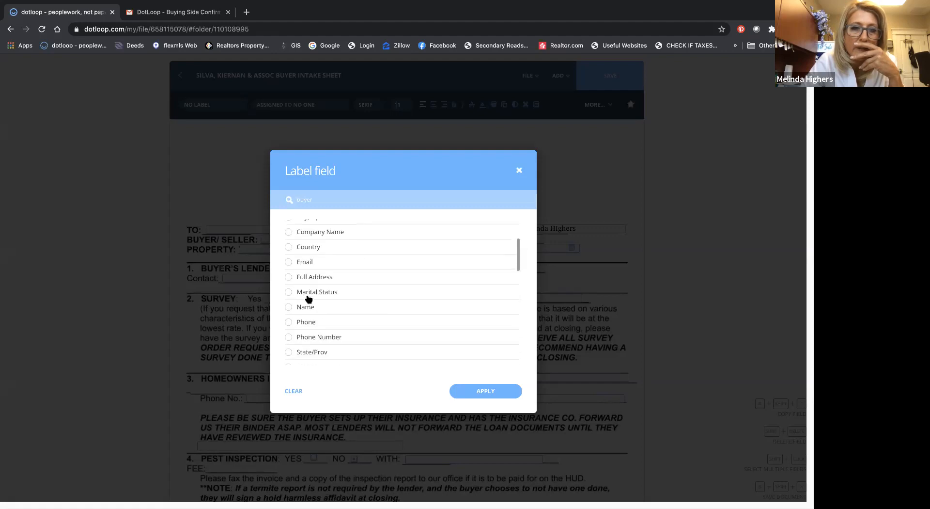
left_click(289, 307)
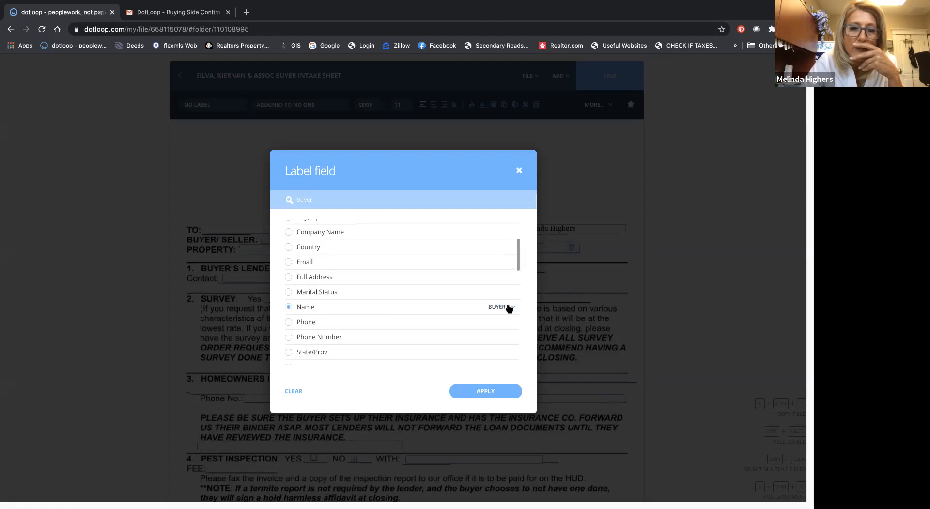
left_click(491, 391)
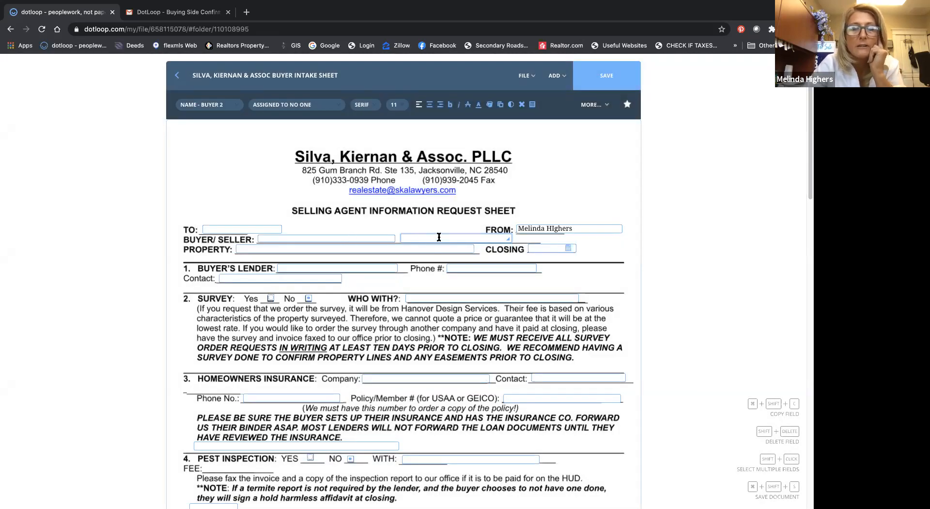
Step: Search the field labels for "property" and label the PROPERTY field with the Full Address of the Property Address group
left_click(340, 248)
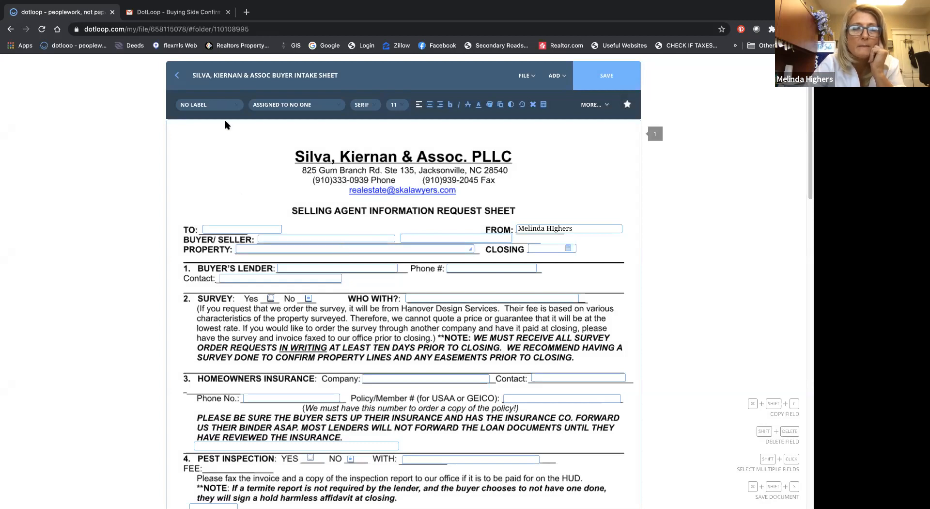
left_click(227, 111)
left_click(219, 159)
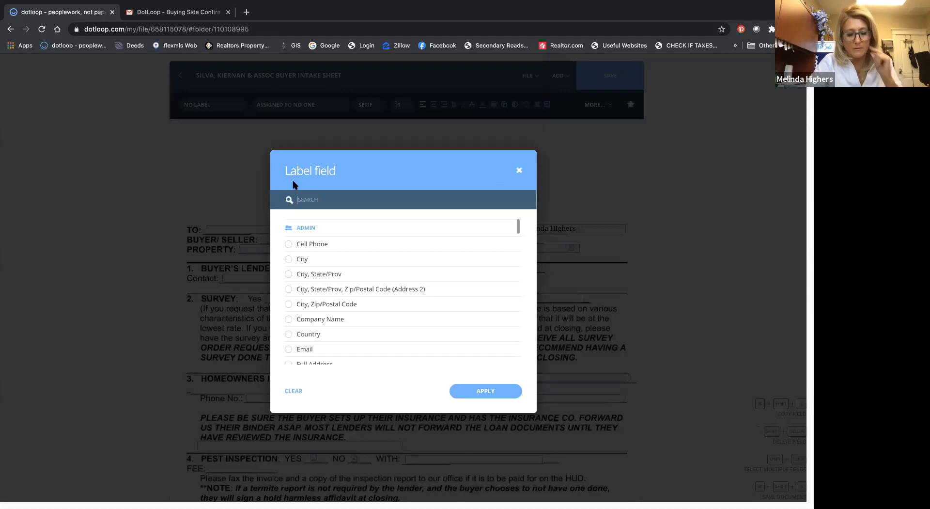
type("property")
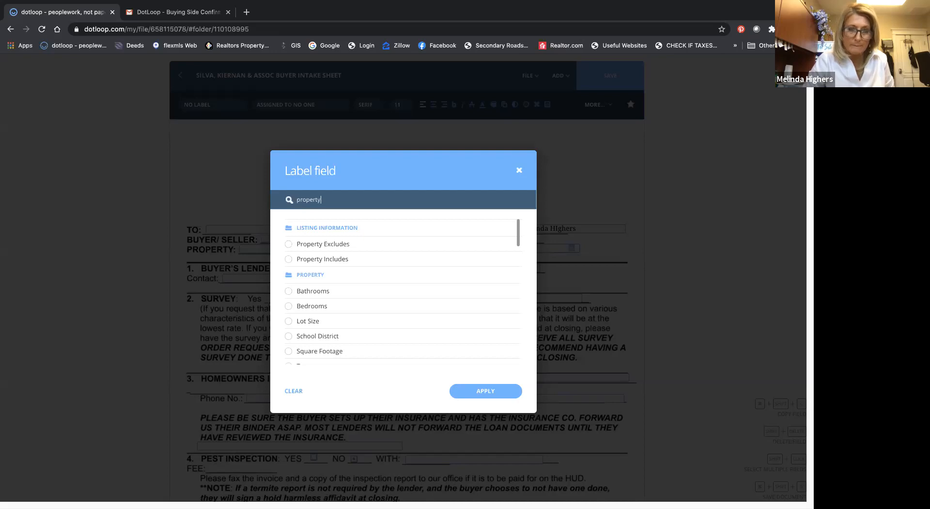
scroll(333, 259, "down", 3)
scroll(333, 260, "down", 4)
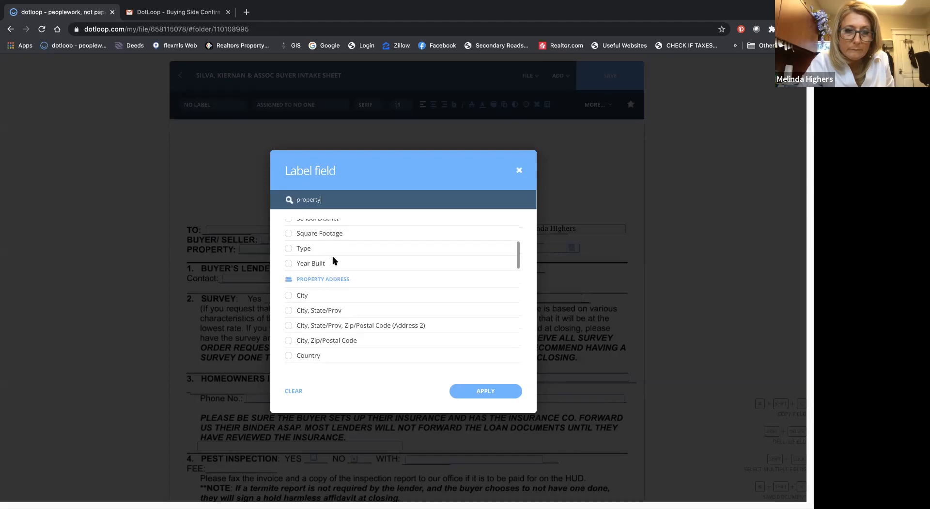
scroll(333, 261, "up", 2)
scroll(333, 260, "down", 1)
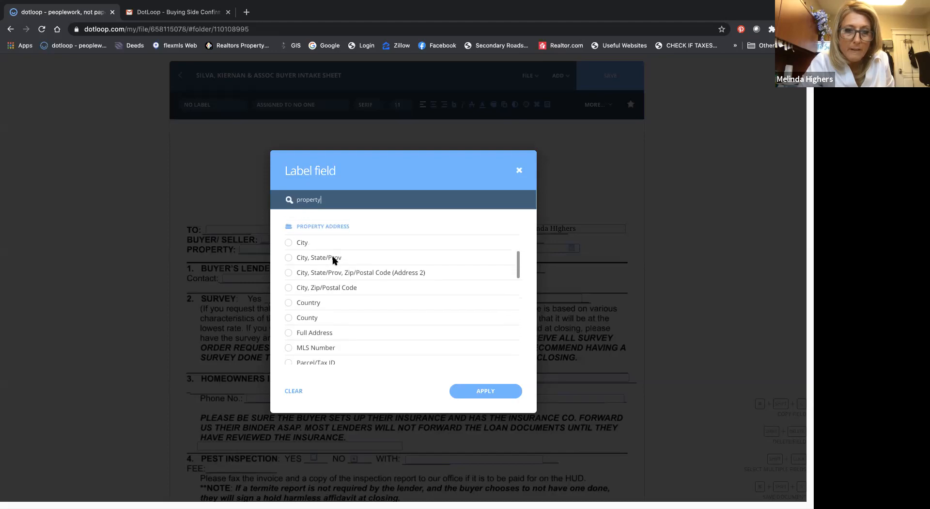
scroll(321, 282, "down", 3)
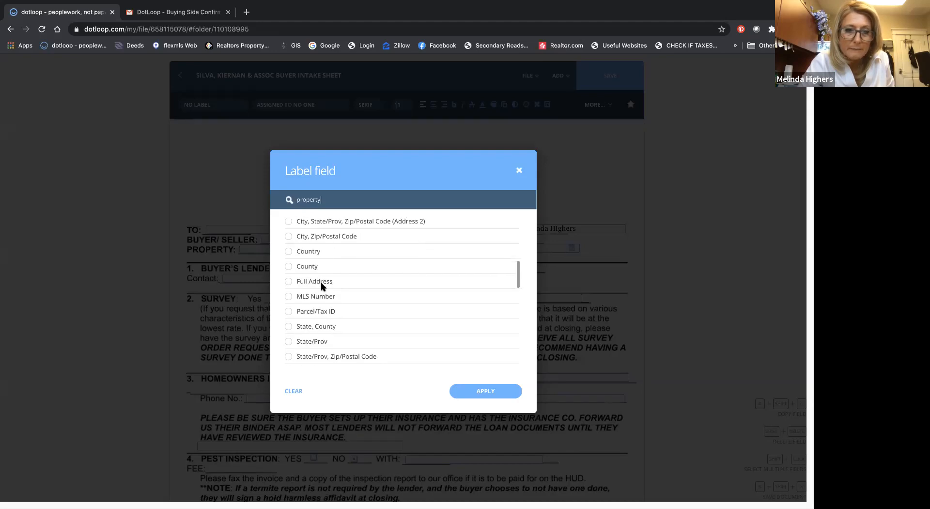
scroll(322, 284, "up", 2)
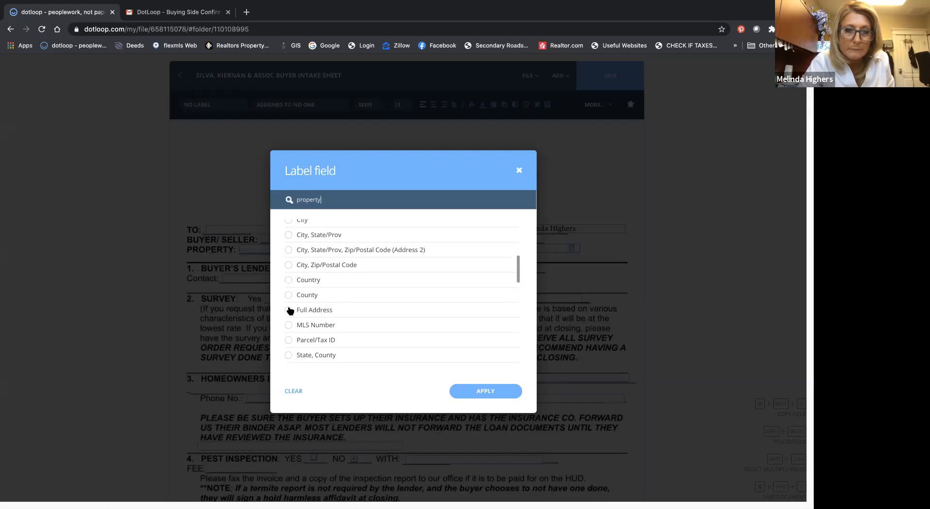
left_click(288, 311)
left_click(489, 390)
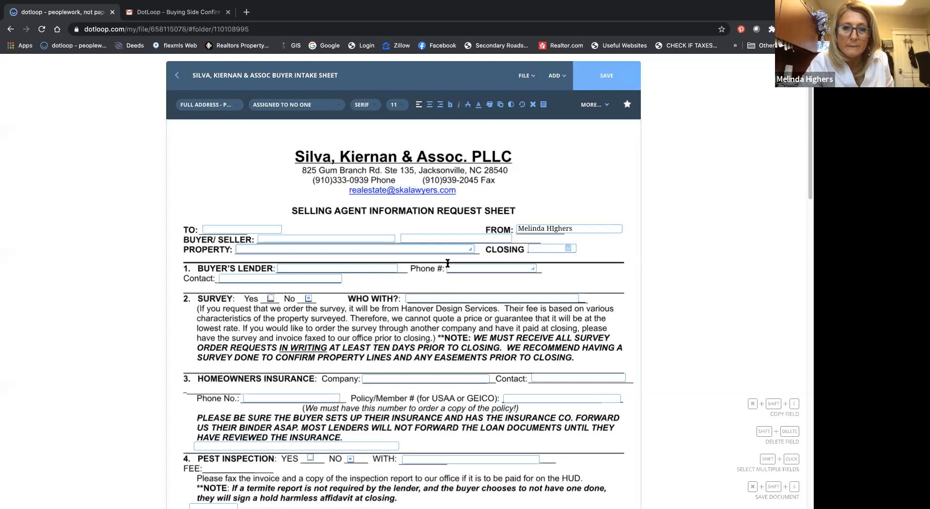
Step: Label the CLOSING date field with the Closing Date from the Contract Dates group
left_click(543, 248)
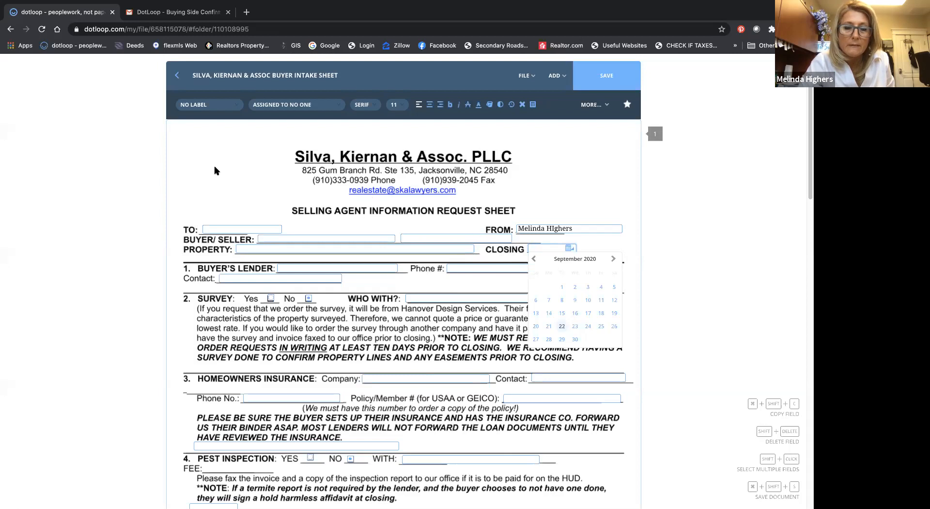
left_click(209, 105)
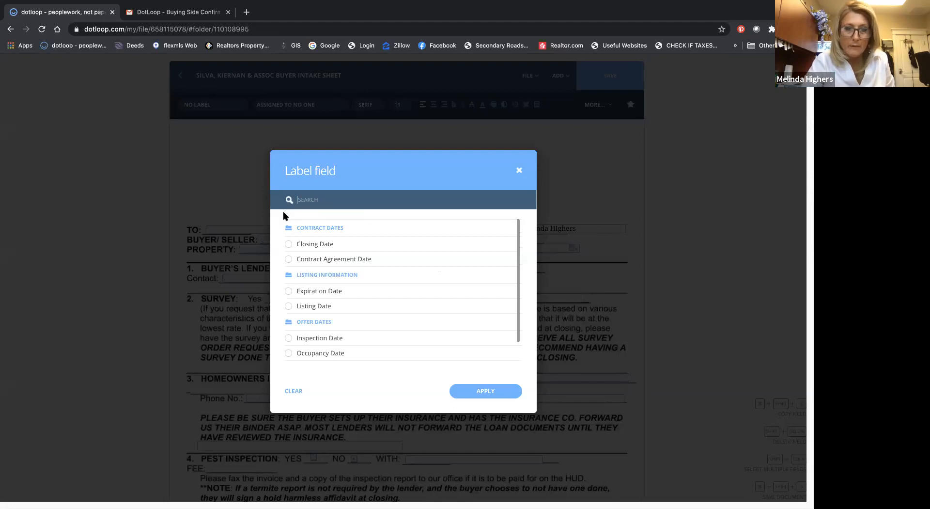
left_click(289, 244)
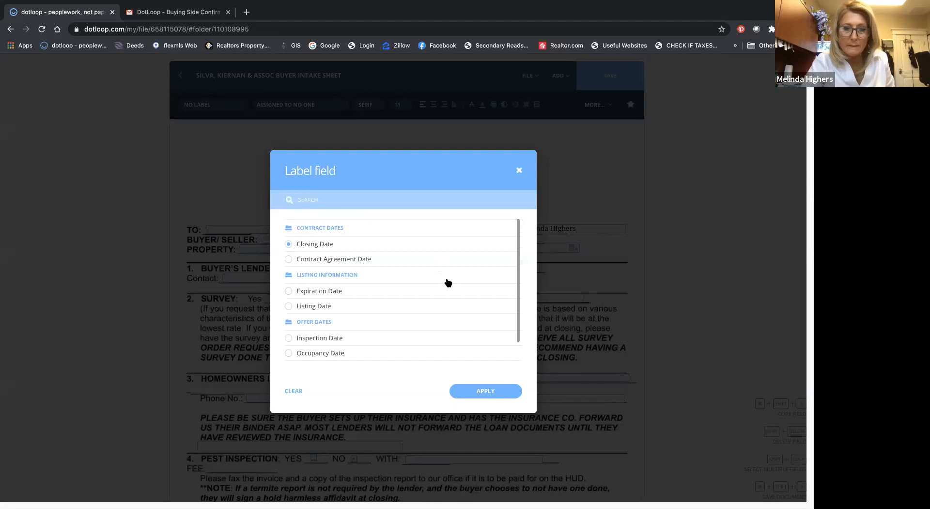
left_click(477, 389)
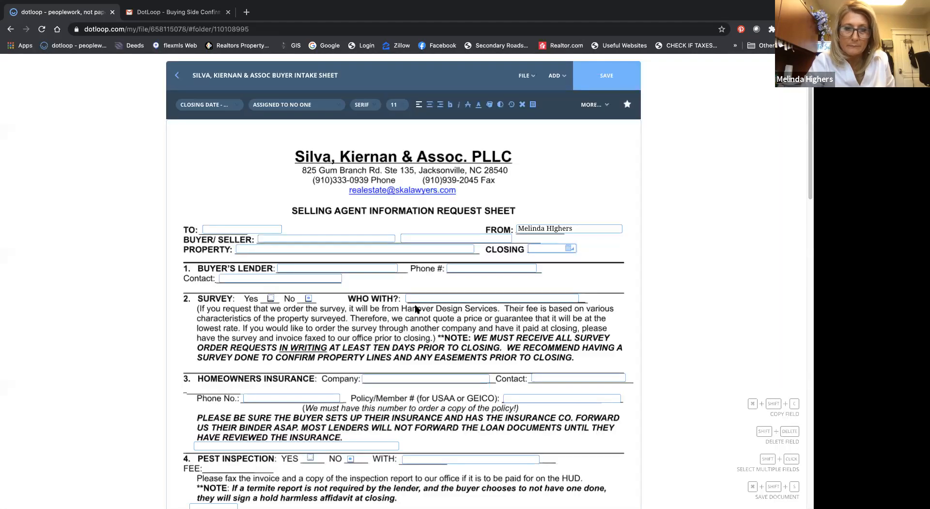
Step: Open the full label list for the BUYER'S LENDER field and search it for "buyer" and "lender"
left_click(363, 267)
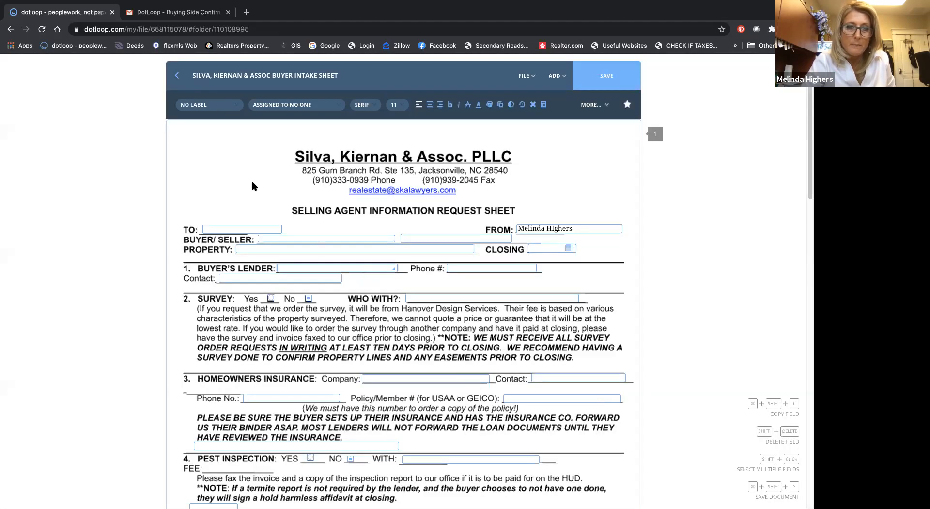
left_click(221, 104)
left_click(224, 186)
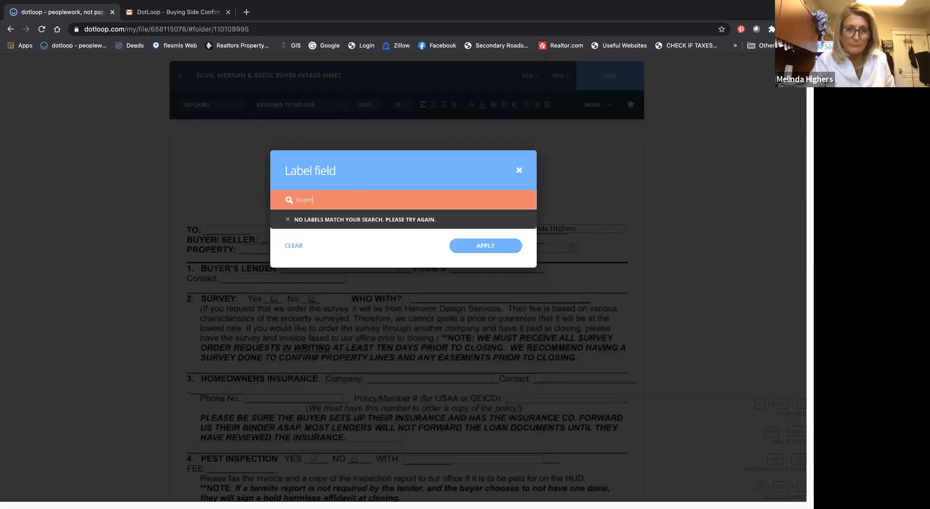
type("lender")
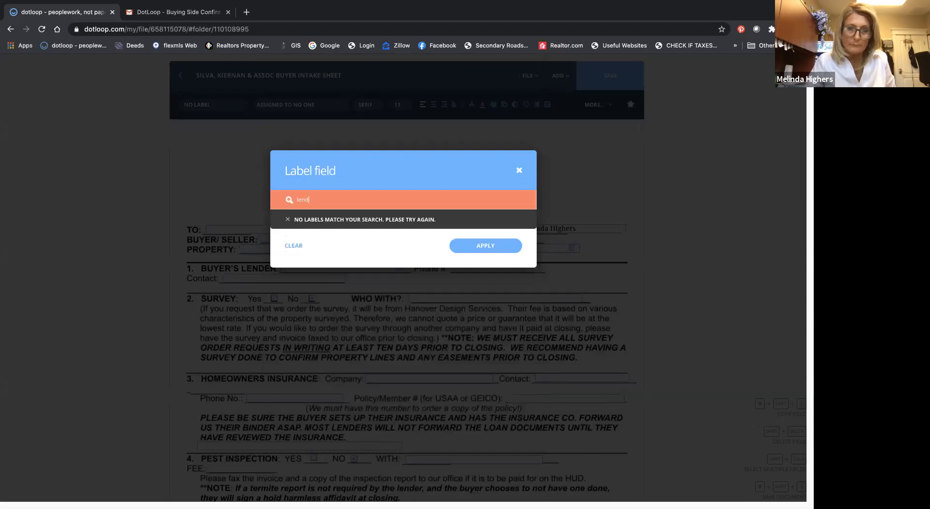
key("BackSpace")
key("BackSpace")
key("BackSpace")
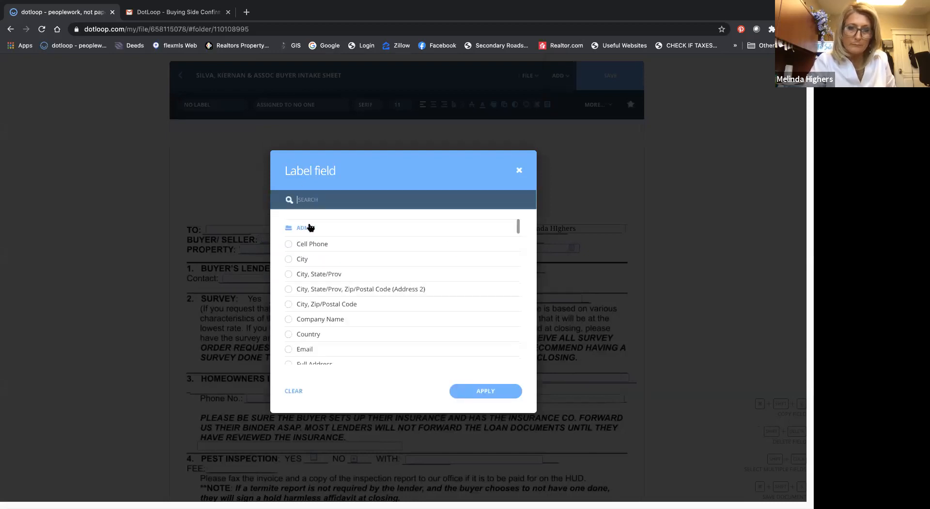
Step: Look through the first label groups and search the field labels again for "len"
scroll(310, 227, "down", 10)
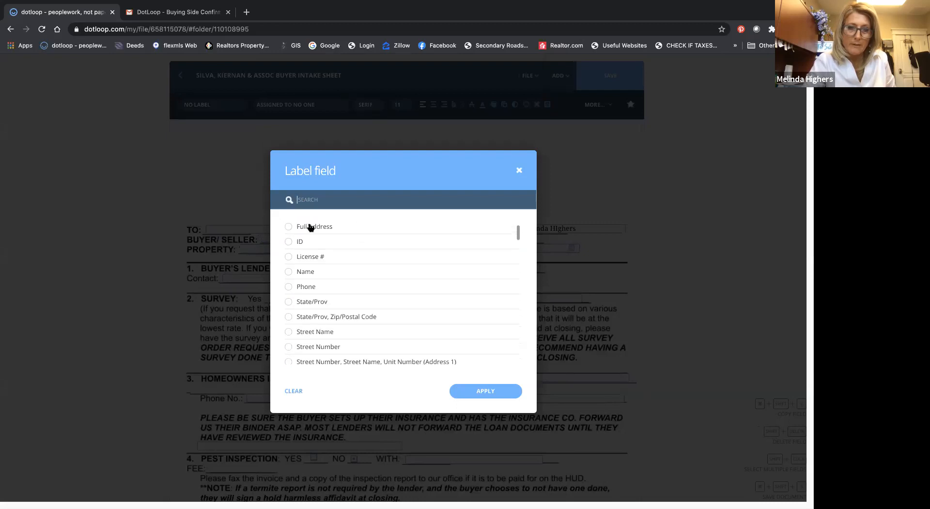
scroll(310, 227, "down", 3)
type("l")
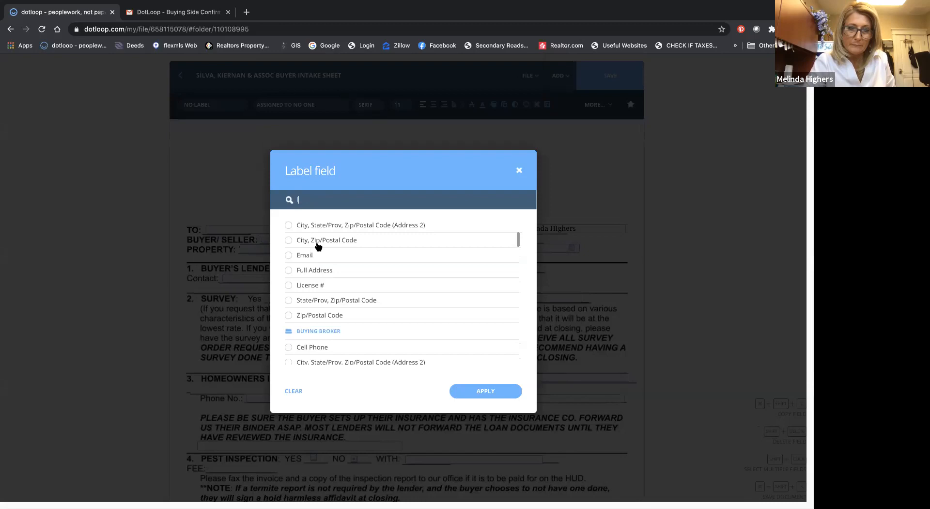
scroll(318, 246, "down", 5)
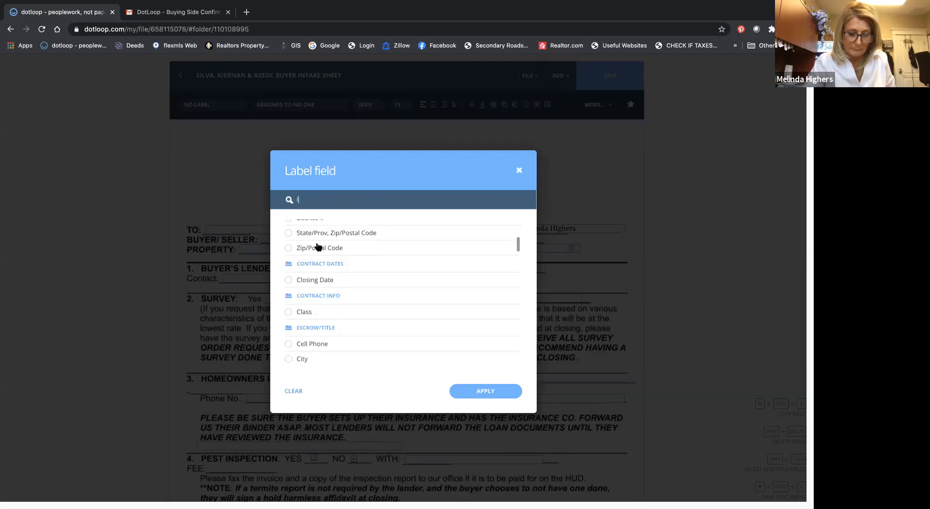
type("e")
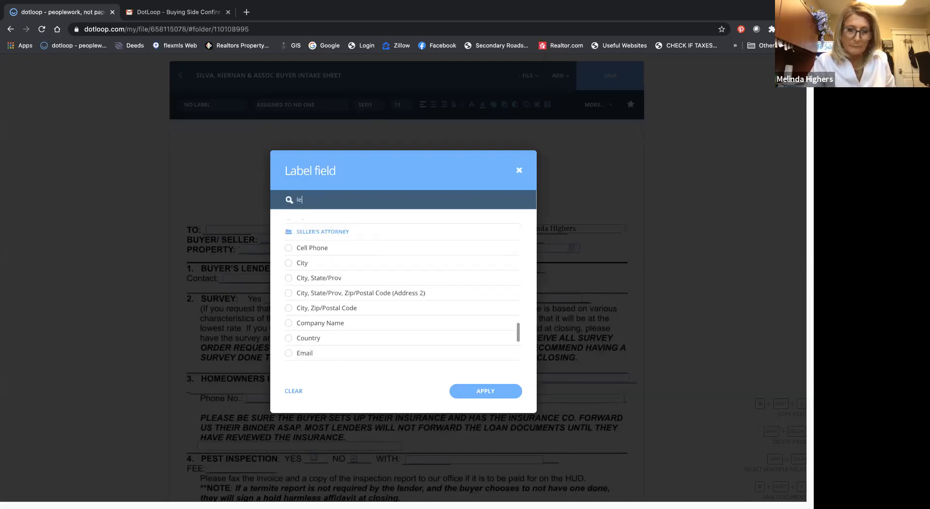
type("n")
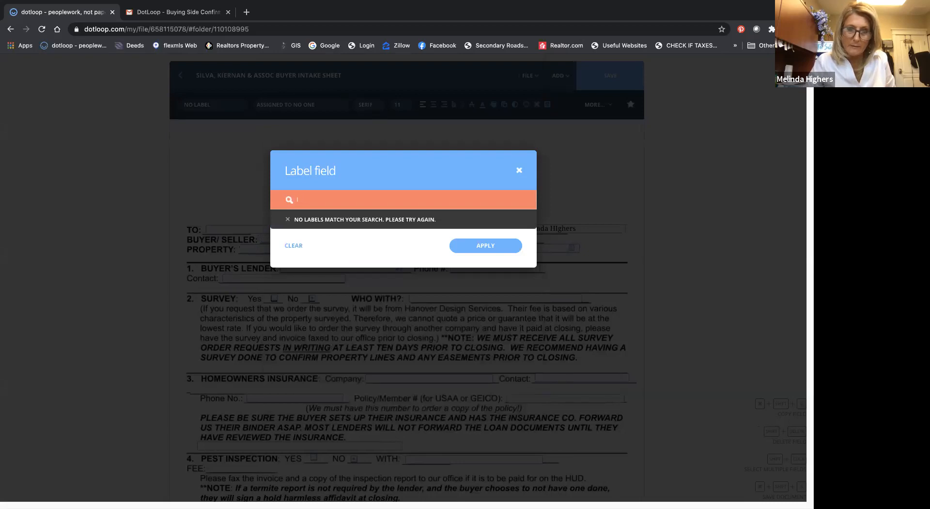
Step: Label the BUYER'S LENDER field with the Name from the Loan Officer group, set to Loan Officer 1, and apply it
scroll(327, 237, "down", 3)
scroll(327, 237, "down", 5)
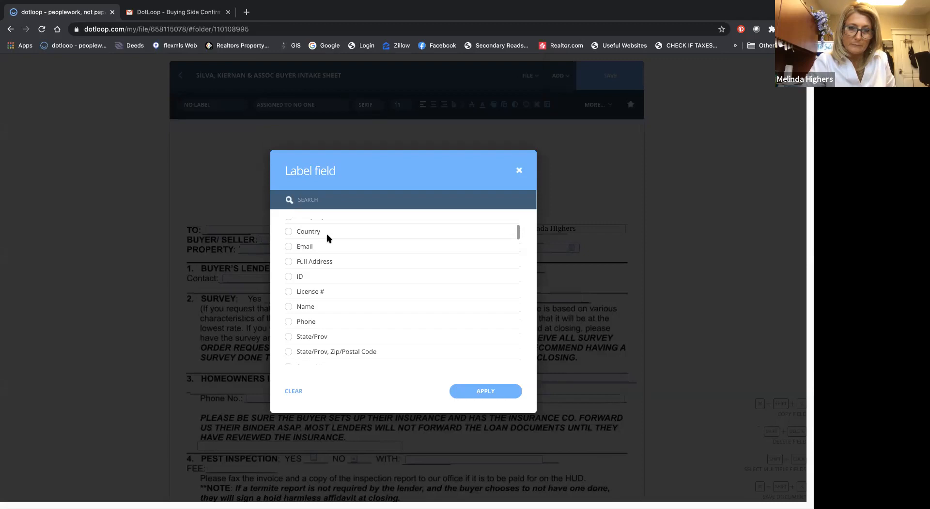
scroll(328, 238, "down", 6)
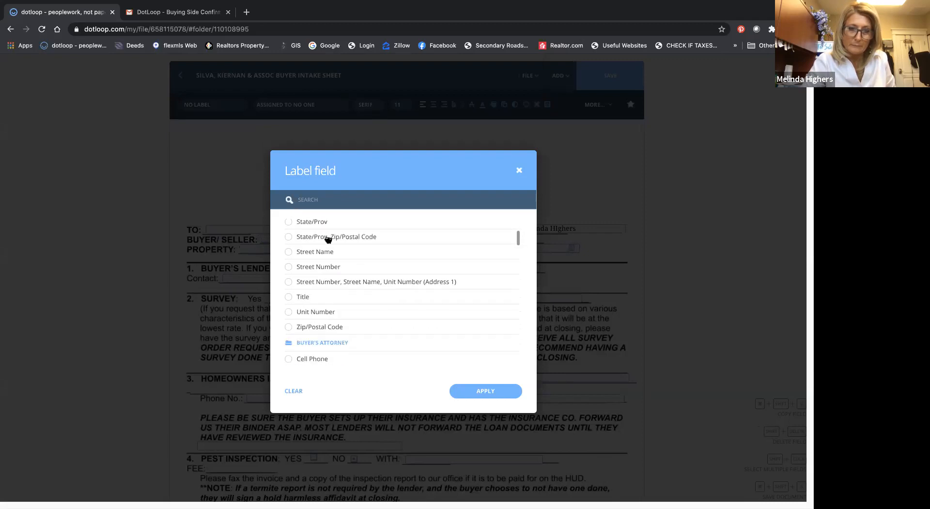
scroll(328, 239, "down", 7)
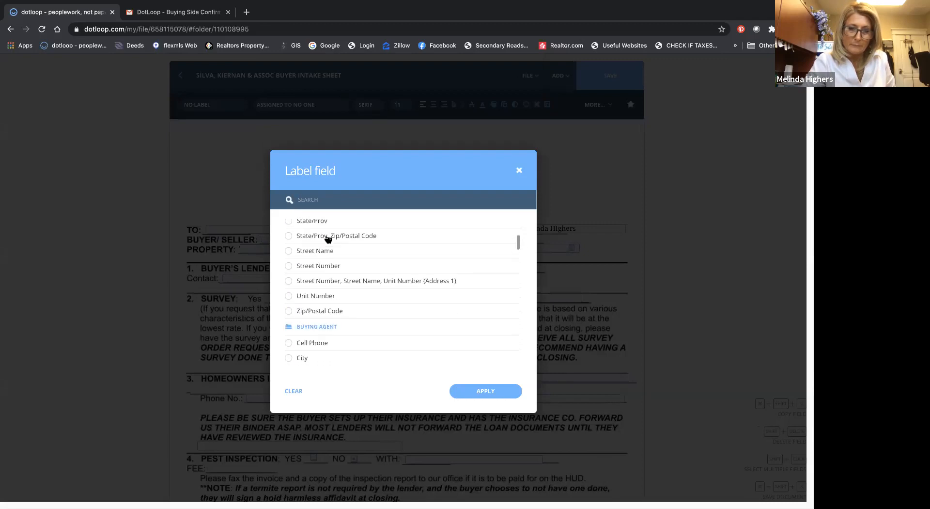
scroll(327, 237, "up", 3)
scroll(326, 237, "down", 5)
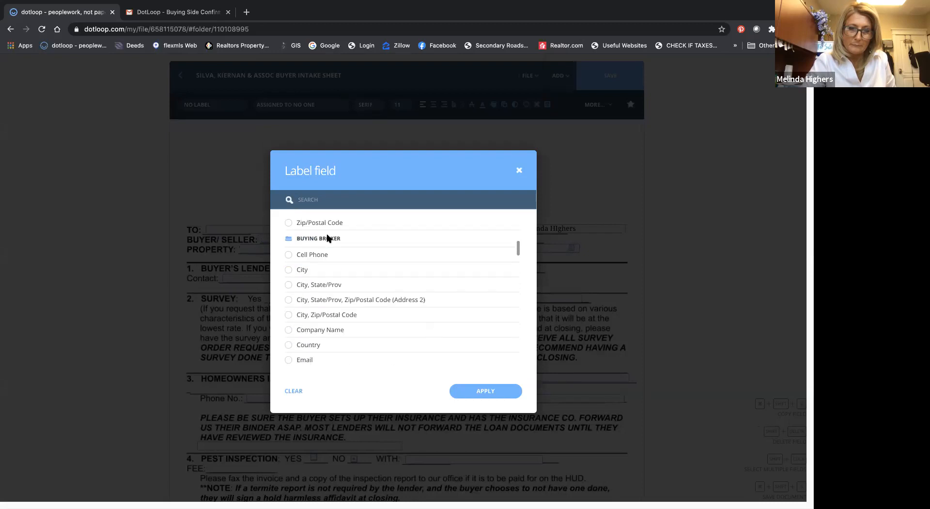
scroll(327, 238, "down", 6)
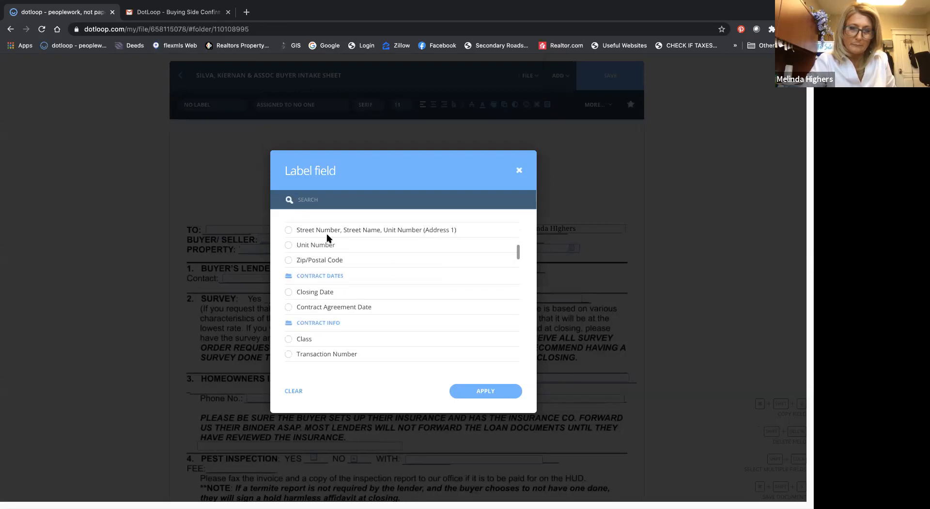
scroll(328, 239, "down", 6)
scroll(328, 239, "up", 2)
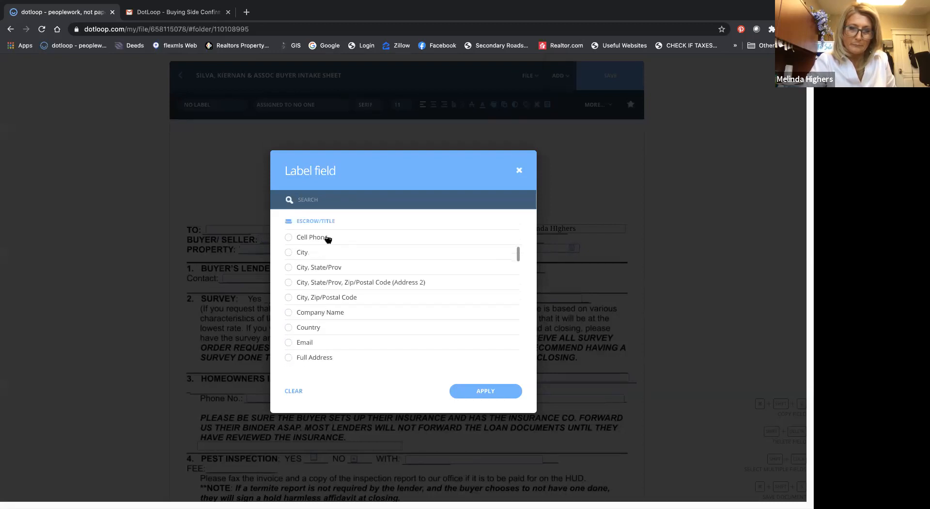
scroll(328, 239, "down", 8)
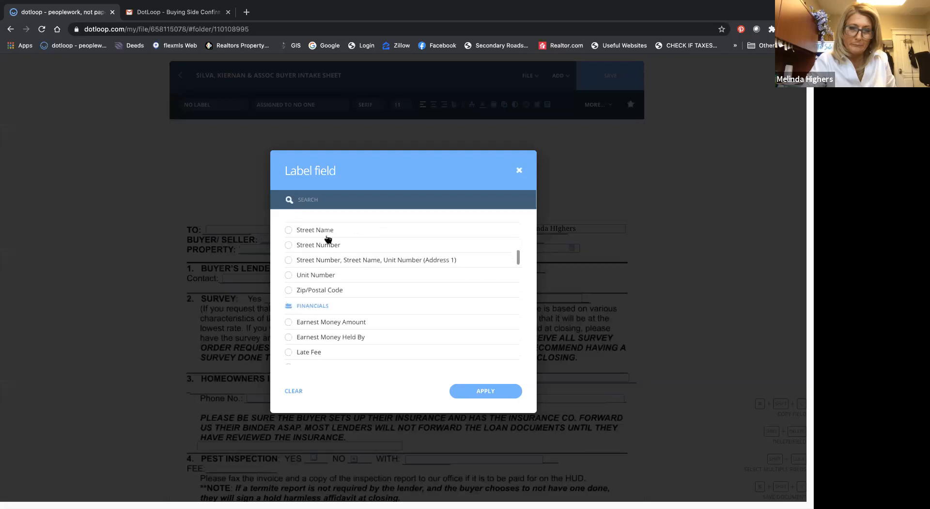
scroll(328, 239, "down", 8)
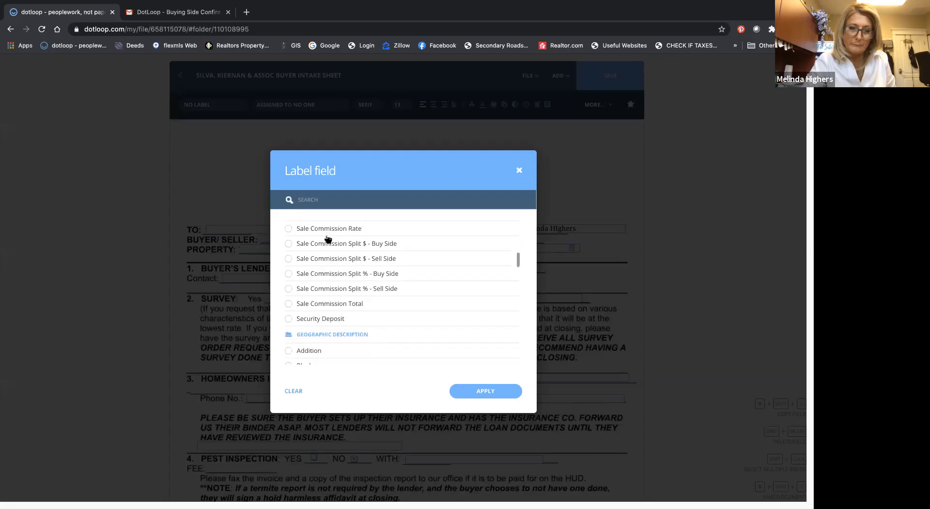
scroll(328, 239, "down", 8)
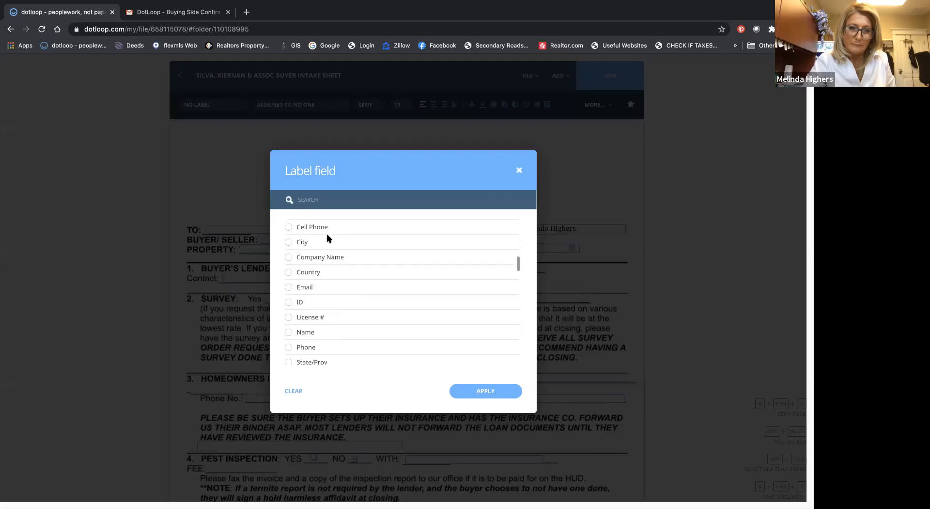
scroll(328, 239, "down", 5)
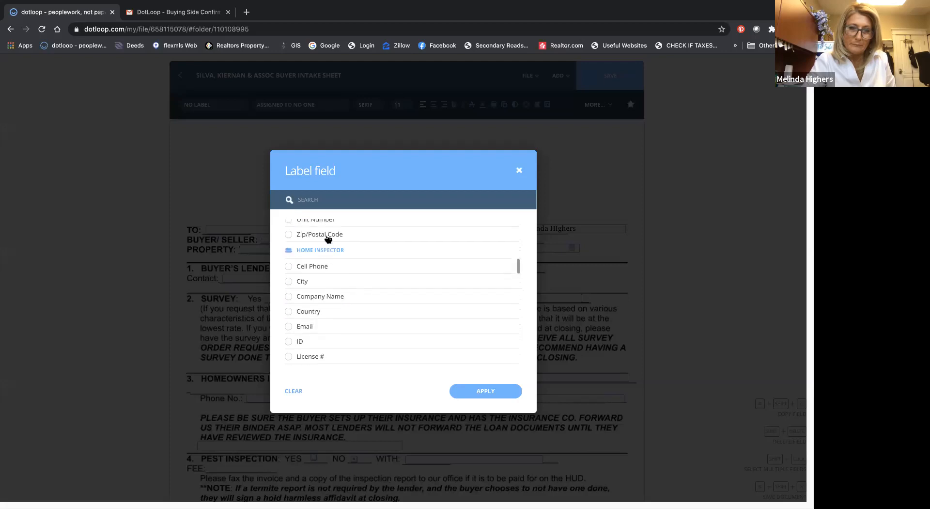
scroll(328, 238, "down", 5)
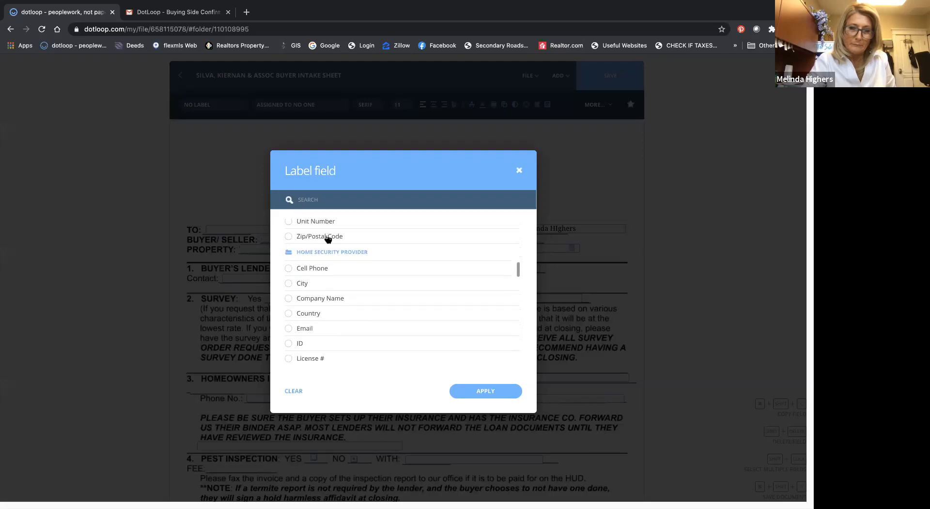
scroll(328, 239, "down", 2)
scroll(328, 238, "down", 7)
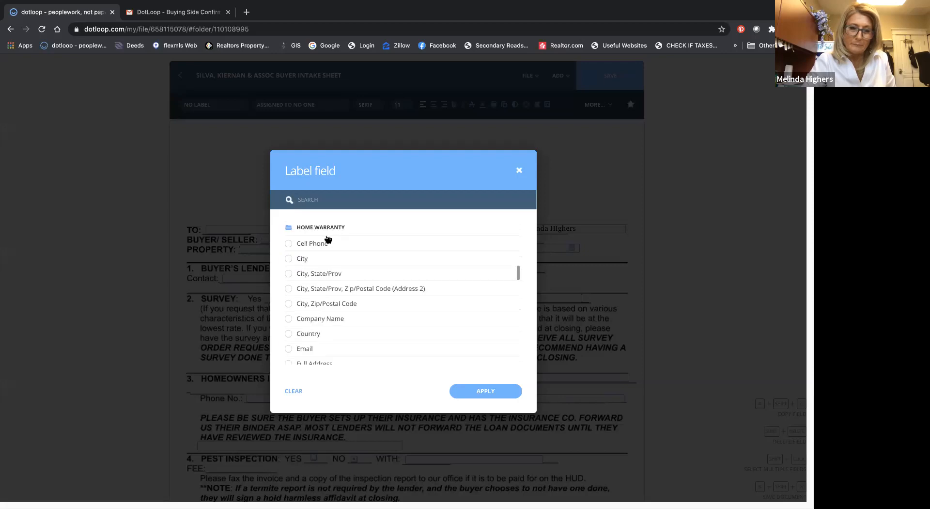
scroll(327, 238, "down", 8)
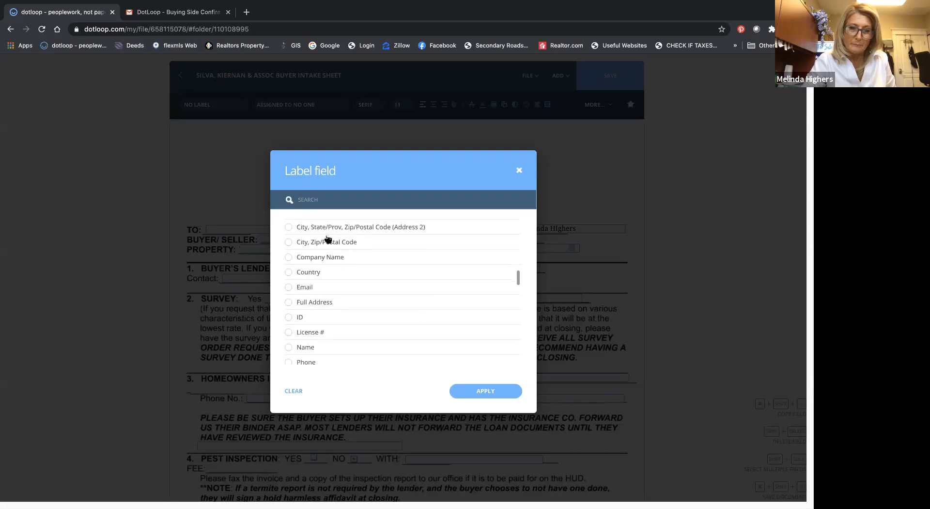
scroll(326, 237, "down", 8)
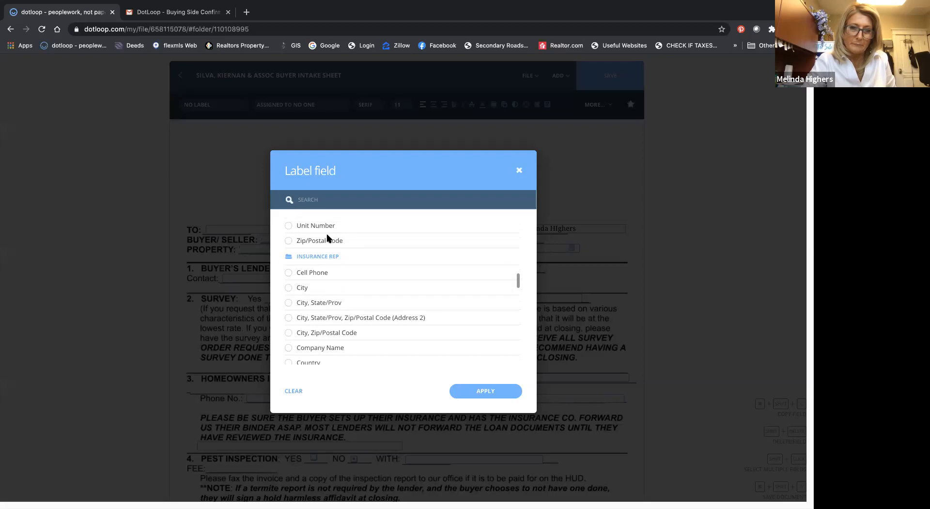
scroll(328, 237, "down", 8)
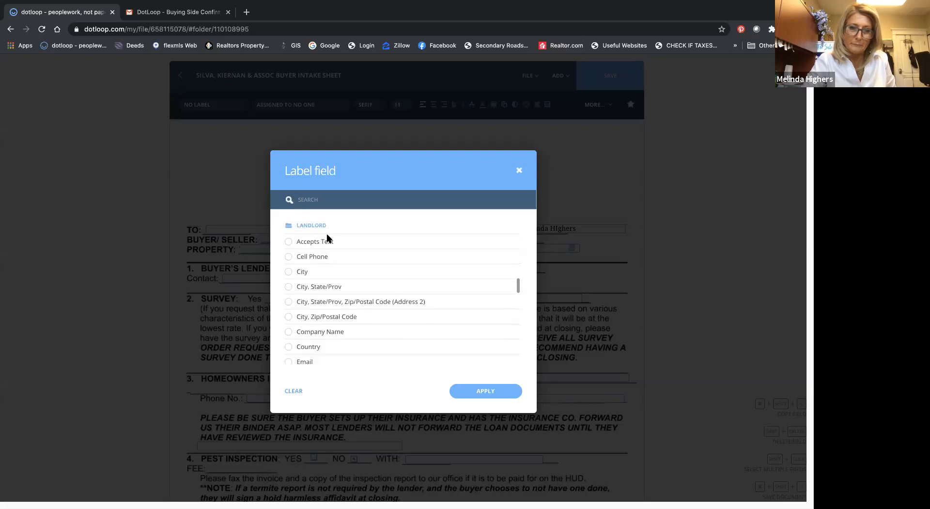
scroll(328, 237, "down", 8)
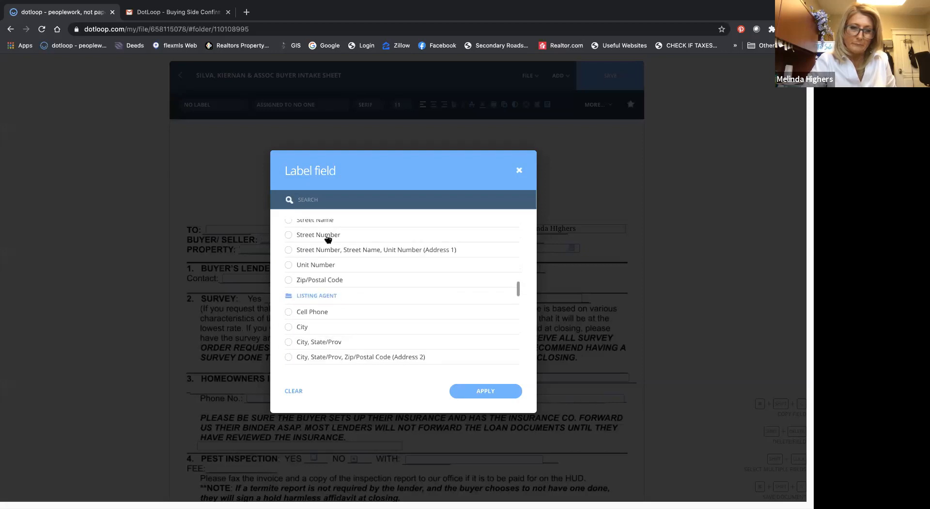
scroll(328, 238, "down", 6)
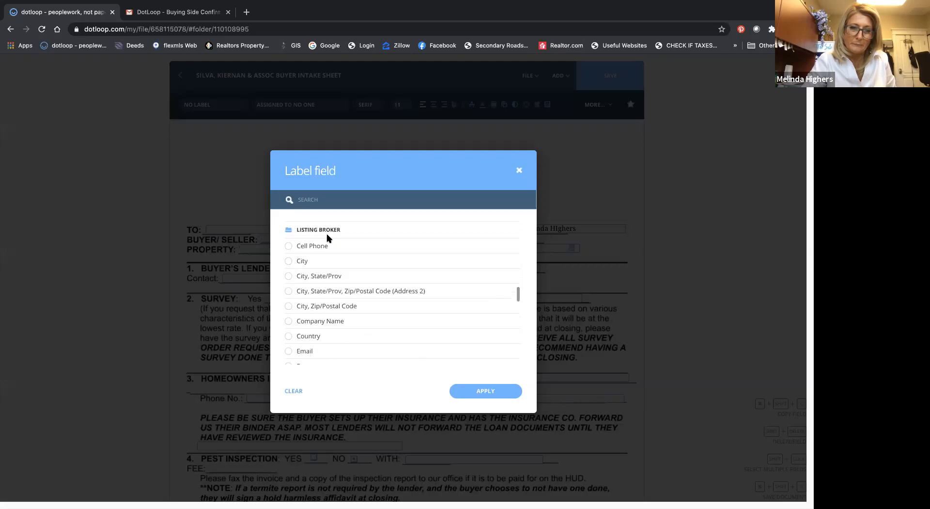
scroll(327, 233, "down", 5)
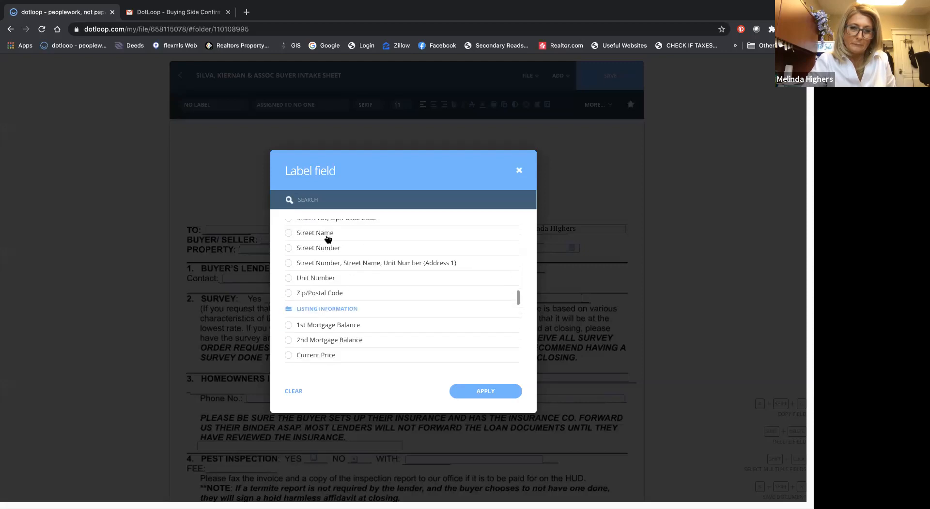
scroll(328, 239, "up", 5)
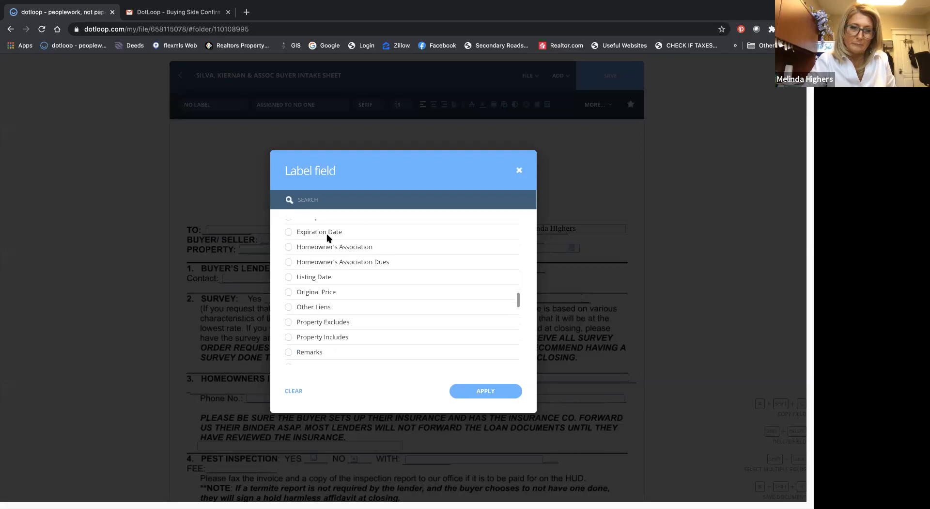
scroll(328, 239, "down", 5)
scroll(328, 238, "down", 4)
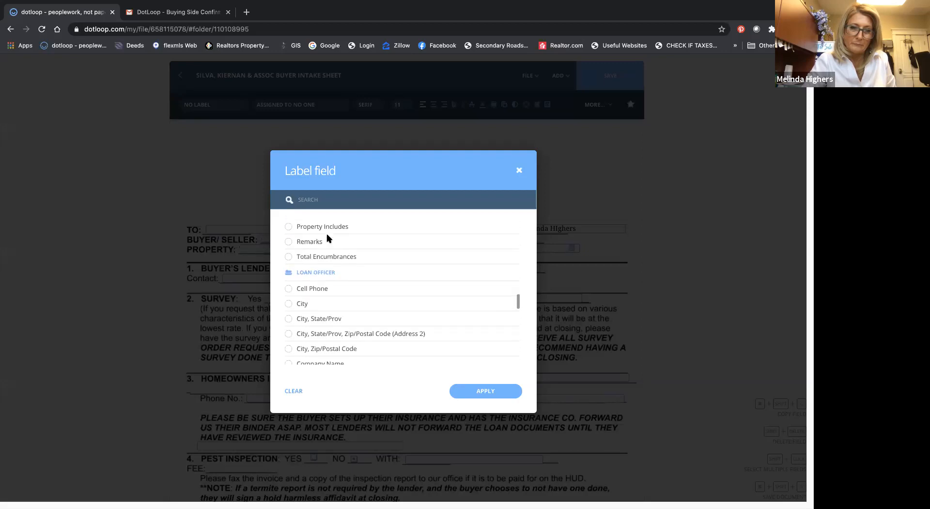
scroll(328, 239, "up", 1)
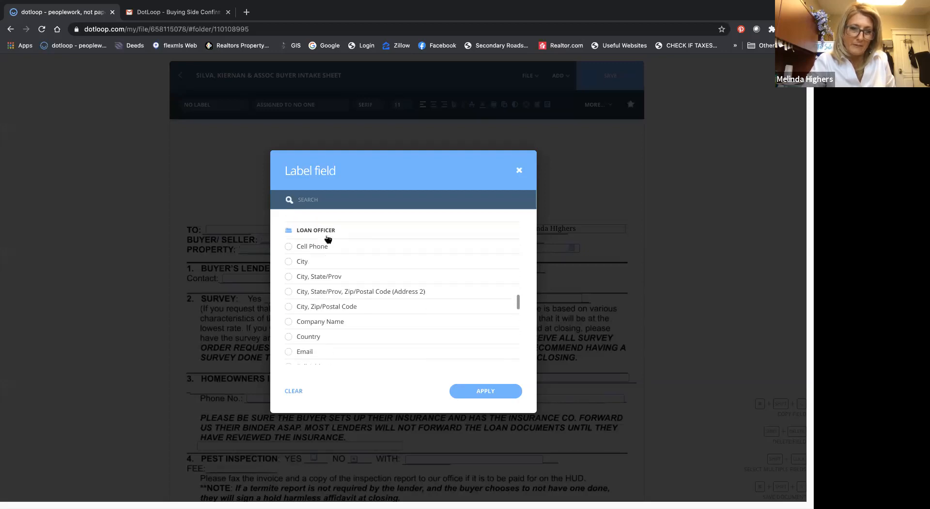
scroll(307, 272, "down", 3)
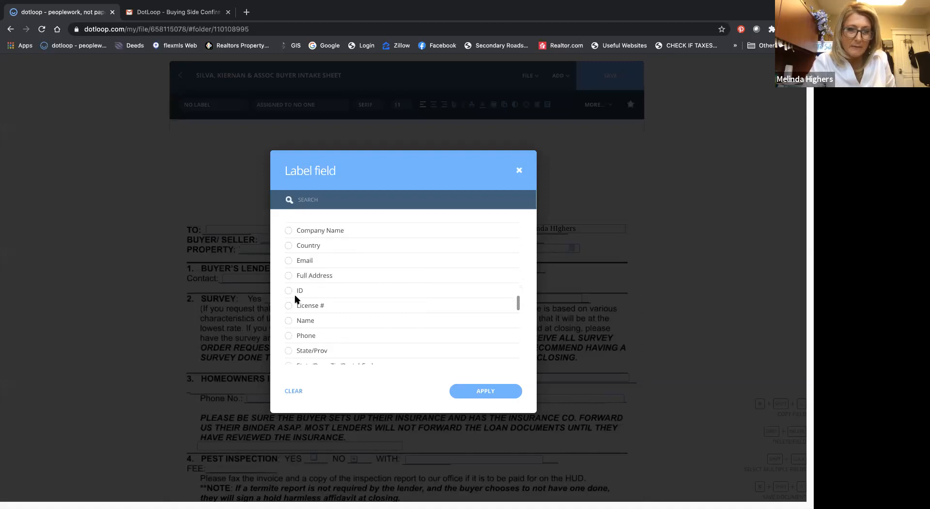
left_click(289, 322)
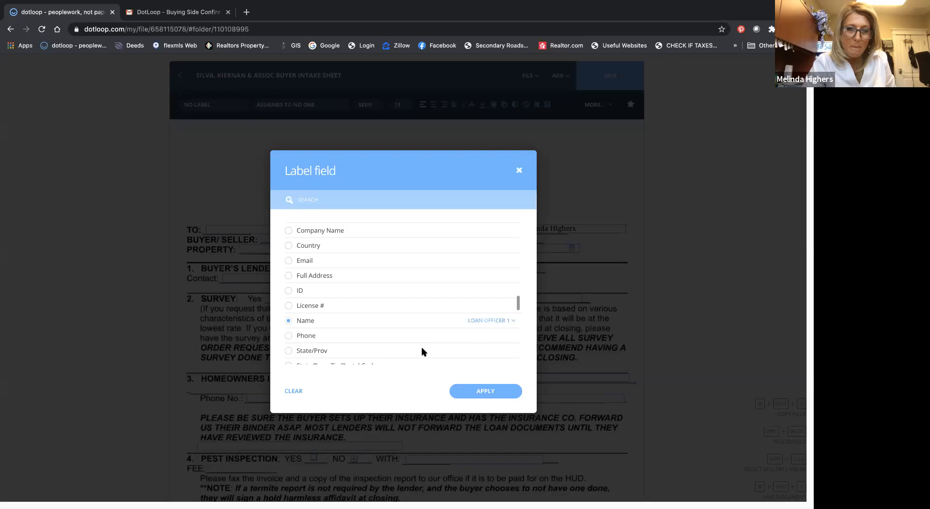
left_click(484, 392)
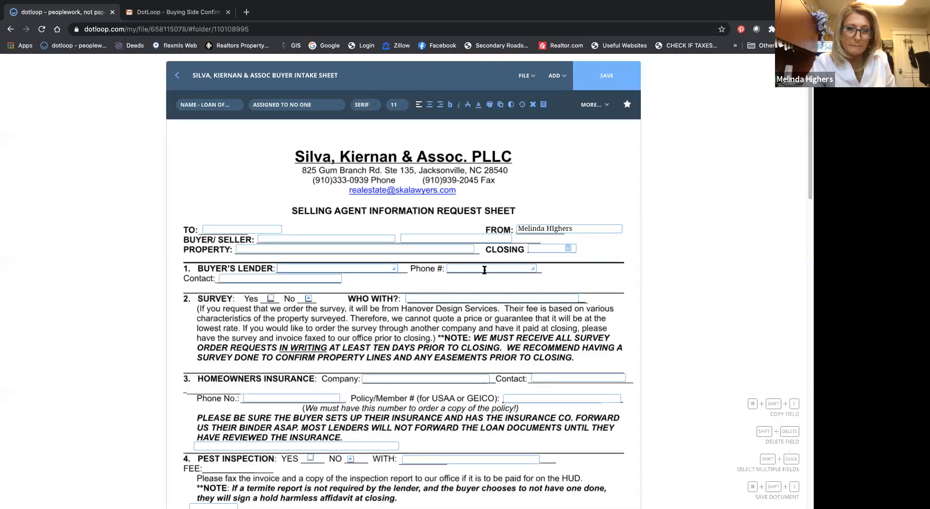
Step: Label the Phone # field beside BUYER'S LENDER with Cell Phone from the Loan Officer group, set to Loan Officer 1, and apply it
left_click(484, 270)
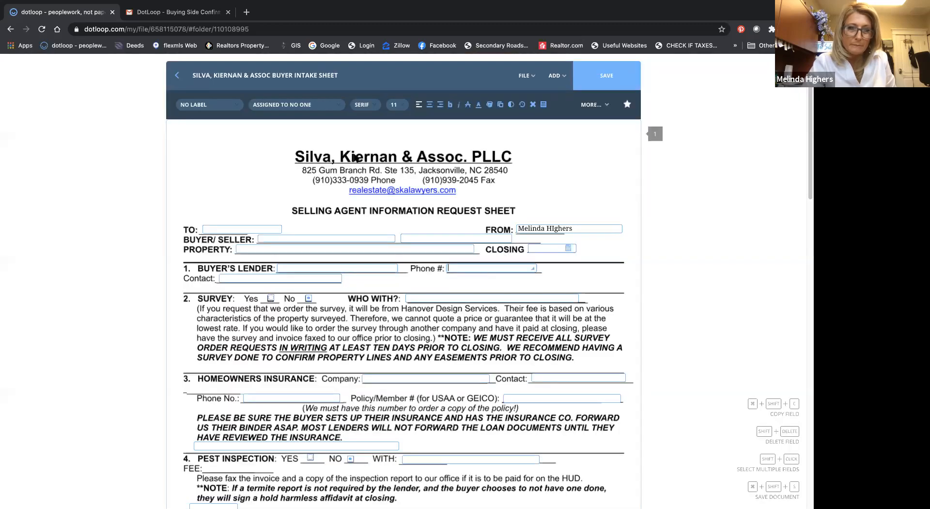
left_click(206, 105)
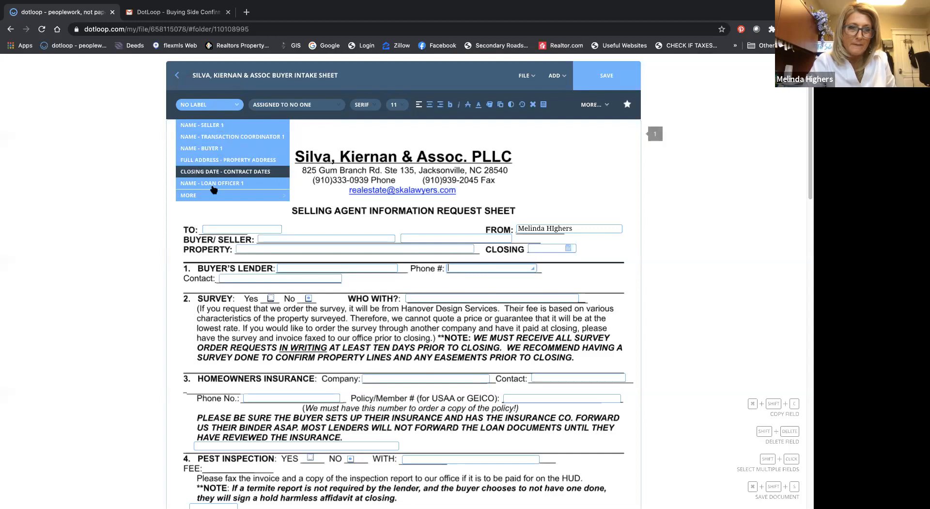
left_click(216, 196)
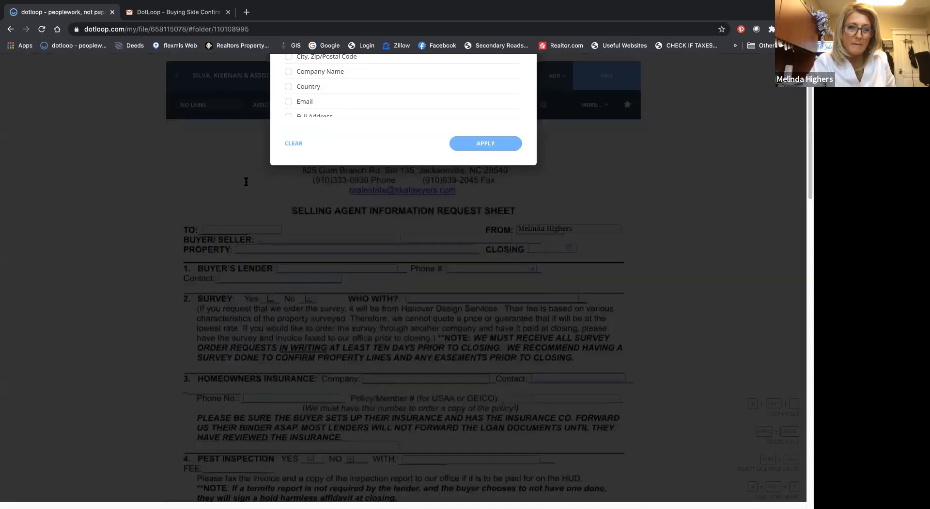
type("loan off")
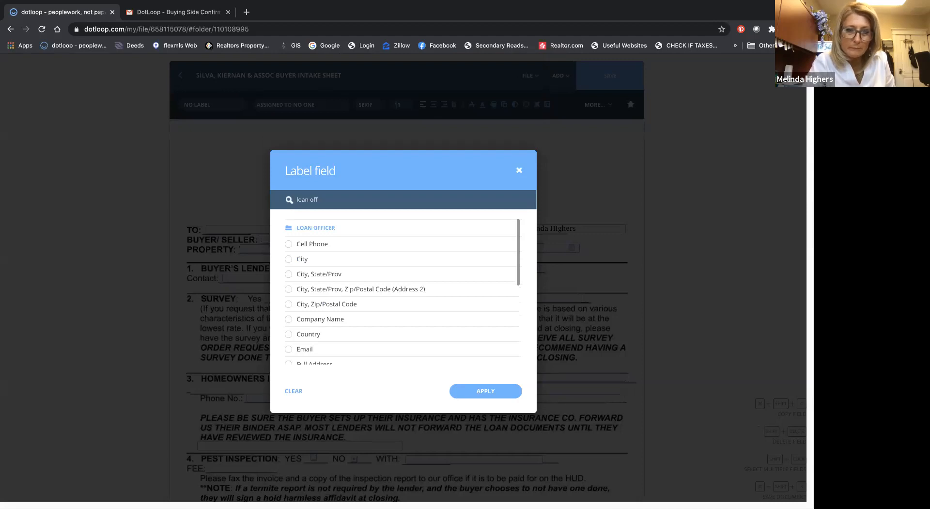
left_click(288, 245)
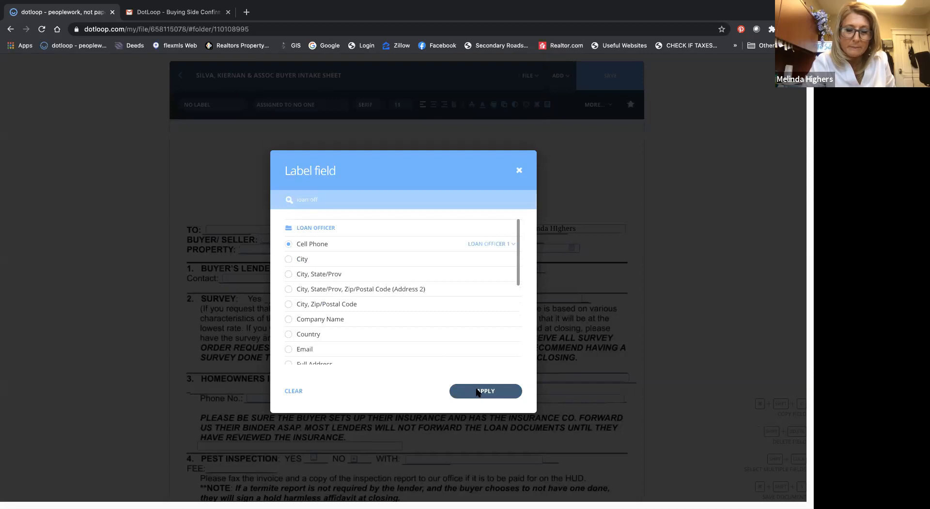
left_click(477, 390)
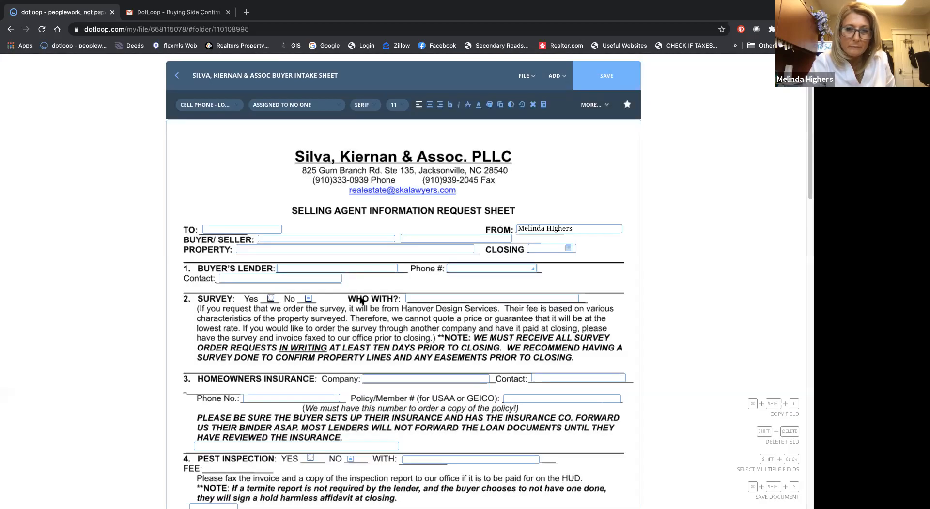
Step: Look over the remaining fields of the intake sheet and try to save the template
scroll(360, 300, "down", 1)
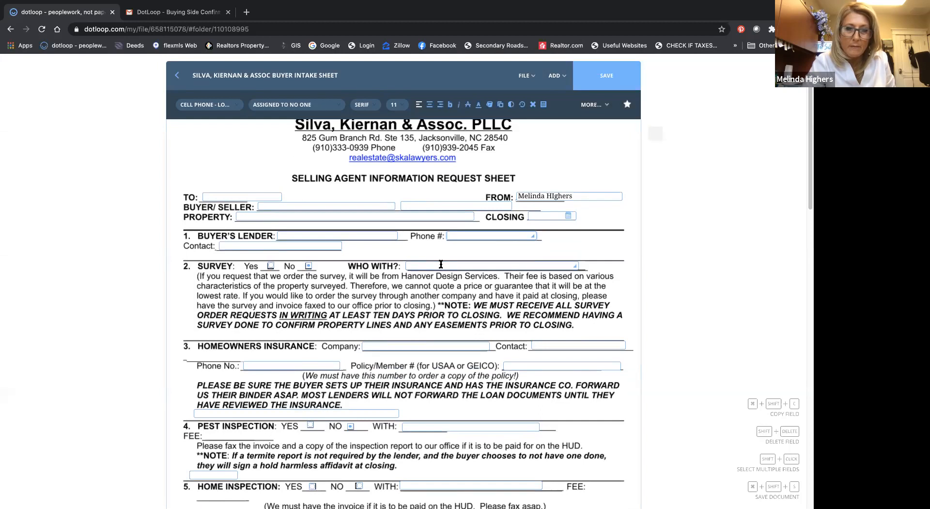
scroll(440, 264, "down", 3)
scroll(441, 264, "down", 4)
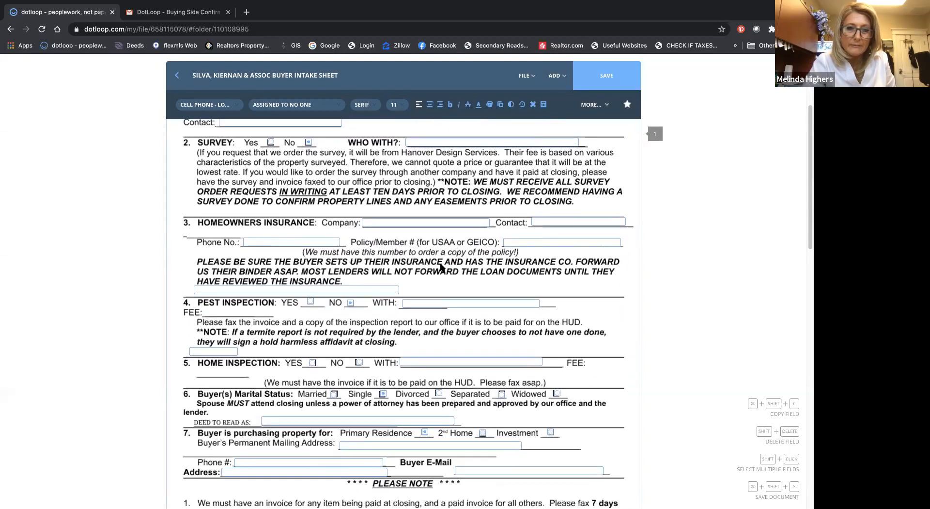
scroll(441, 266, "up", 3)
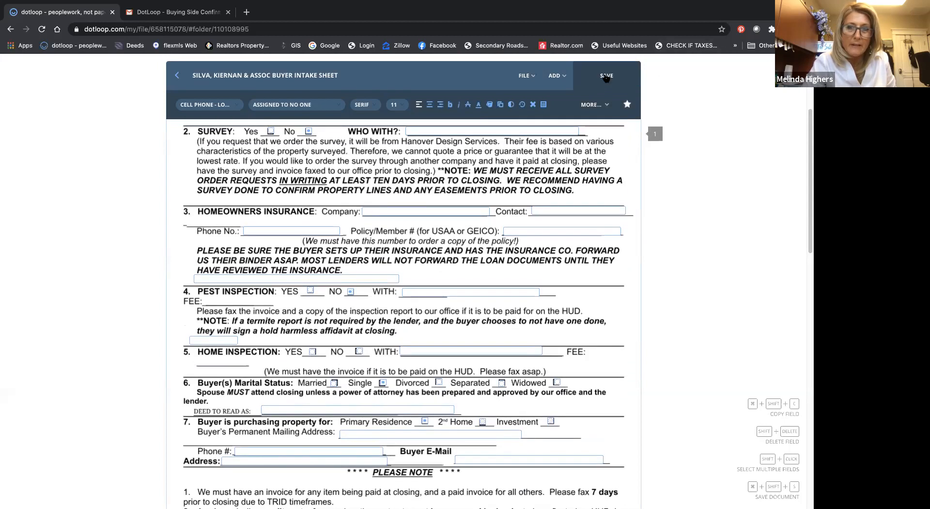
left_click(606, 78)
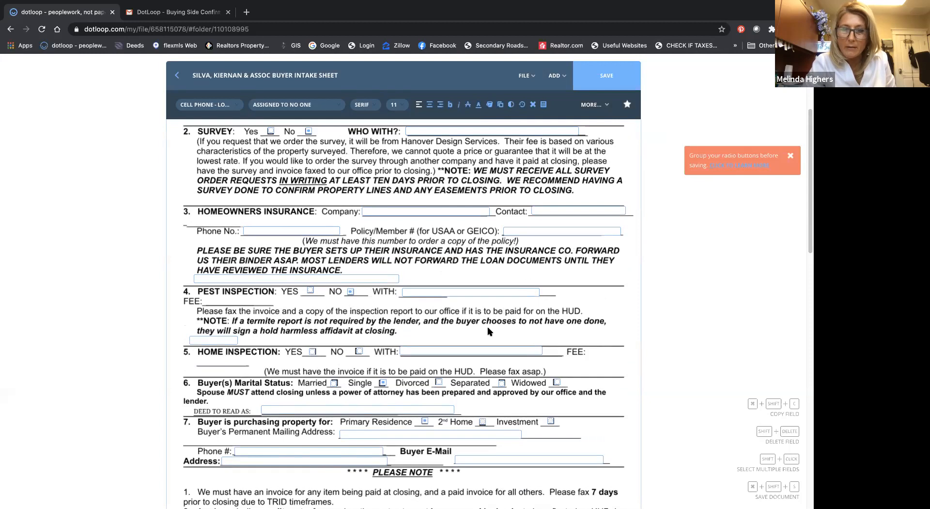
Step: Group the Primary Residence, 2nd Home and Investment radio buttons in item 7 and save the template
scroll(477, 389, "up", 1)
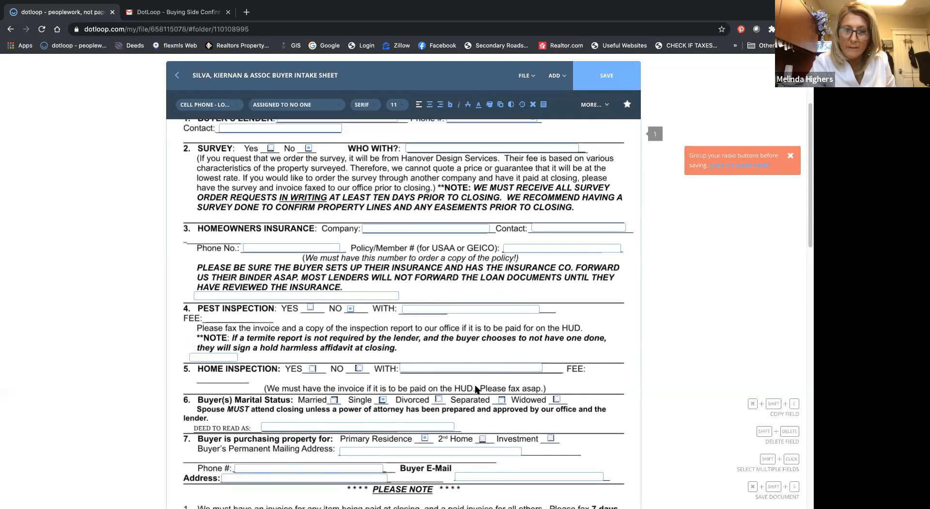
scroll(477, 390, "down", 1)
scroll(475, 389, "down", 1)
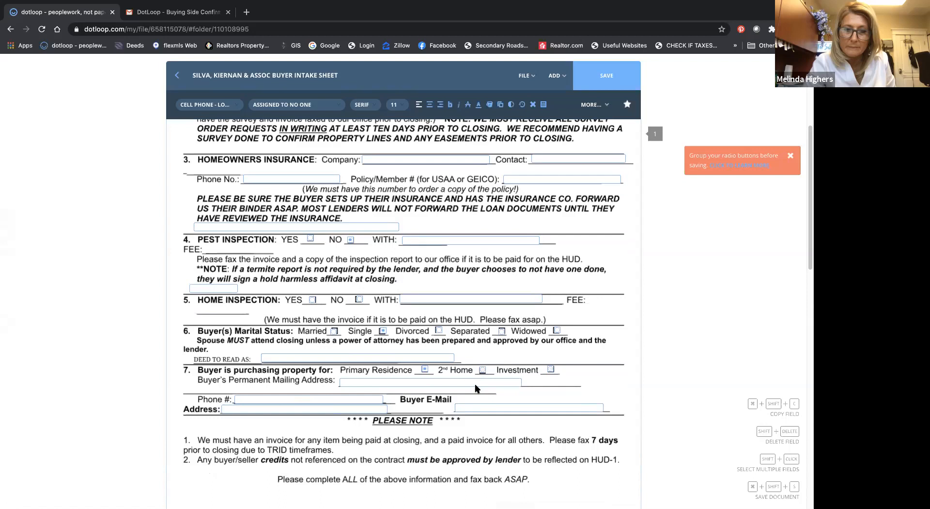
left_click(560, 376)
left_click_drag(560, 375, 419, 368)
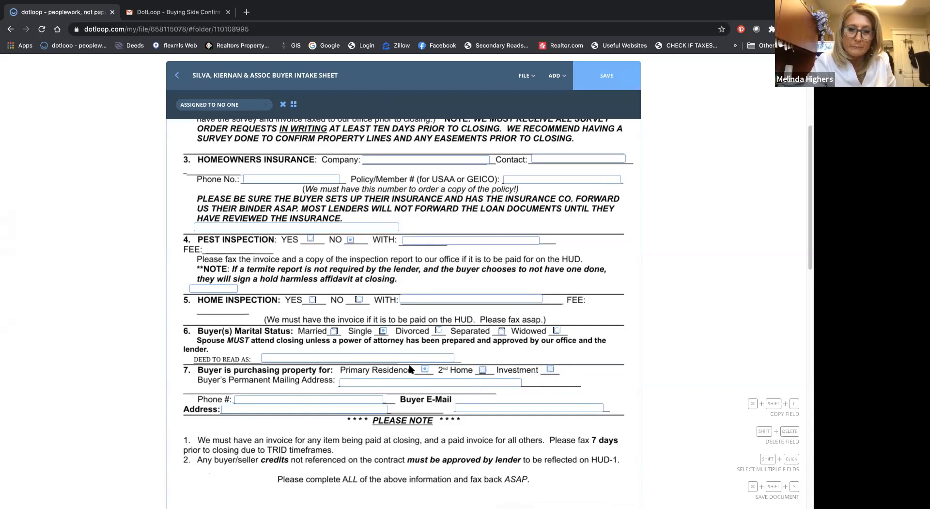
left_click_drag(425, 369, 439, 368)
scroll(571, 384, "down", 1)
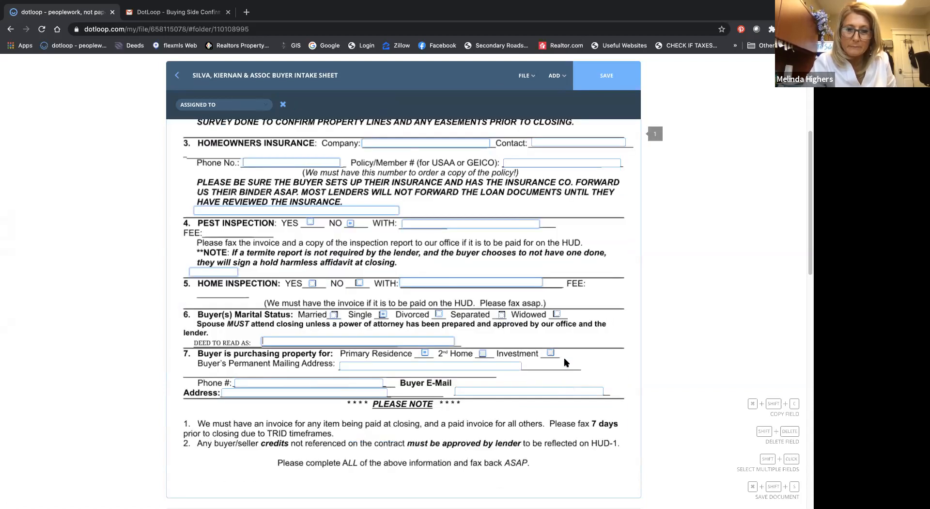
left_click_drag(565, 361, 421, 351)
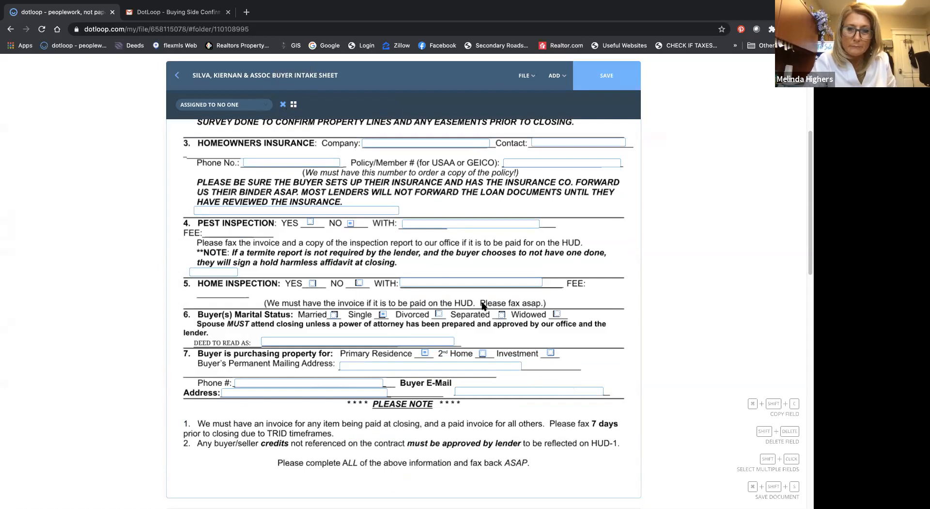
left_click(606, 78)
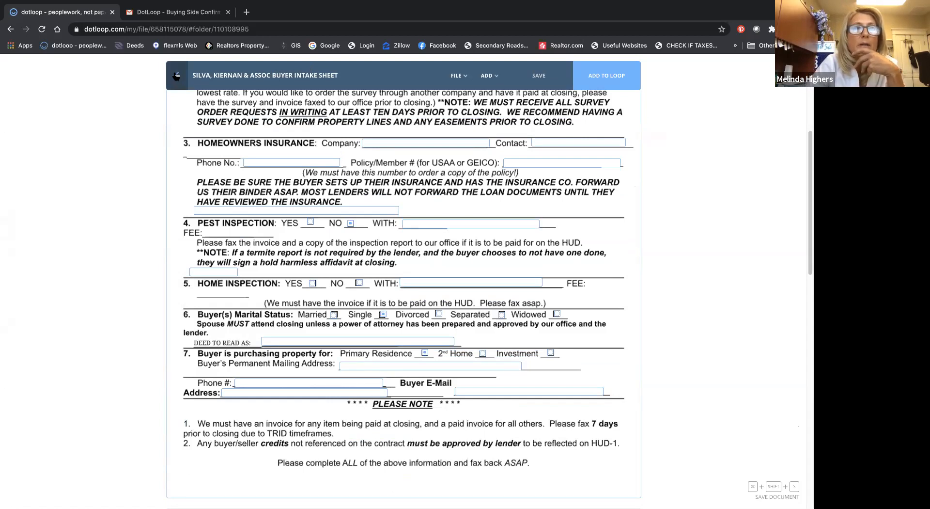
Step: Leave the template, open the Pre-Offer purchase loop from the loops list and dismiss its introductory message
left_click(177, 76)
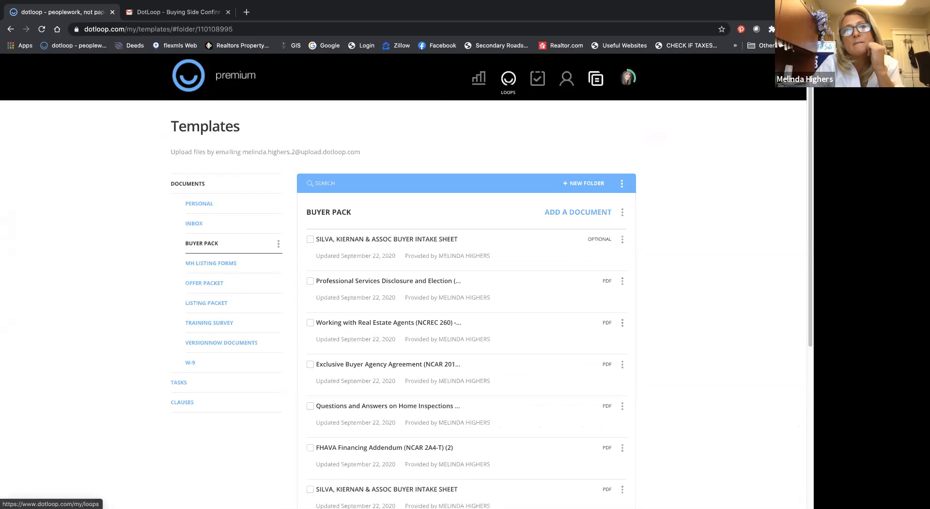
left_click(508, 80)
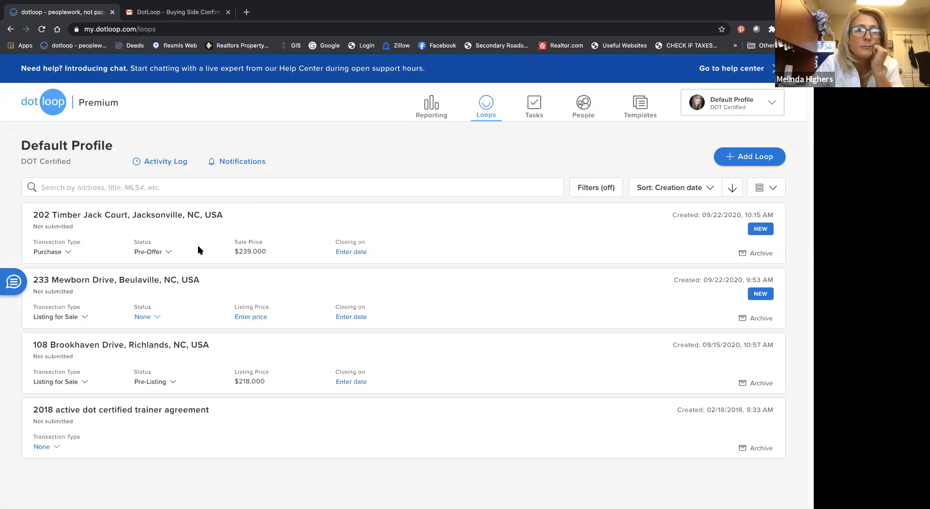
left_click(115, 216)
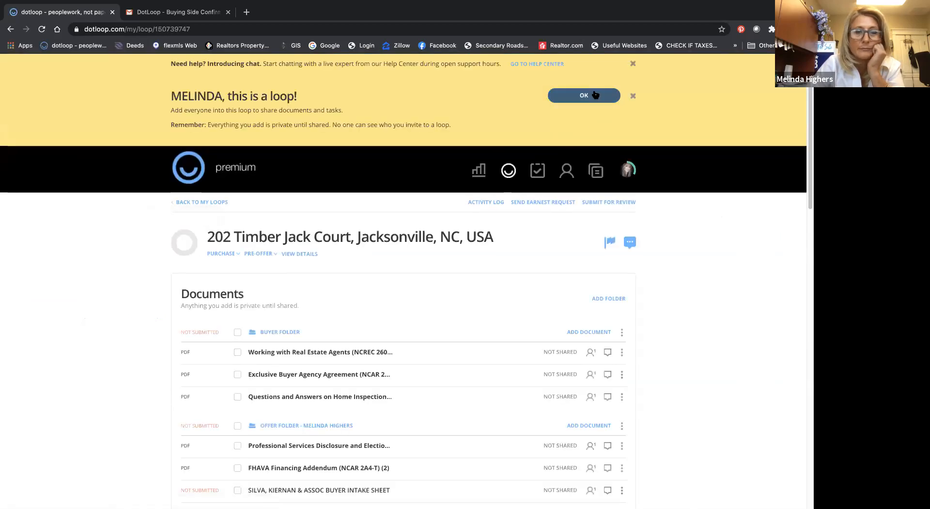
left_click(595, 94)
Step: Archive the existing SILVA, KIERNAN & ASSOC BUYER INTAKE SHEET in the loop's offer folder
scroll(255, 296, "down", 2)
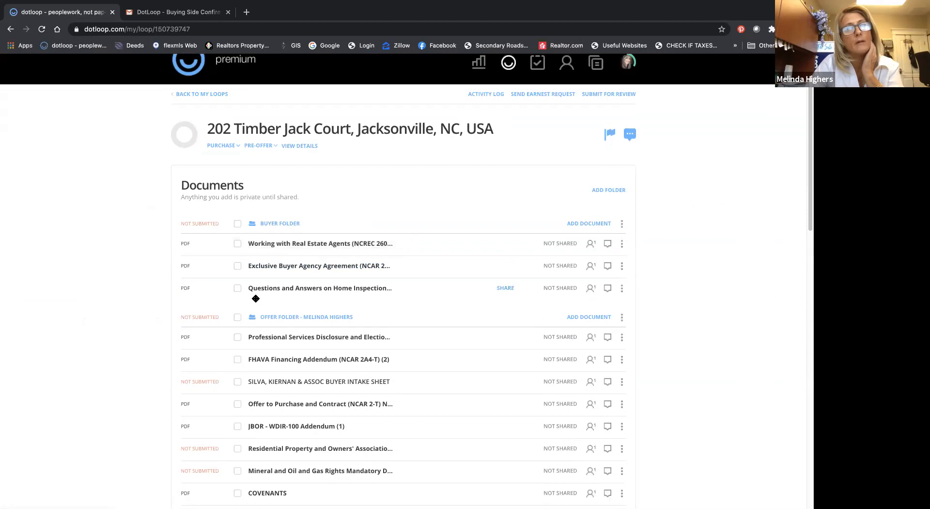
scroll(255, 298, "down", 3)
scroll(255, 298, "down", 1)
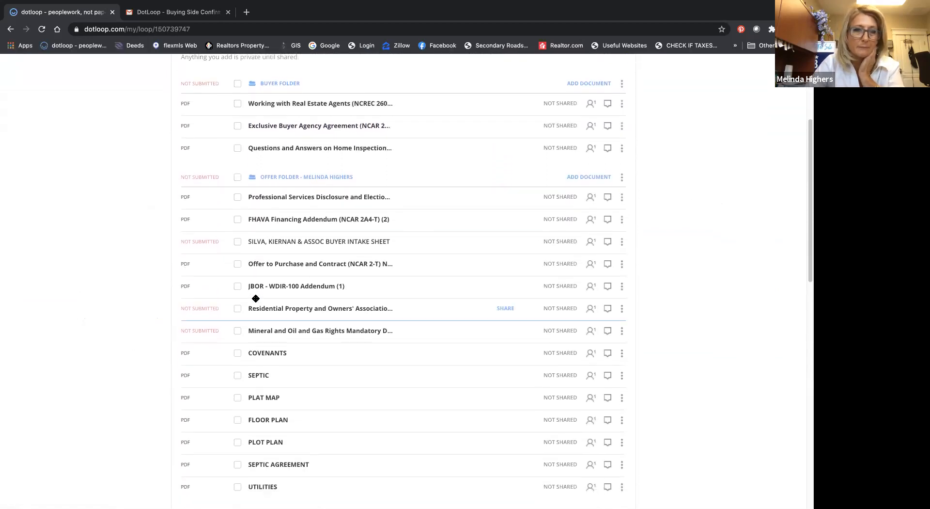
left_click(237, 242)
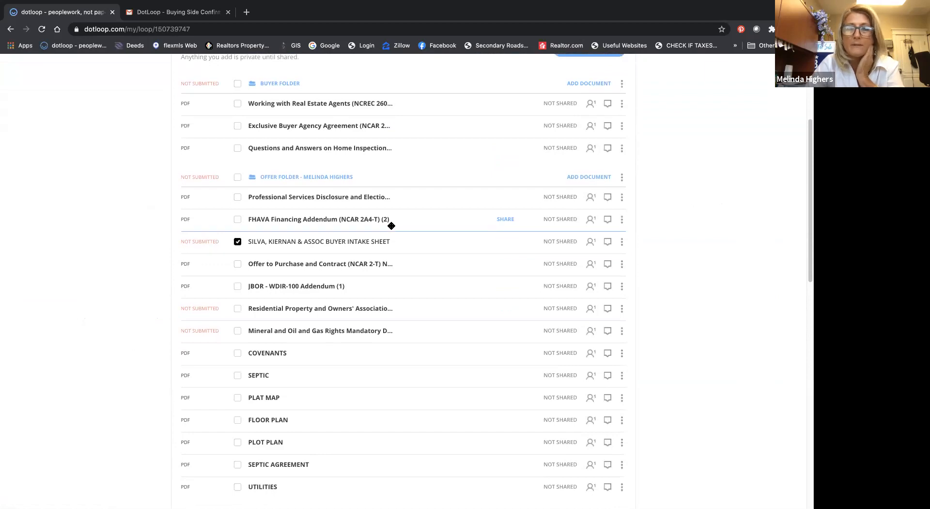
scroll(510, 228, "up", 3)
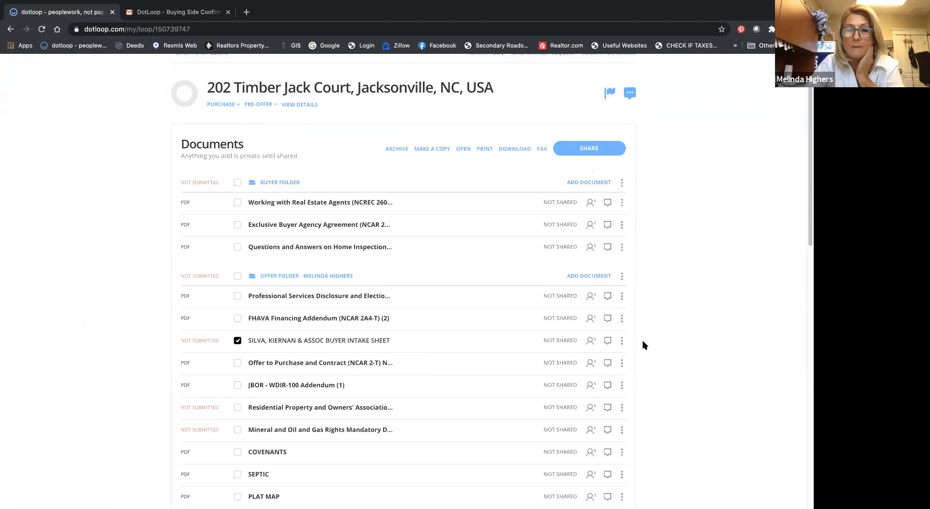
left_click(622, 341)
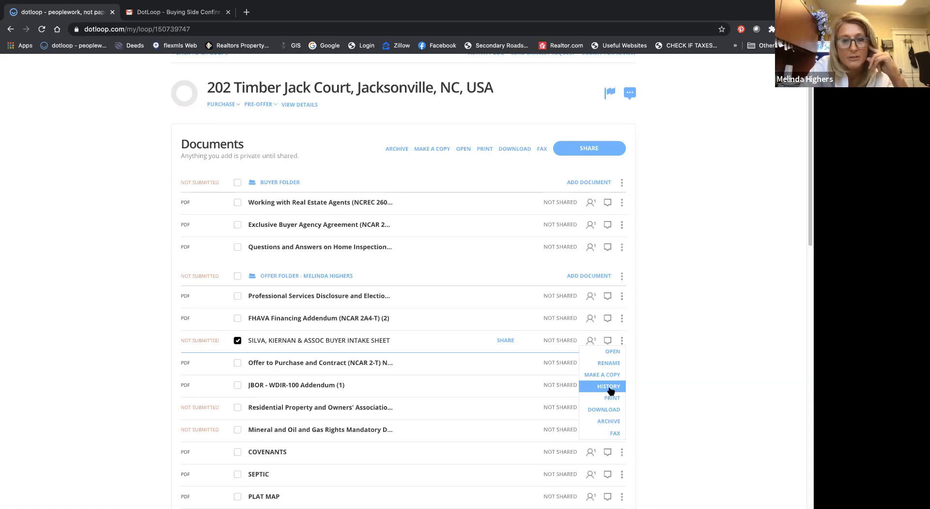
left_click(609, 421)
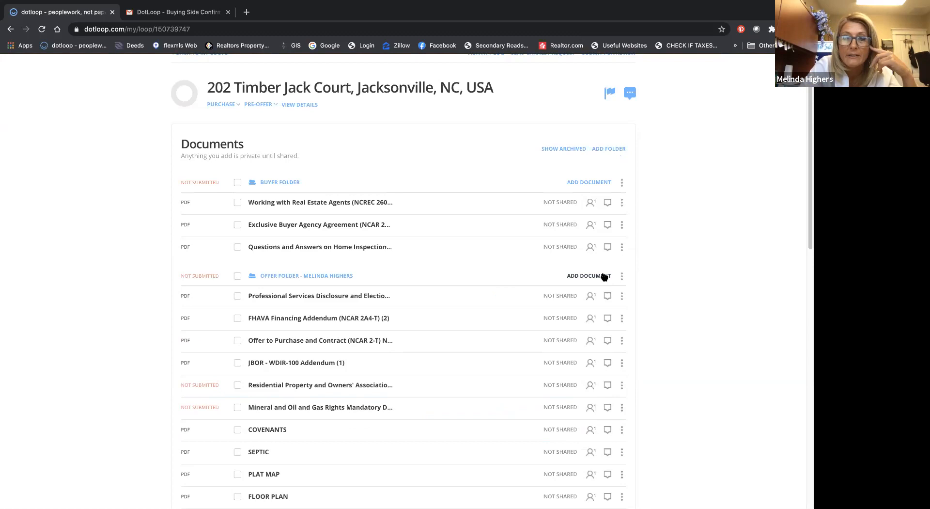
Step: Copy the SILVA, KIERNAN & ASSOC BUYER INTAKE SHEET from the Buyer Pack templates into the offer folder
left_click(604, 276)
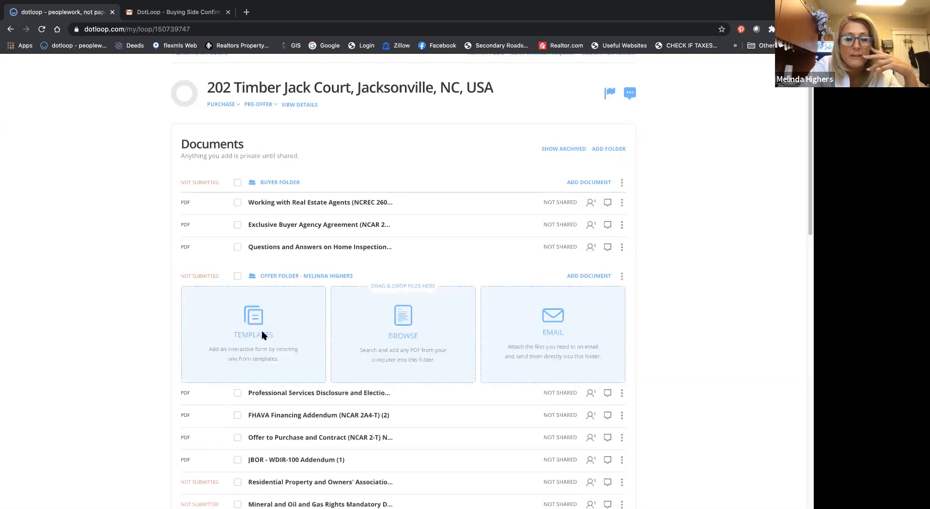
left_click(262, 334)
left_click(274, 279)
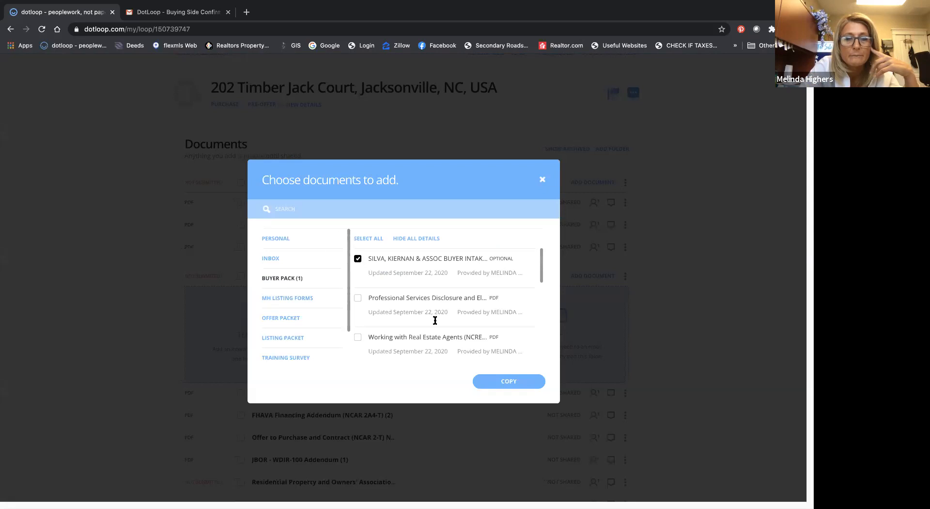
left_click(496, 383)
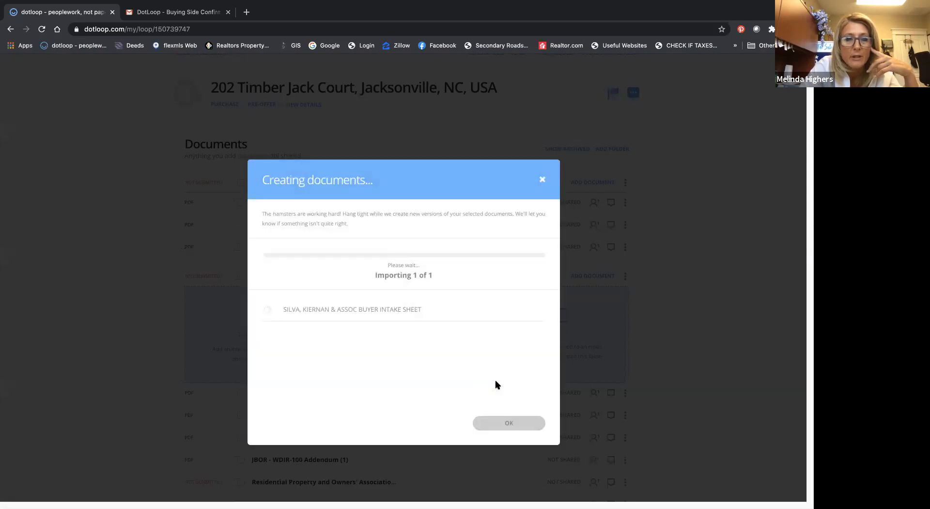
left_click(508, 423)
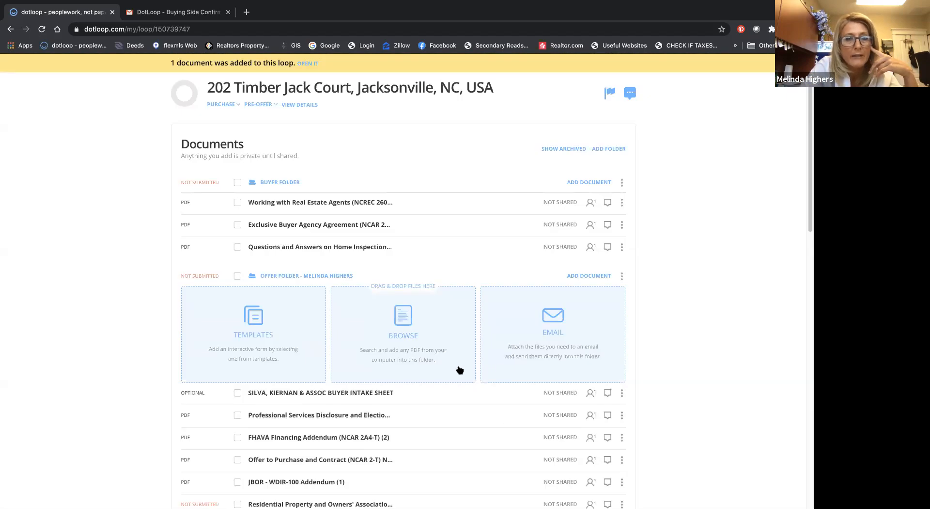
Step: Open the purchase loop's details and look through its financial, contract, referral and listing sections
scroll(460, 369, "up", 2)
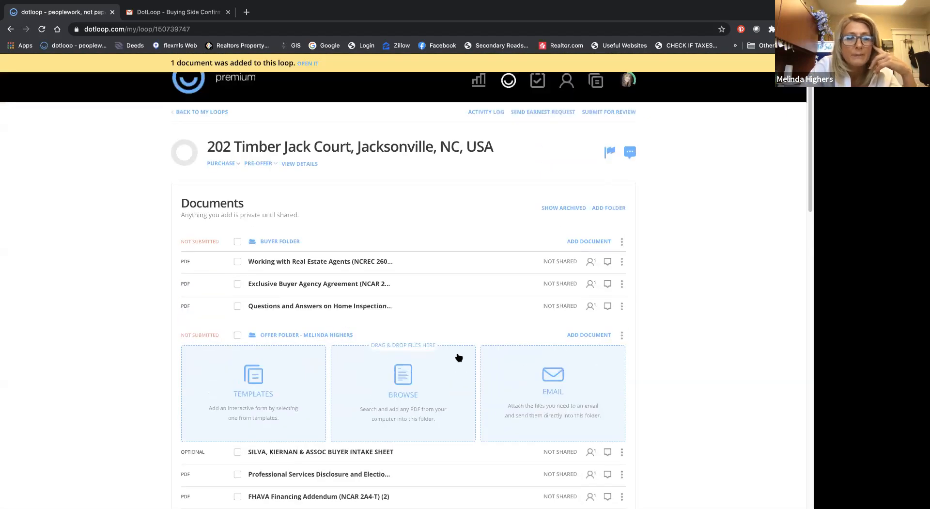
left_click(312, 166)
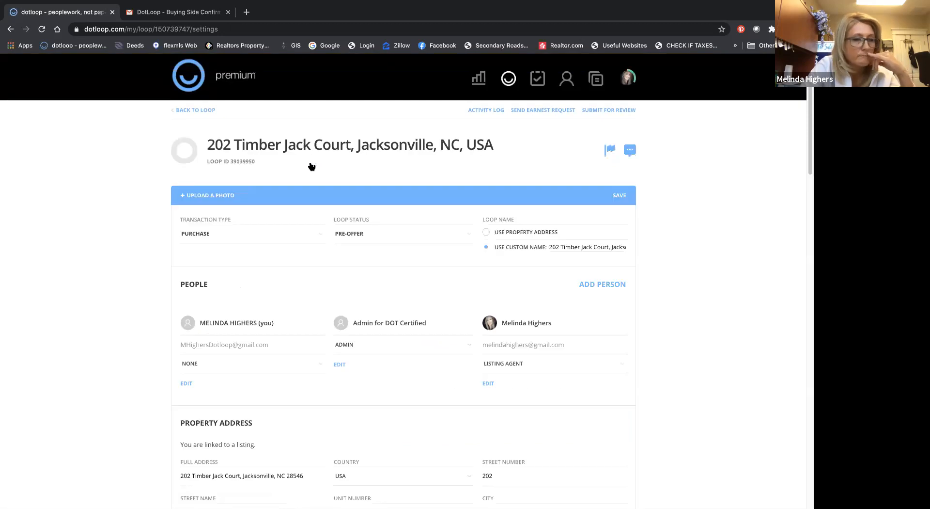
left_click(352, 235)
scroll(352, 234, "down", 4)
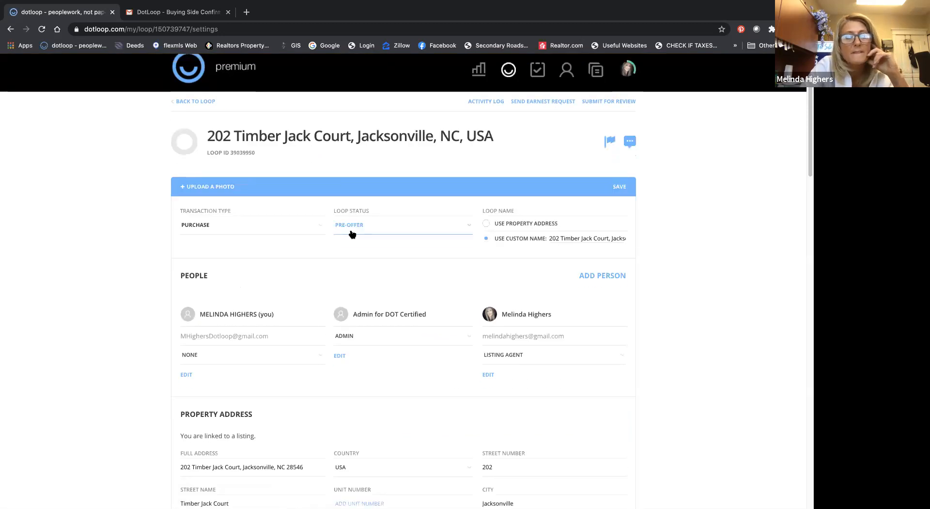
scroll(353, 235, "down", 10)
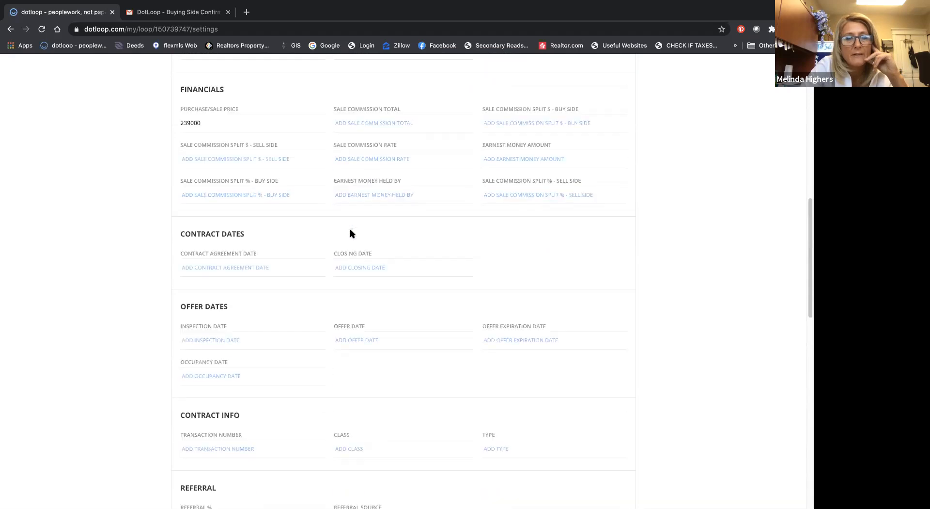
scroll(351, 233, "down", 7)
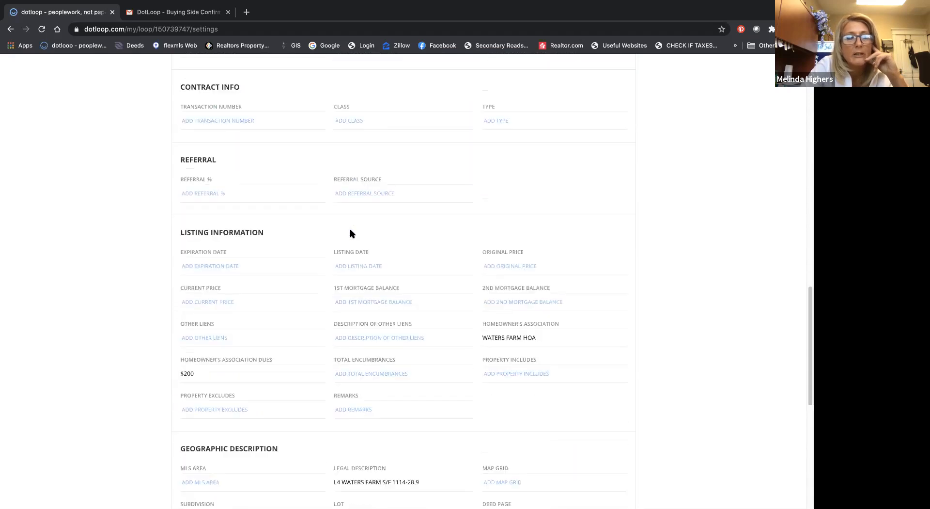
scroll(350, 230, "down", 4)
Step: Set the loop owner's own role in the People section to Buying Agent
scroll(351, 231, "up", 10)
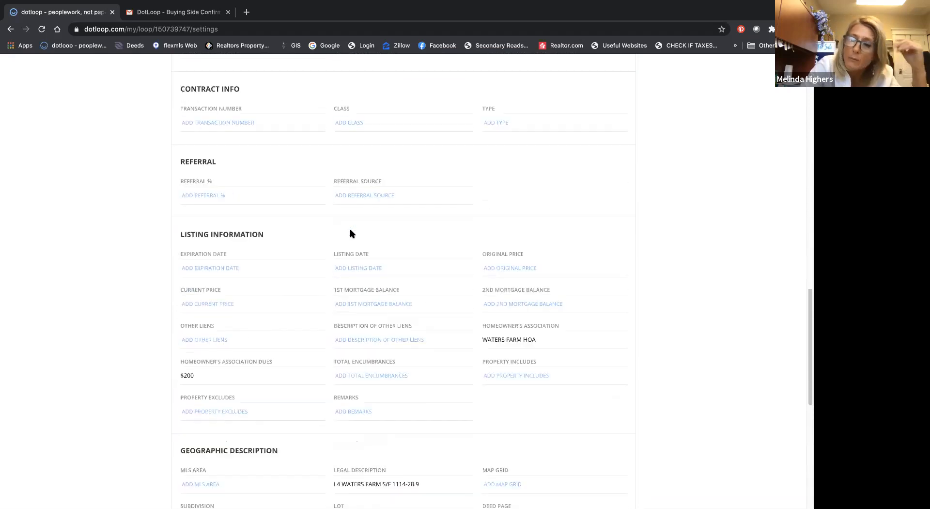
scroll(351, 233, "up", 13)
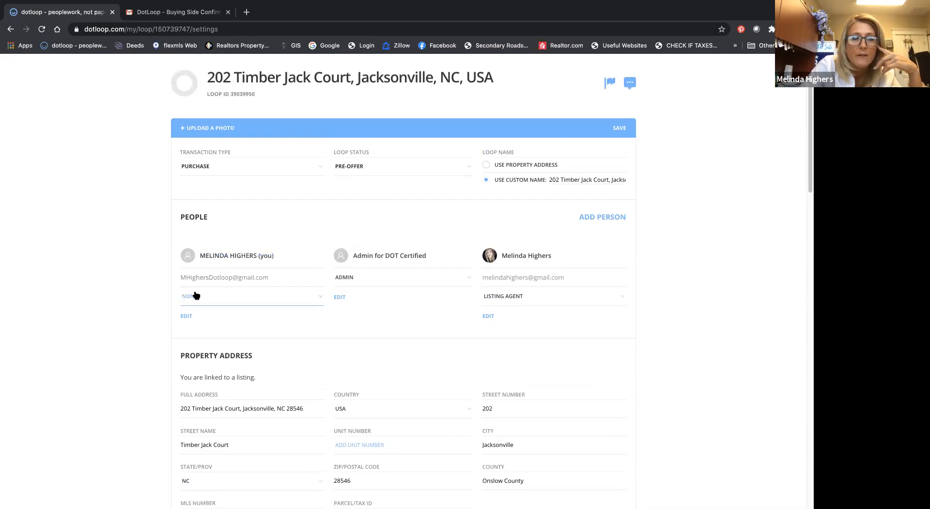
left_click(311, 295)
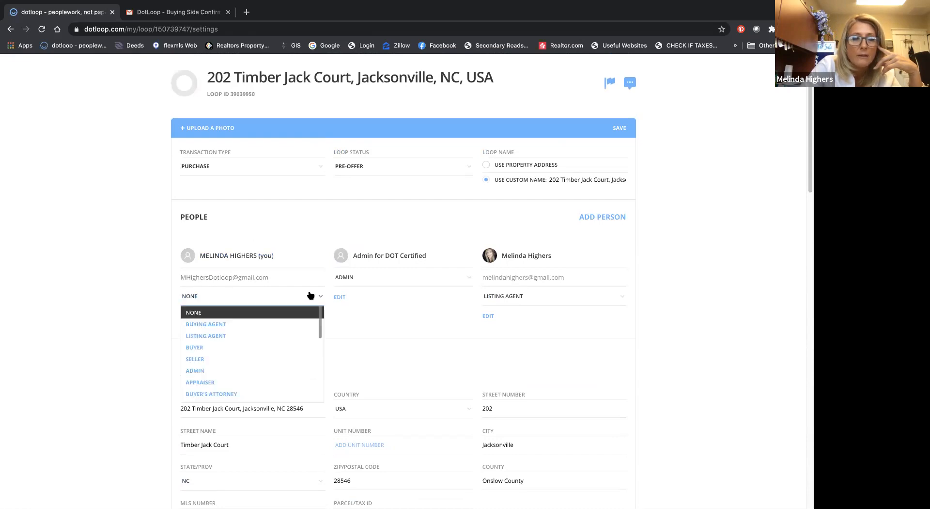
left_click(245, 324)
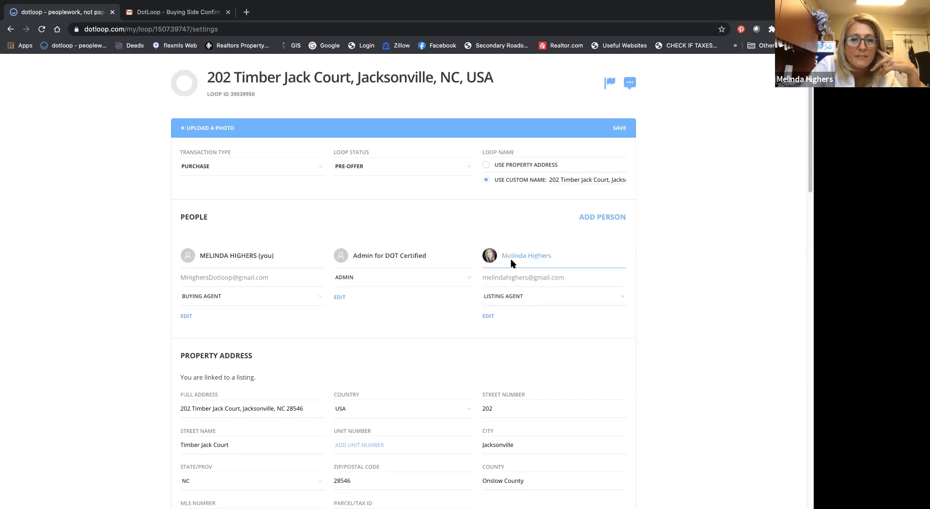
Step: Review the Property Address and Financials sections of the loop details
scroll(511, 263, "down", 3)
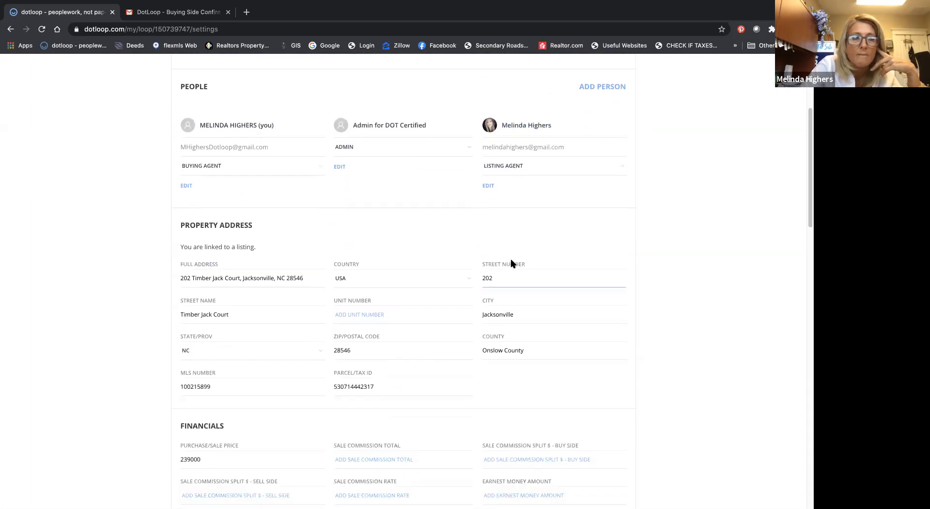
scroll(511, 263, "down", 1)
left_click(240, 213)
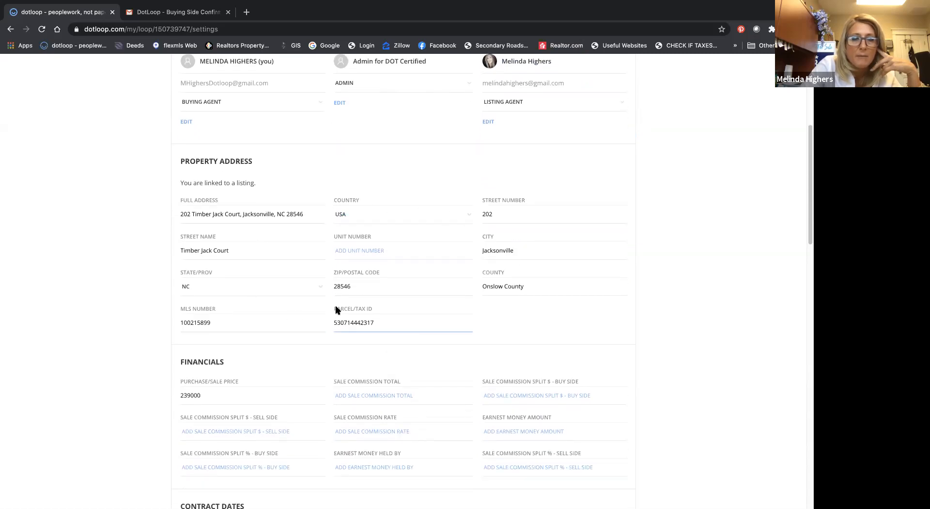
scroll(338, 310, "down", 3)
scroll(338, 310, "down", 2)
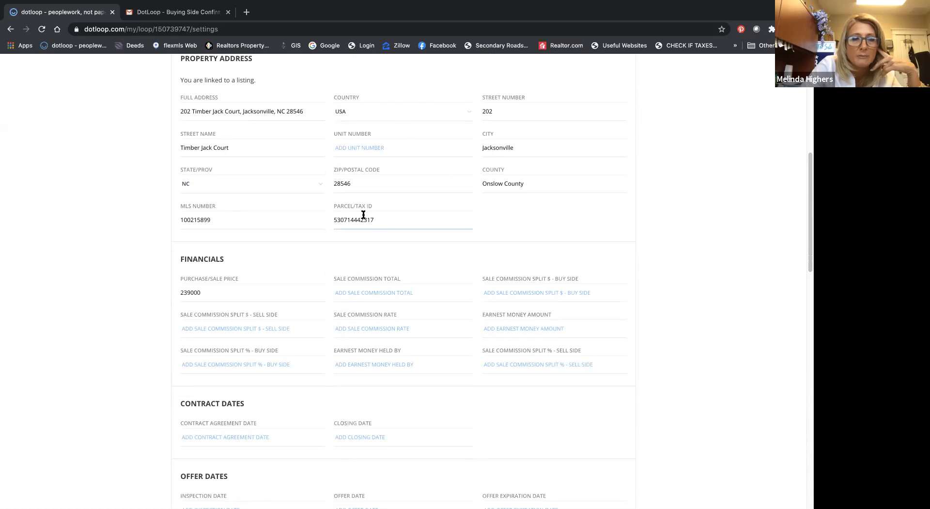
scroll(364, 215, "down", 4)
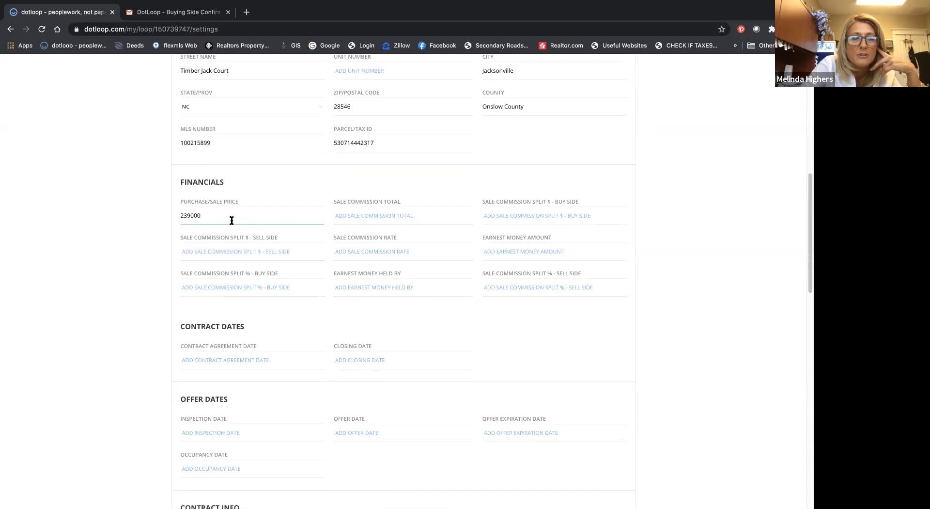
scroll(231, 219, "down", 2)
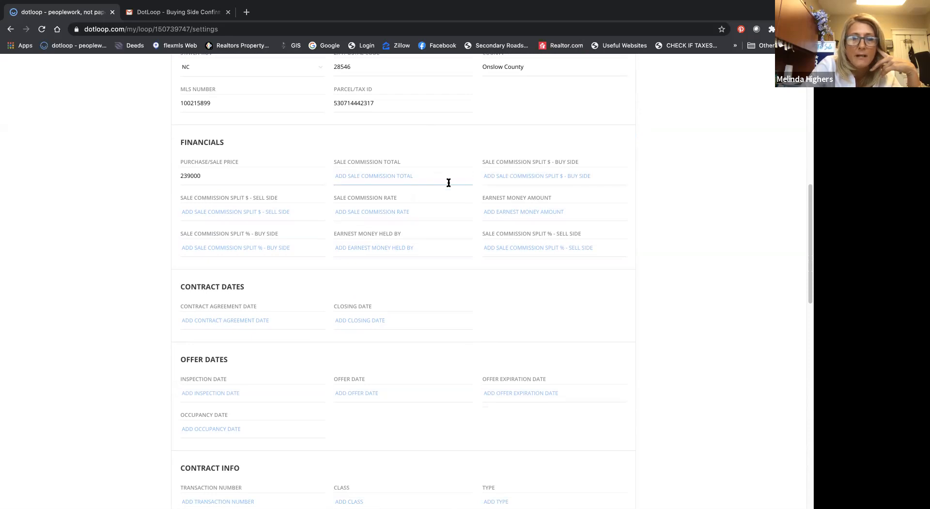
Step: Under Contract Dates, set the closing date to 10/02/2020 and the contract agreement date to 09/22/2020
scroll(411, 203, "down", 3)
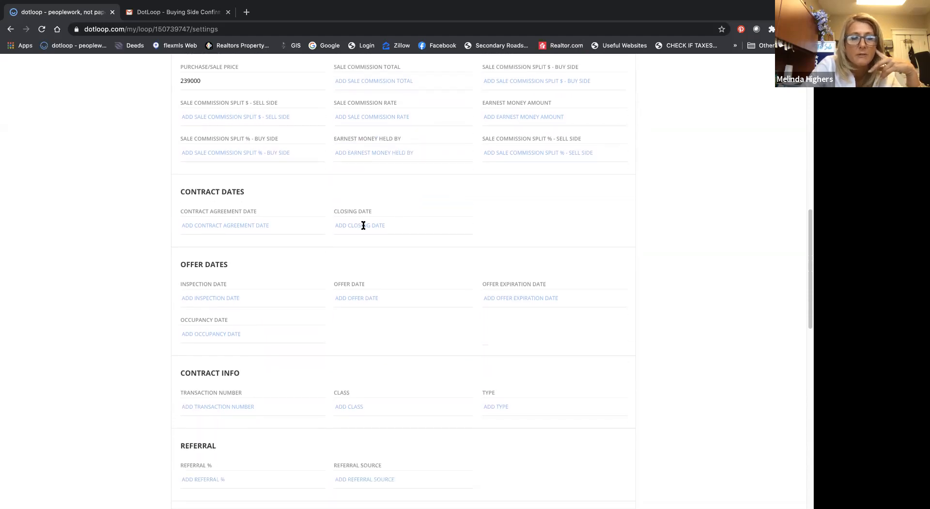
left_click(362, 225)
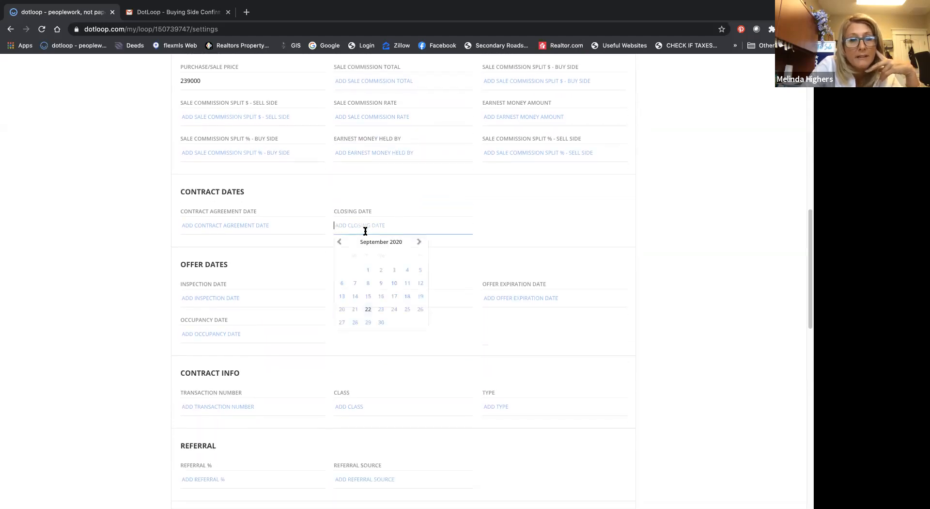
left_click(419, 242)
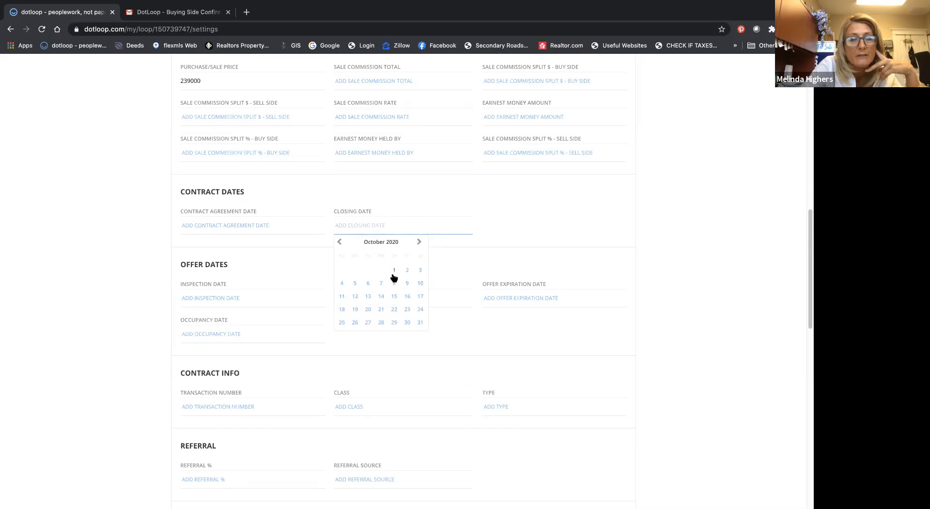
left_click(408, 270)
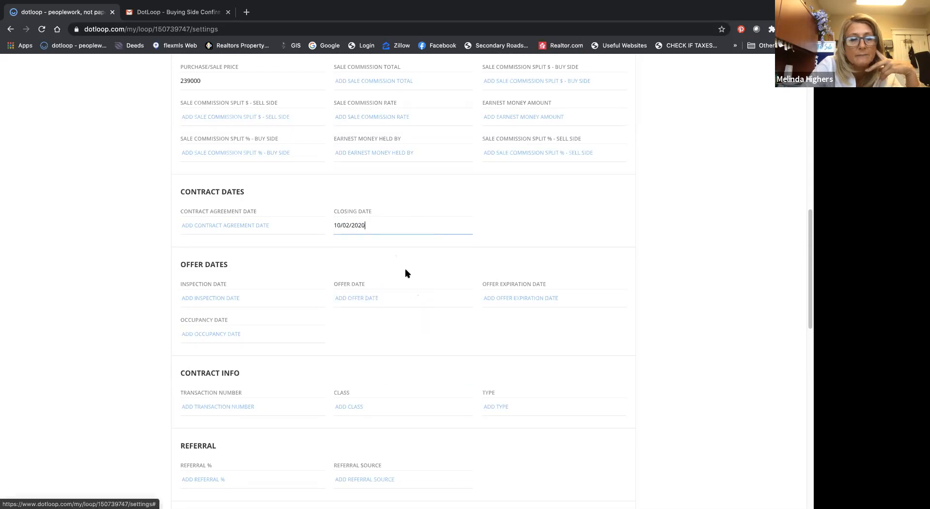
left_click(261, 224)
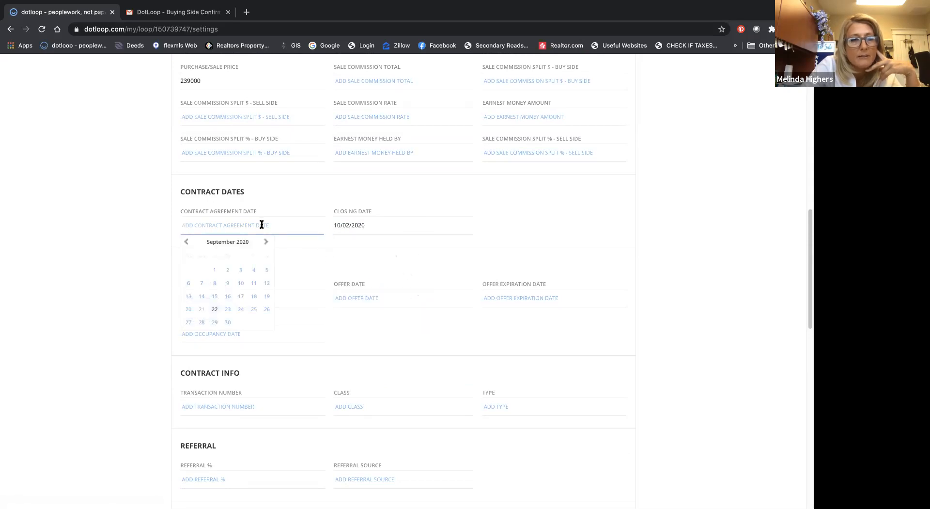
left_click(215, 309)
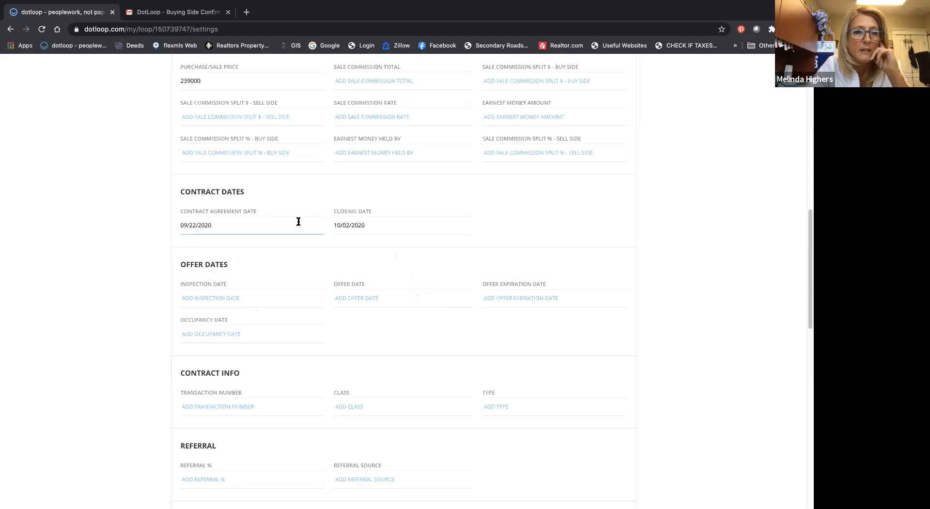
Step: Under Offer Dates, set the inspection date to 09/29/2020, the offer date to 09/22/2020 and the offer expiration date to 09/23/2020
scroll(214, 269, "down", 2)
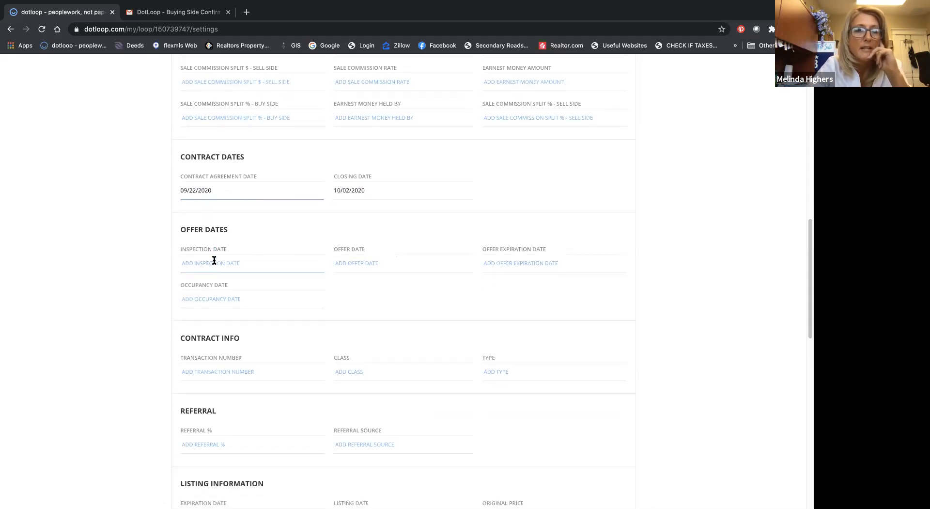
left_click(214, 261)
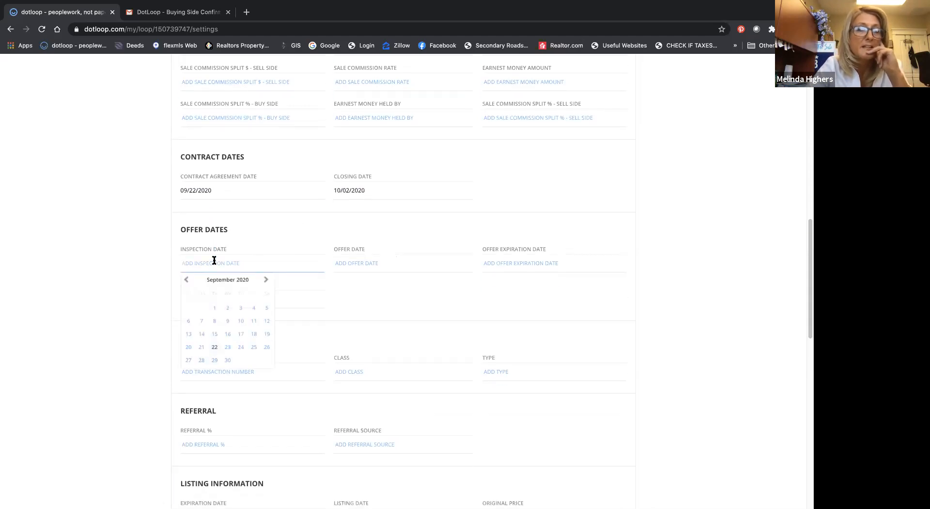
left_click(214, 360)
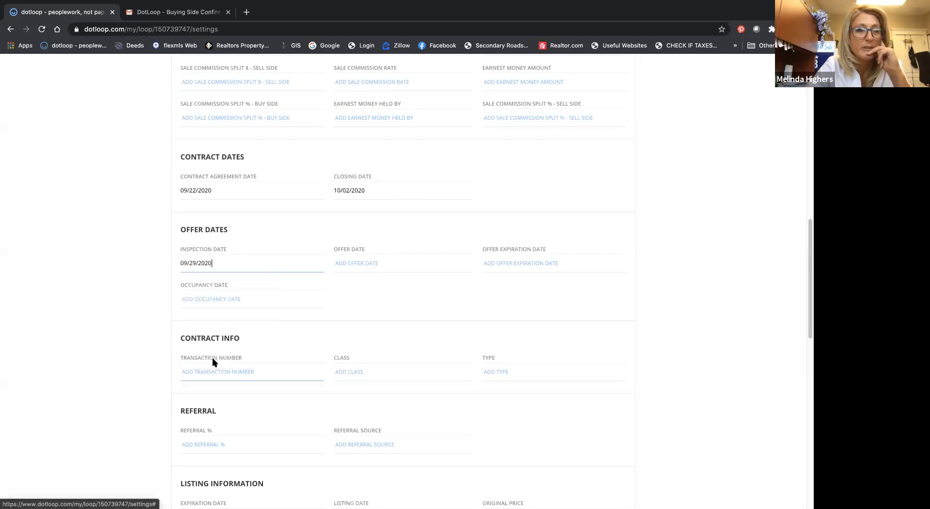
left_click(355, 263)
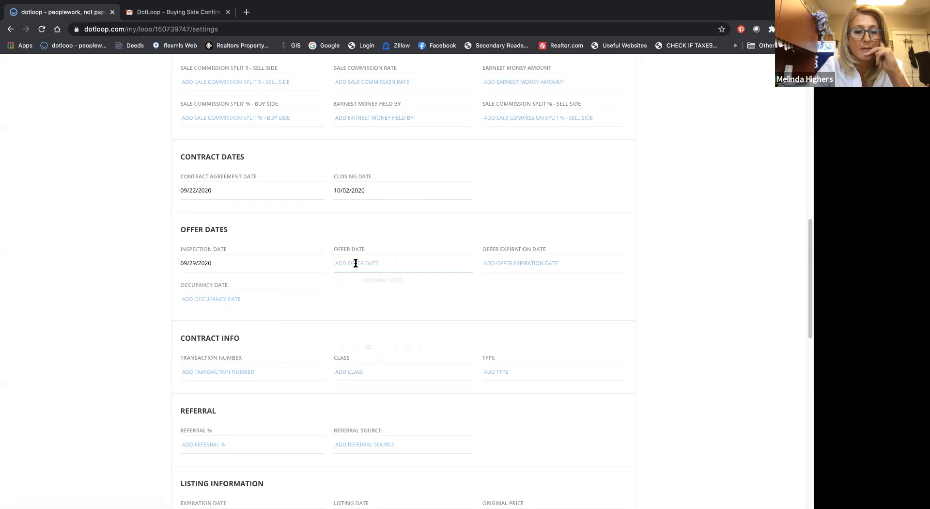
left_click(367, 348)
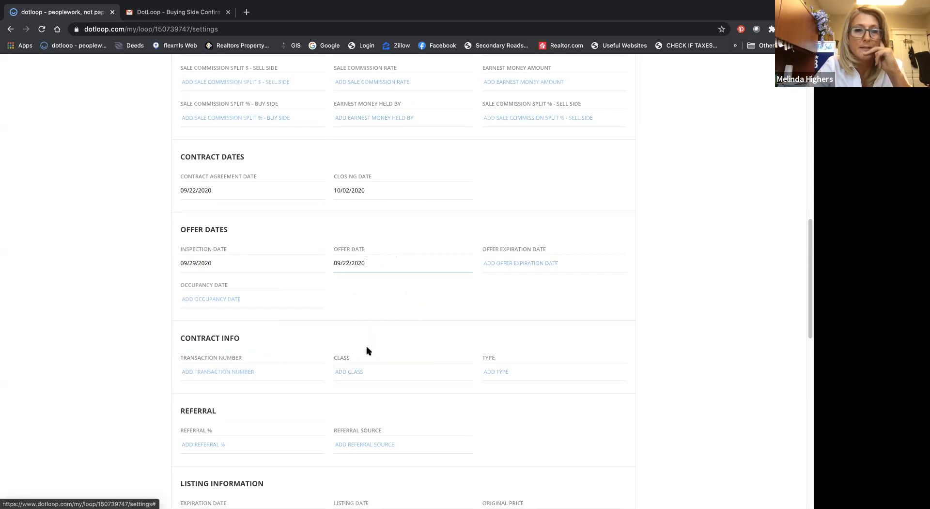
left_click(511, 262)
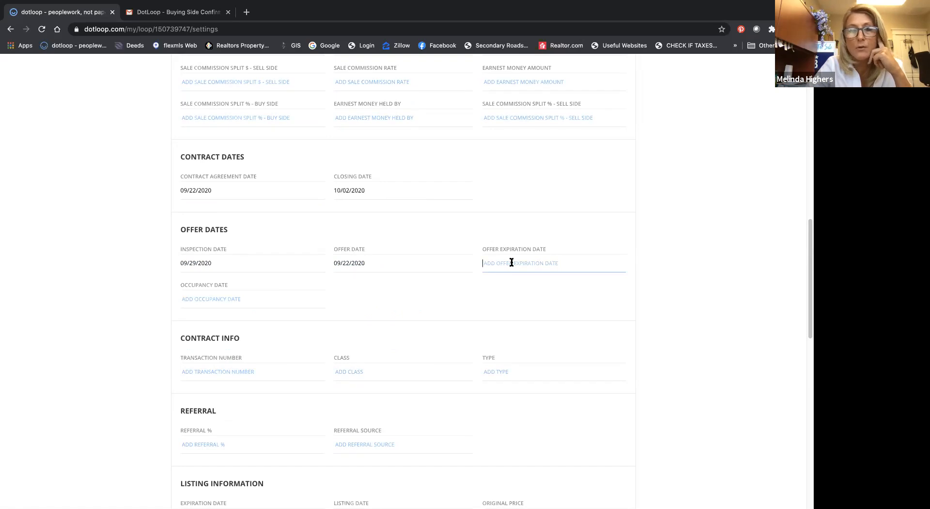
left_click(532, 349)
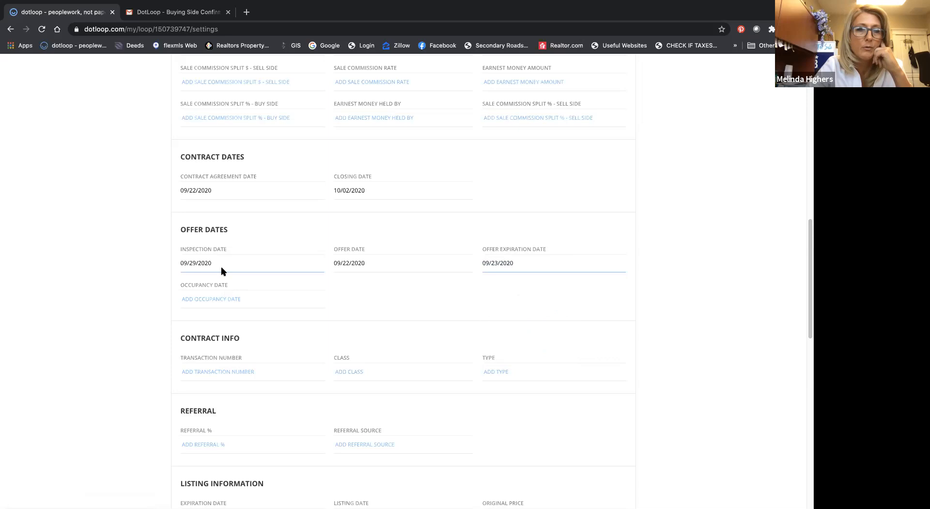
Step: Review the Contract Info, Referral, Listing Information and Geographic Description sections of the loop details
scroll(206, 298, "down", 1)
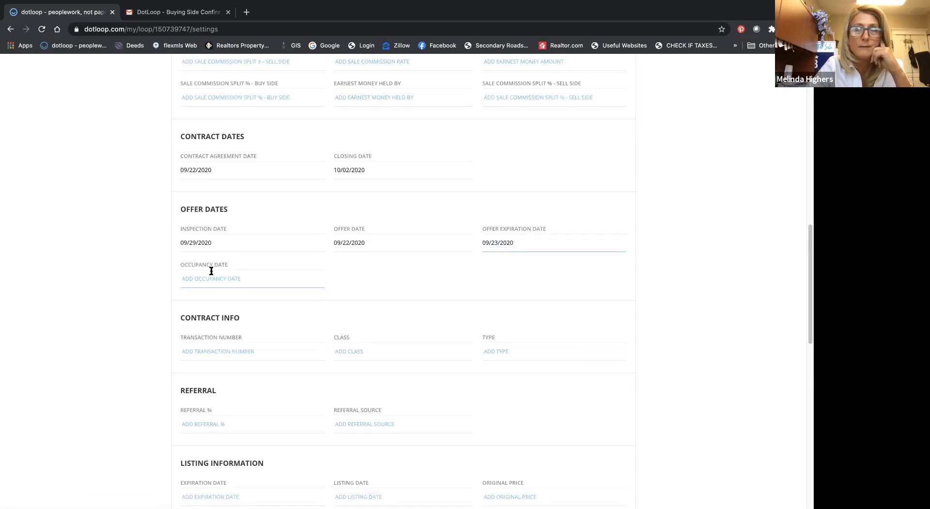
scroll(194, 276, "down", 3)
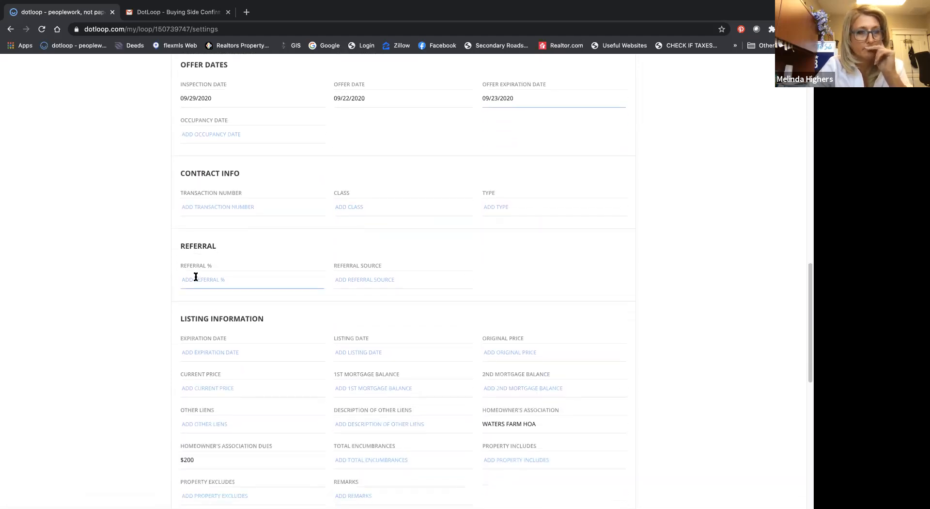
scroll(196, 278, "down", 2)
scroll(196, 276, "down", 1)
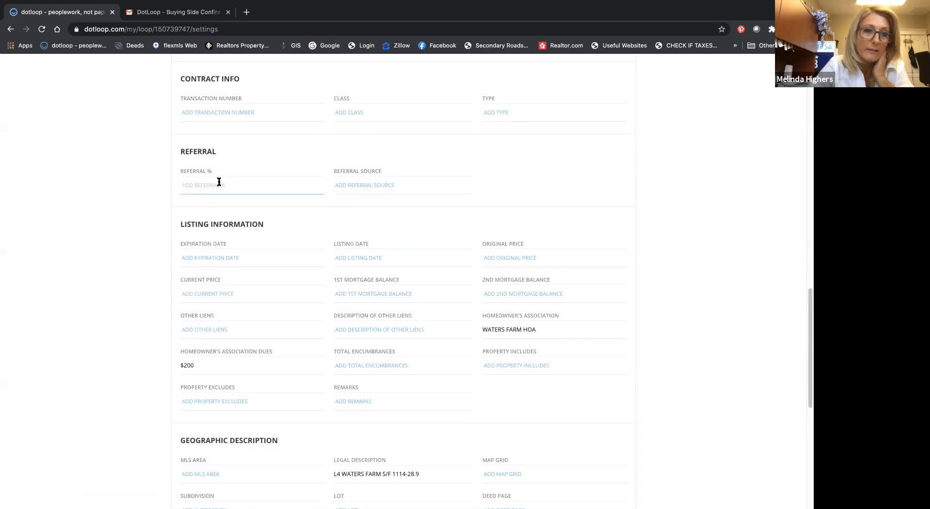
scroll(219, 182, "down", 1)
scroll(216, 216, "down", 4)
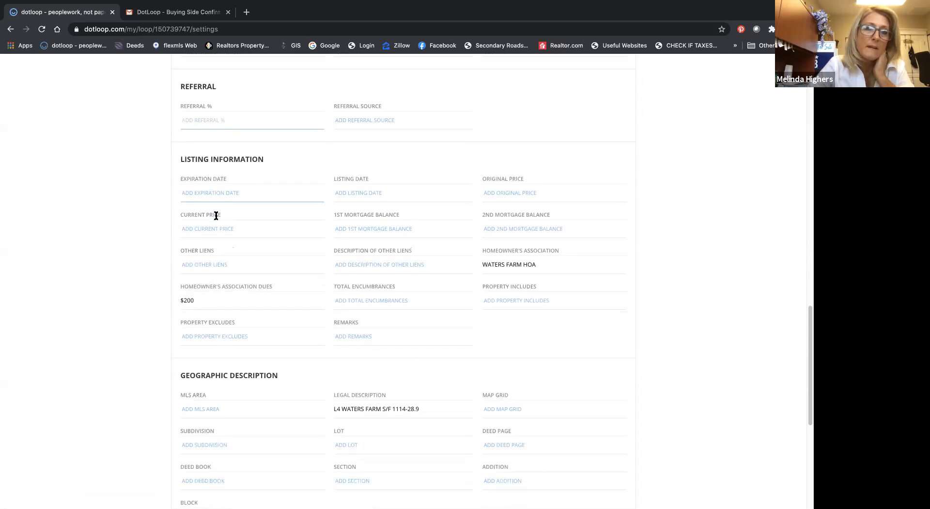
scroll(216, 216, "down", 3)
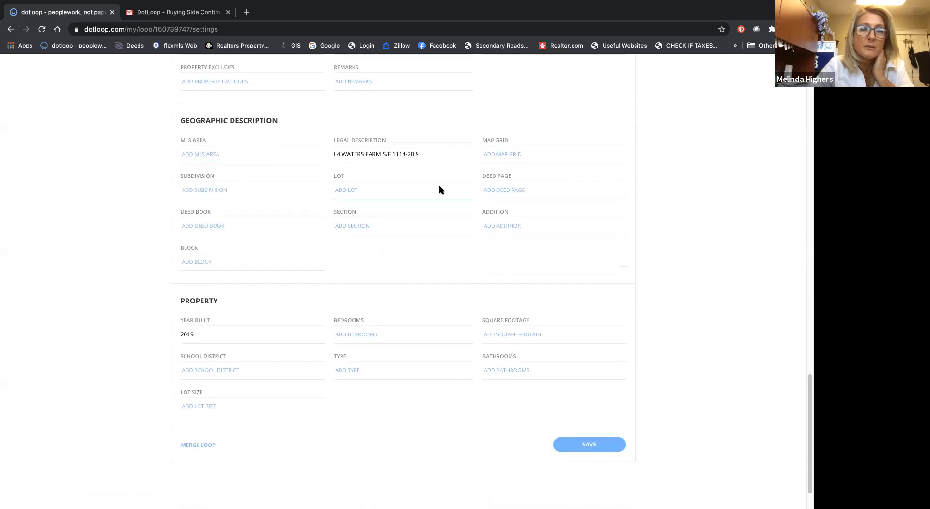
Step: Save the updated loop details
scroll(275, 204, "down", 1)
scroll(274, 204, "down", 1)
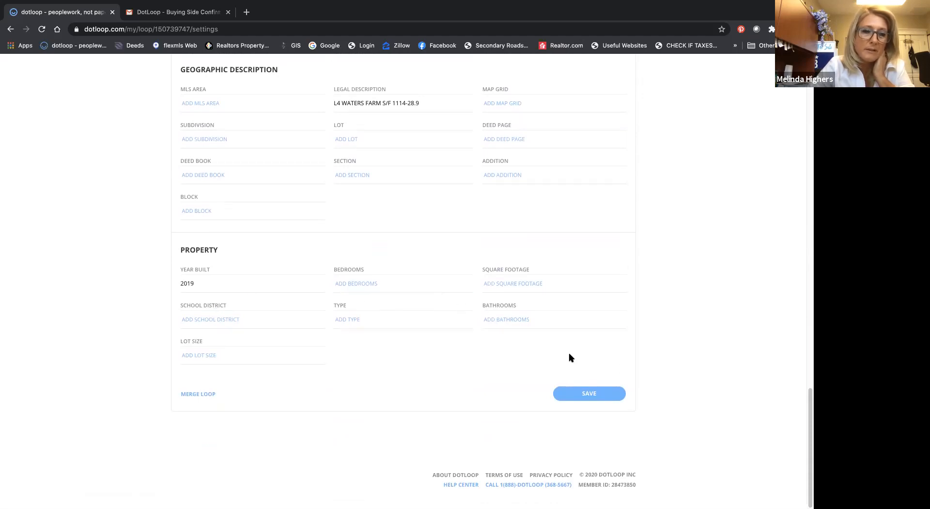
left_click(585, 395)
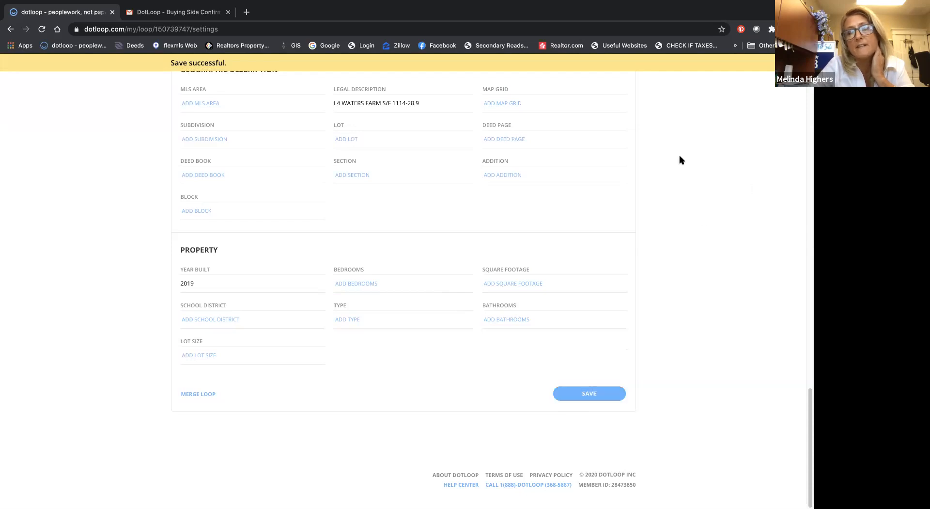
scroll(653, 166, "up", 10)
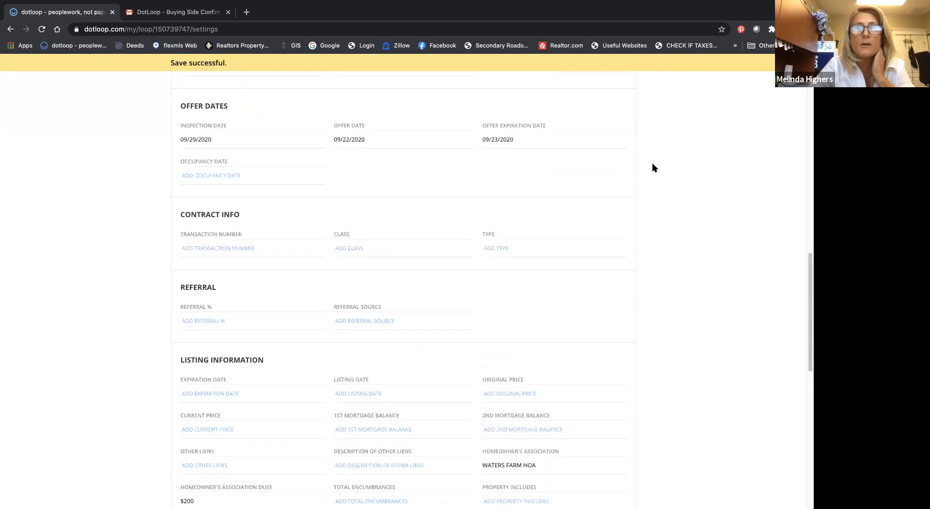
Step: Return to the loop's documents, dismiss the loop introduction notice and open the SILVA, KIERNAN & ASSOC BUYER INTAKE SHEET in the offer folder
scroll(653, 168, "up", 3)
scroll(542, 144, "up", 10)
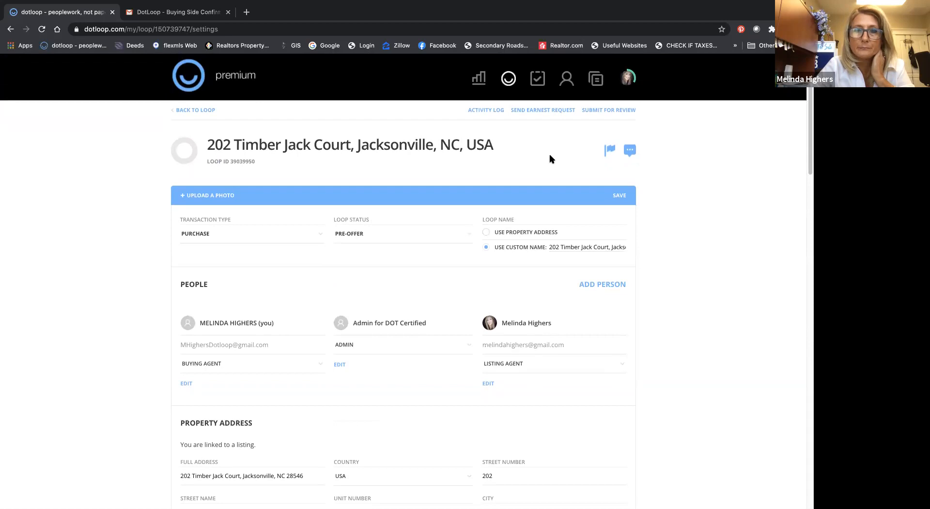
left_click(199, 110)
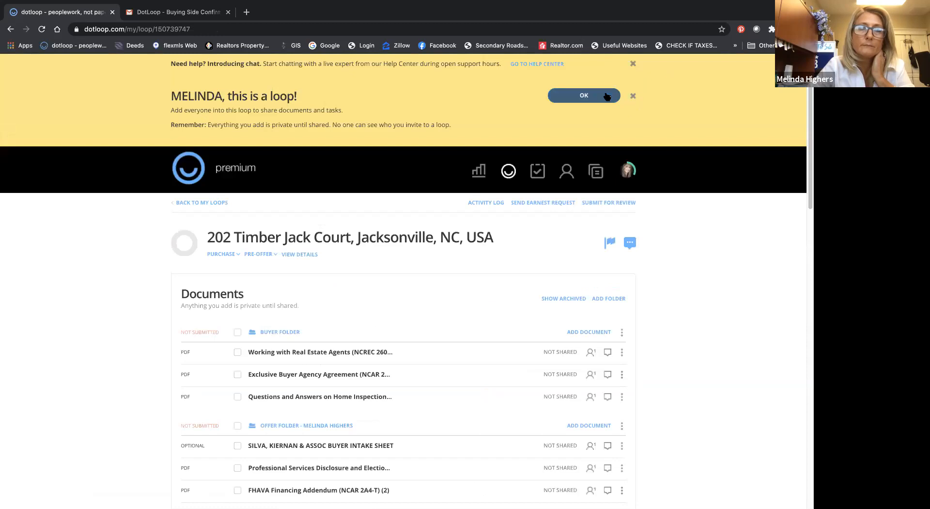
left_click(584, 96)
scroll(517, 126, "down", 3)
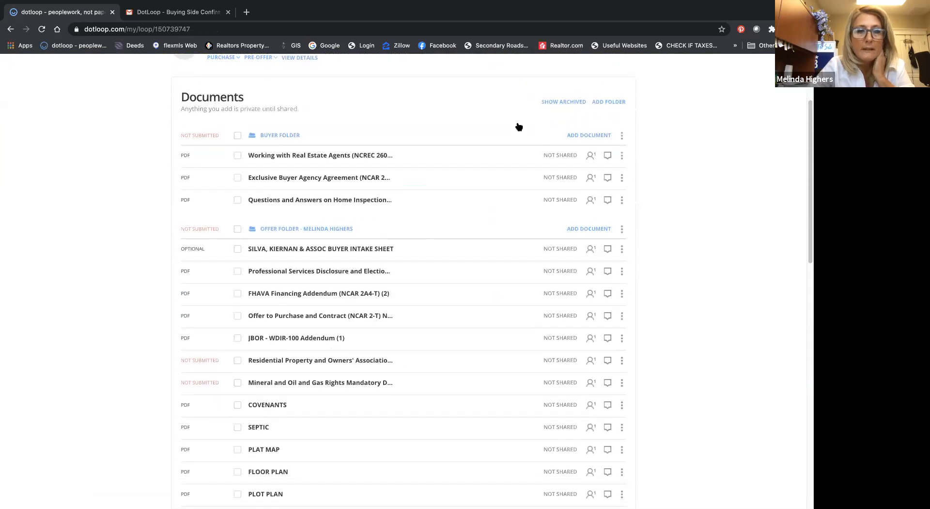
scroll(518, 125, "down", 2)
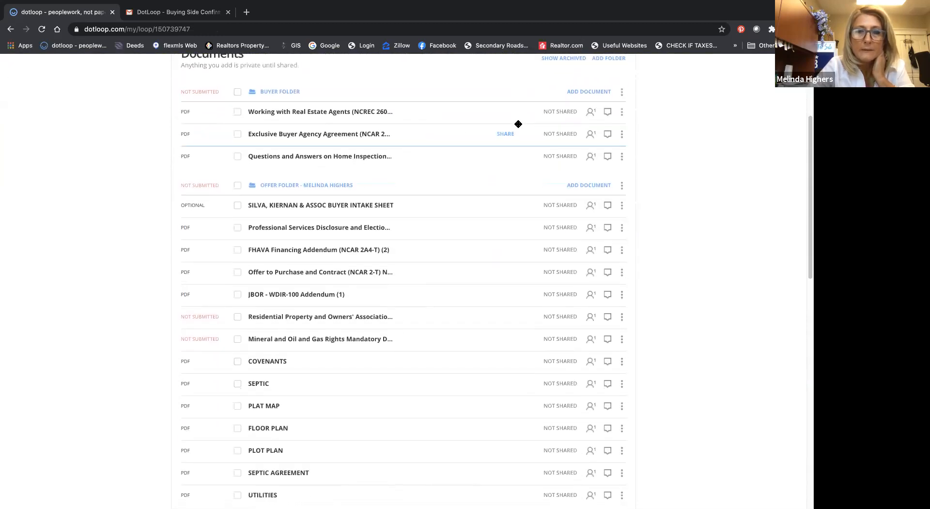
left_click(327, 207)
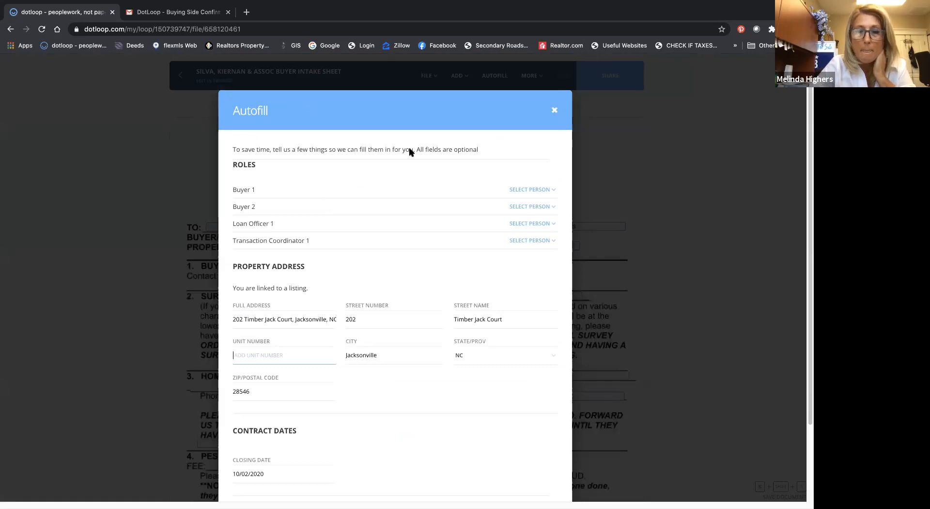
Step: In Autofill, assign Buyer 1 by adding the buyer's saved contact to the loop with the Buyer role
left_click(555, 192)
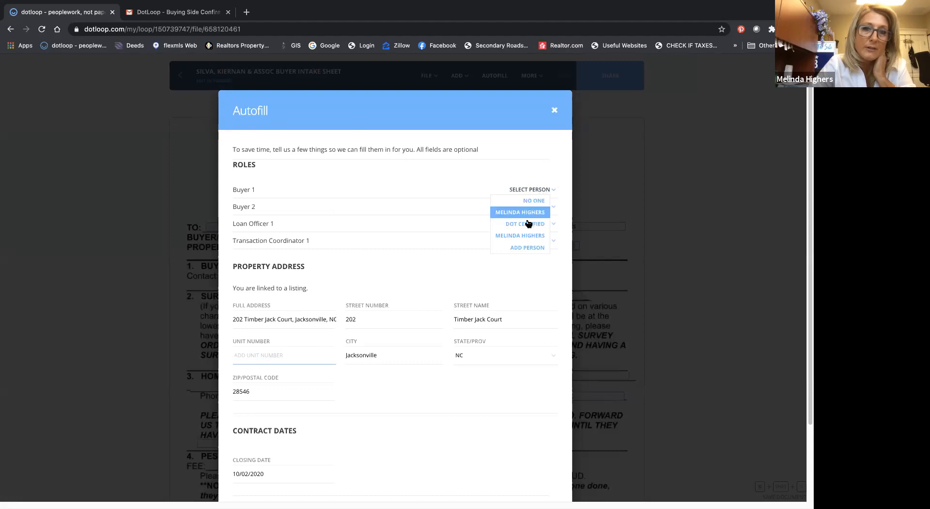
left_click(527, 249)
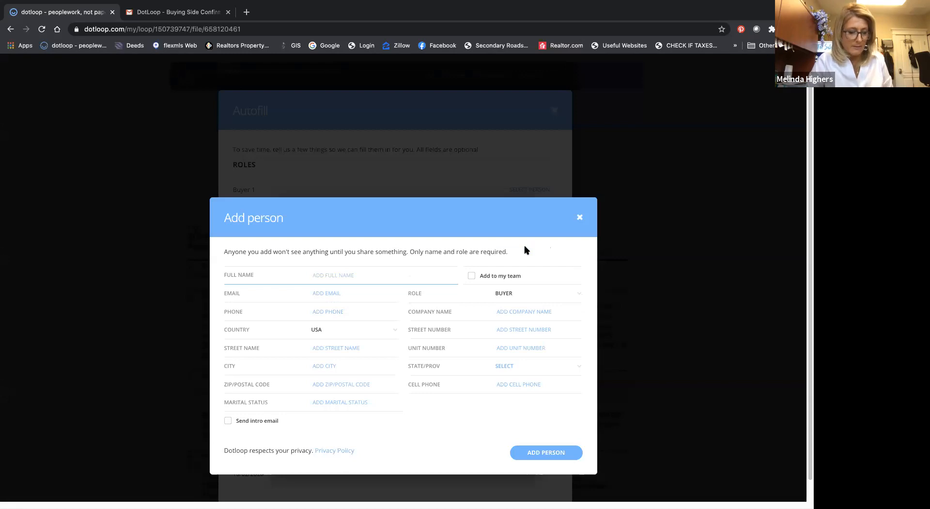
type("Ji")
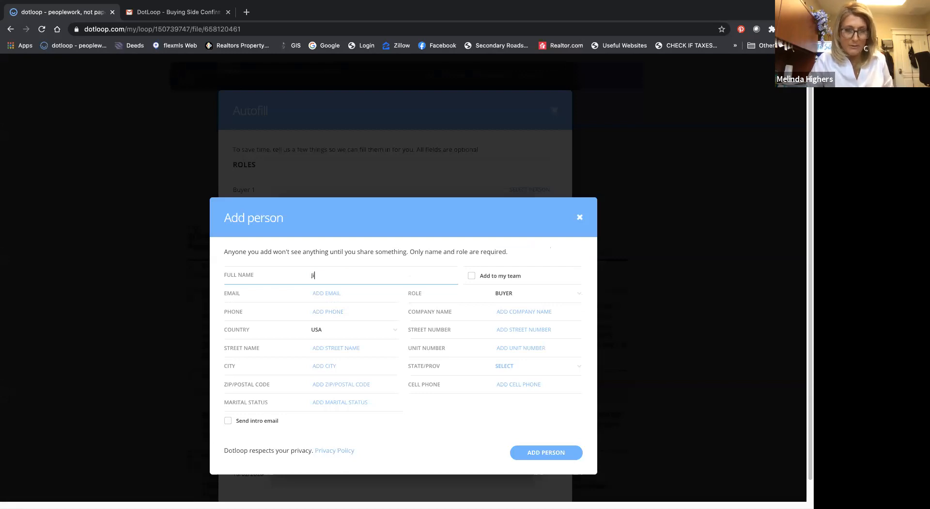
key("BackSpace")
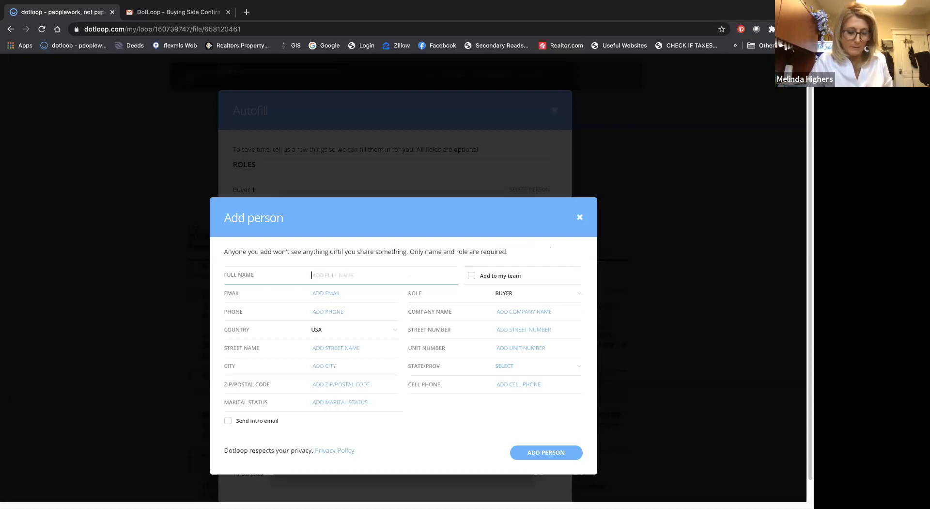
type("A")
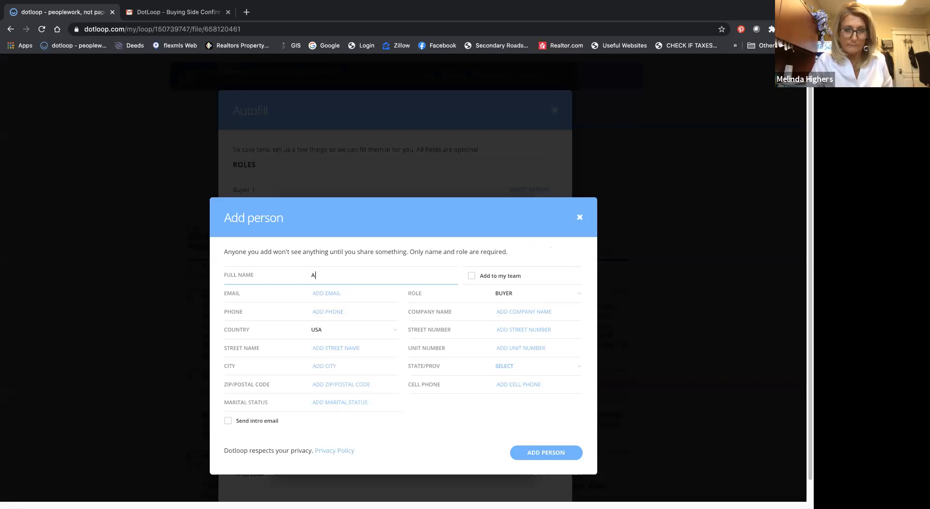
key("BackSpace")
key("BackSpace")
key("BackSpace")
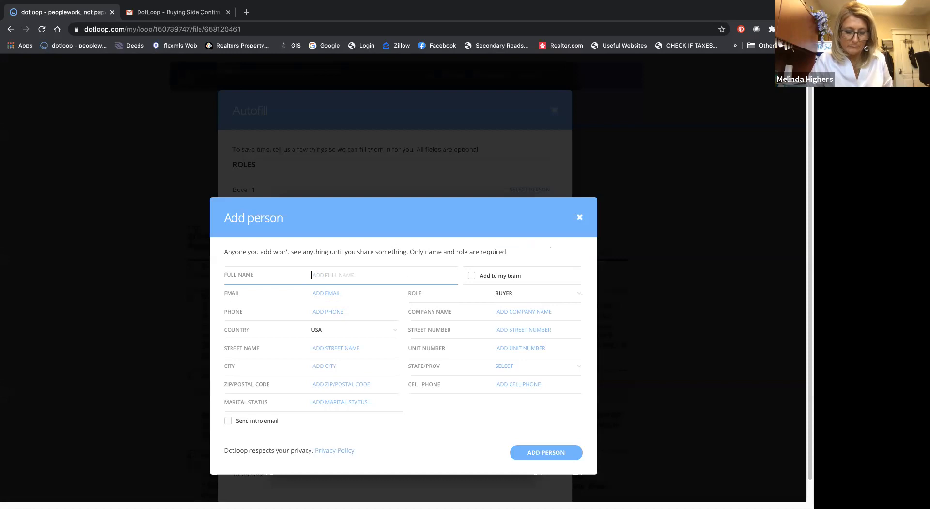
type("Do")
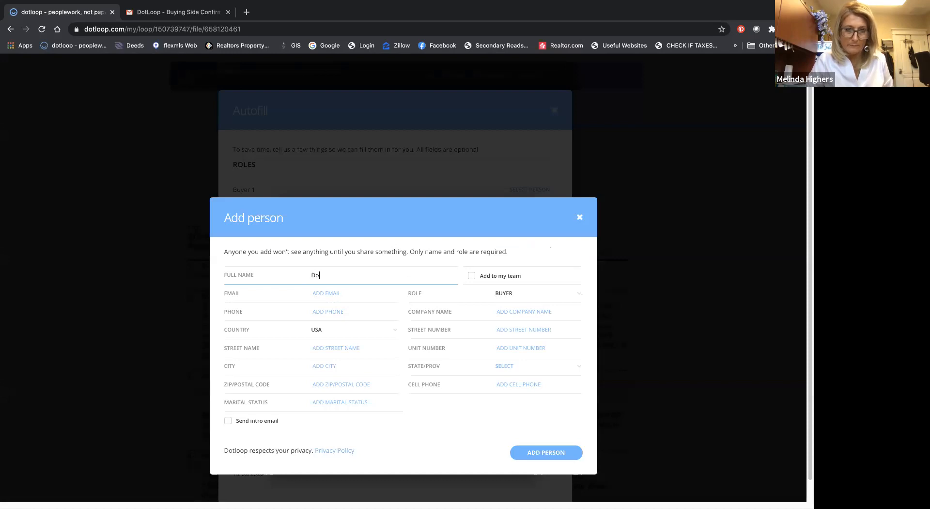
type("r")
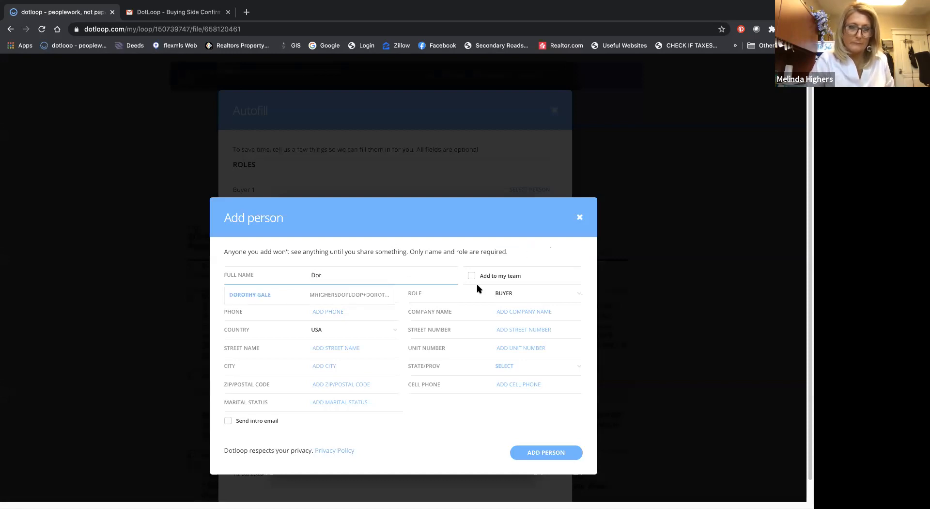
left_click(263, 294)
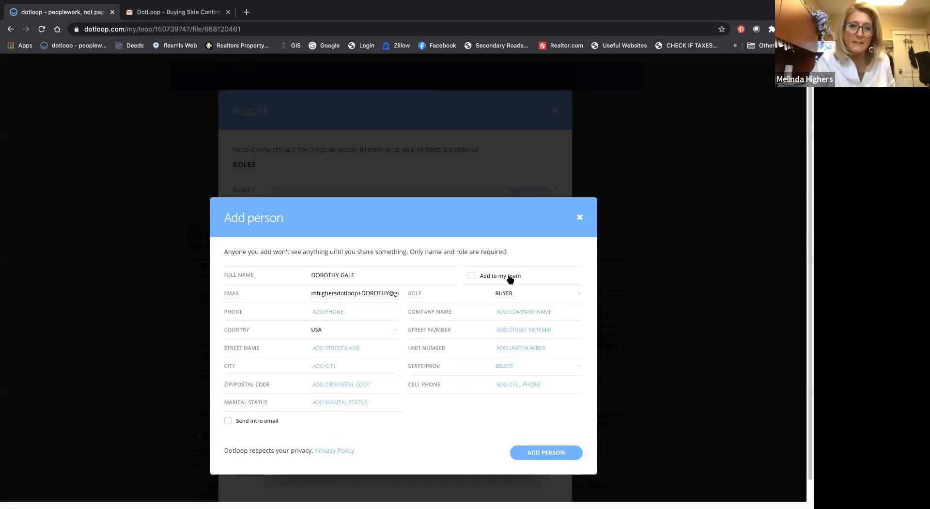
left_click(548, 452)
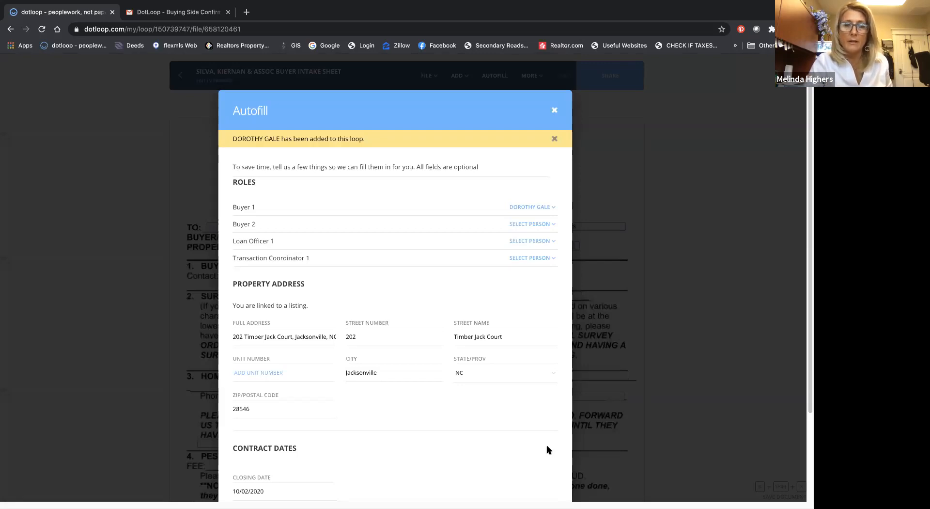
Step: Start adding a new person for Loan Officer 1 and enter the loan officer's full name
left_click(536, 242)
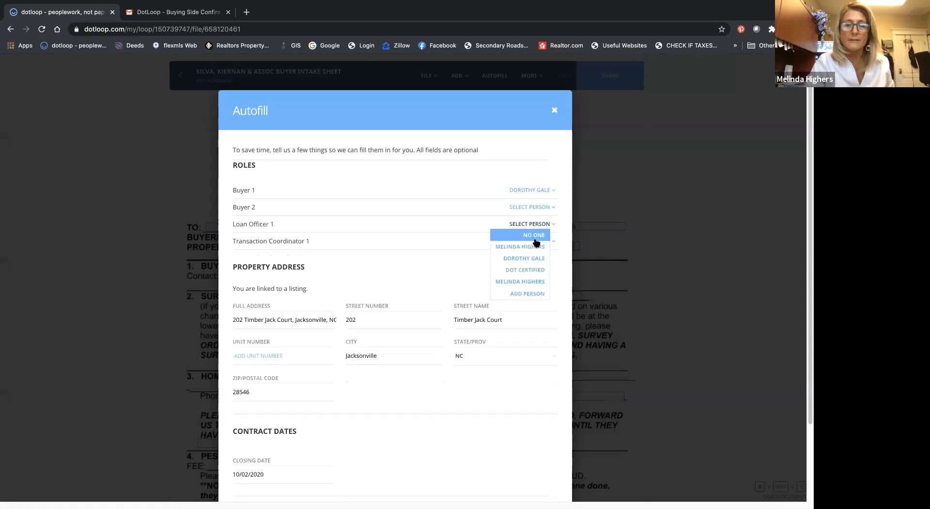
left_click(523, 294)
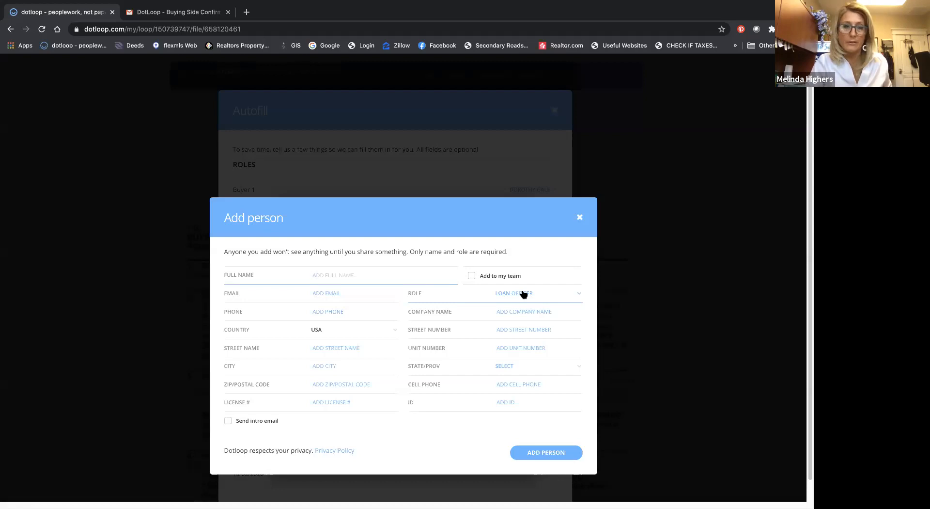
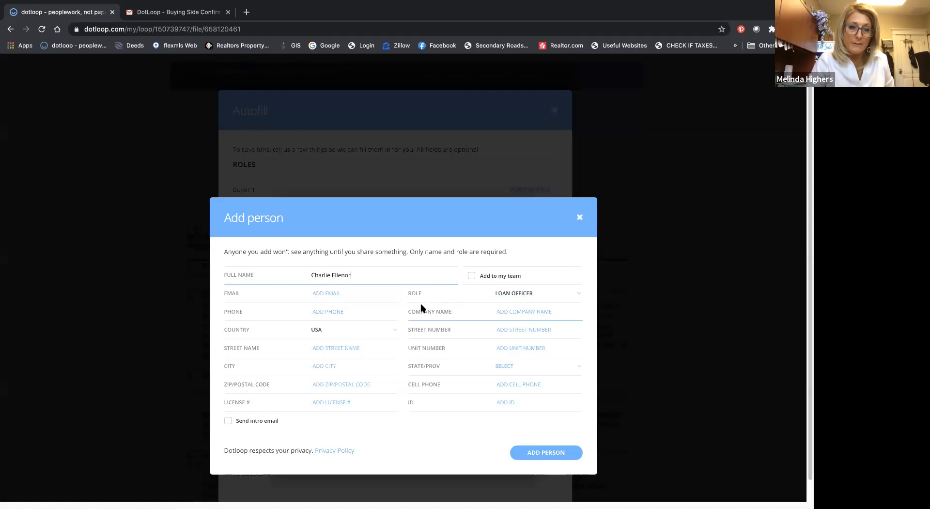
Step: Fill in the loan officer's e-mail address
left_click(342, 293)
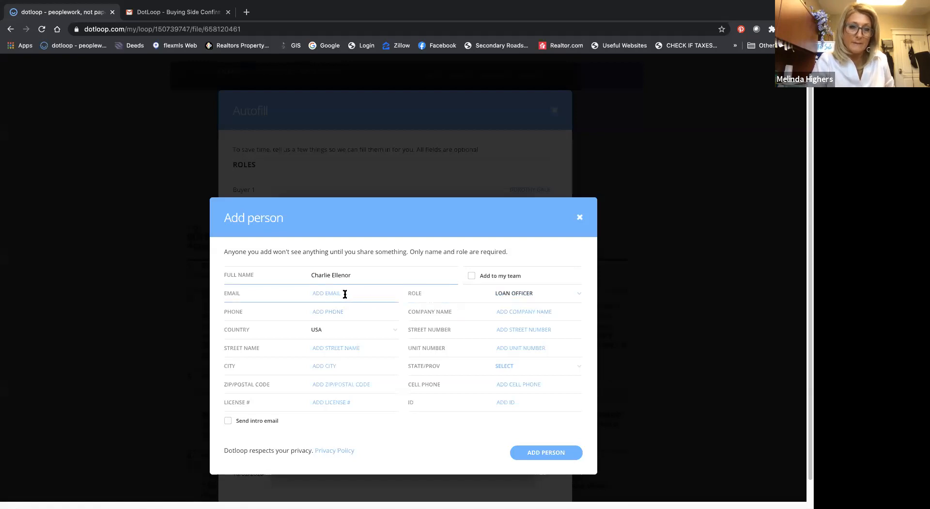
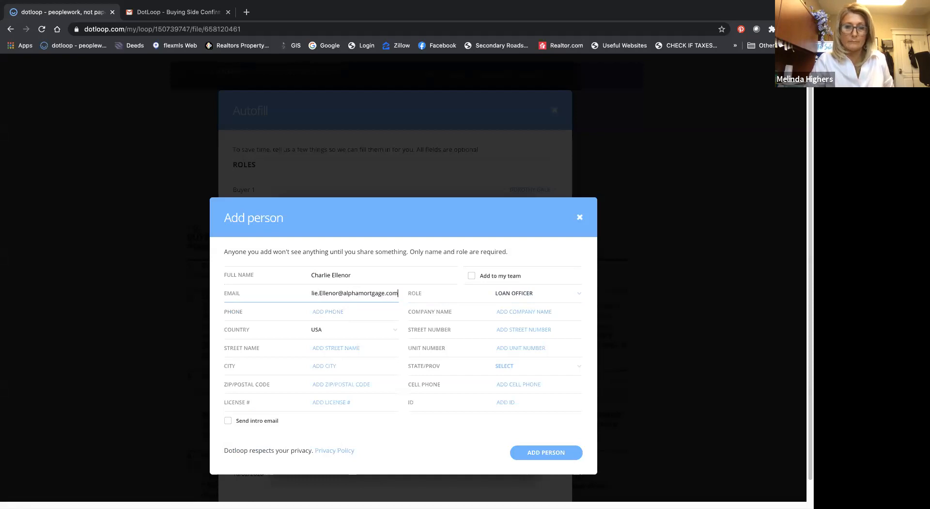
Step: Enter the loan officer's phone number and add the person to the loop
left_click(319, 313)
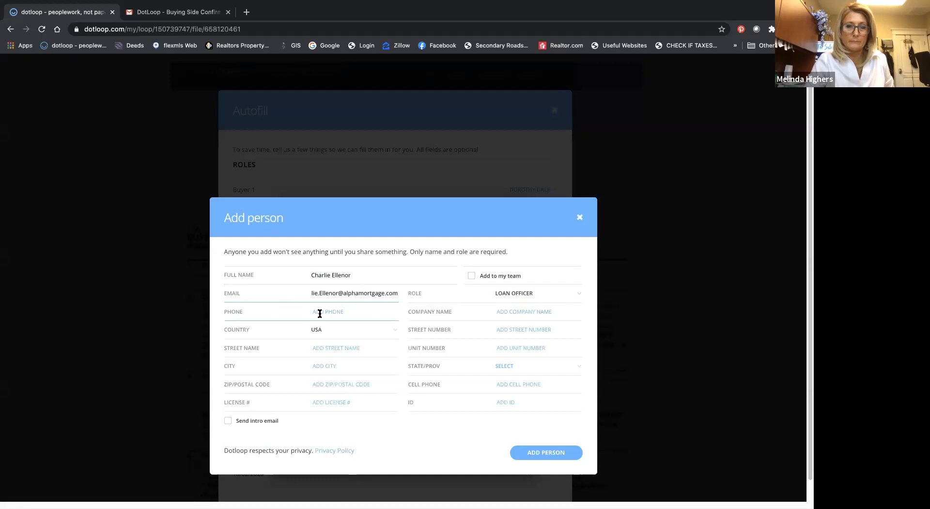
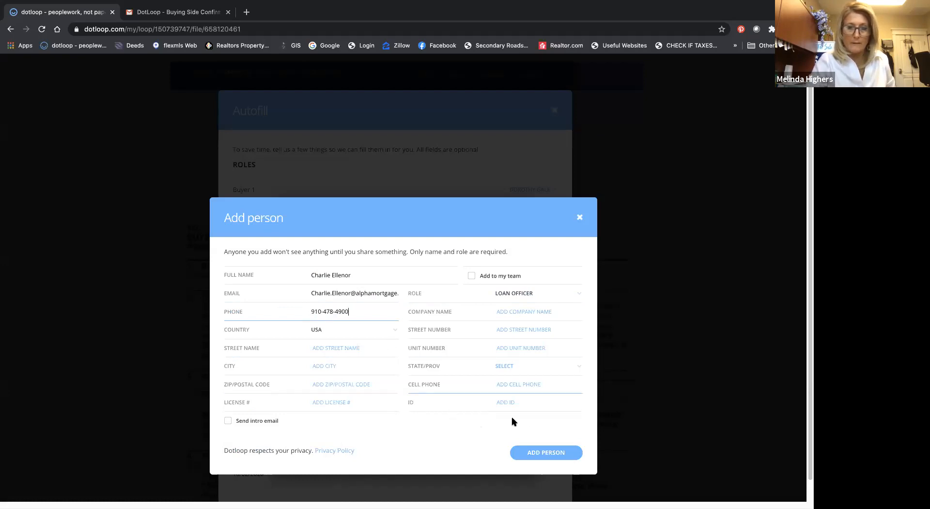
left_click(550, 453)
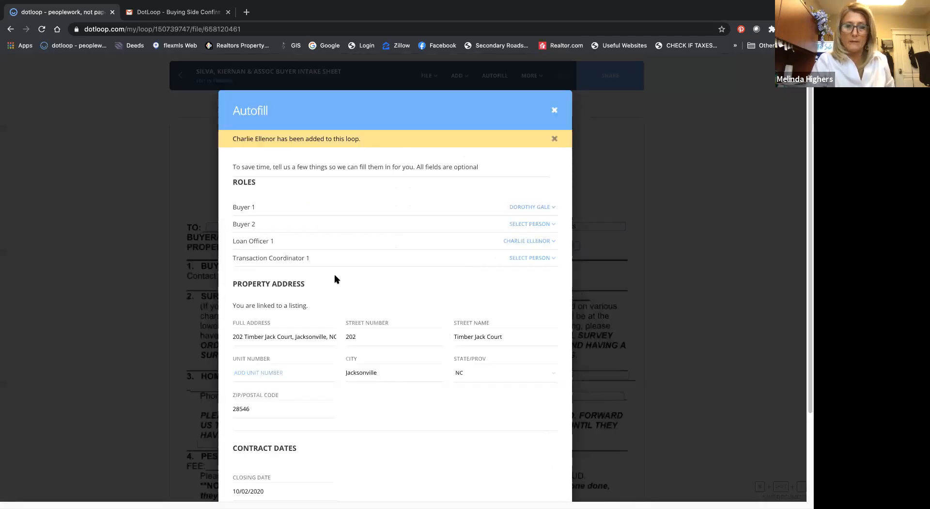
Step: Start adding a new person for Transaction Coordinator 1 and enter the coordinator's full name
left_click(546, 258)
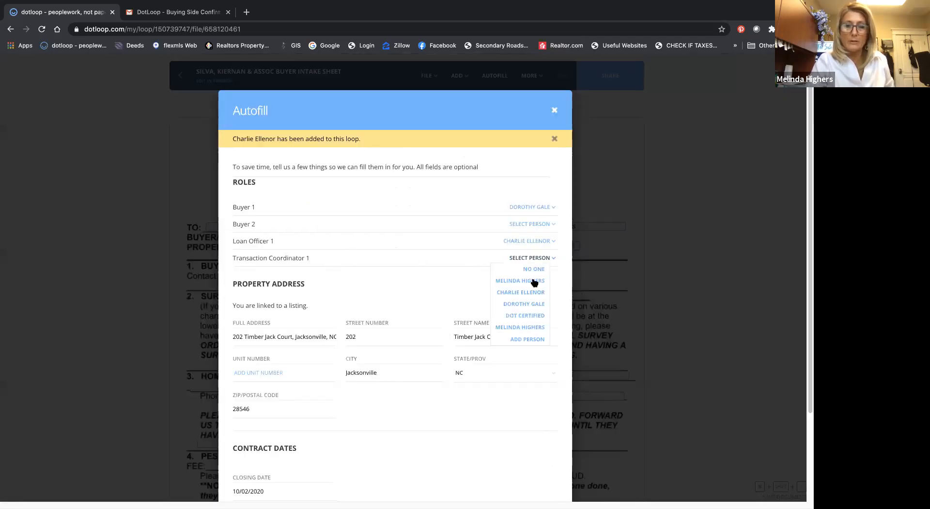
left_click(531, 340)
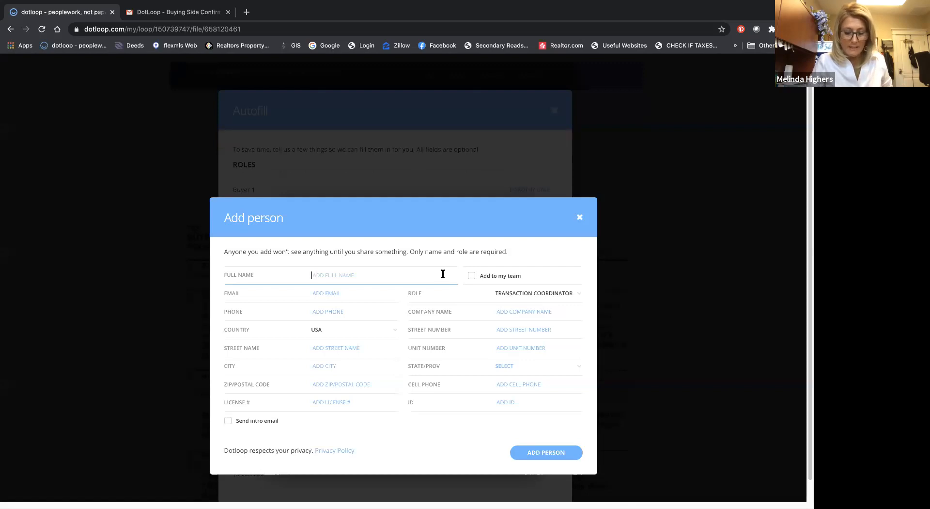
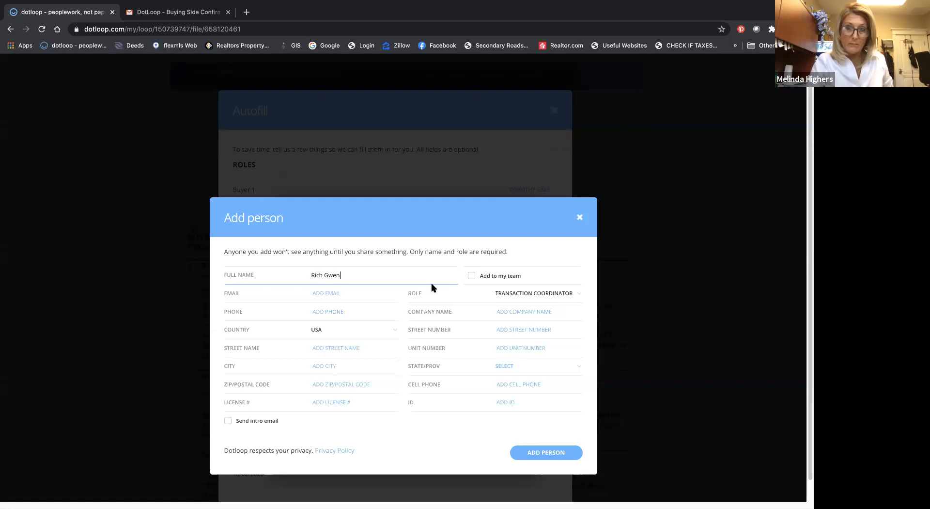
Step: Fill in the transaction coordinator's e-mail address and add the person to the loop
left_click(355, 293)
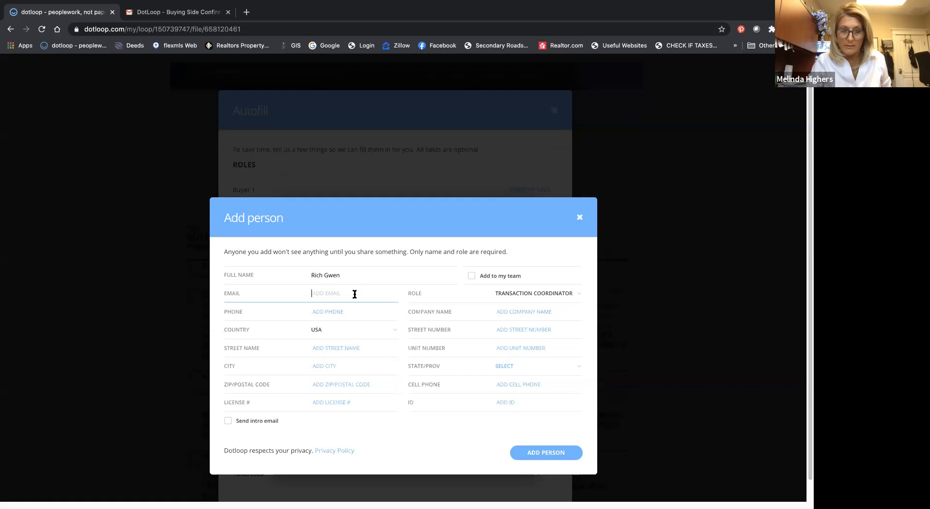
type("ric")
key("BackSpace")
key("BackSpace")
key("BackSpace")
type("re")
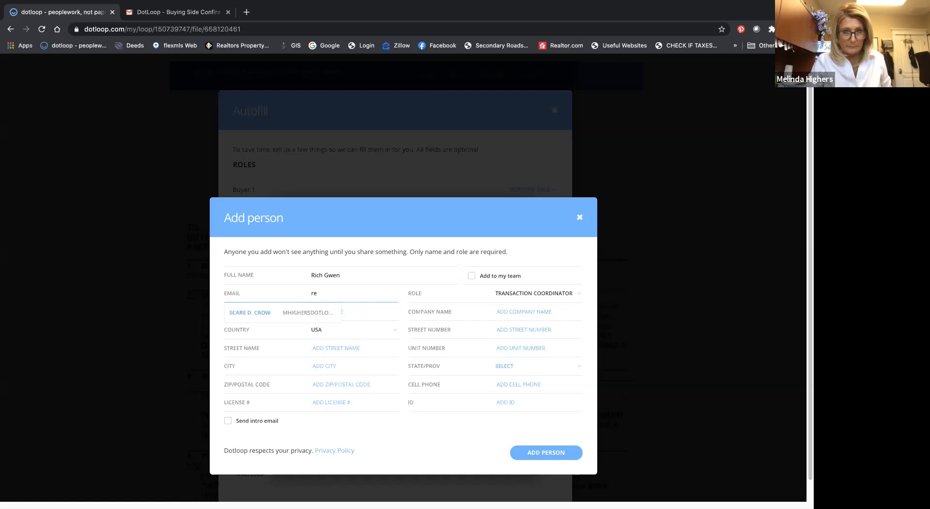
key("BackSpace")
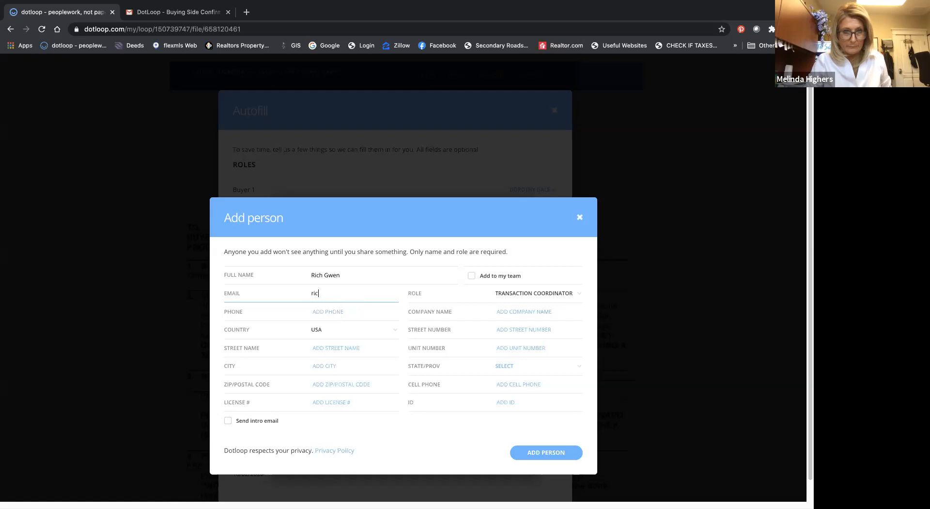
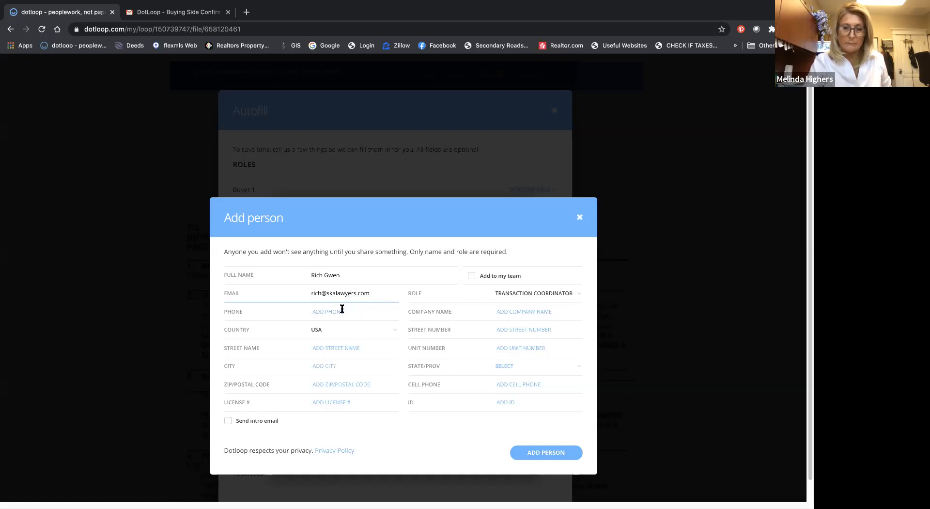
left_click(535, 448)
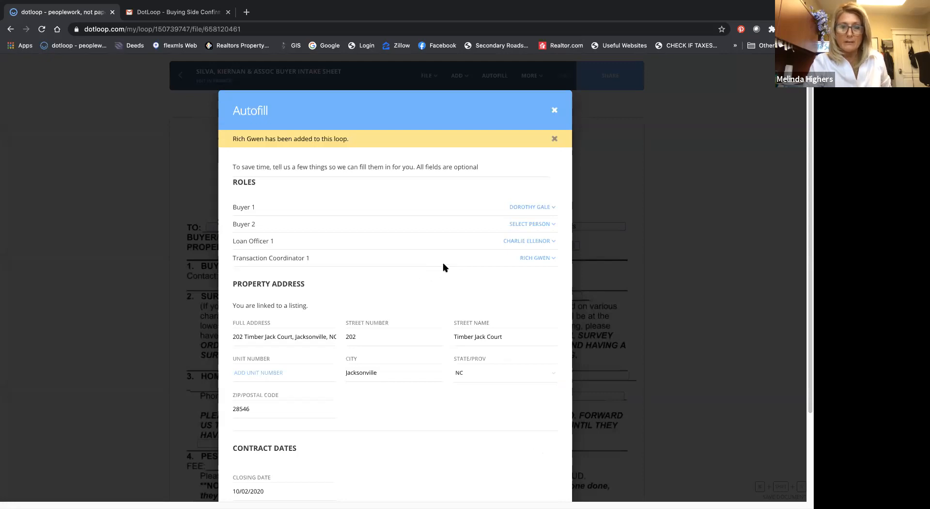
Step: Review the assigned roles, property address and closing date, and autofill the intake sheet with them
scroll(443, 267, "down", 2)
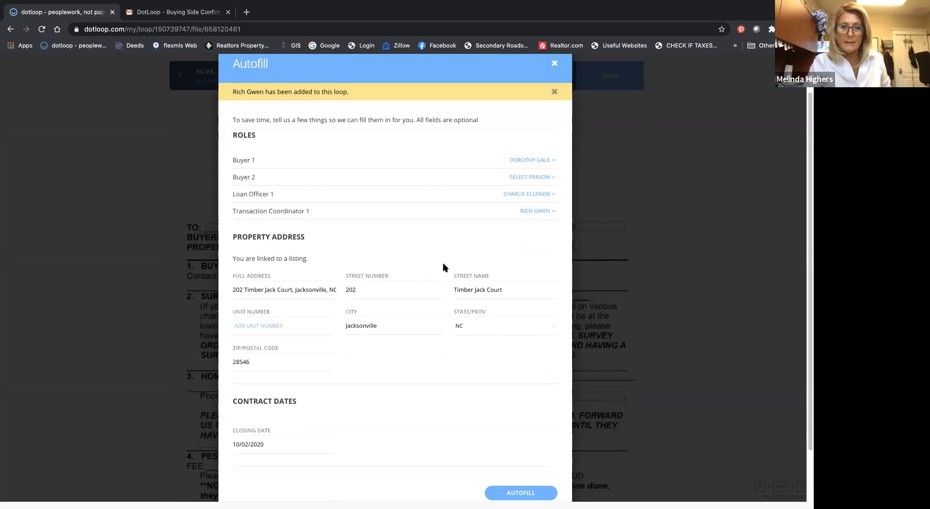
scroll(444, 267, "down", 2)
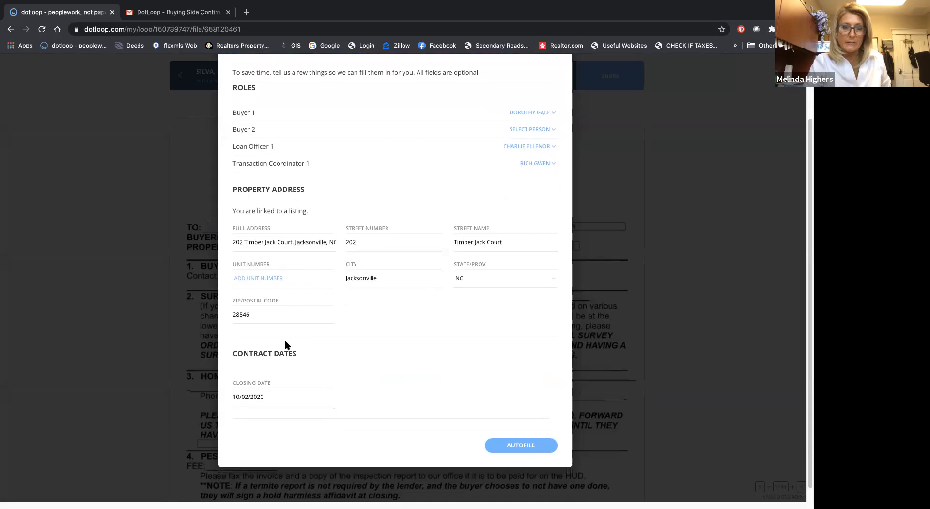
scroll(285, 345, "down", 1)
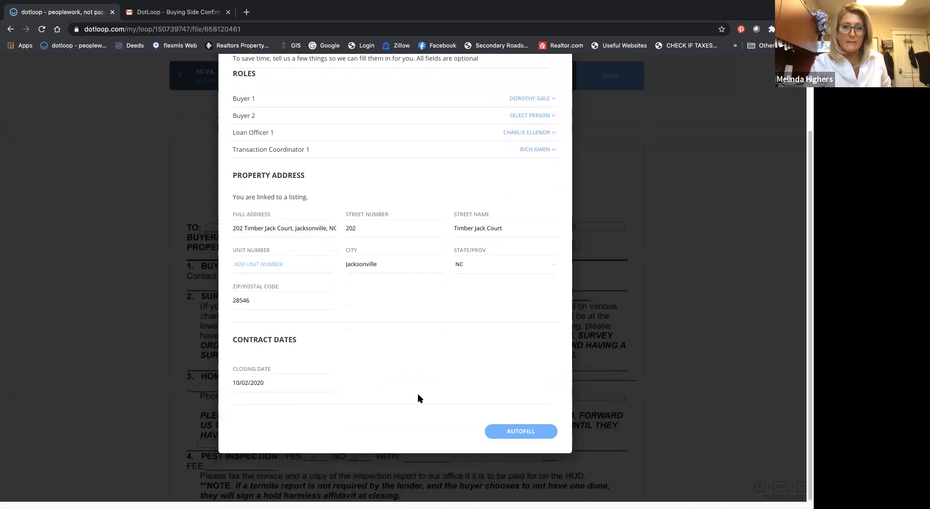
left_click(514, 431)
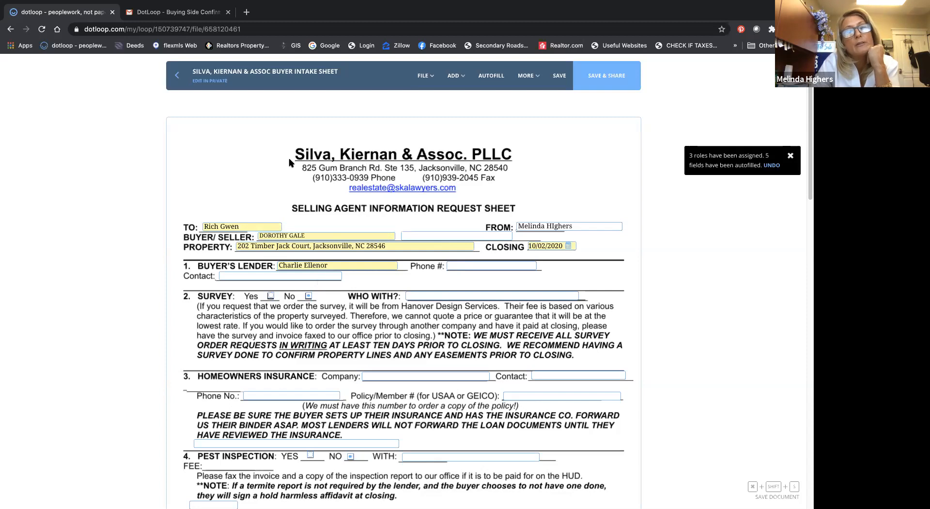
Step: Leave the intake sheet with its changes saved but not shared, and dismiss the loop introduction notice
left_click(177, 77)
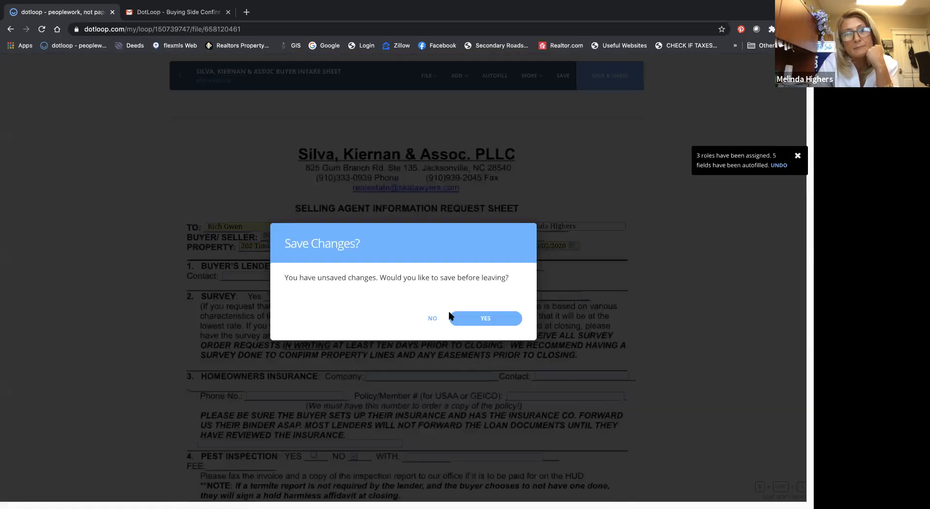
left_click(482, 316)
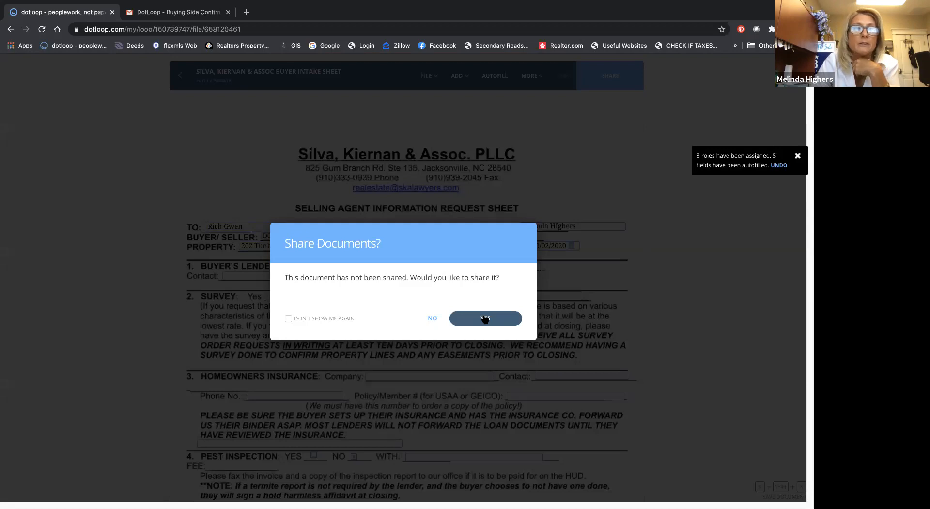
left_click(431, 319)
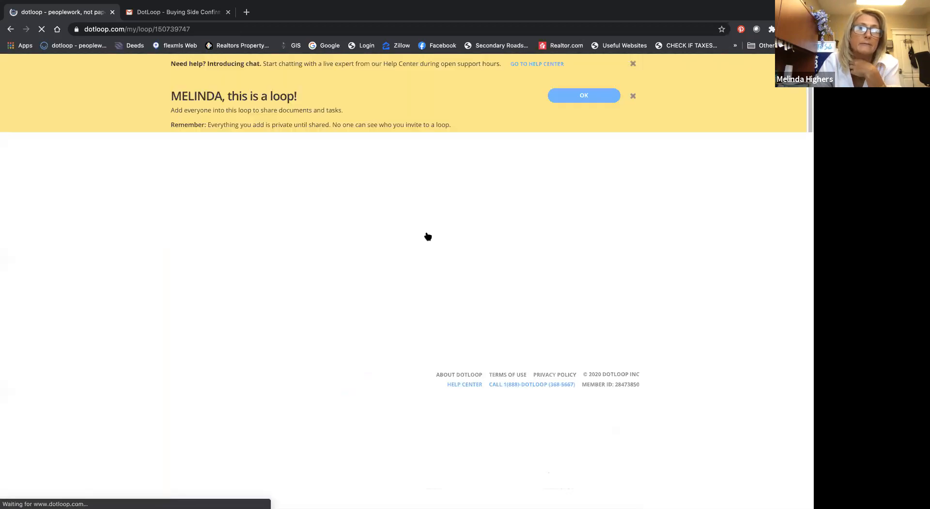
left_click(591, 96)
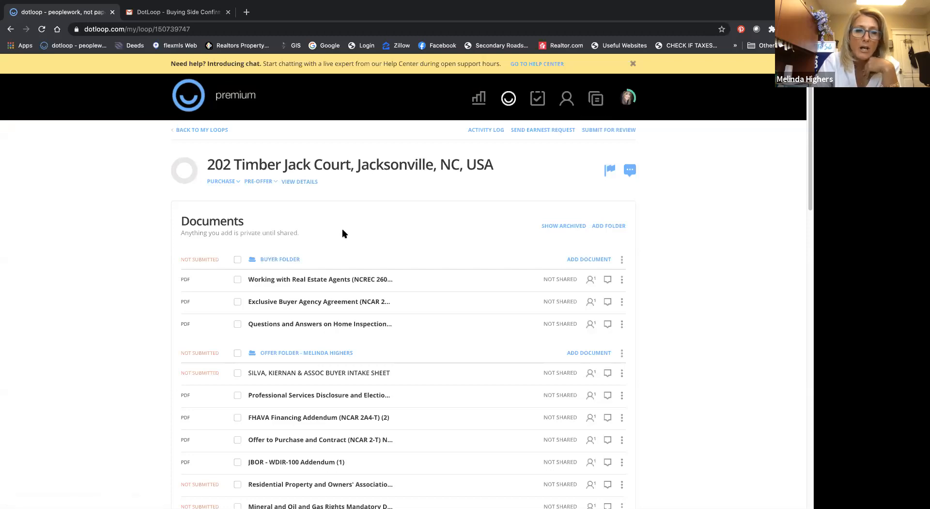
Step: Open the Exclusive Buyer Agency Agreement from the Buyer Folder and look through its first page
left_click(255, 306)
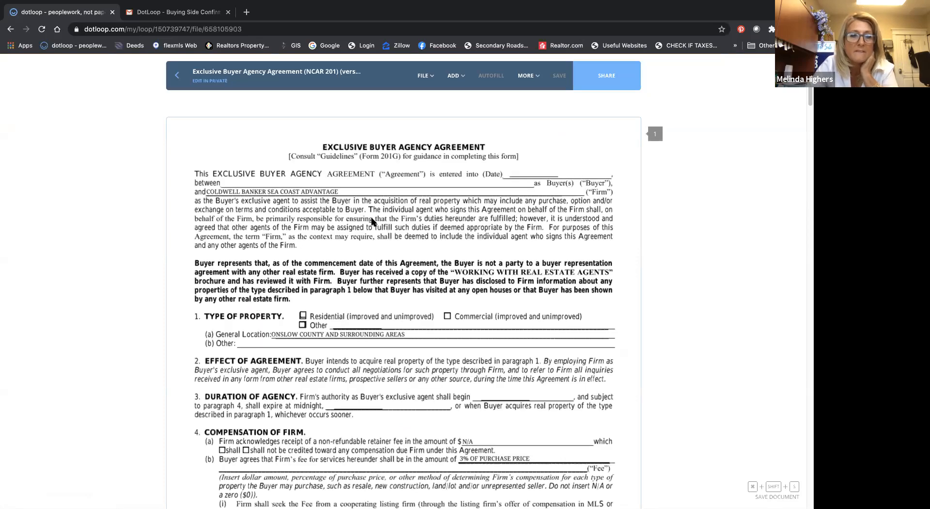
scroll(409, 179, "down", 1)
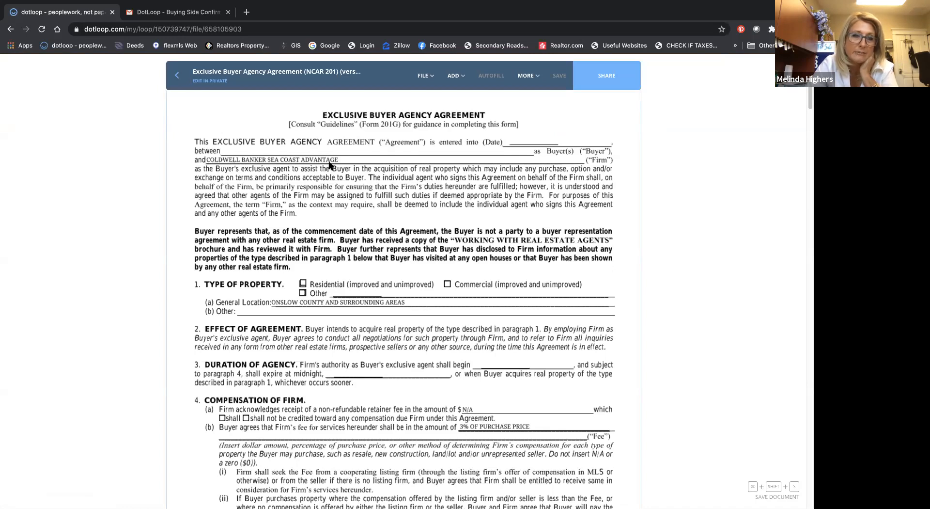
scroll(329, 165, "down", 5)
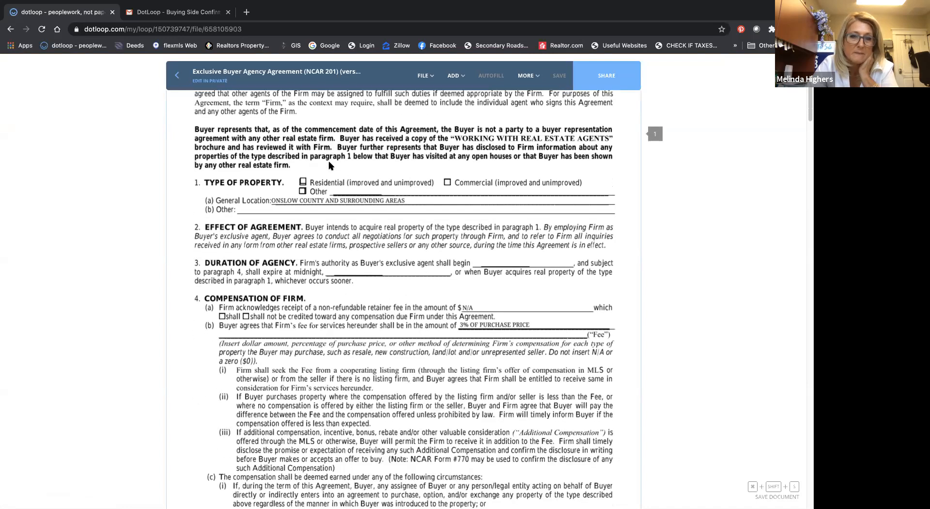
scroll(328, 165, "down", 3)
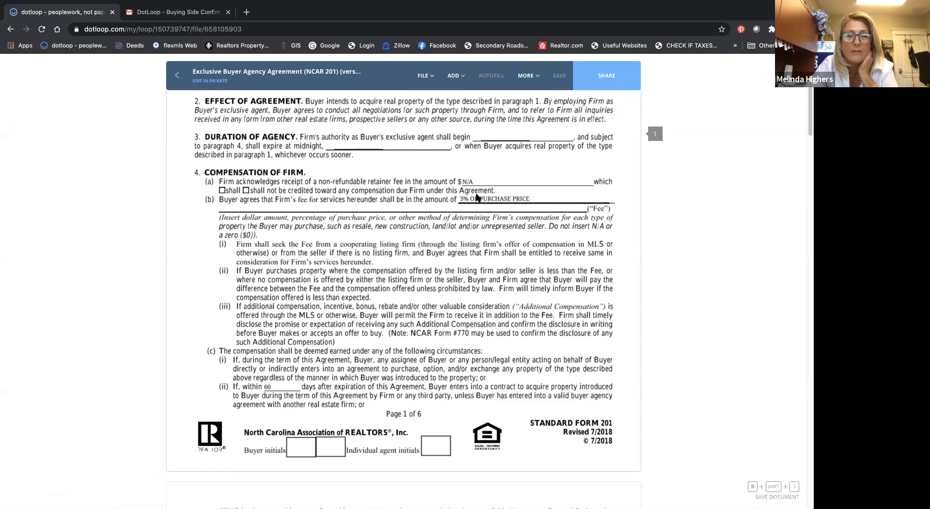
Step: Place a text field over the firm's fee amount in paragraph 4(b), and remove that field
left_click(455, 76)
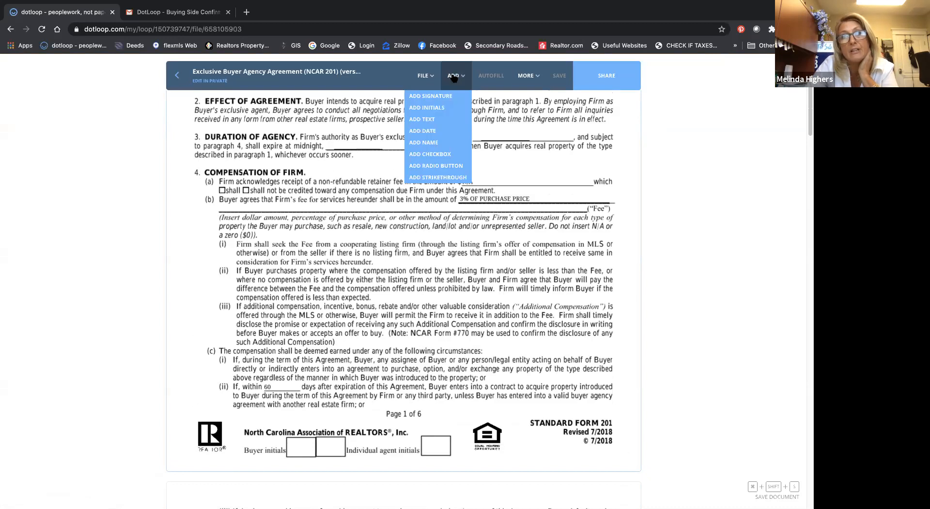
left_click(446, 119)
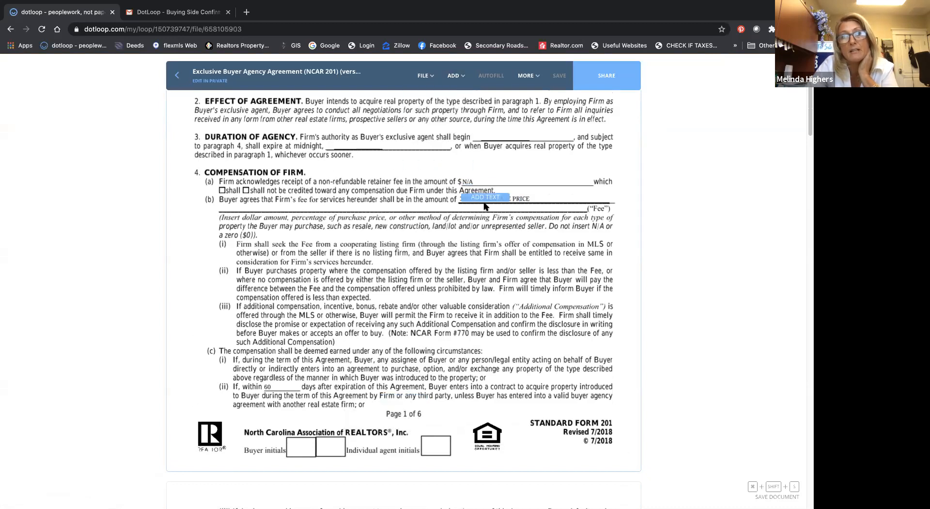
left_click(484, 202)
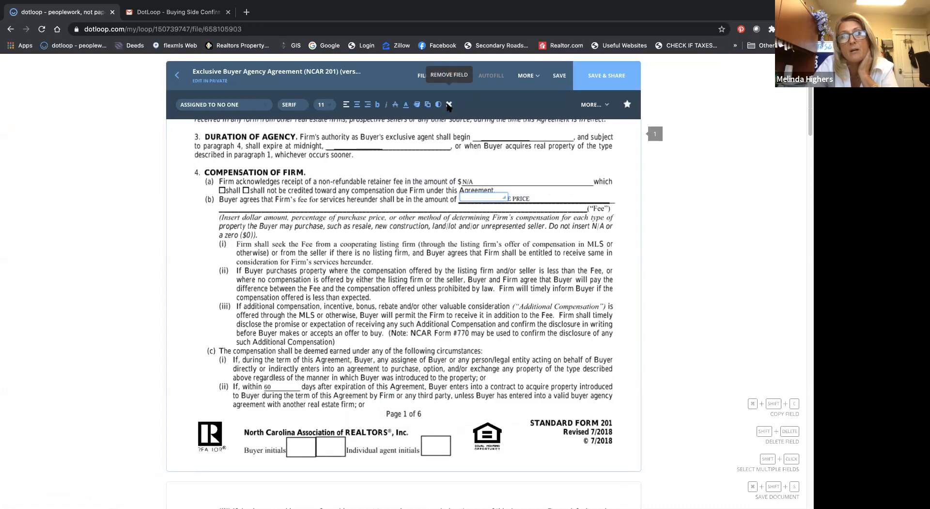
left_click(450, 105)
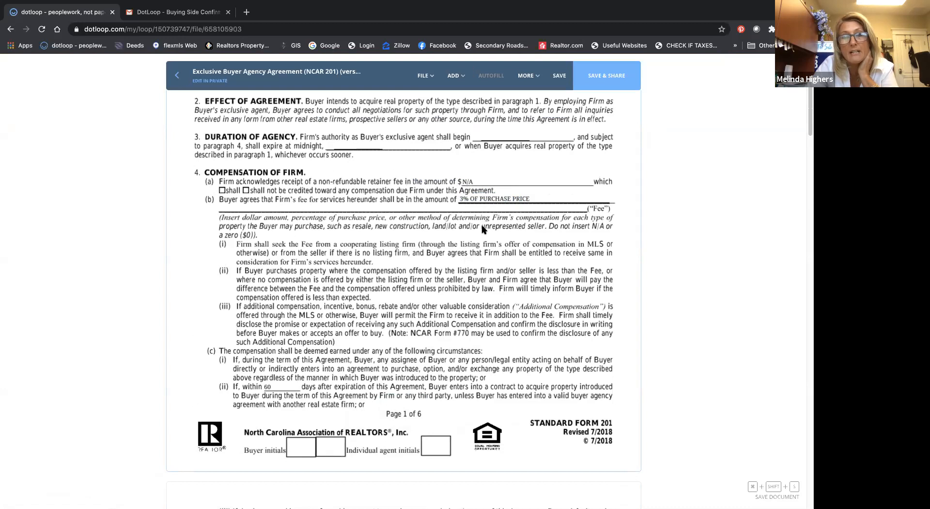
Step: Add a date field on the agreement's "entered into (Date)" line at the start of page 1
scroll(482, 230, "up", 1)
scroll(479, 237, "down", 3)
scroll(478, 245, "up", 10)
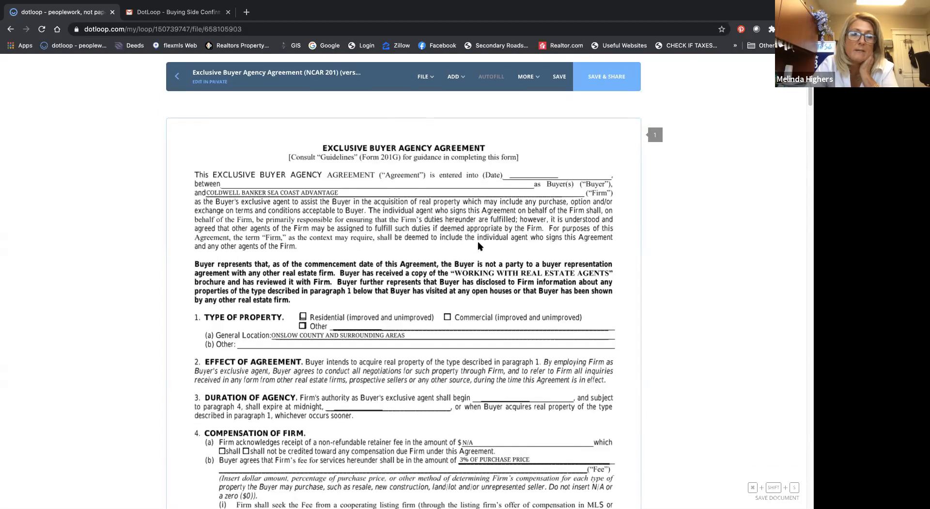
left_click(459, 80)
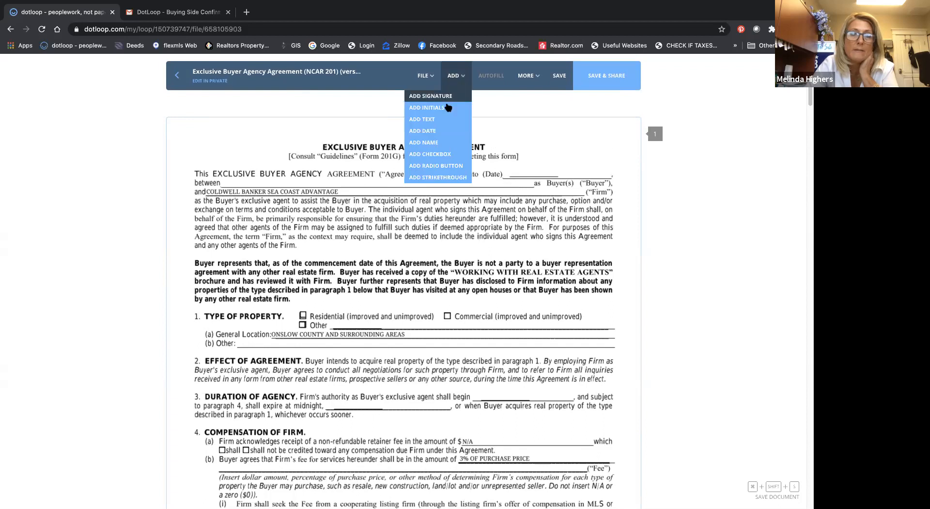
left_click(442, 131)
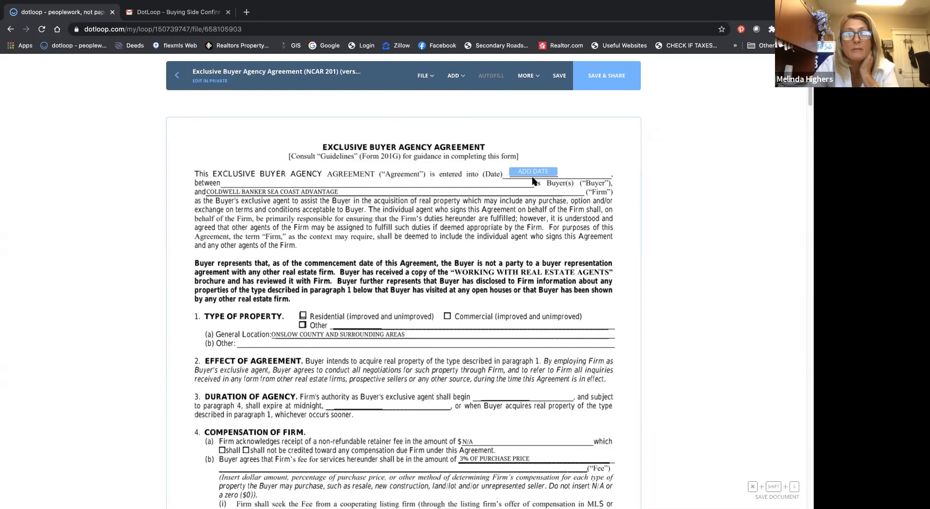
left_click(532, 181)
Step: Add a fillable field on the buyer line after "between" and widen it to cover most of the line
left_click(443, 76)
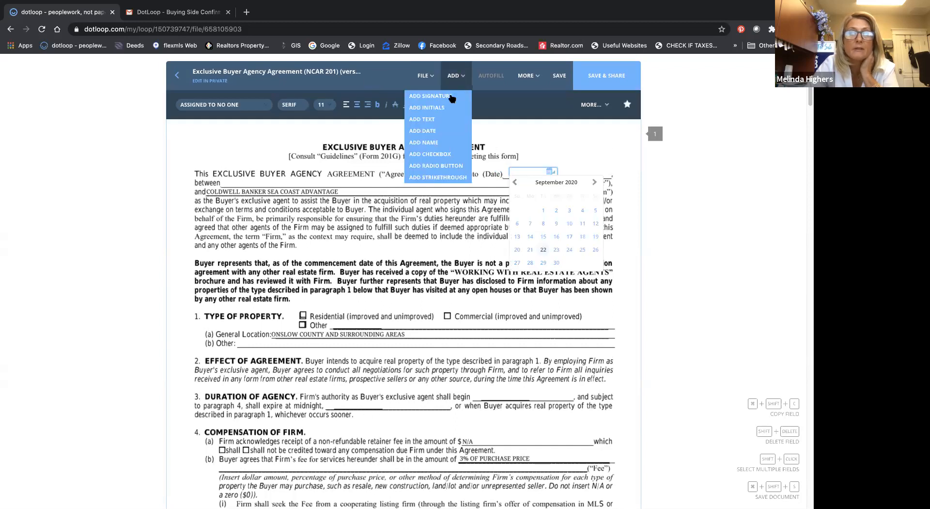
left_click(246, 185)
left_click_drag(268, 183, 479, 183)
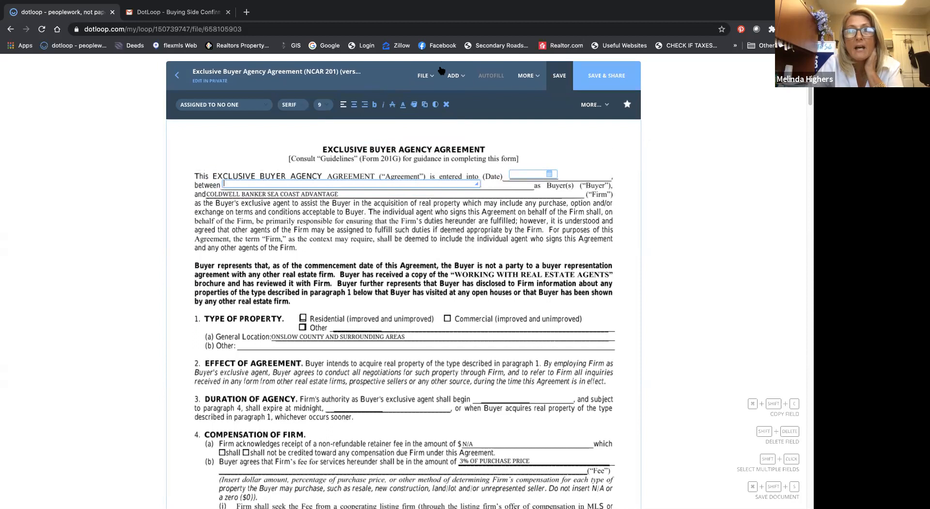
left_click(424, 76)
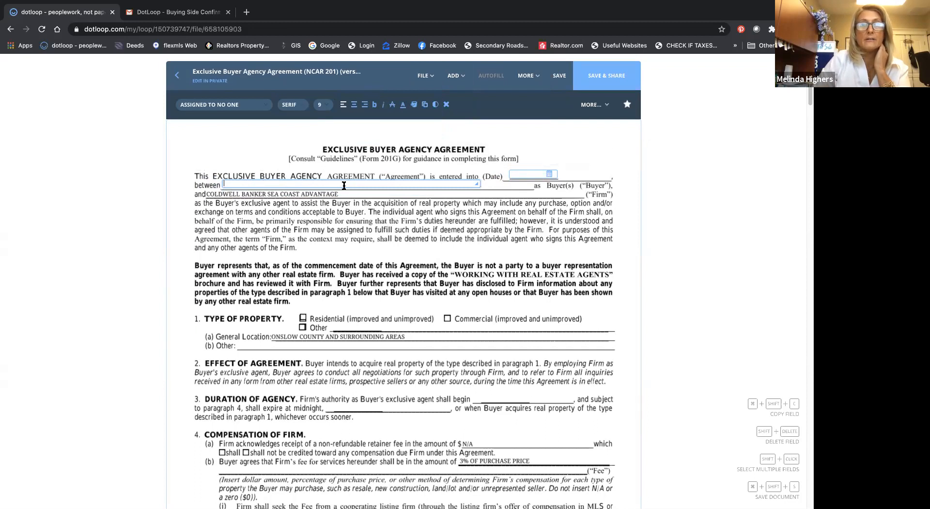
Step: Add an initials field in each of the two buyer initials boxes at the foot of page 1
scroll(344, 185, "down", 3)
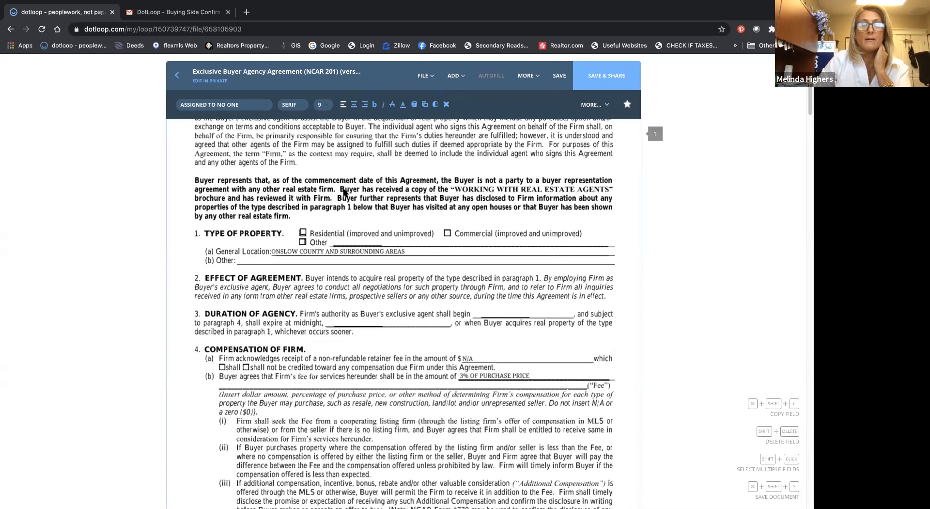
scroll(344, 193, "down", 8)
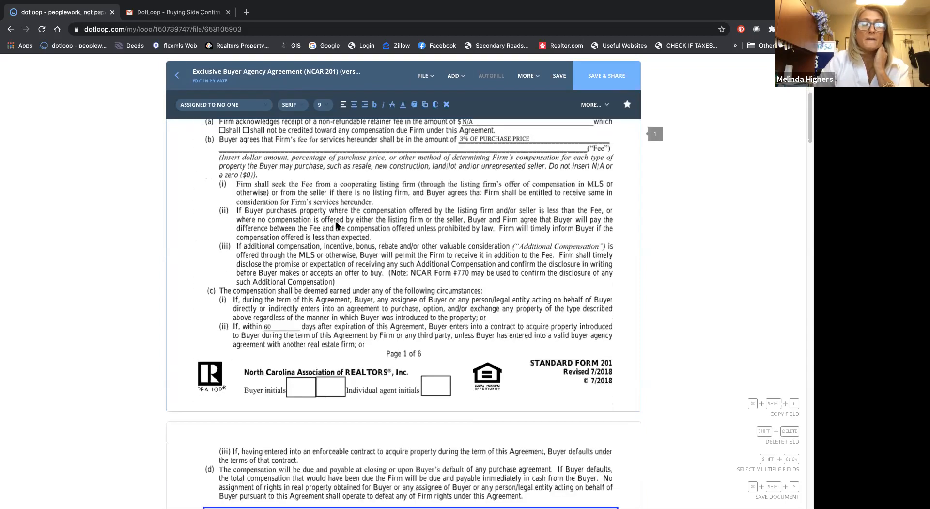
scroll(337, 225, "down", 3)
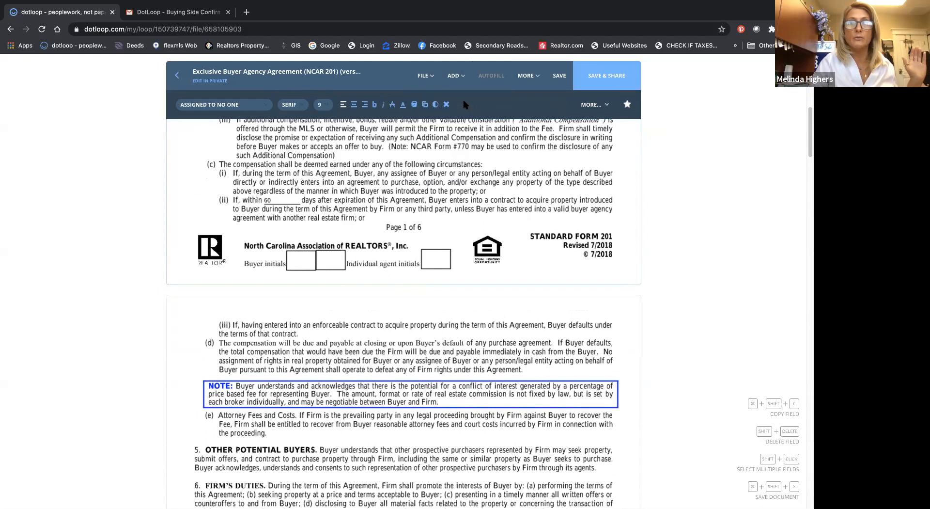
left_click(452, 80)
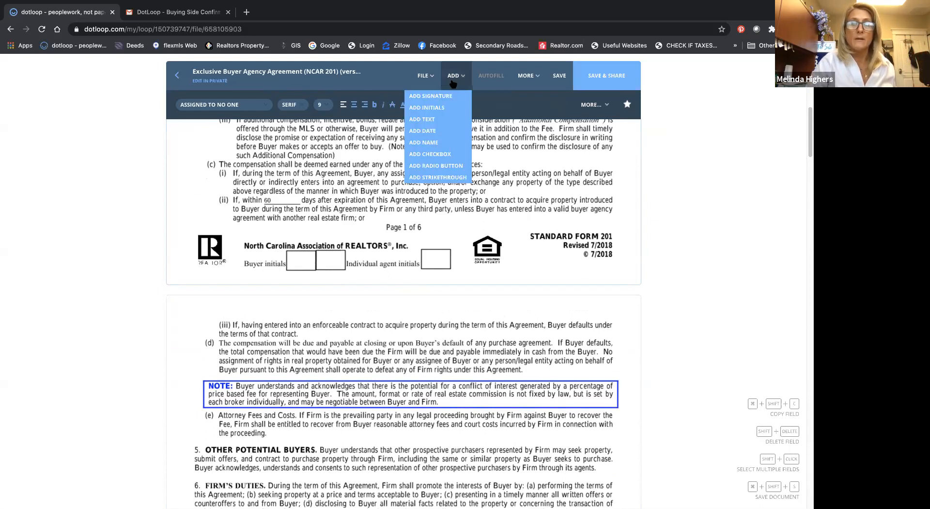
left_click(446, 109)
left_click(301, 273)
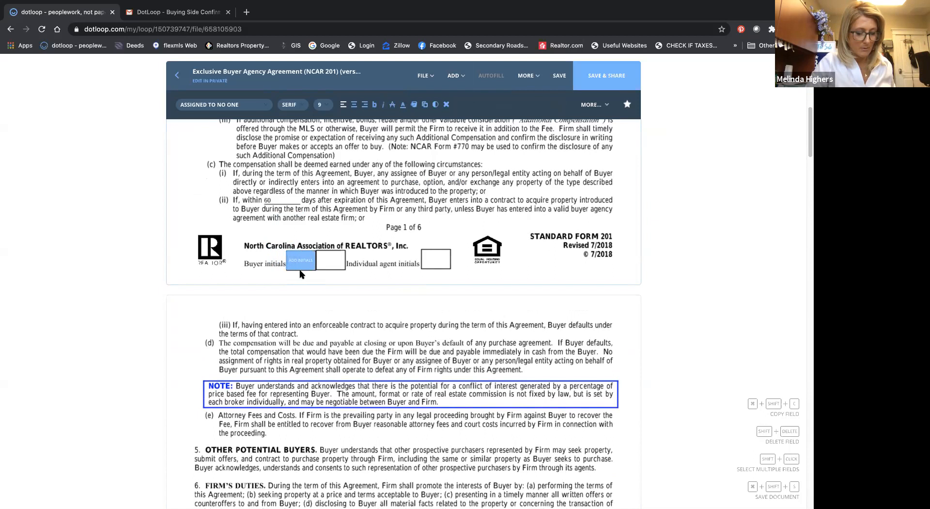
left_click(333, 274)
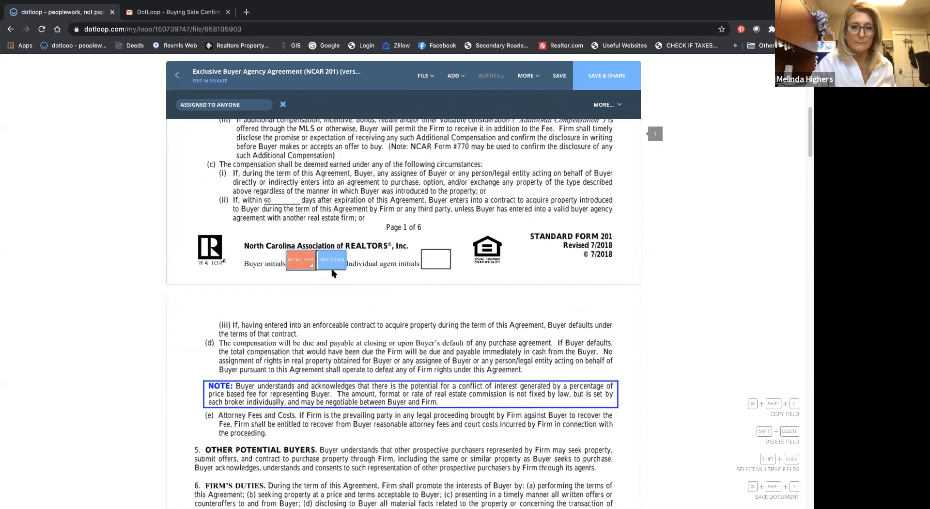
left_click(332, 274)
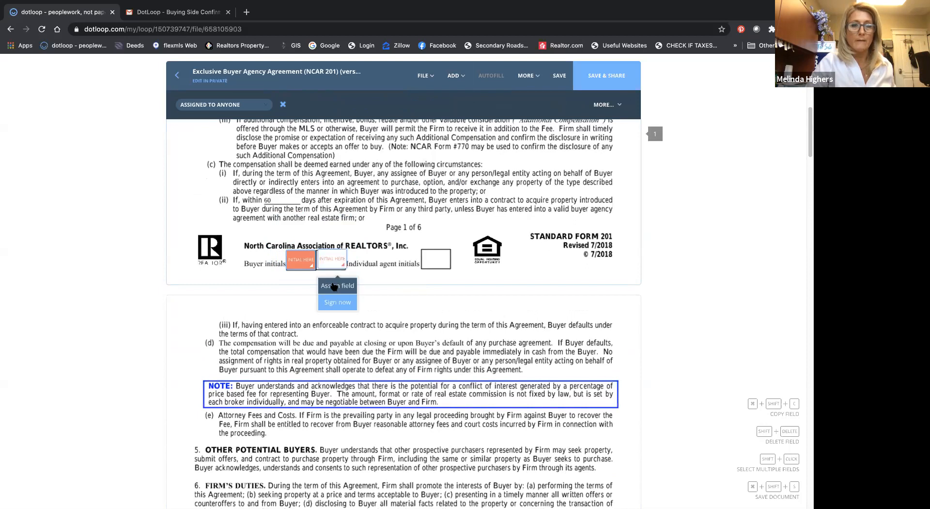
left_click(334, 286)
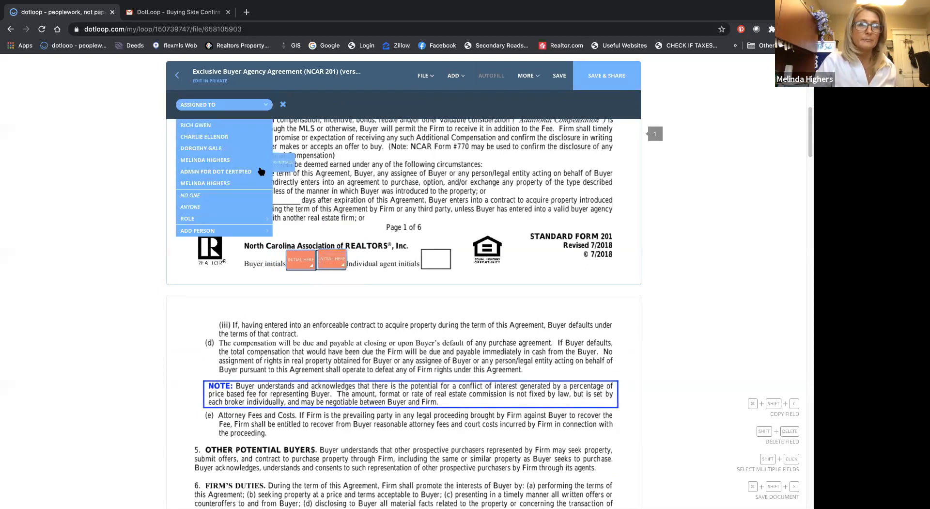
left_click(223, 148)
mouse_move(328, 252)
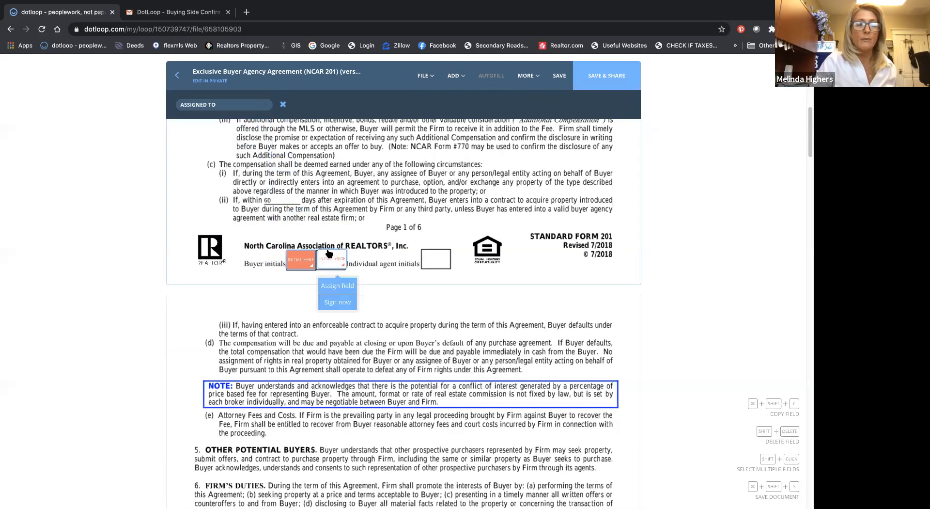
key("super+shift+c")
left_click(242, 240)
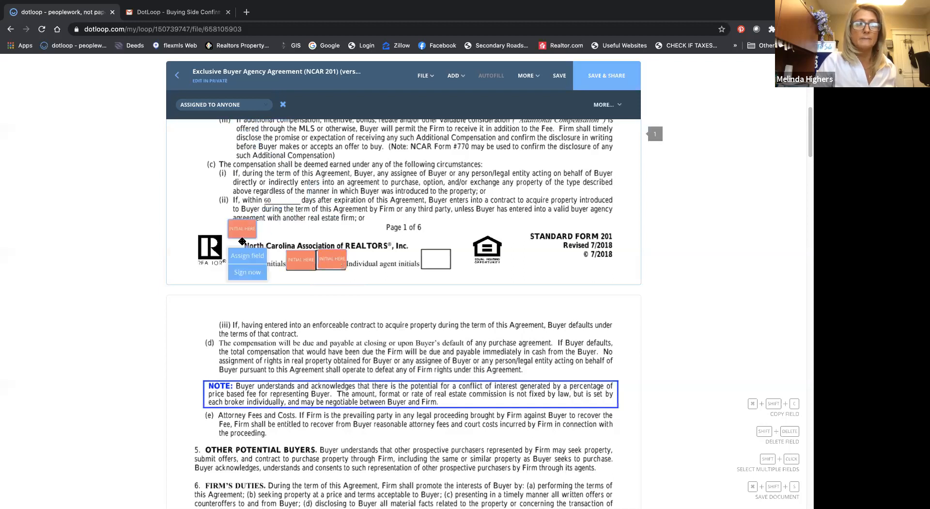
left_click(283, 104)
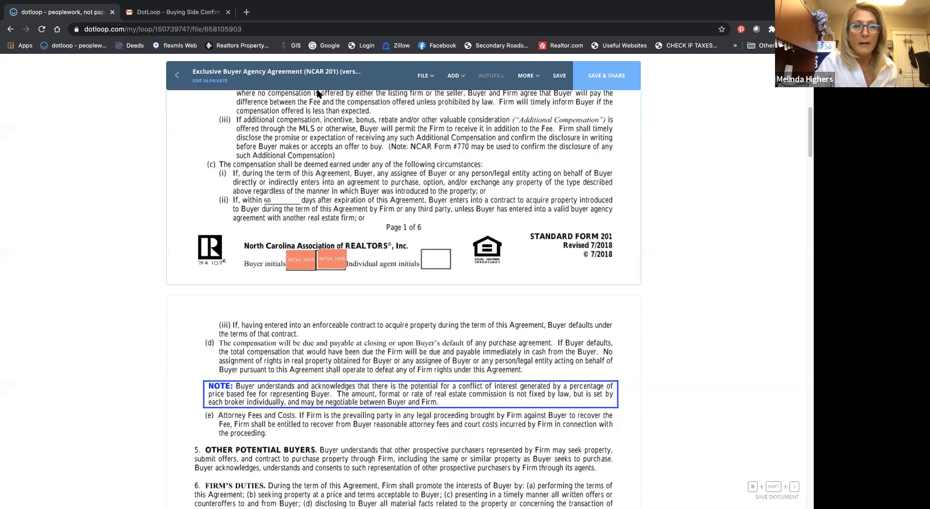
Step: Leave the Exclusive Buyer Agency Agreement, saving its changes, and return to the loop
left_click(177, 75)
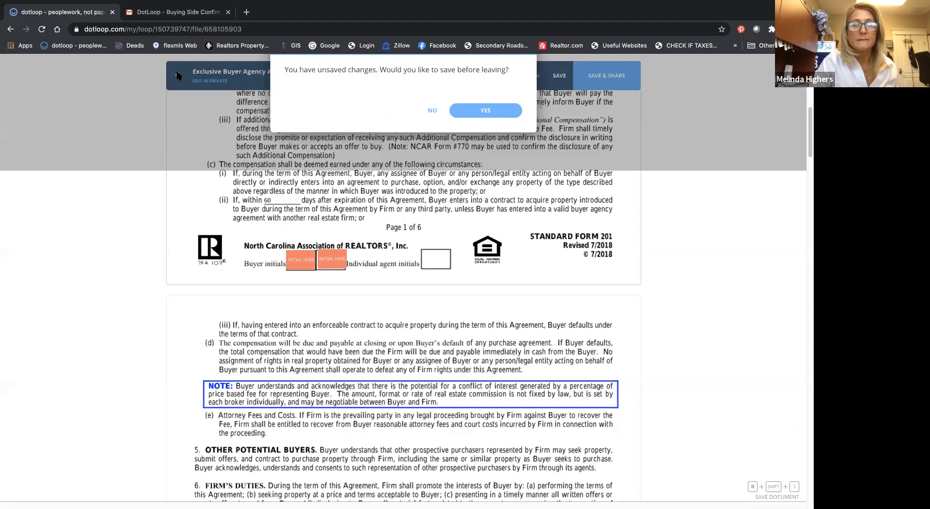
left_click(469, 318)
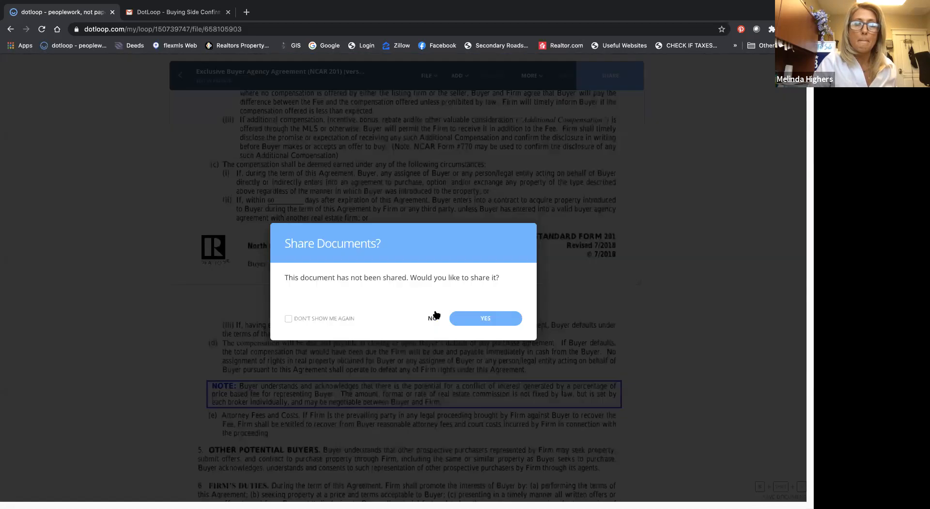
left_click(434, 316)
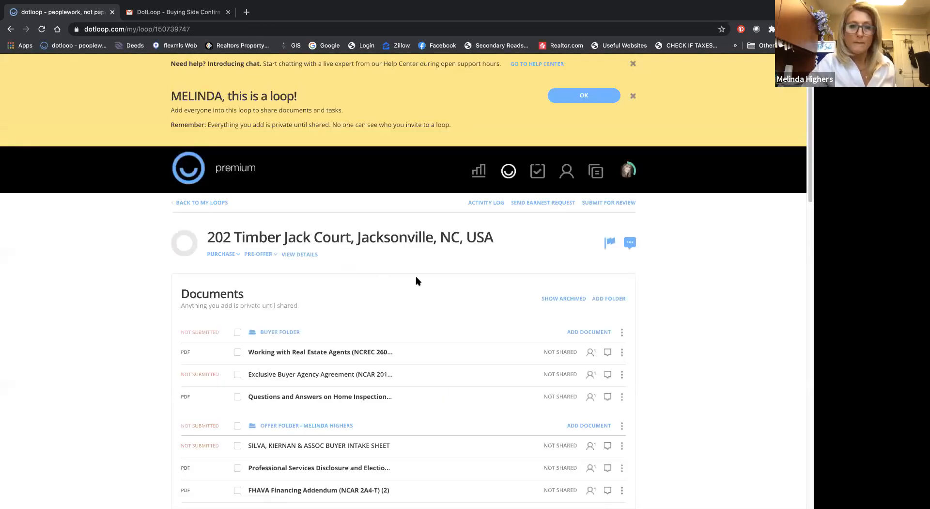
Step: From the loop's details, start adding a person and enter the second buyer's full name and e-mail address
left_click(297, 255)
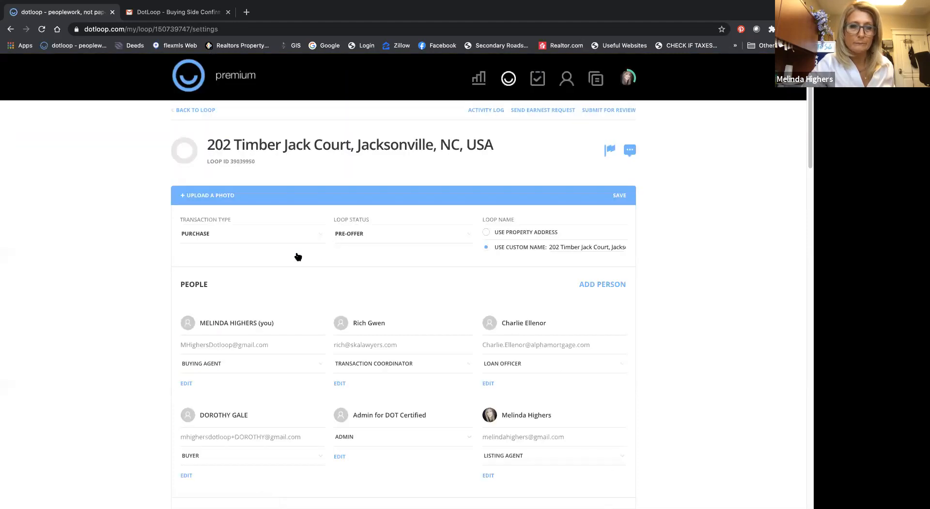
scroll(297, 294, "down", 2)
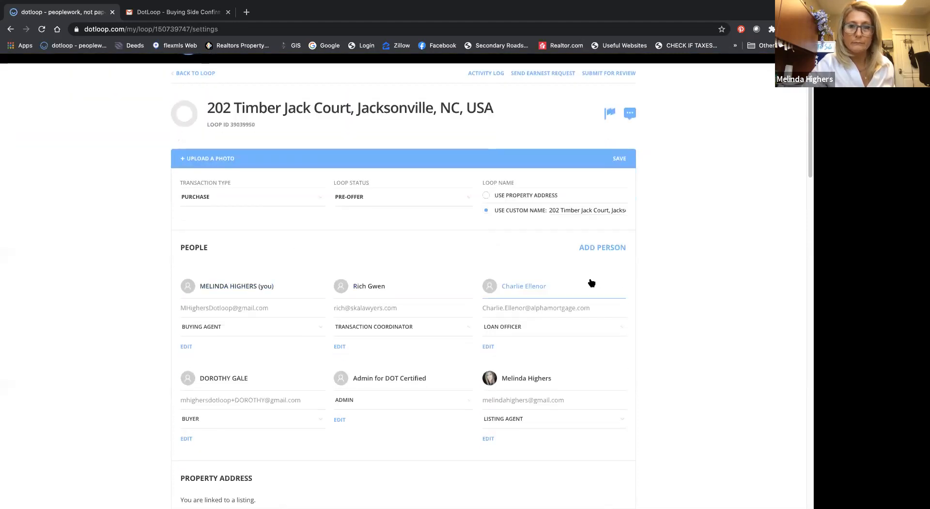
left_click(601, 247)
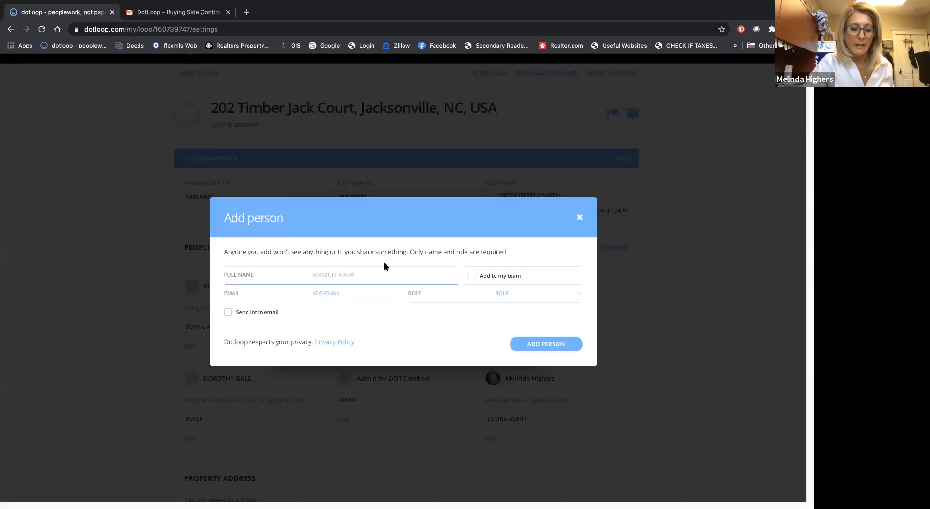
type("scar")
left_click(268, 296)
left_click(549, 344)
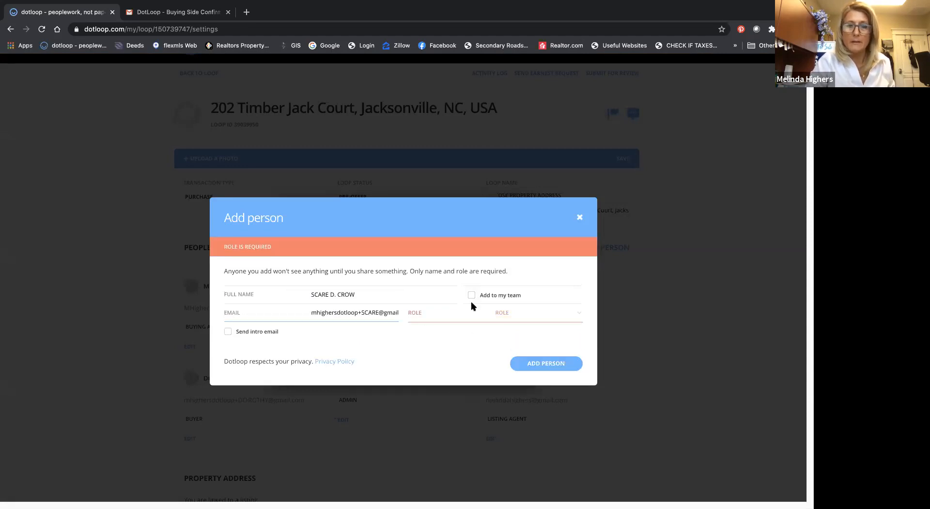
Step: Set the new person's role to Buyer, add them to the loop, and save the loop details
left_click(579, 314)
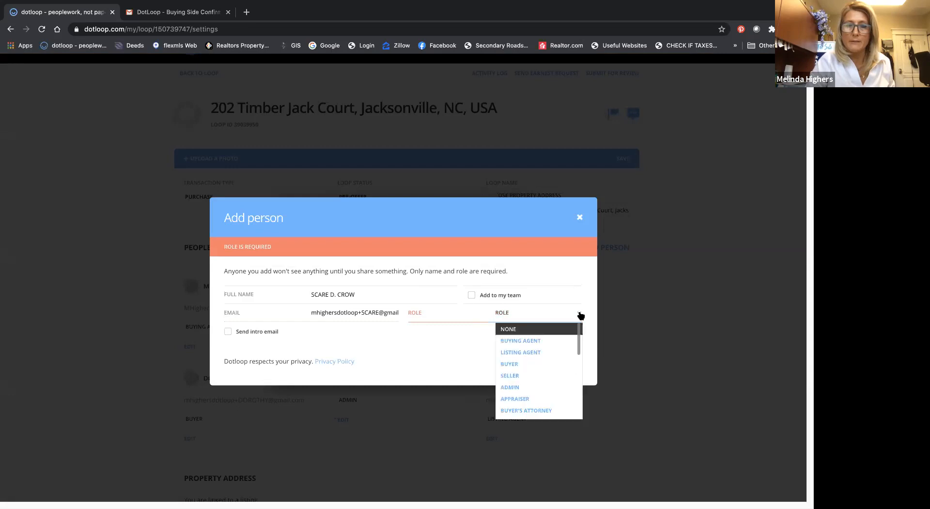
left_click(541, 367)
left_click(542, 390)
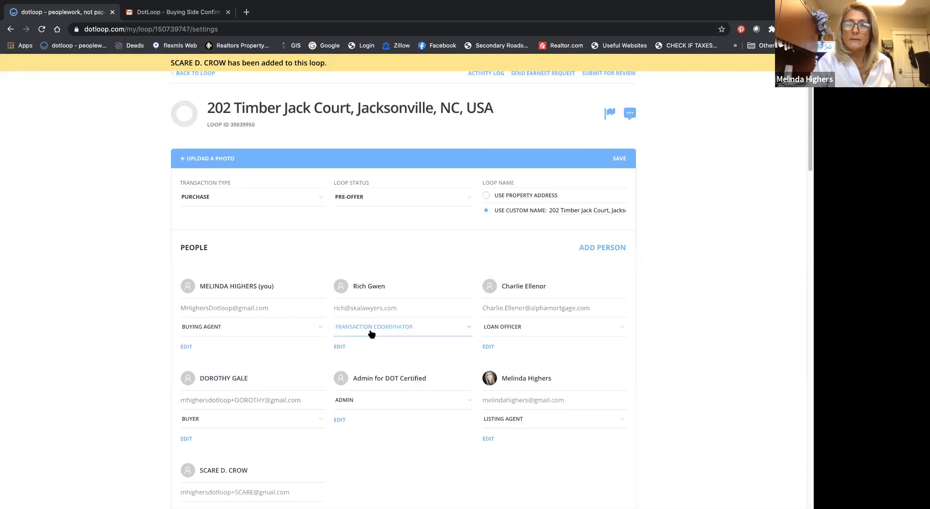
left_click(621, 160)
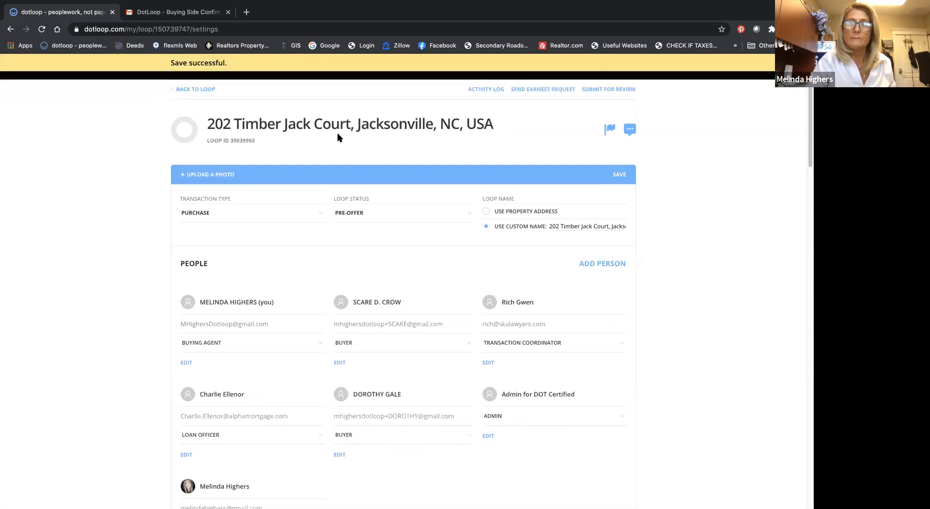
Step: Return to the loop's documents and reopen the Exclusive Buyer Agency Agreement
left_click(191, 108)
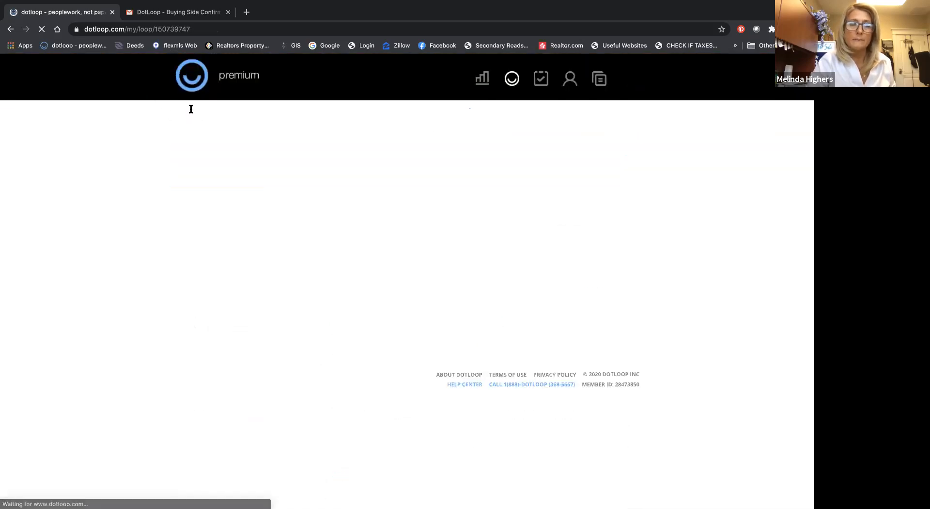
scroll(285, 274, "down", 1)
left_click(260, 328)
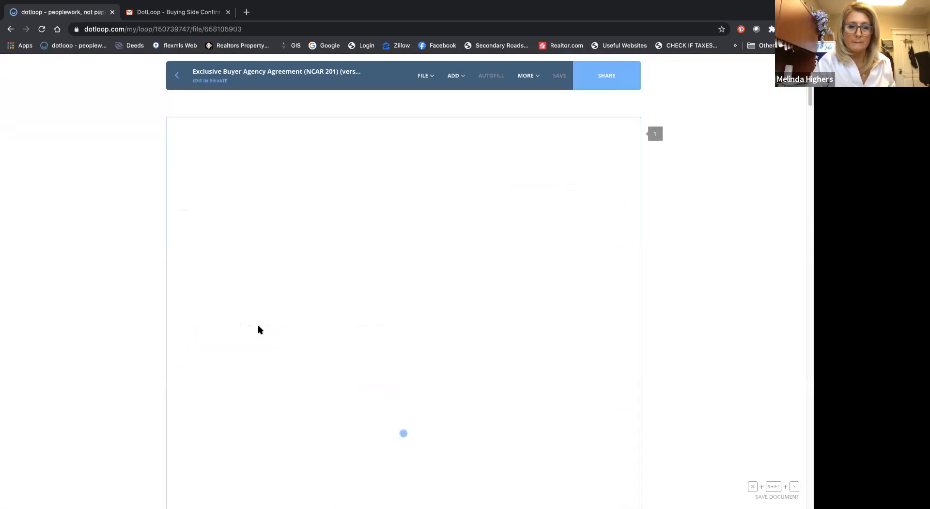
Step: On page 1, assign the second buyer initials field to the newly added buyer and the first to the original buyer
scroll(342, 328, "down", 1)
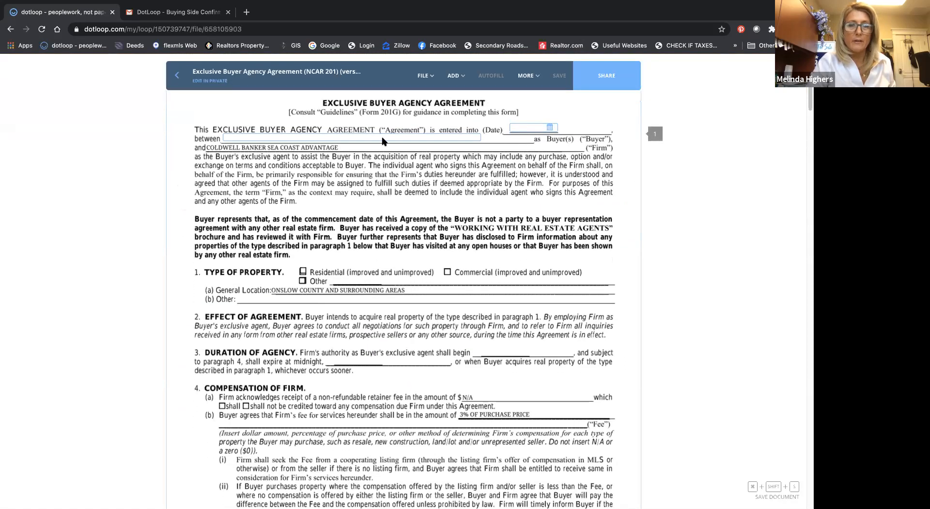
scroll(350, 277, "down", 3)
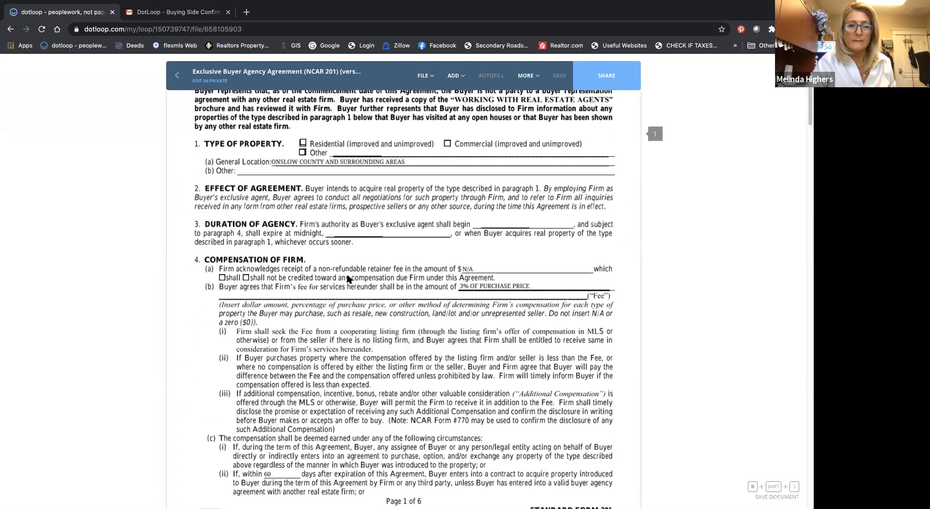
scroll(462, 189, "down", 1)
scroll(462, 190, "down", 3)
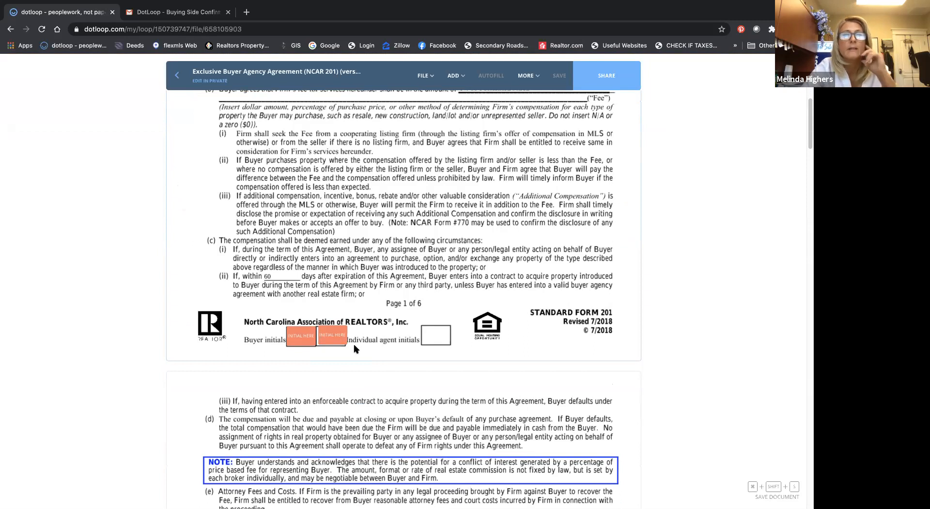
mouse_move(339, 341)
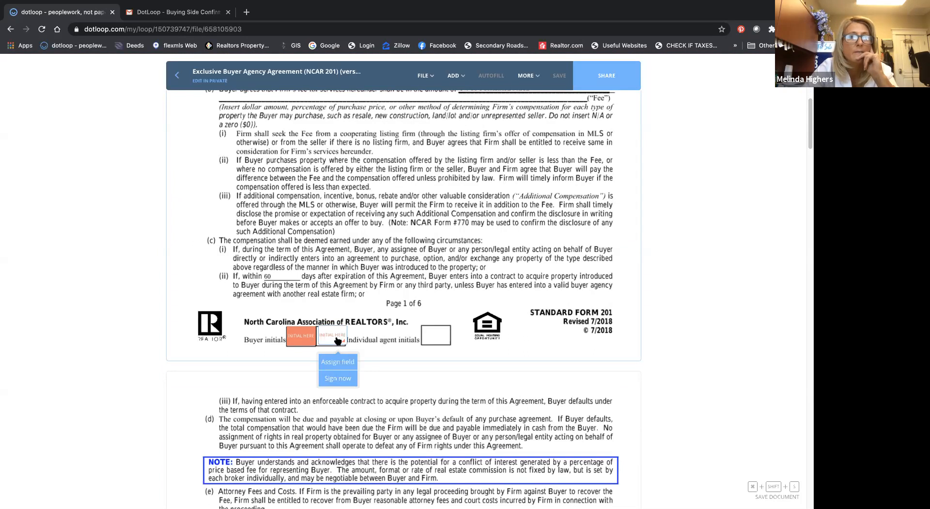
left_click(337, 361)
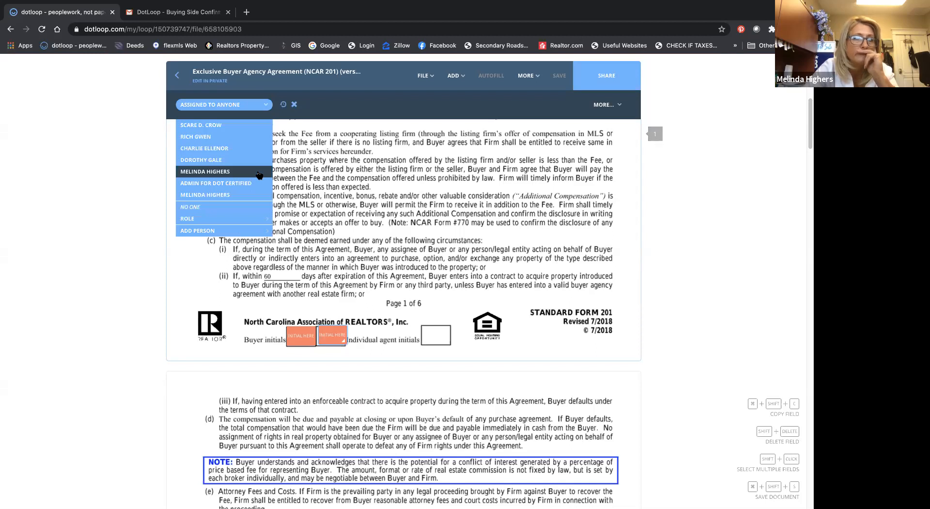
left_click(246, 127)
mouse_move(302, 337)
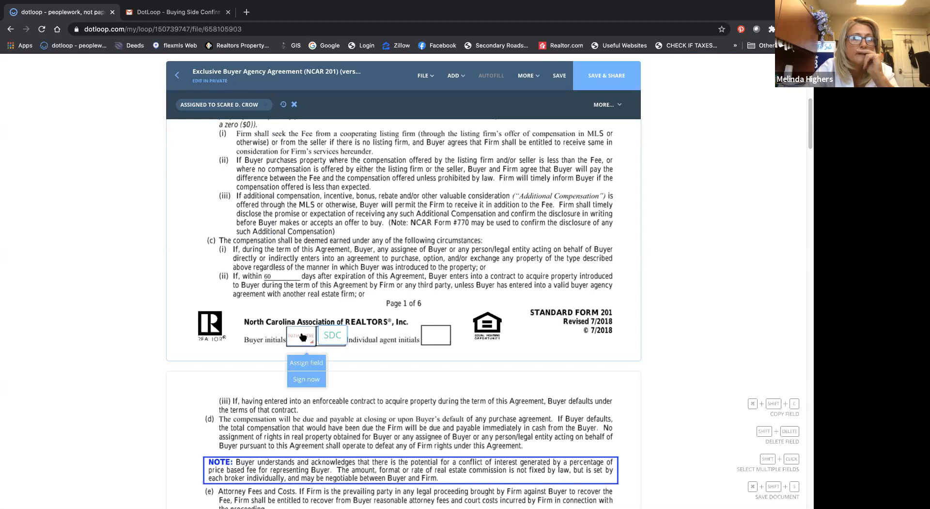
left_click(307, 363)
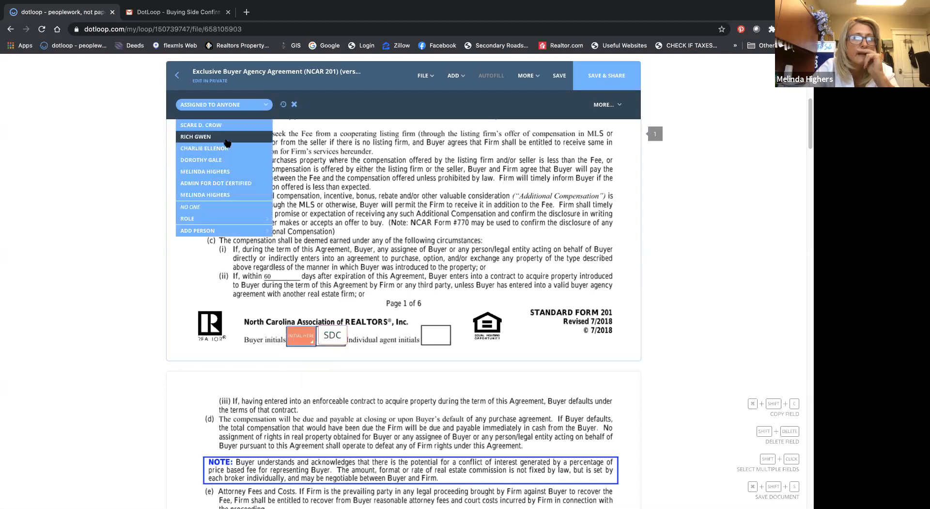
left_click(226, 160)
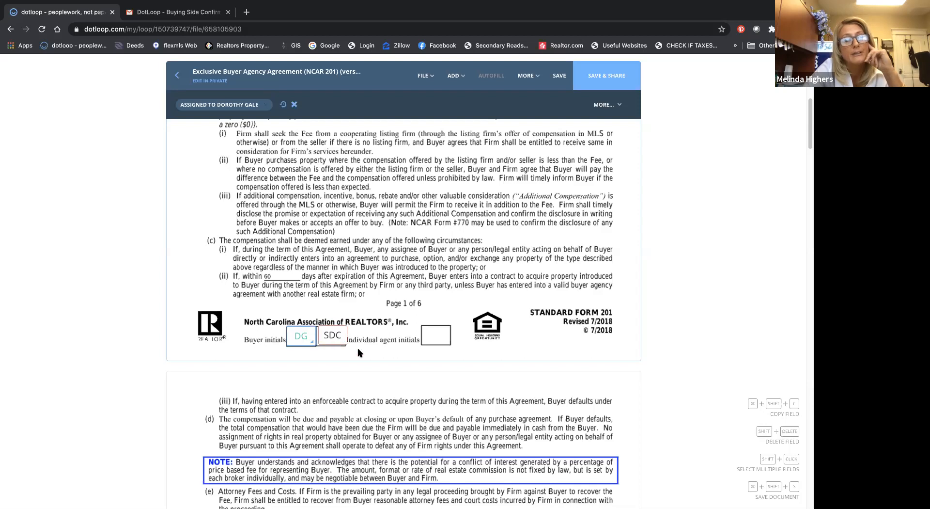
Step: Select both buyer initials fields on page 1, copy them, and paste the pair into page 2's buyer initials boxes
left_click_drag(355, 349, 271, 318)
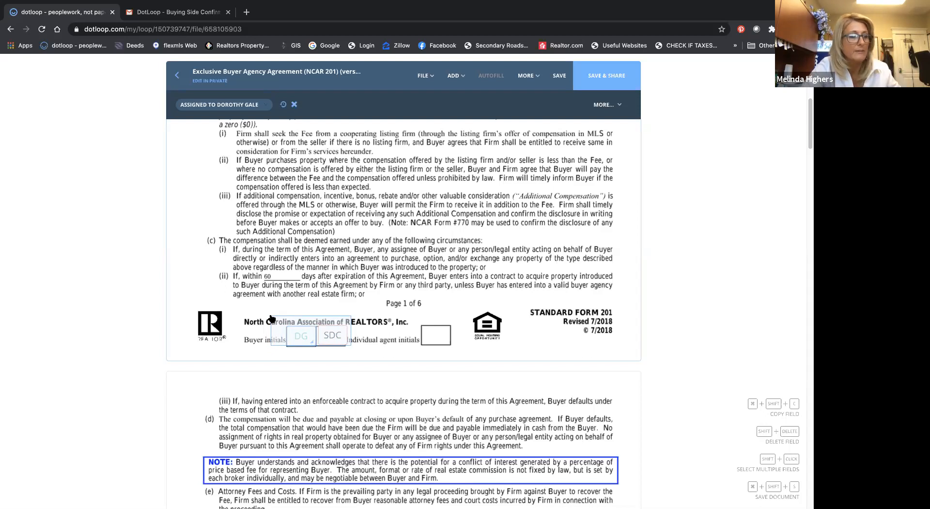
left_click_drag(271, 319, 270, 317)
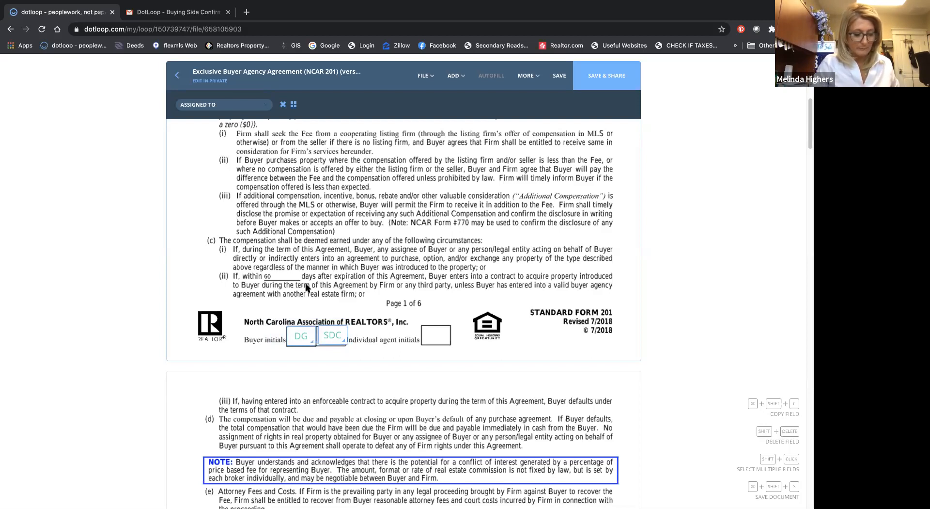
key("super+shift+c")
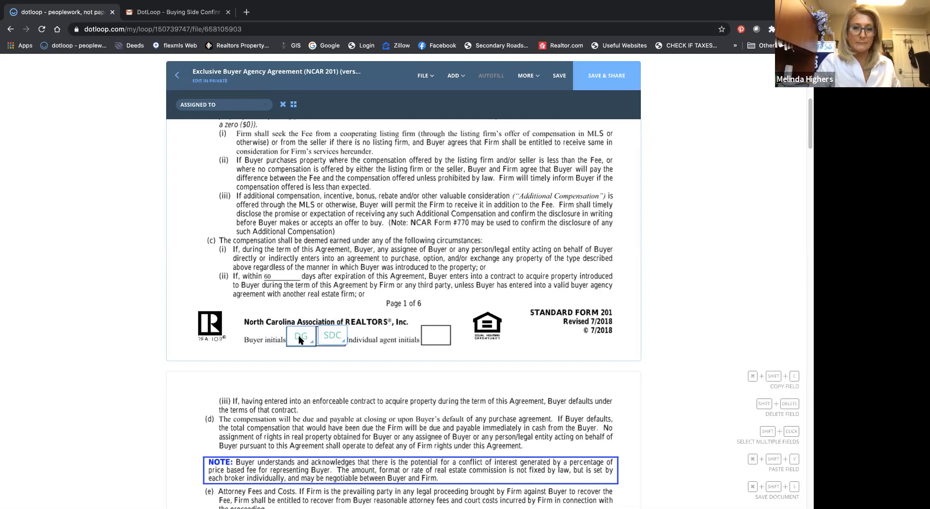
scroll(401, 359, "down", 10)
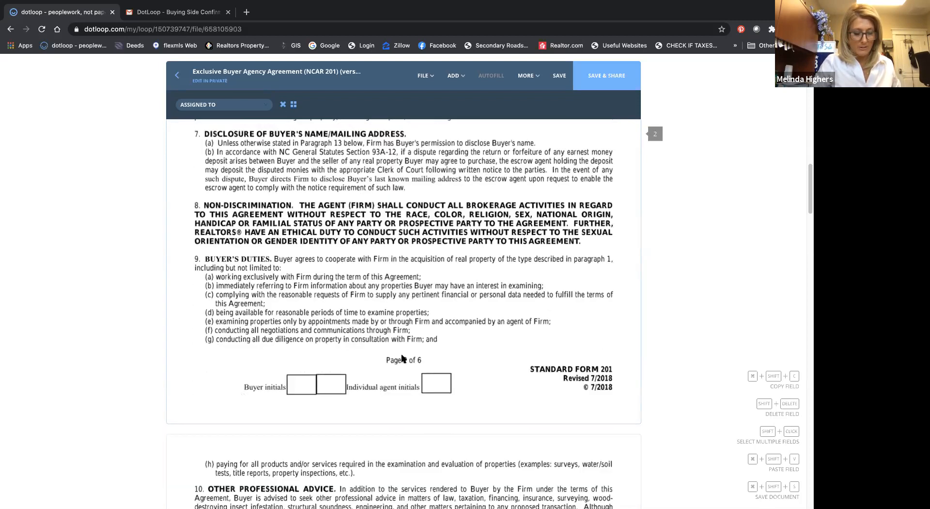
key("super+shift+v")
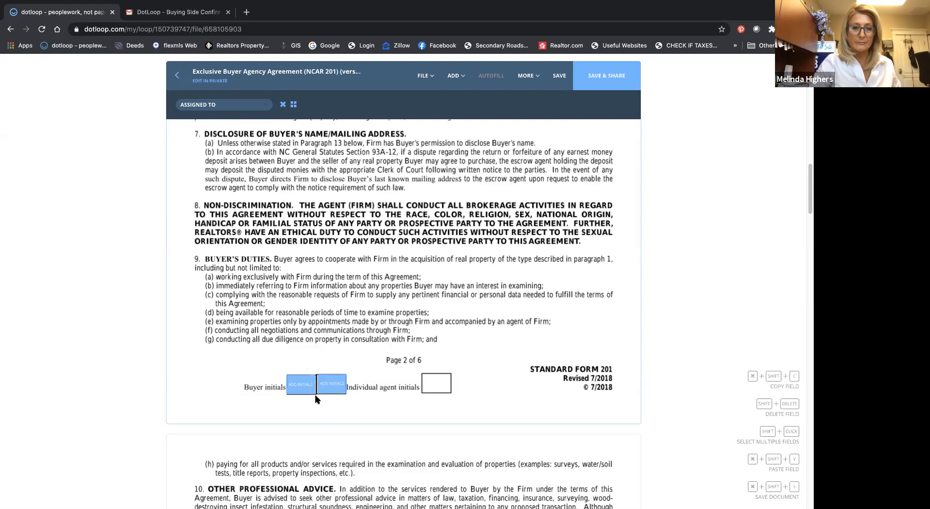
Step: Paste the copied pair of buyer initials fields into the buyer initials boxes on pages 3 and 4
scroll(306, 428, "down", 8)
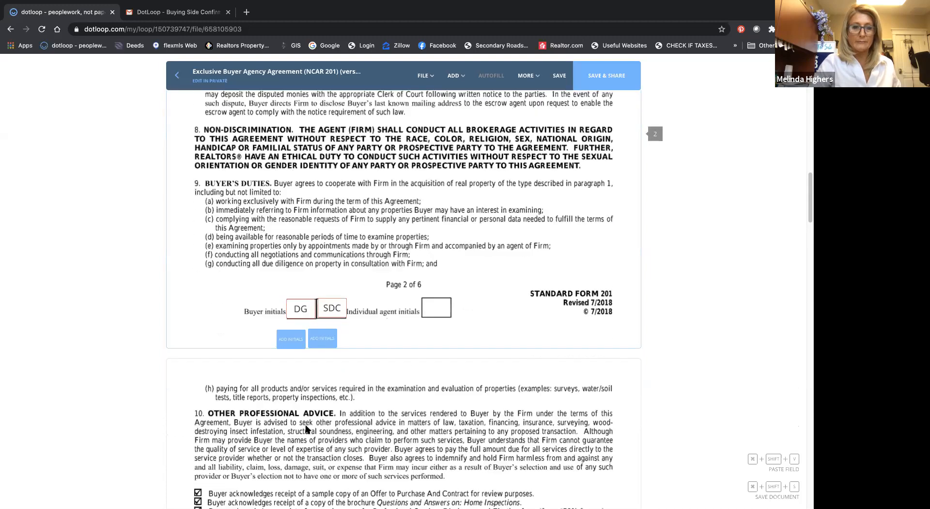
scroll(305, 429, "down", 3)
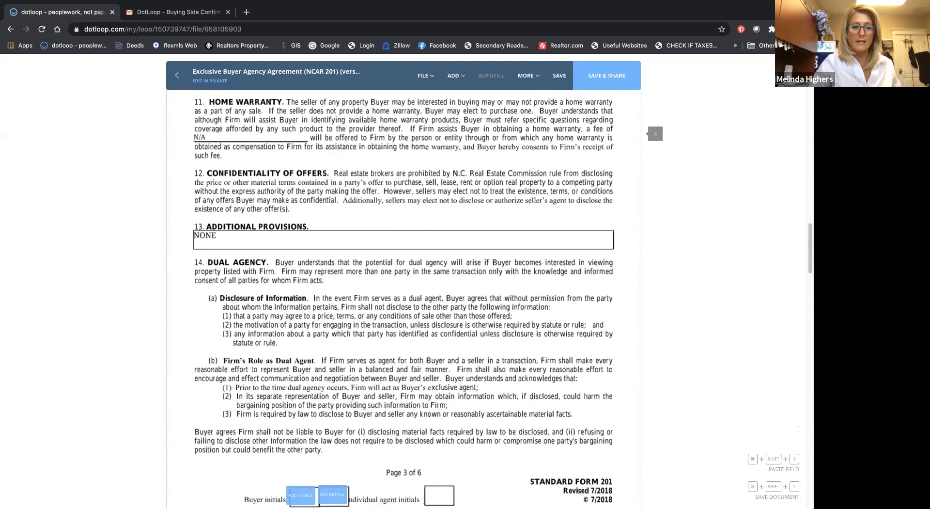
left_click(318, 495)
scroll(322, 424, "down", 5)
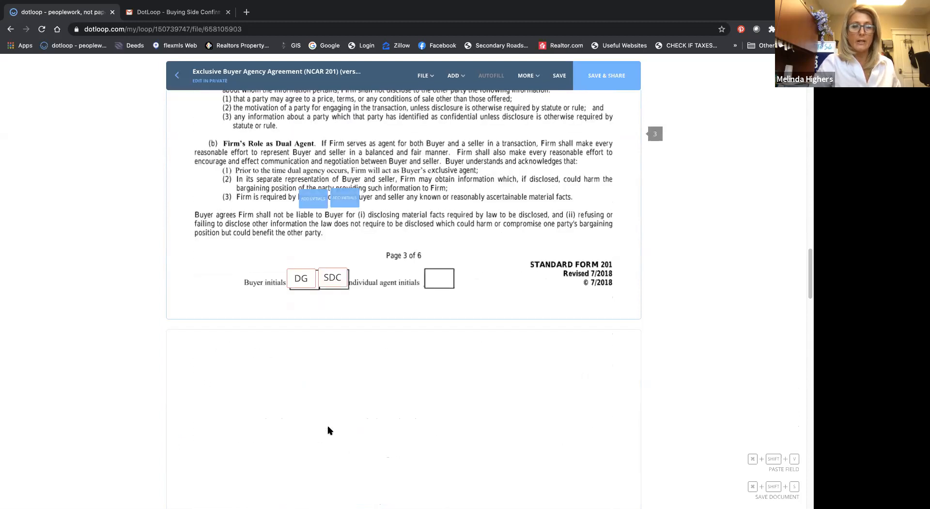
scroll(318, 421, "down", 3)
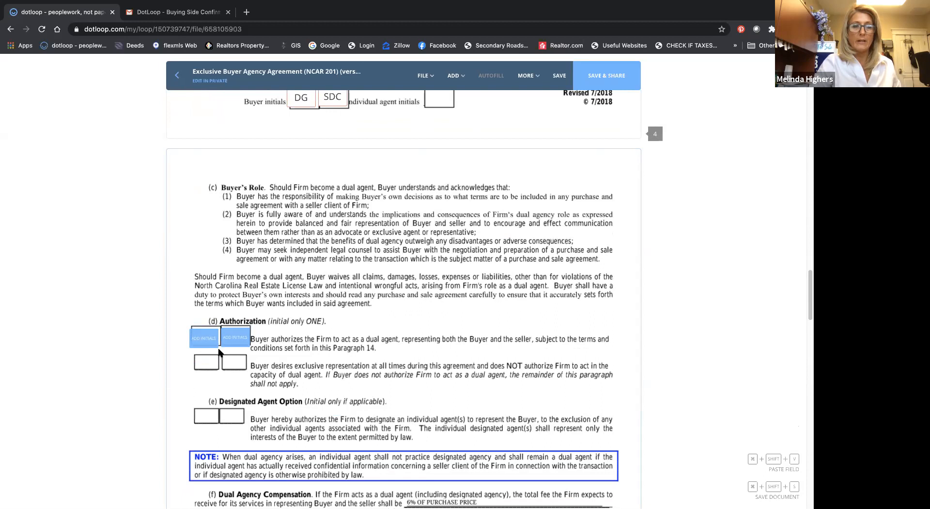
left_click(315, 395)
scroll(340, 376, "down", 6)
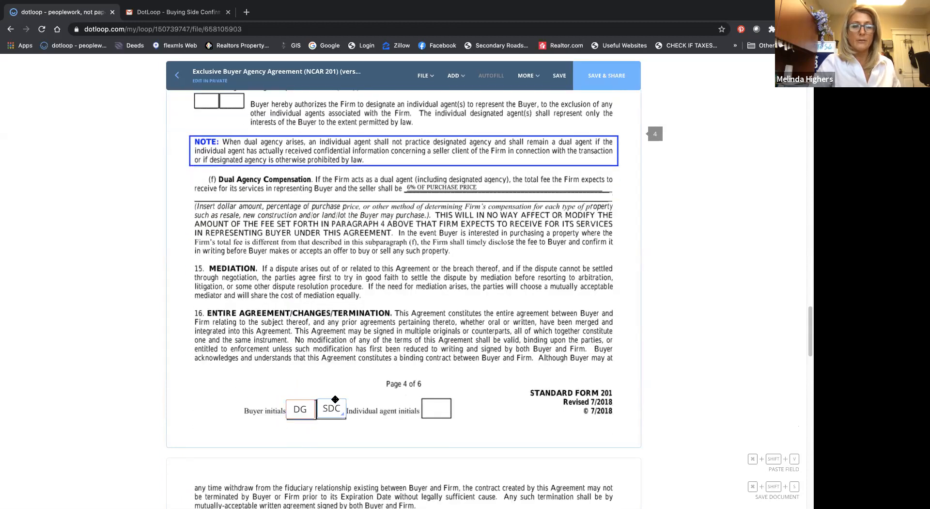
Step: Paste the copied pair of buyer initials fields into the buyer initials boxes on page 5
scroll(415, 420, "down", 8)
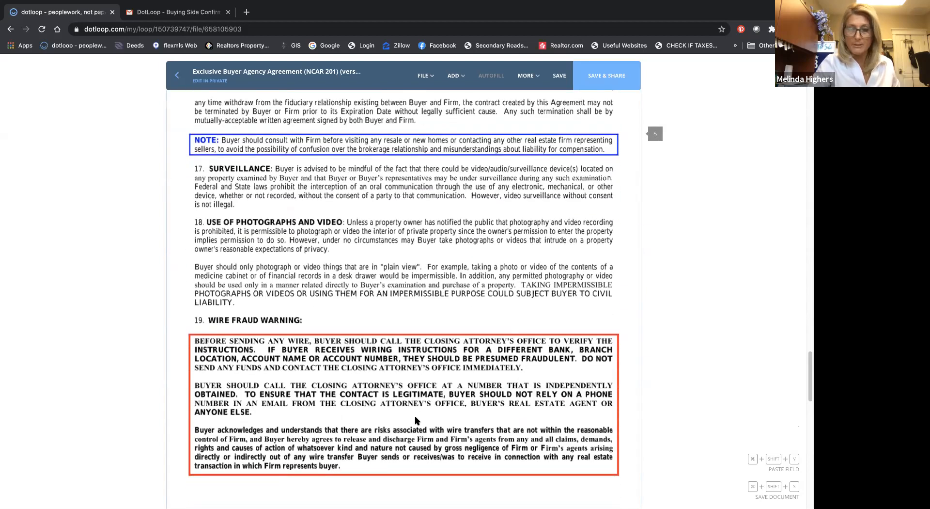
scroll(327, 424, "down", 2)
scroll(331, 436, "down", 1)
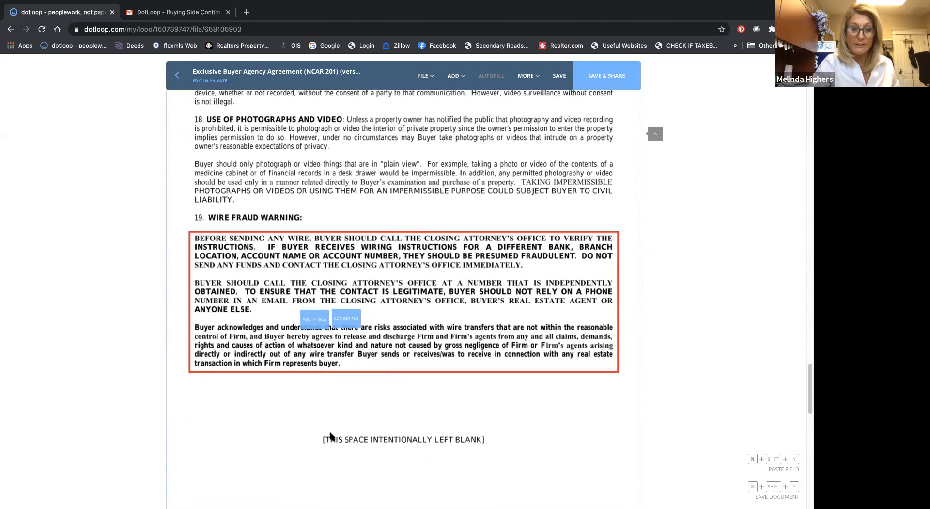
scroll(310, 431, "down", 3)
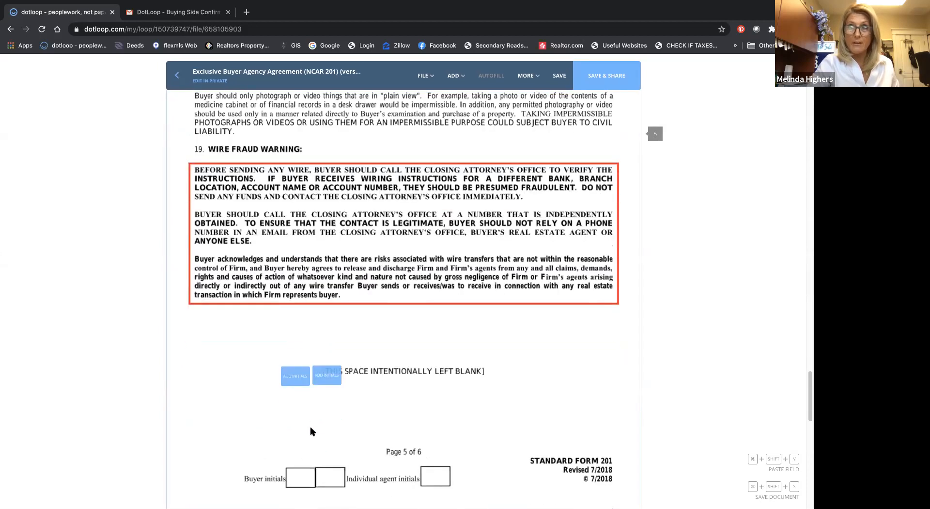
mouse_move(316, 421)
left_mouse_down()
mouse_move(343, 386)
mouse_move(317, 415)
left_mouse_up()
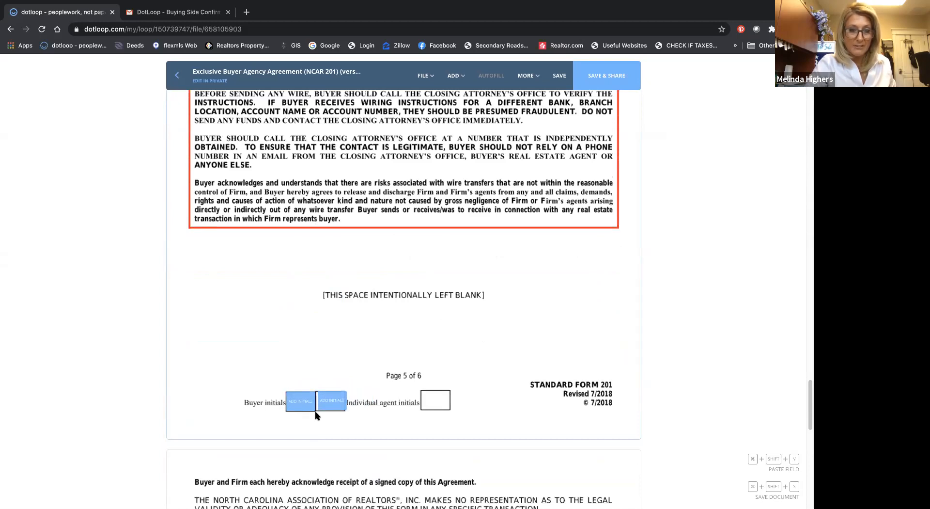
left_click(315, 415)
Step: Drop the extra pair of buyer initials fields at the top of page 6 and delete both
scroll(366, 418, "down", 6)
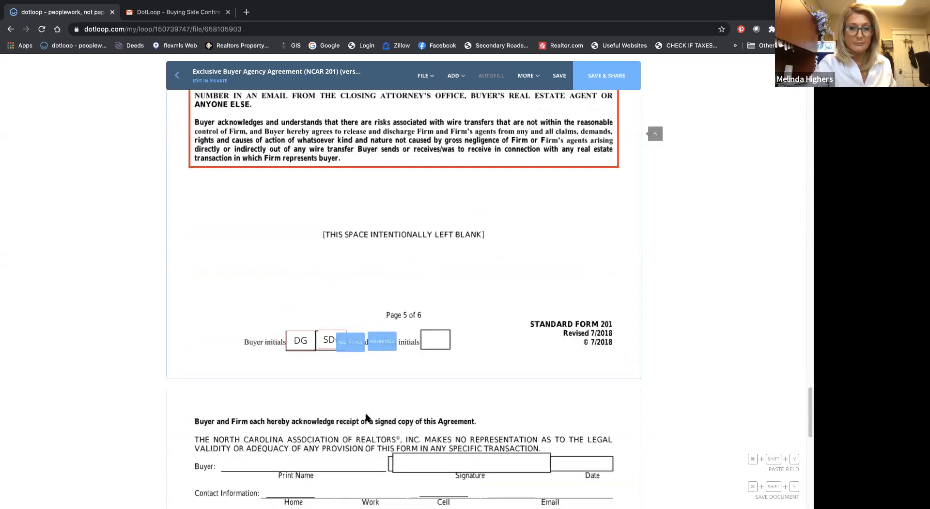
left_click(595, 220)
left_click(549, 228)
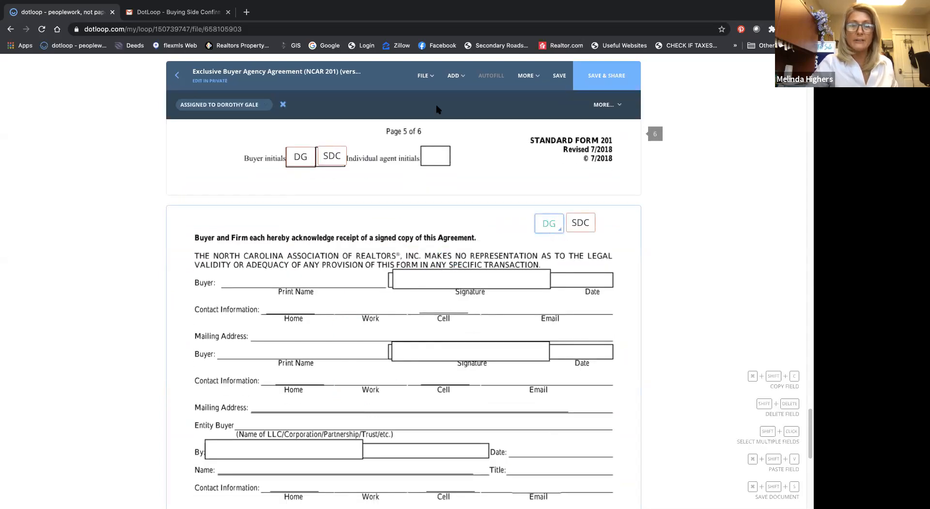
left_click(282, 105)
left_click(568, 220)
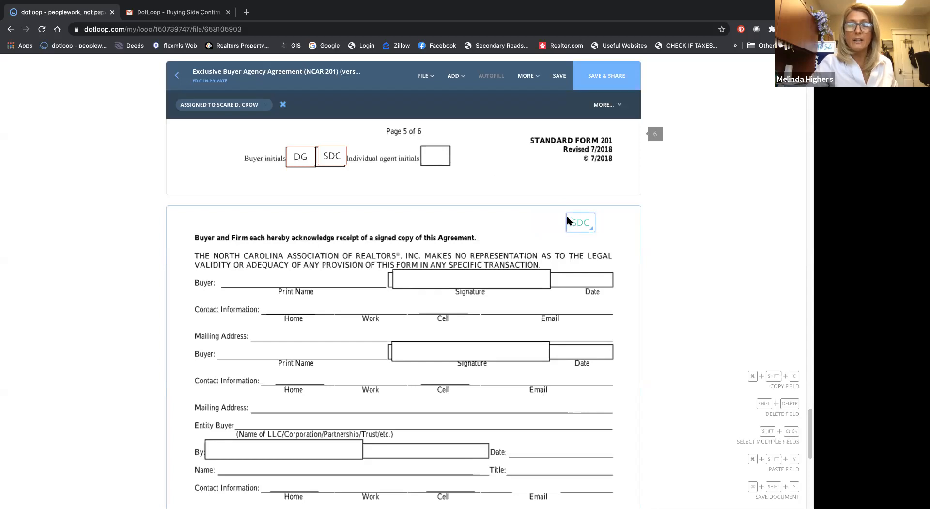
left_click(283, 105)
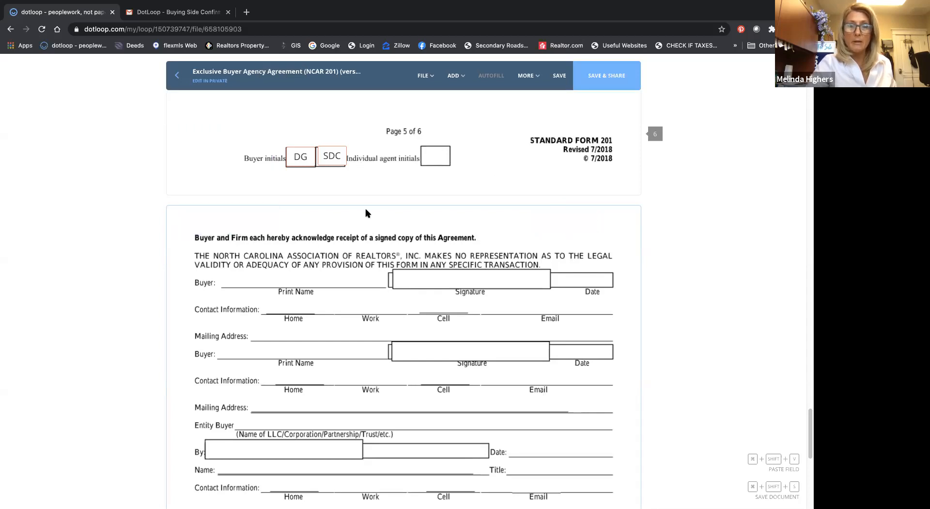
Step: Add an initials field in the individual agent initials box on page 2
scroll(366, 213, "up", 7)
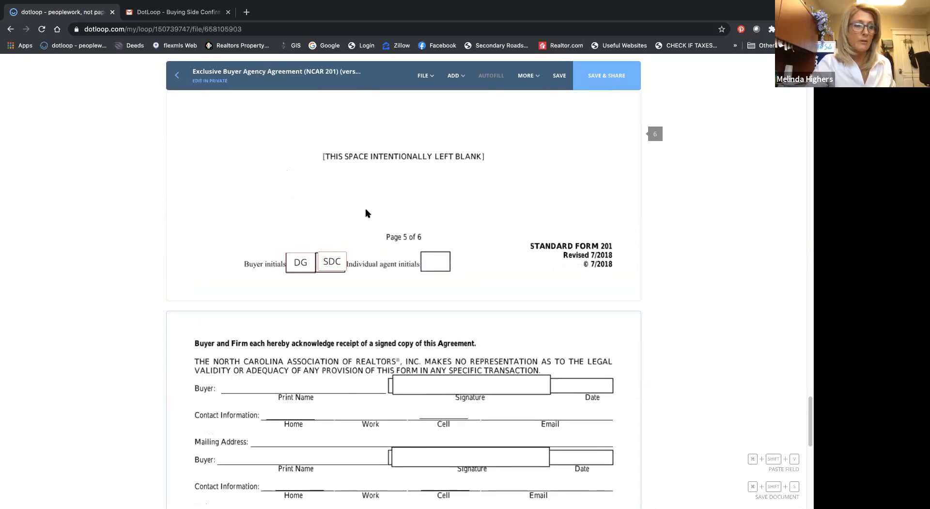
scroll(366, 213, "up", 12)
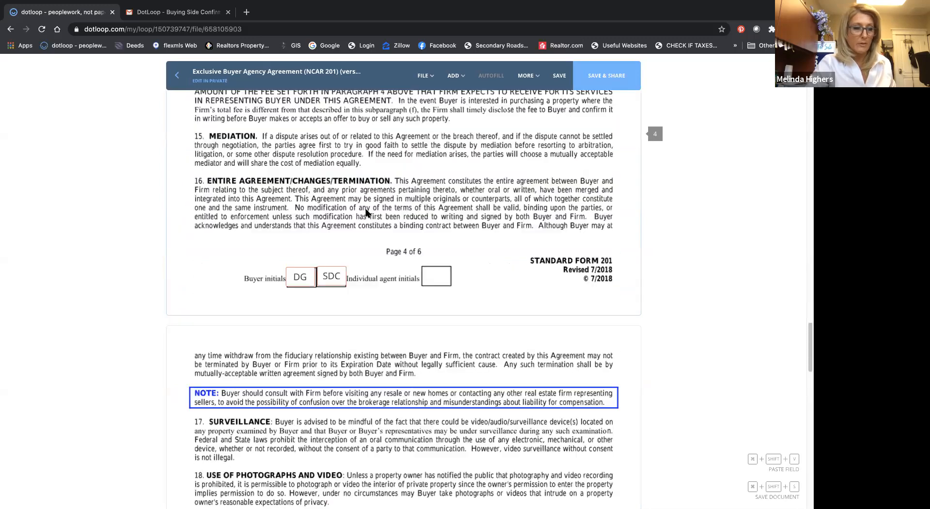
scroll(366, 213, "up", 20)
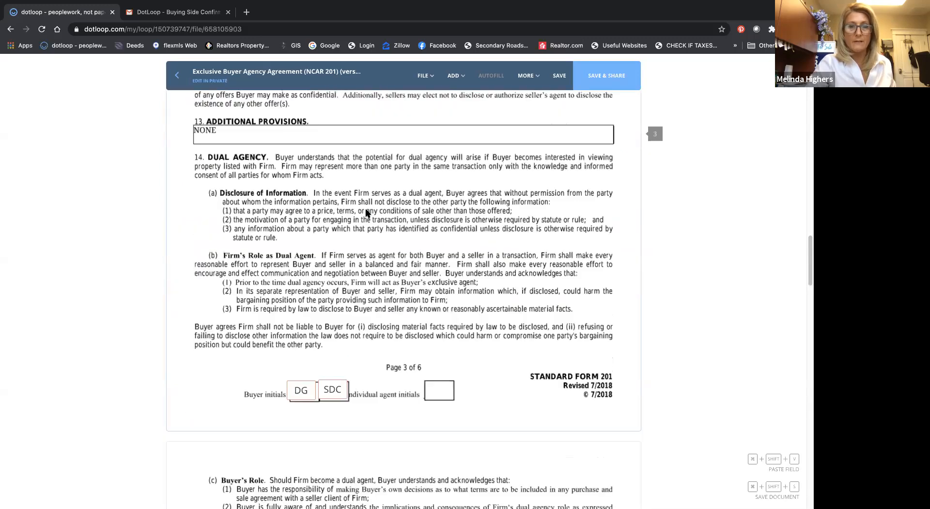
scroll(366, 213, "up", 20)
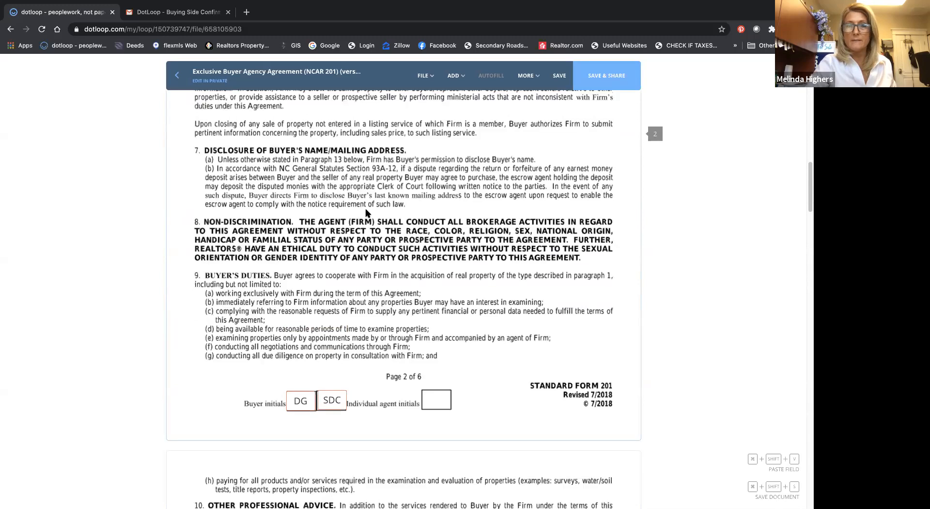
scroll(366, 213, "down", 8)
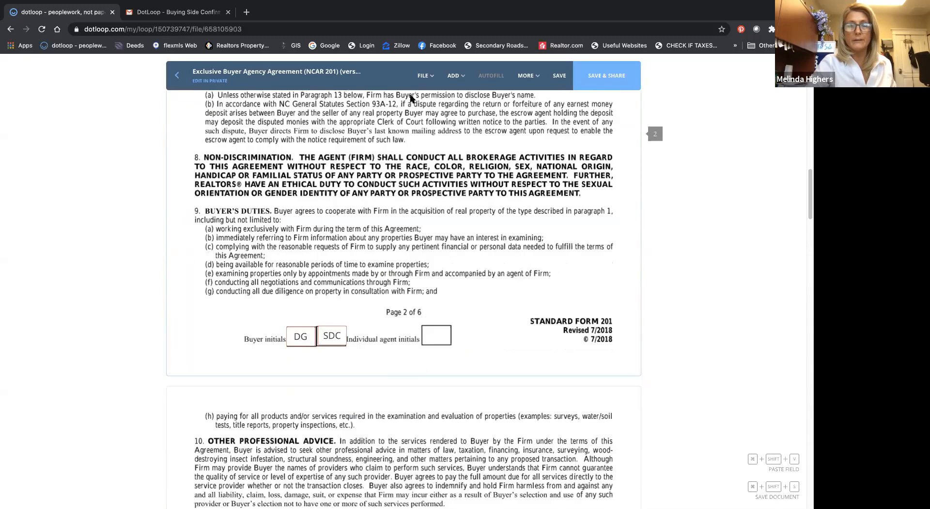
left_click(460, 87)
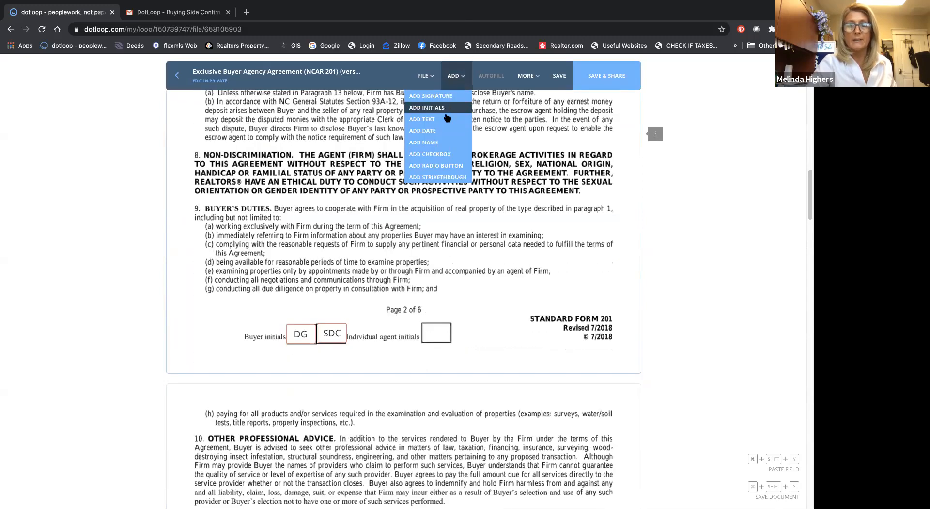
left_click(446, 116)
left_click(435, 345)
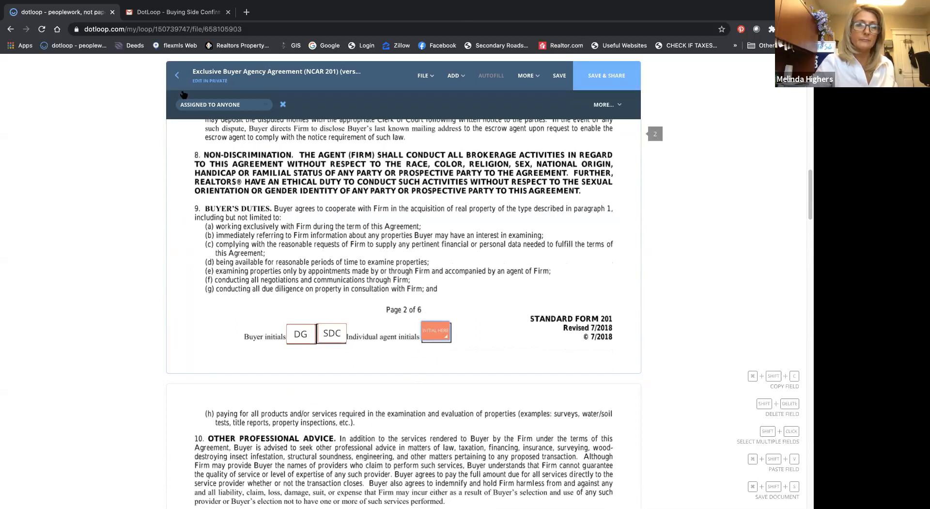
Step: Assign page 2's agent initials field to the agent and initial it by adopting the proposed signature
left_click(194, 106)
left_click(201, 171)
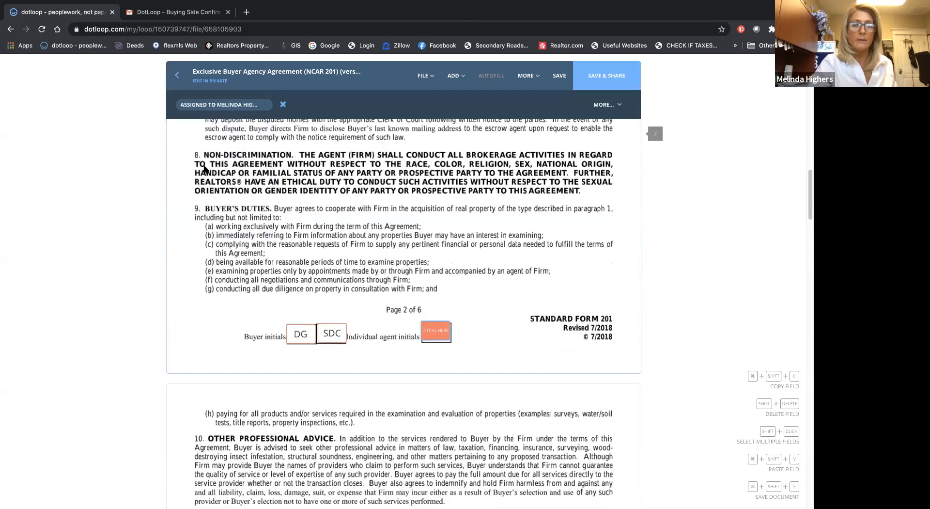
left_click(439, 355)
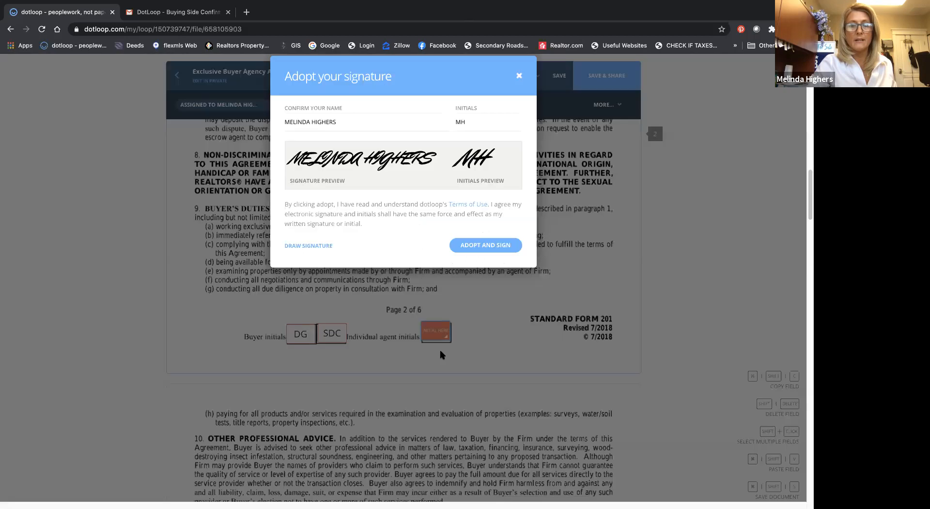
left_click(478, 372)
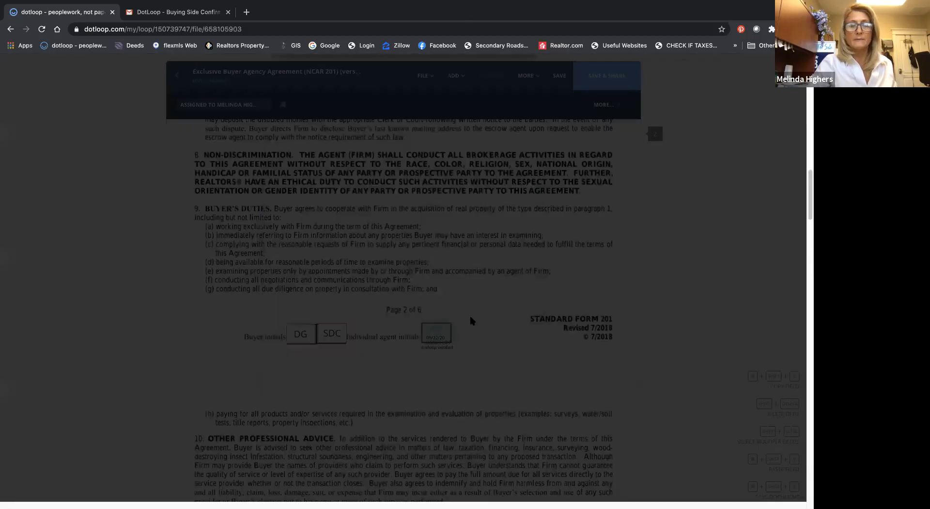
Step: Add an initials field in page 3's individual agent initials box and assign it to the agent, leaving it unsigned
scroll(472, 318, "down", 5)
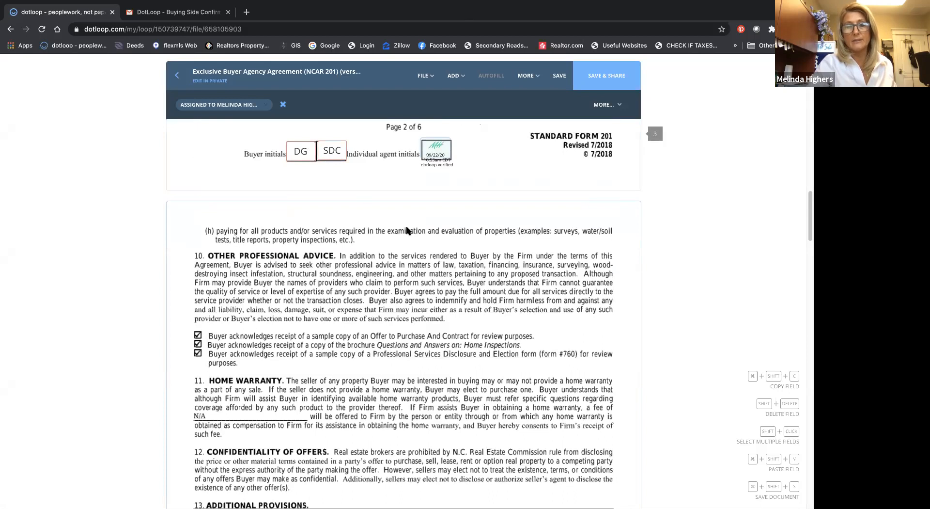
scroll(407, 231, "down", 12)
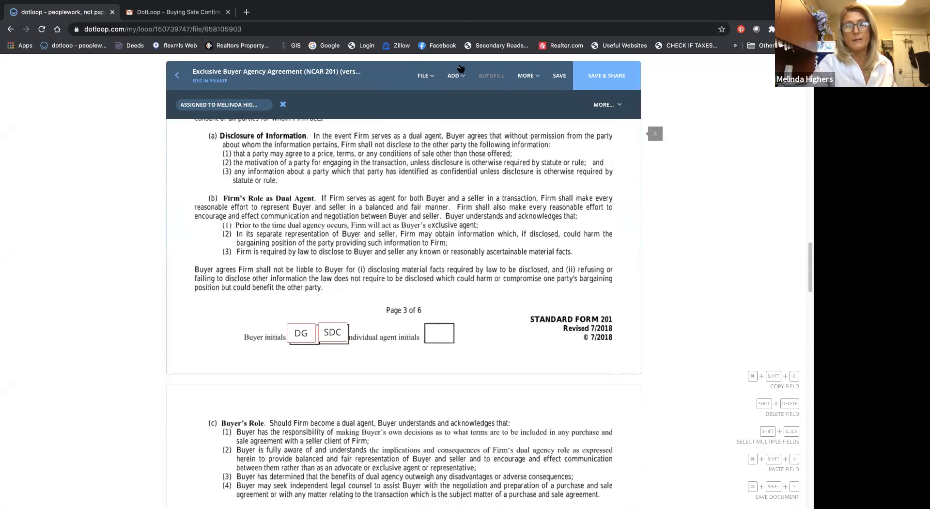
left_click(455, 75)
left_click(438, 109)
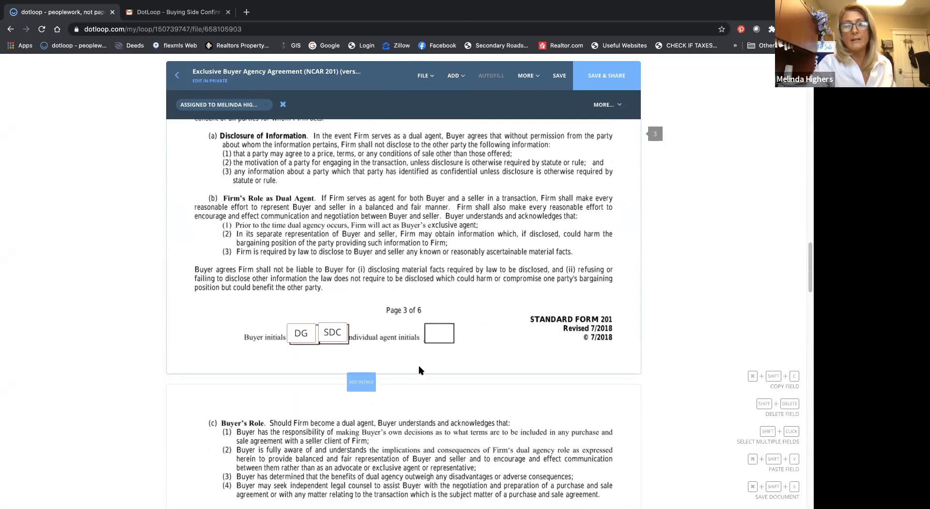
left_click(439, 335)
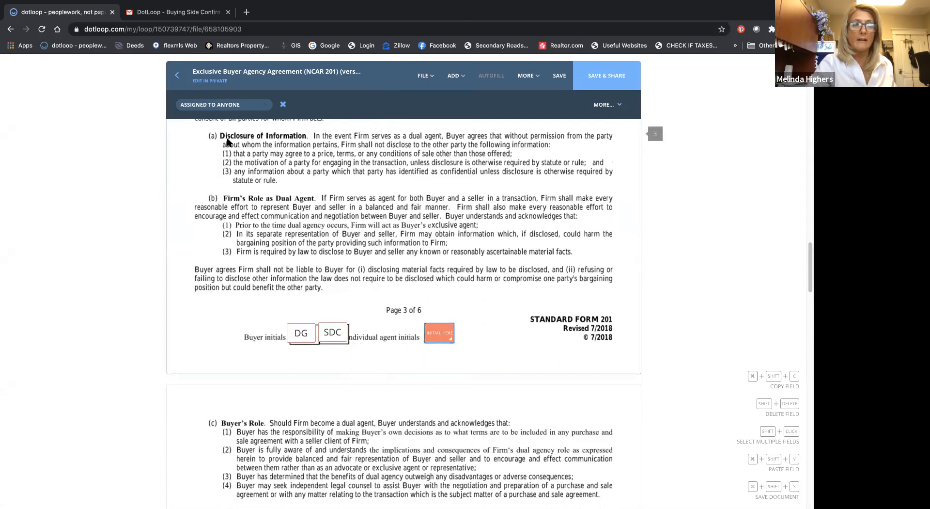
left_click(239, 113)
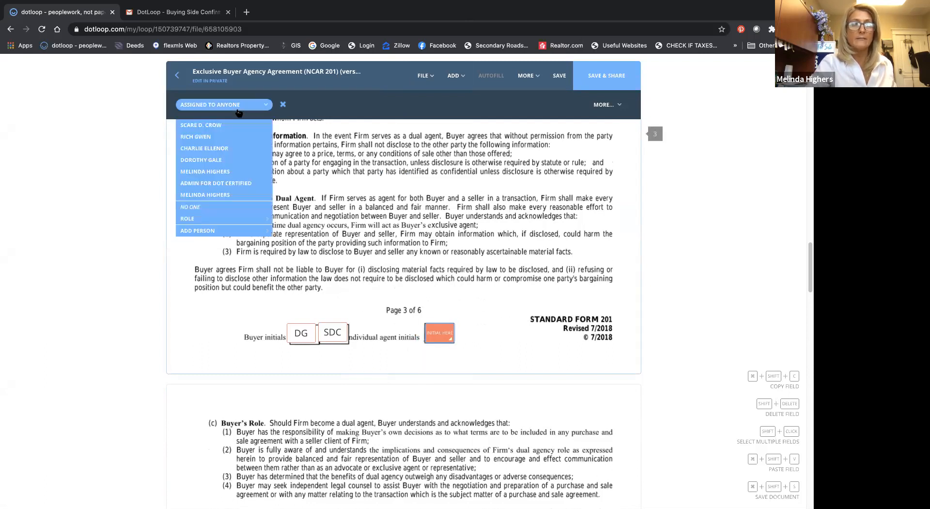
left_click(231, 172)
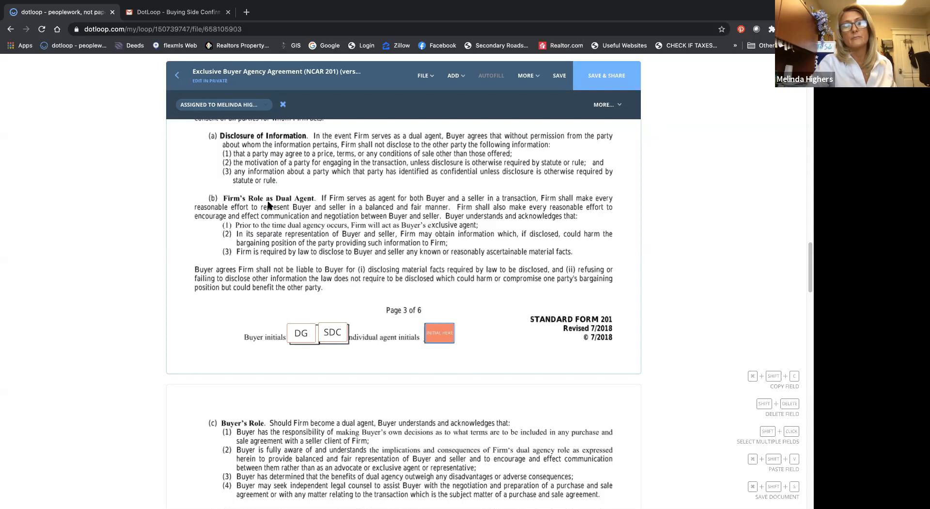
mouse_move(428, 331)
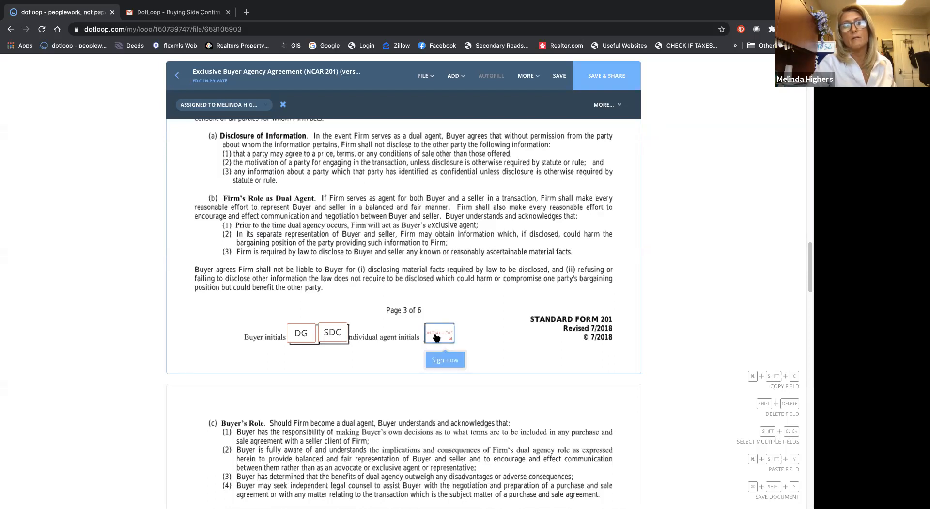
left_click(469, 348)
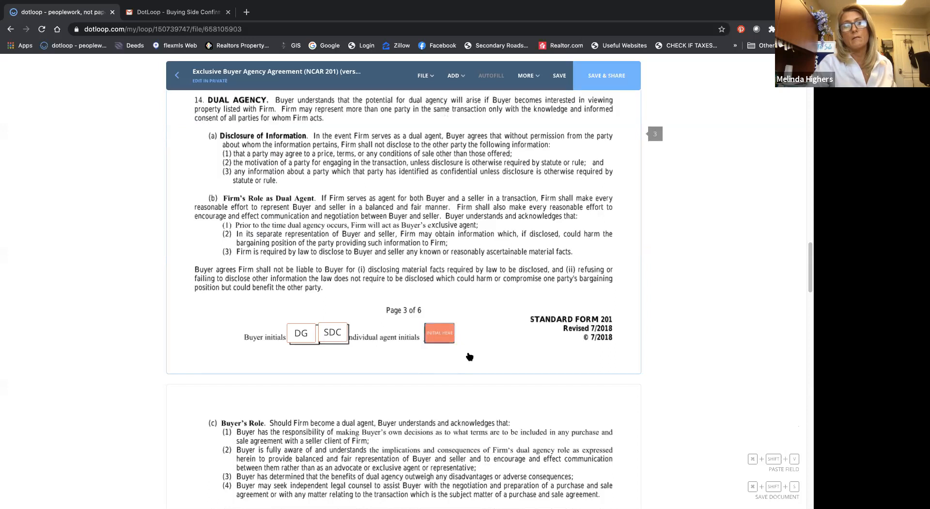
Step: Copy the agent's initials field from page 3 and paste it into page 4's individual agent initials box
left_click(409, 315)
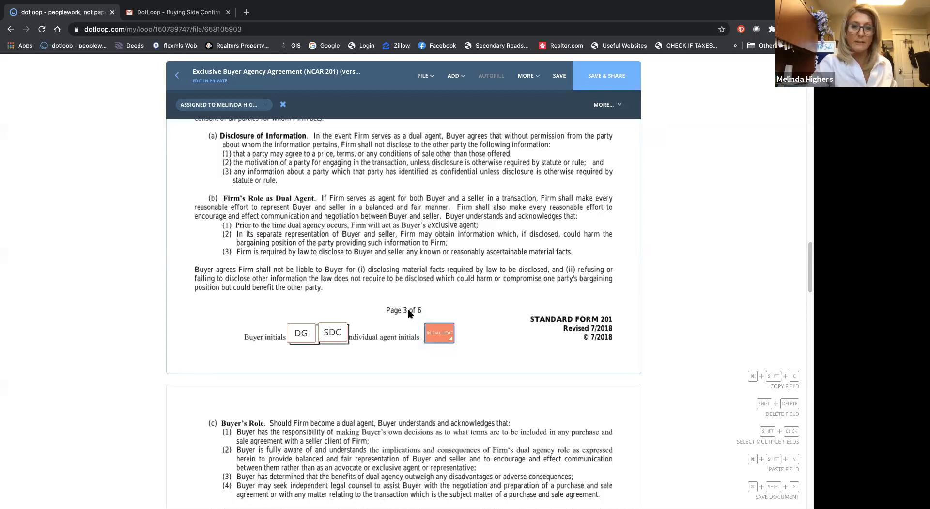
scroll(410, 314, "down", 10)
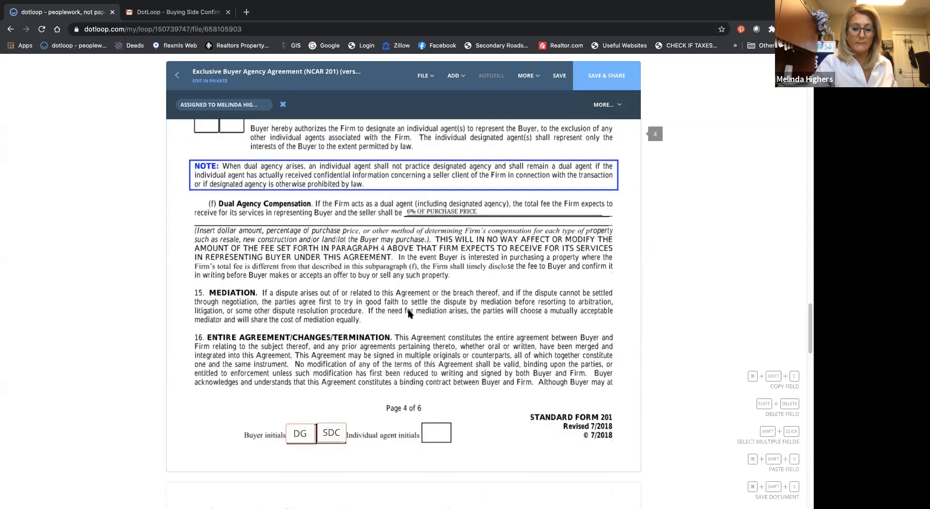
scroll(410, 314, "down", 2)
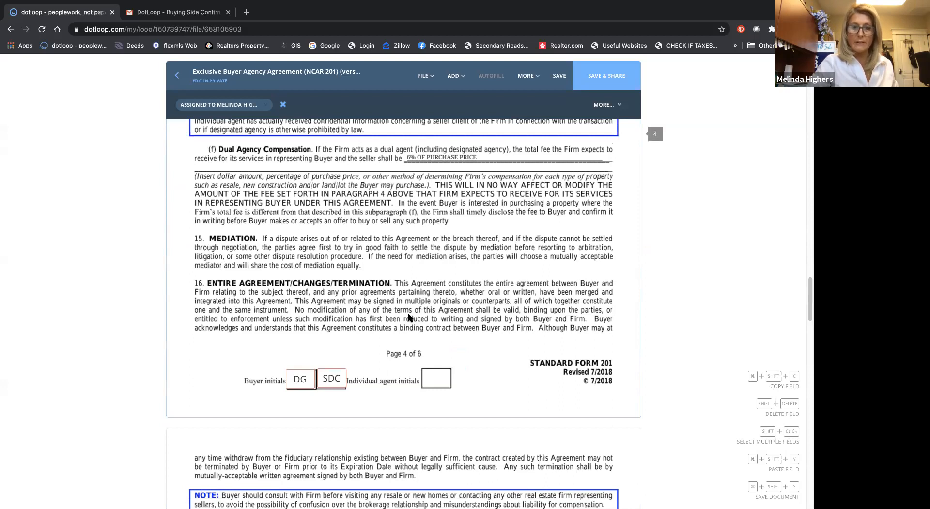
left_click(434, 390)
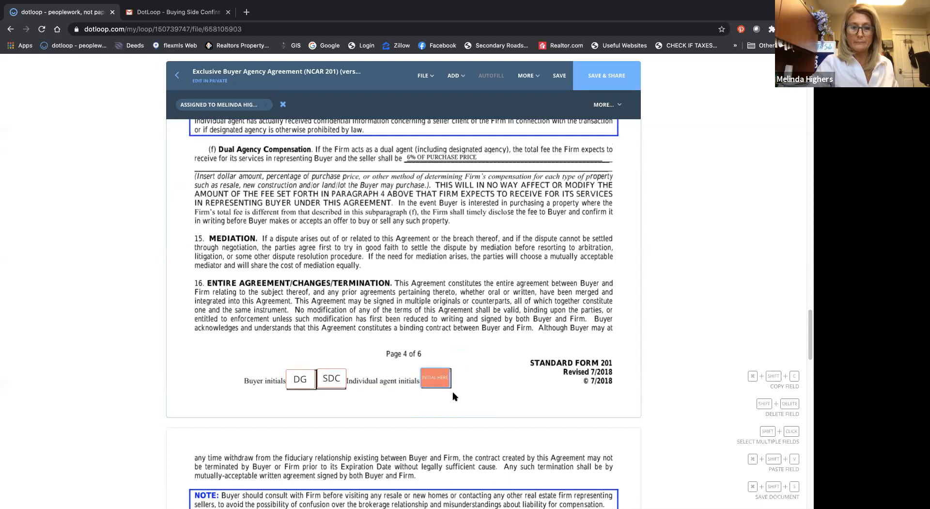
Step: Add an initials field assigned to the agent in page 5's individual agent initials box
scroll(454, 396, "down", 10)
scroll(455, 396, "up", 5)
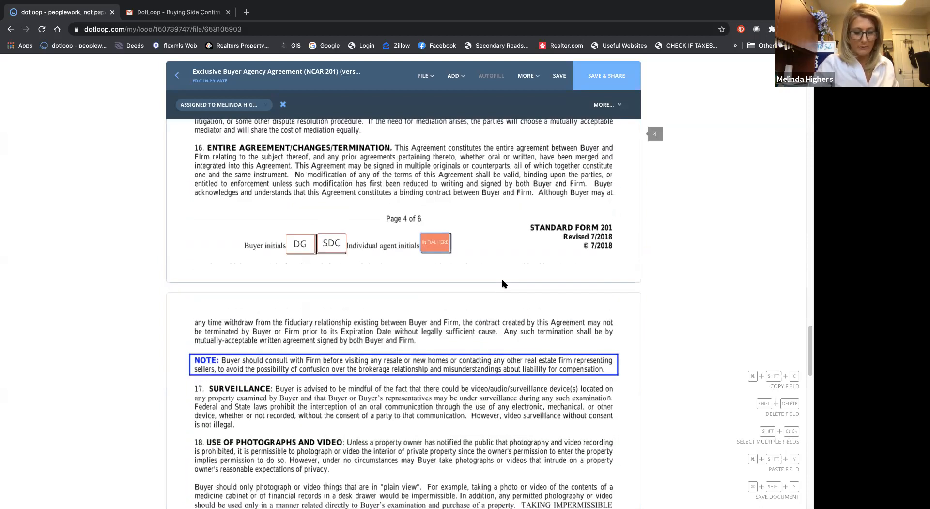
left_click(438, 315)
scroll(438, 322, "down", 4)
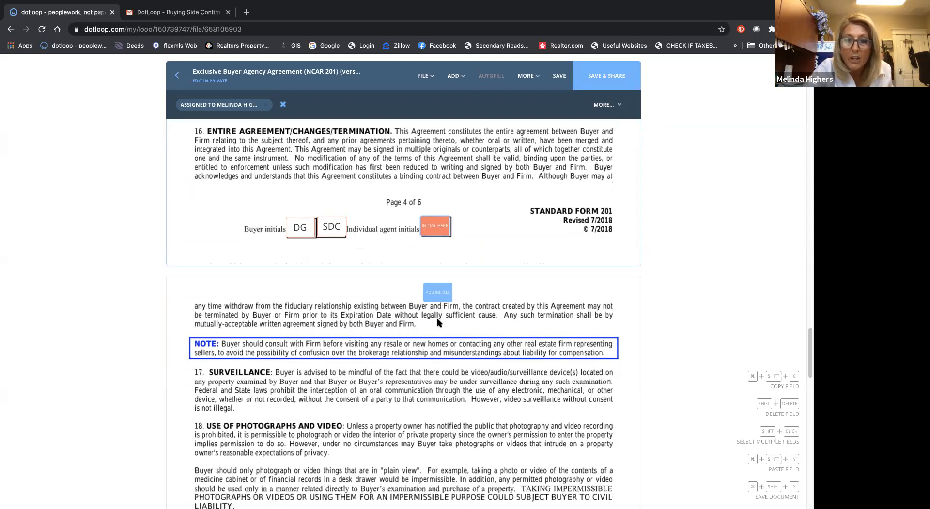
scroll(438, 322, "down", 13)
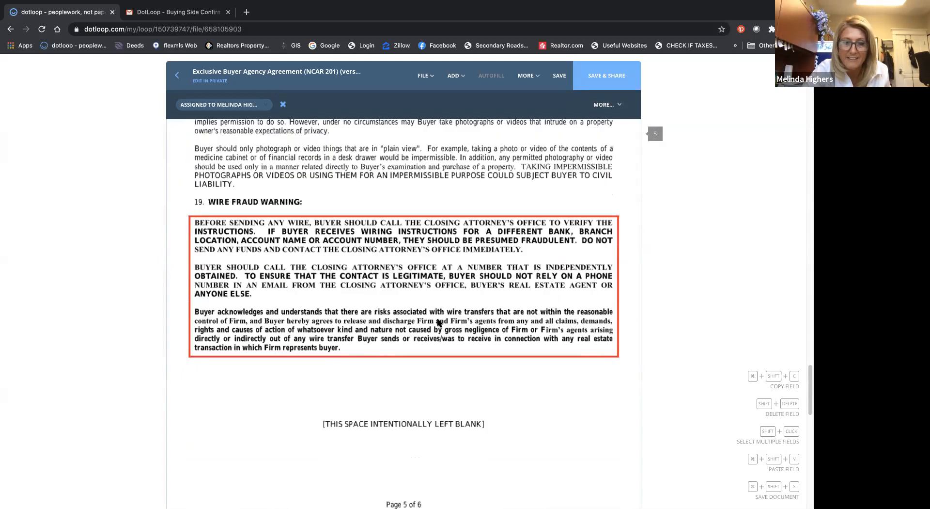
scroll(437, 323, "down", 2)
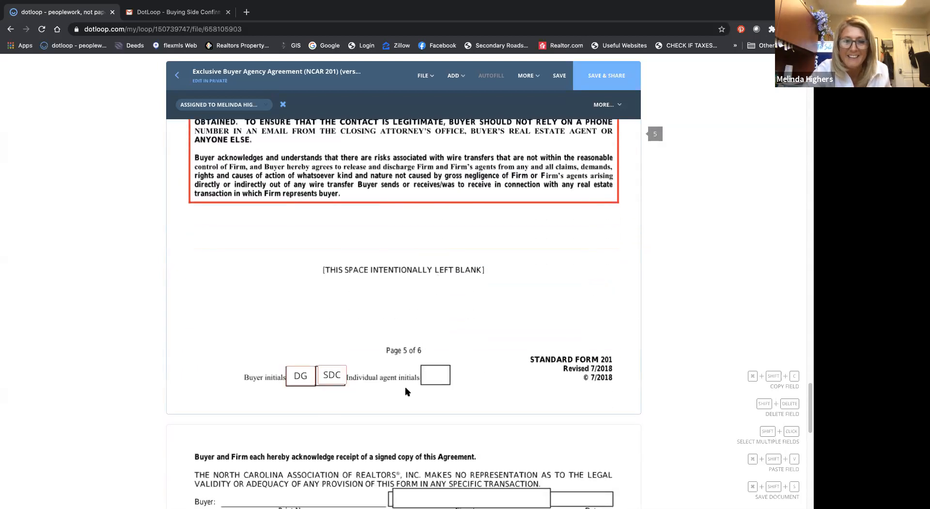
left_click(437, 385)
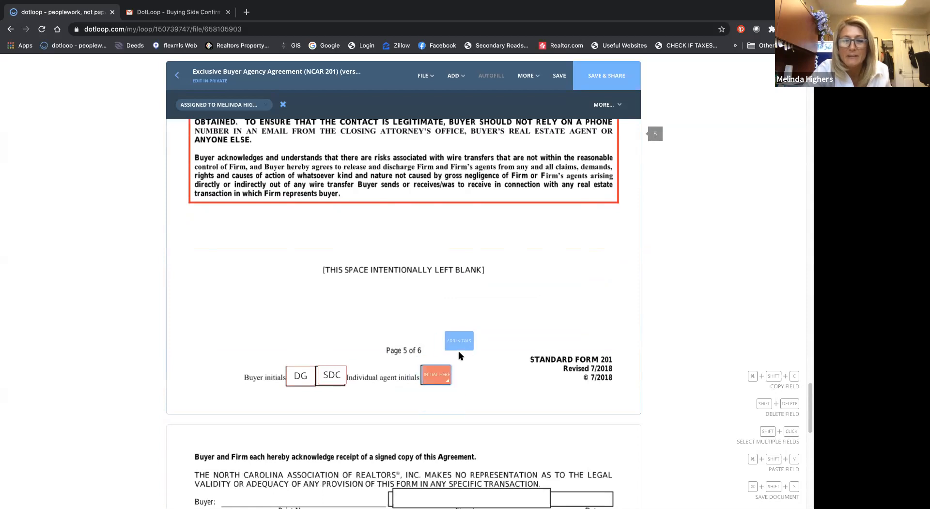
Step: Place eleven more agent initials fields in succession, scattered around the blank area and footer of page 5
left_click(460, 343)
left_click(505, 302)
left_click(546, 270)
left_click(544, 326)
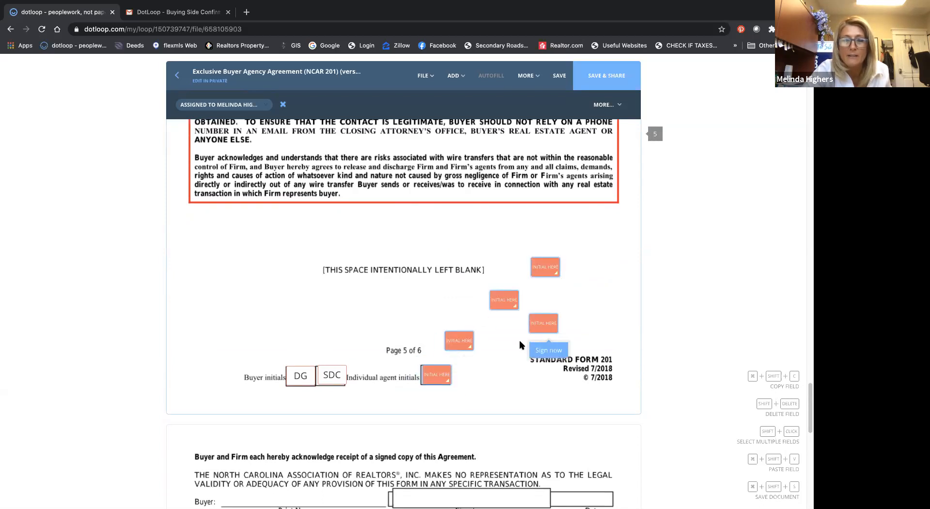
left_click(512, 347)
left_click(567, 384)
left_click(522, 393)
left_click(493, 408)
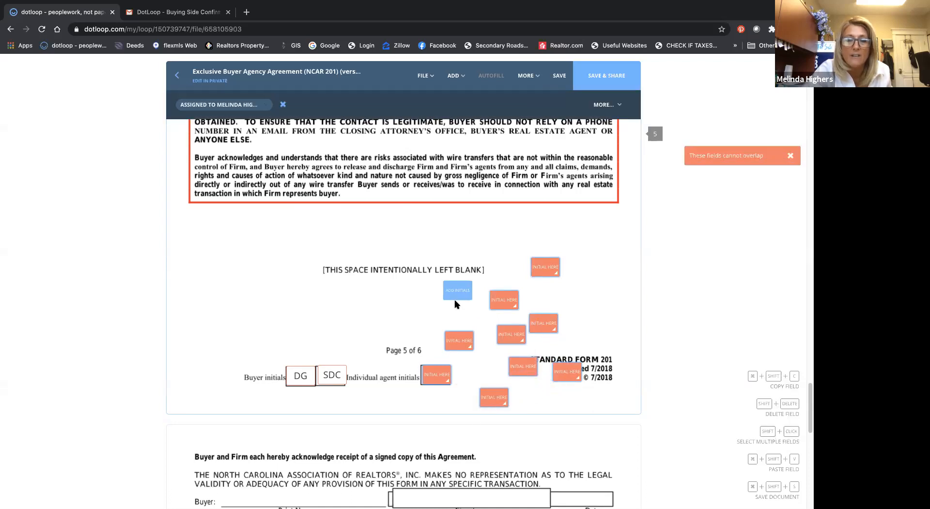
left_click(455, 301)
left_click(396, 309)
left_click(394, 342)
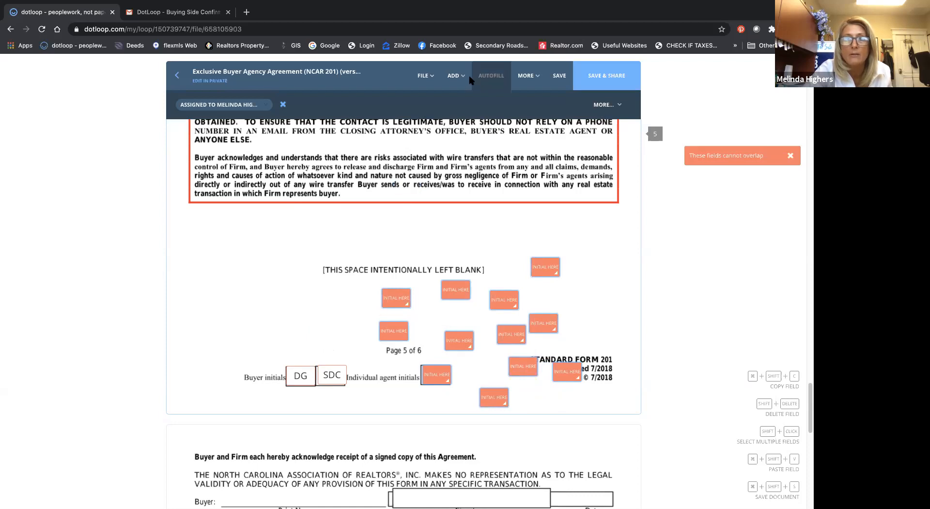
Step: Add a single agent initials field over page 5's "THIS SPACE INTENTIONALLY LEFT BLANK" line
left_click(454, 76)
left_click(426, 107)
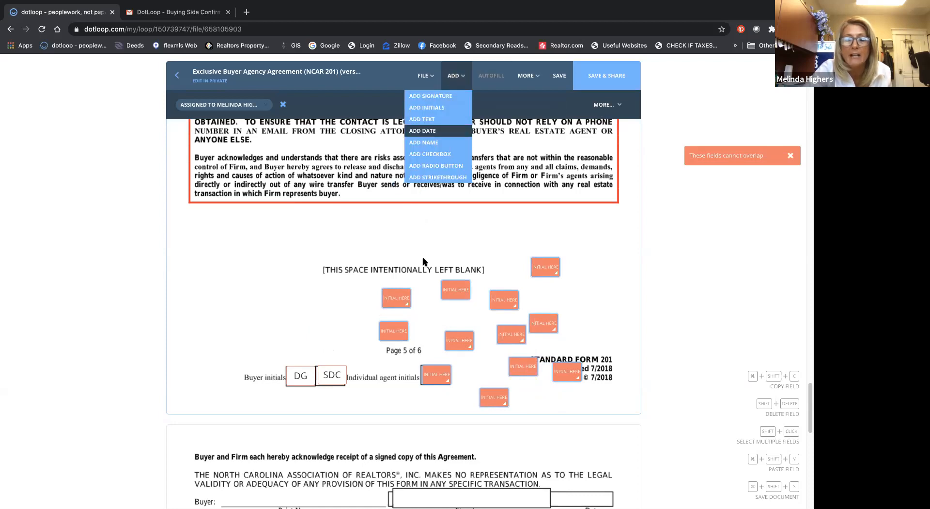
left_click(412, 271)
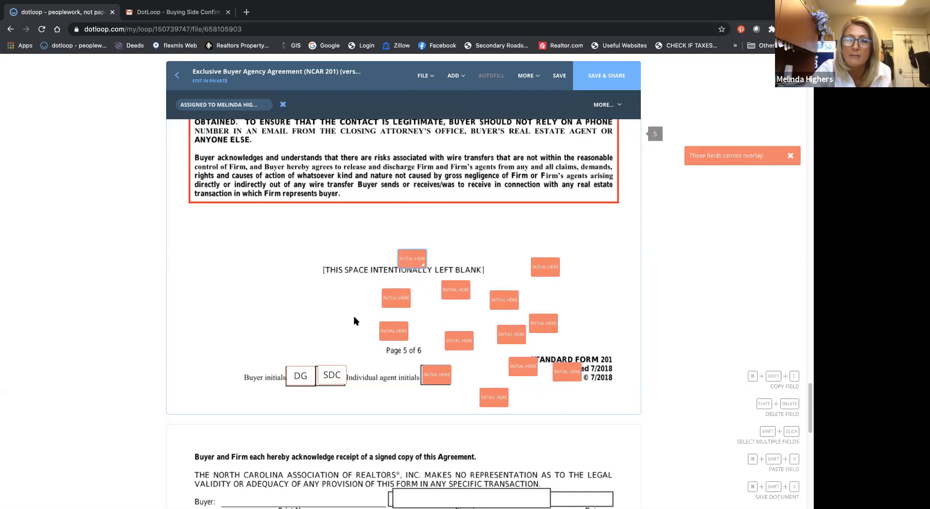
Step: Review page 6's buyer, entity and agent signature blocks for the signature and date boxes that need fields
scroll(356, 311, "down", 5)
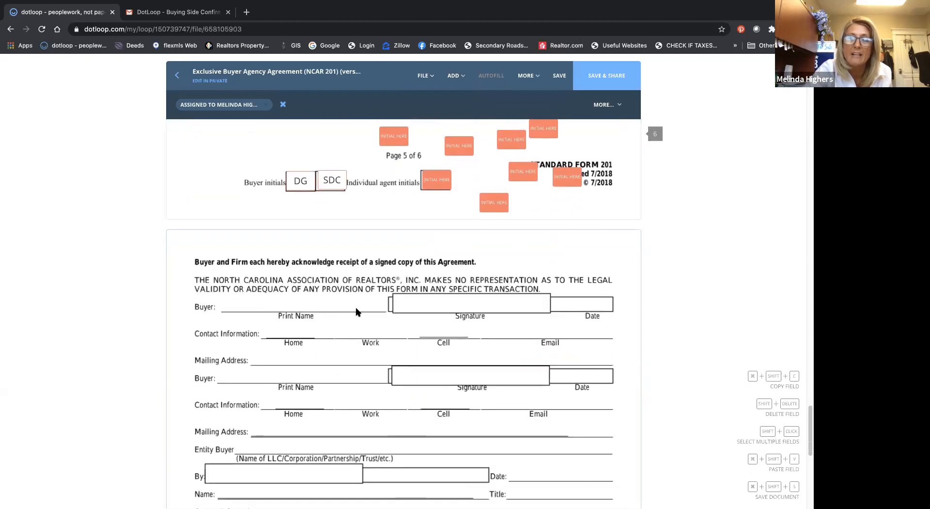
scroll(357, 311, "down", 3)
scroll(358, 312, "up", 2)
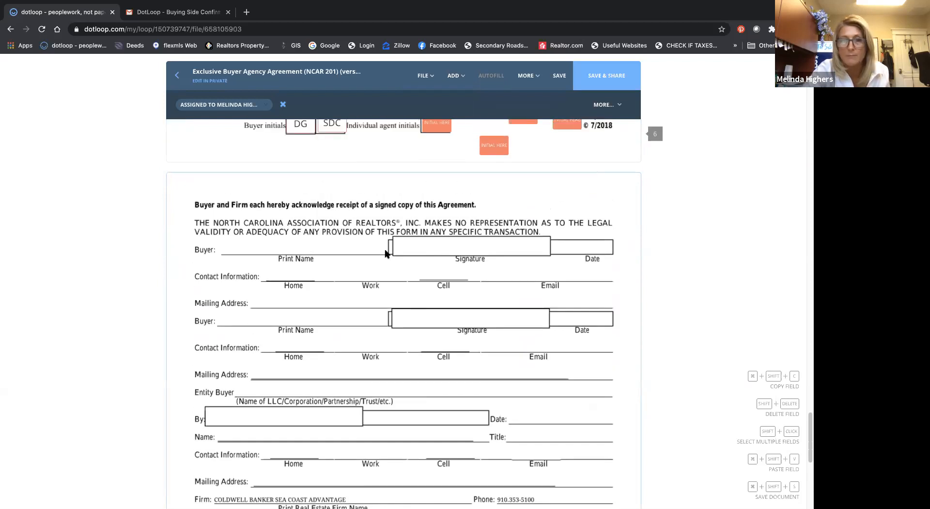
scroll(385, 252, "up", 2)
scroll(385, 252, "down", 2)
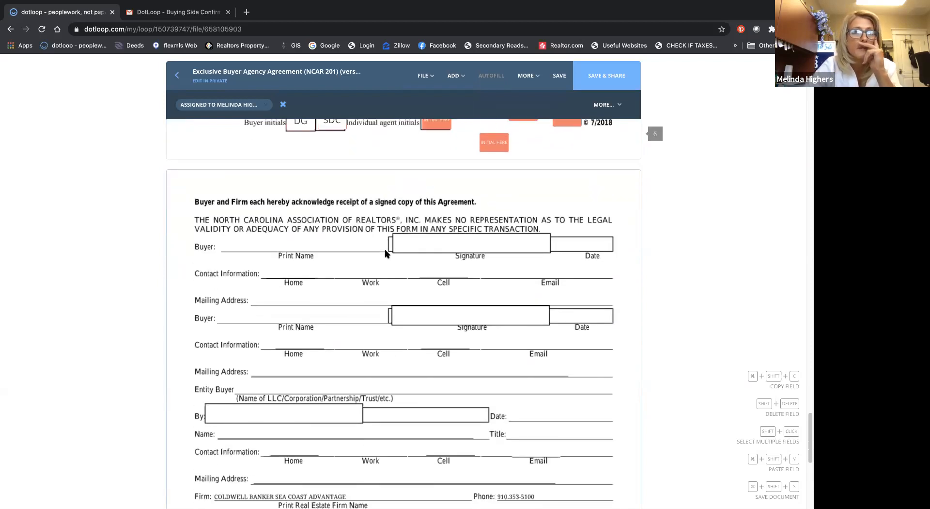
scroll(385, 252, "down", 1)
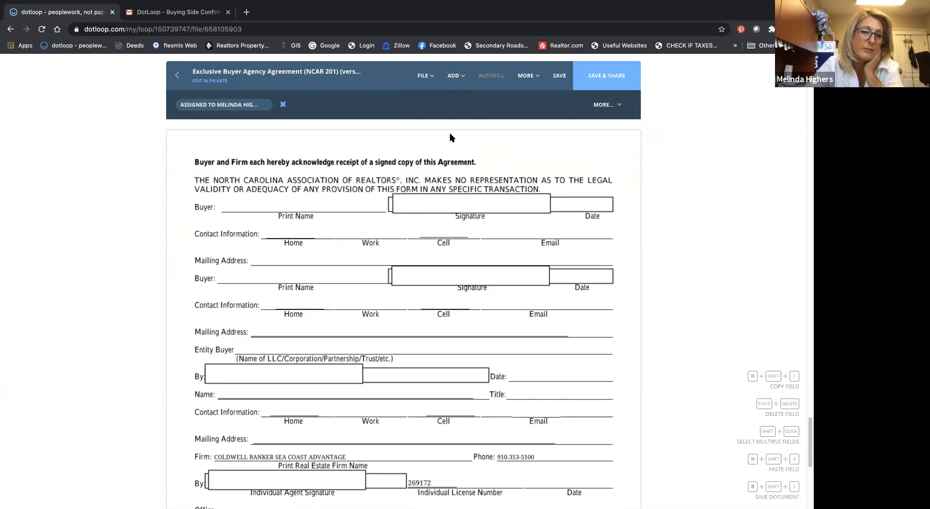
scroll(447, 127, "down", 4)
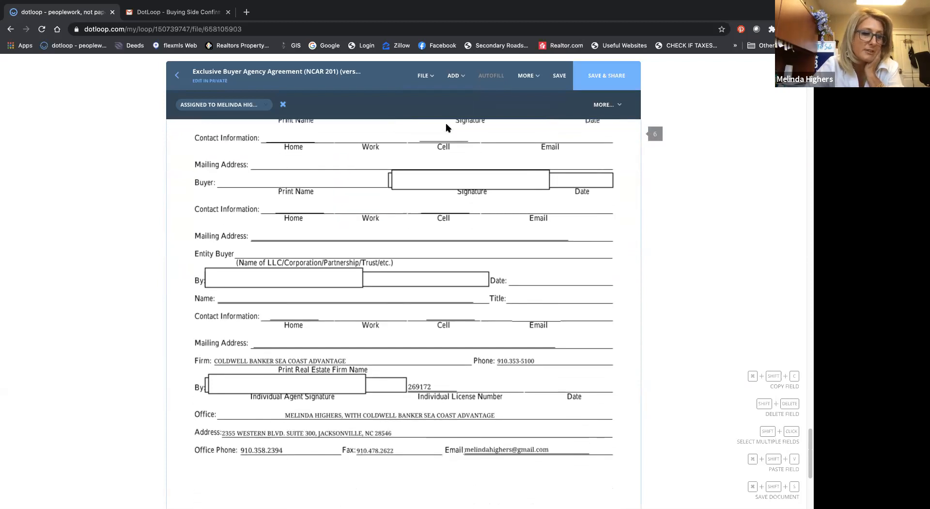
scroll(446, 128, "down", 2)
scroll(446, 128, "up", 12)
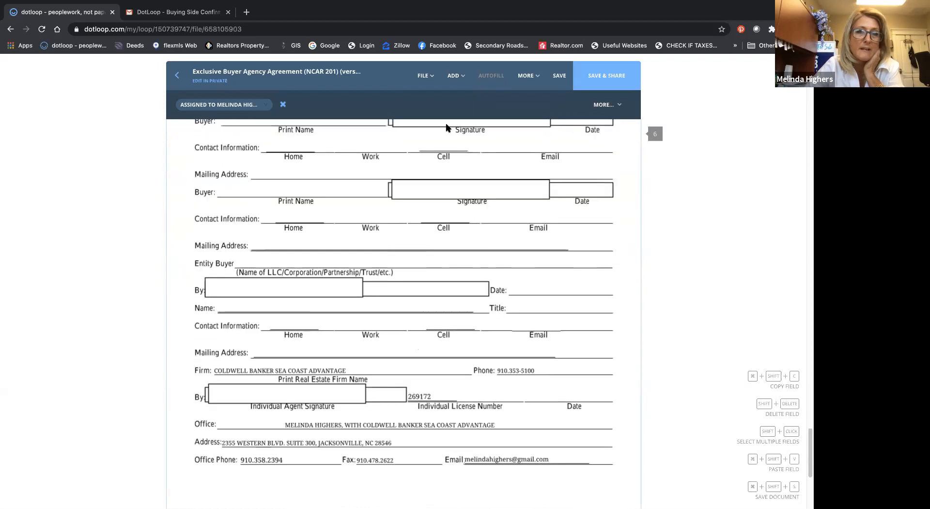
scroll(446, 125, "down", 1)
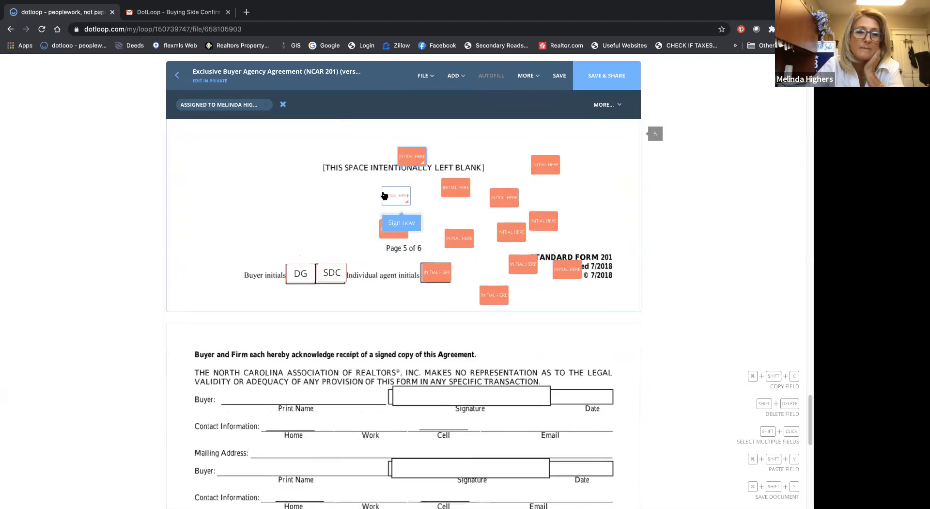
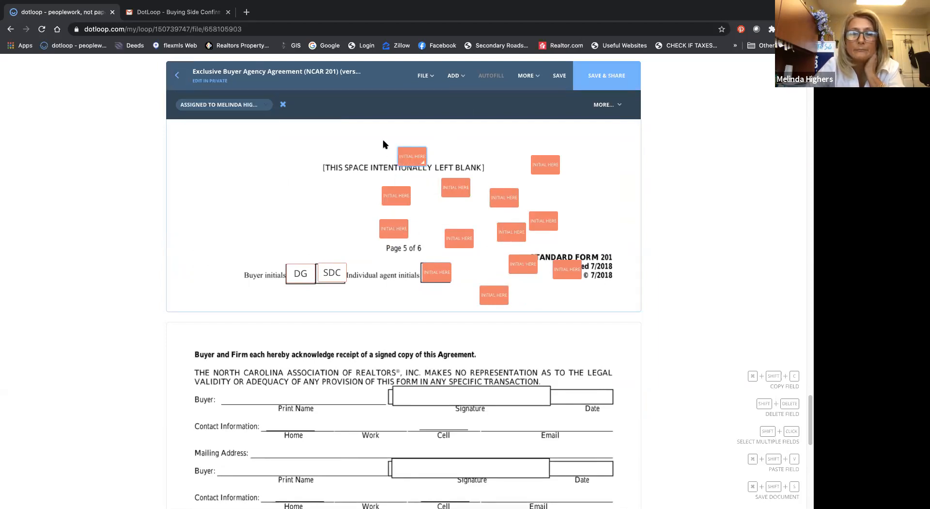
Step: Sign the agent initials field in page 4's individual agent initials box
scroll(382, 143, "up", 10)
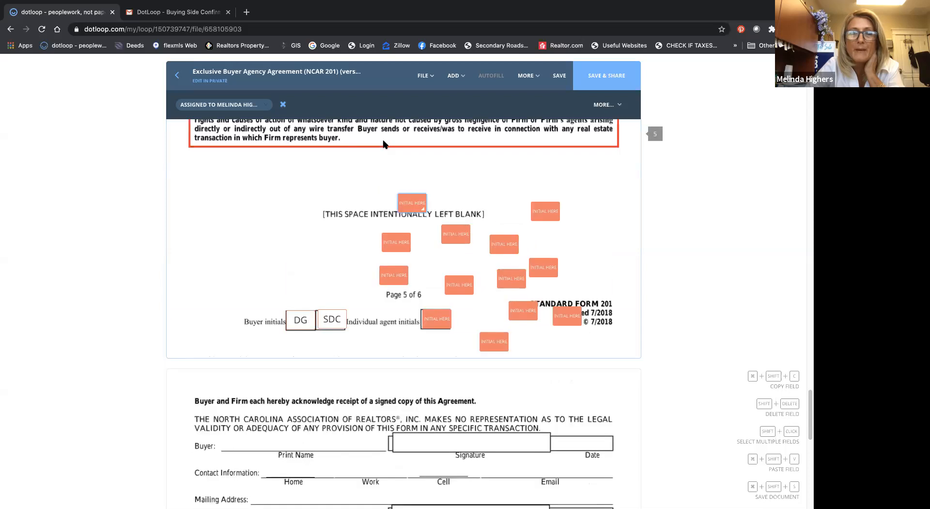
scroll(383, 143, "up", 1)
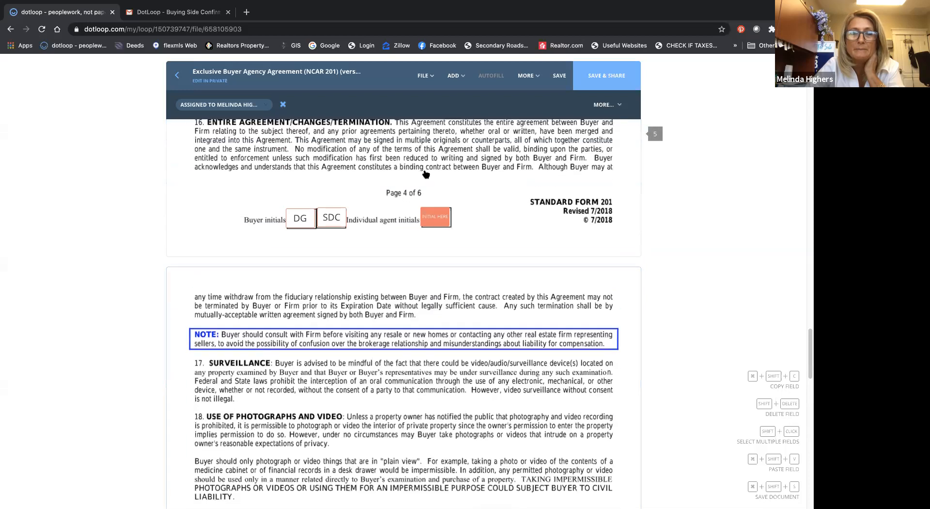
scroll(417, 184, "down", 2)
left_click(437, 201)
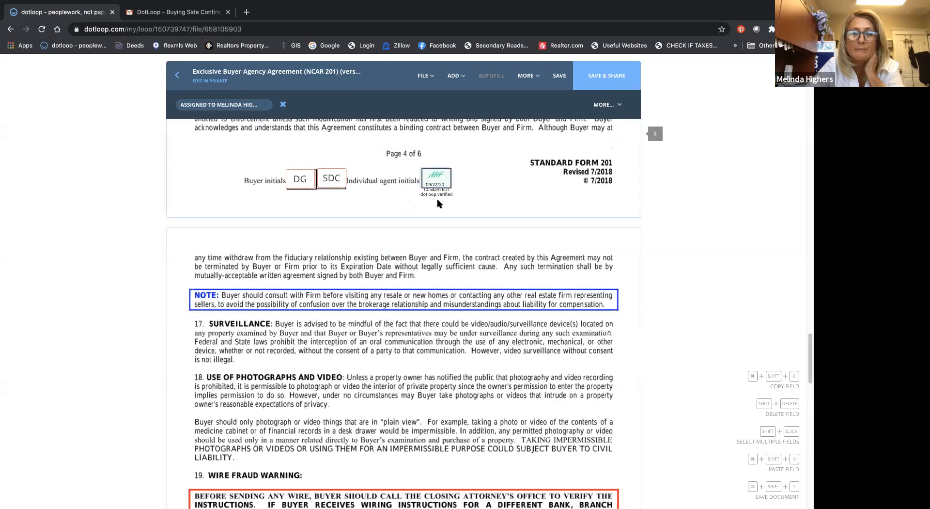
Step: Sign all of page 5's agent initials fields, both the scattered ones and the one in the individual agent initials box
scroll(426, 242, "down", 8)
left_click(409, 310)
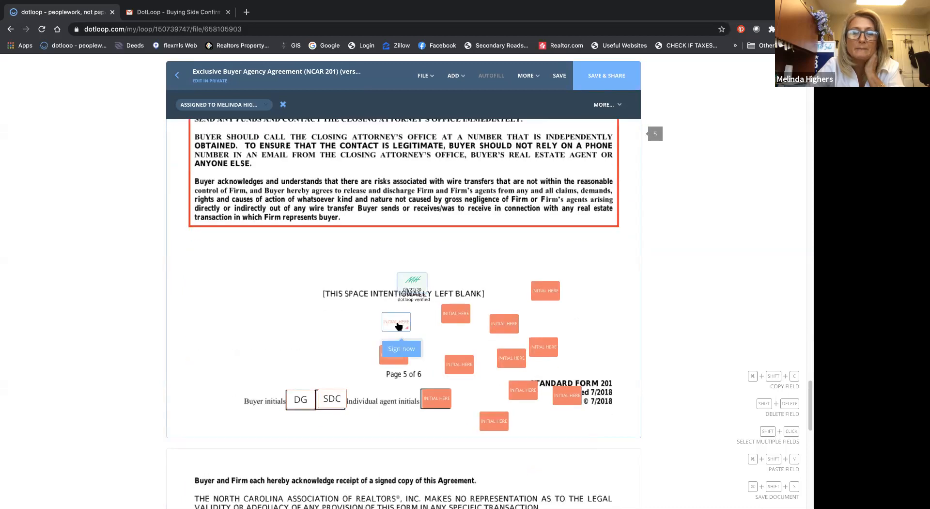
left_click(400, 348)
left_click(457, 346)
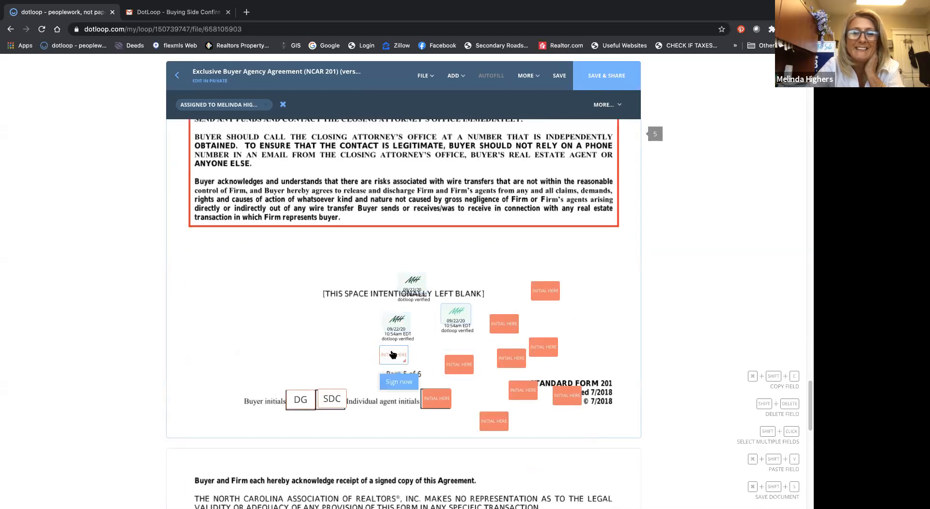
left_click(398, 382)
left_click(437, 425)
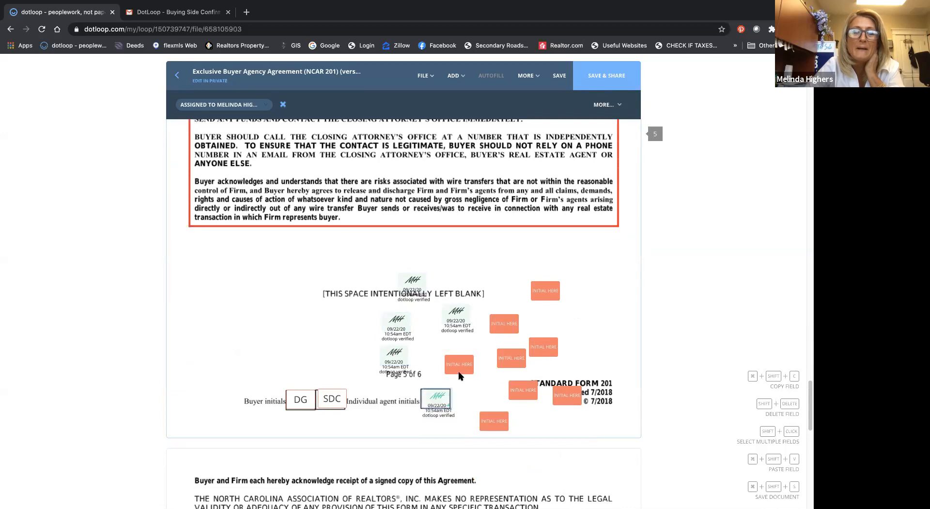
left_click(459, 392)
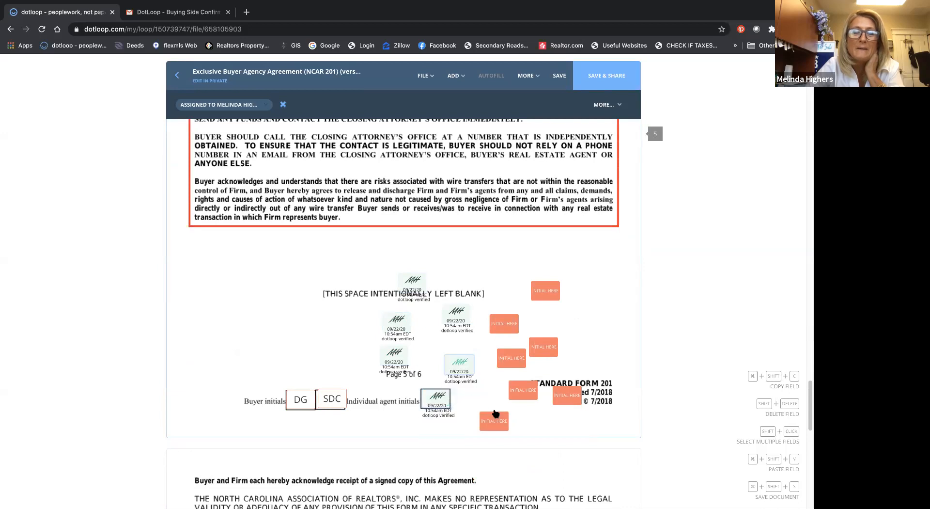
left_click(514, 384)
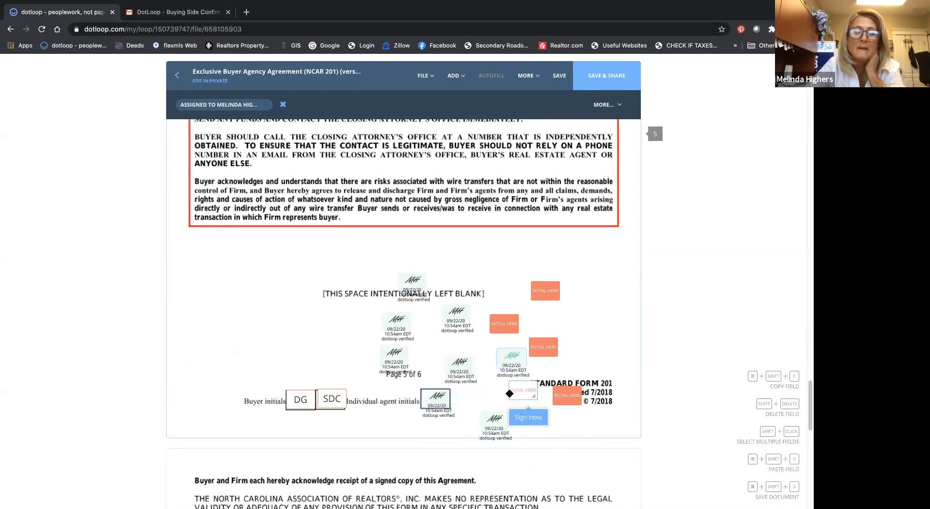
left_click(504, 350)
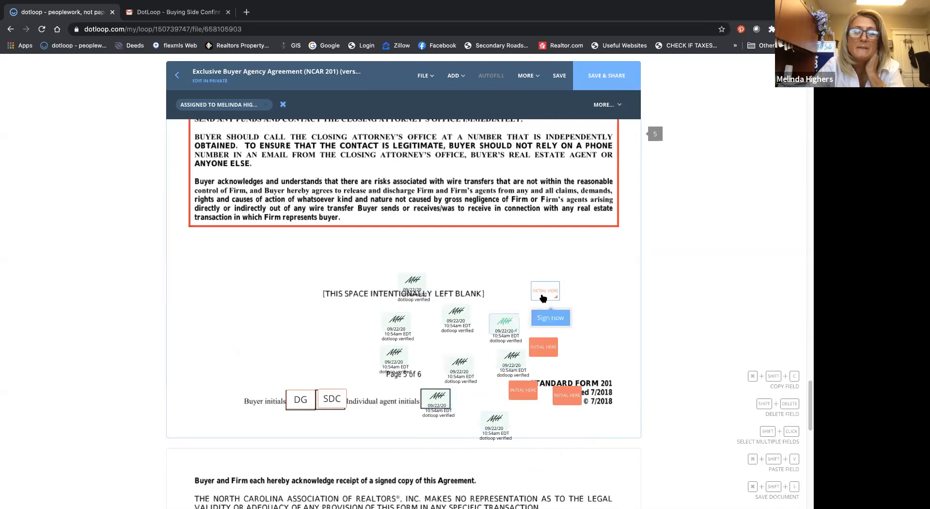
left_click(544, 322)
left_click(543, 374)
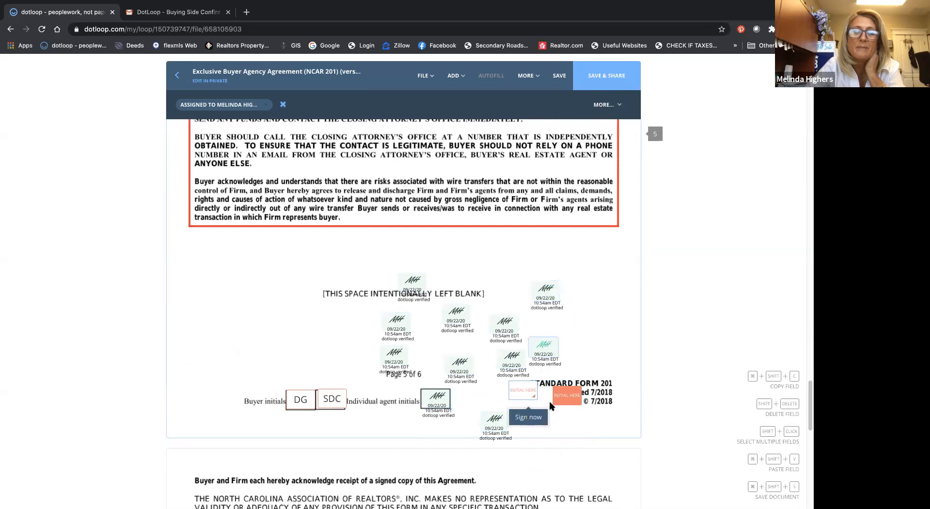
left_click(528, 416)
left_click(565, 420)
Step: Add a signature field in page 6's first buyer Signature box and assign it to the buyer who initials first on page 5
scroll(508, 344, "down", 6)
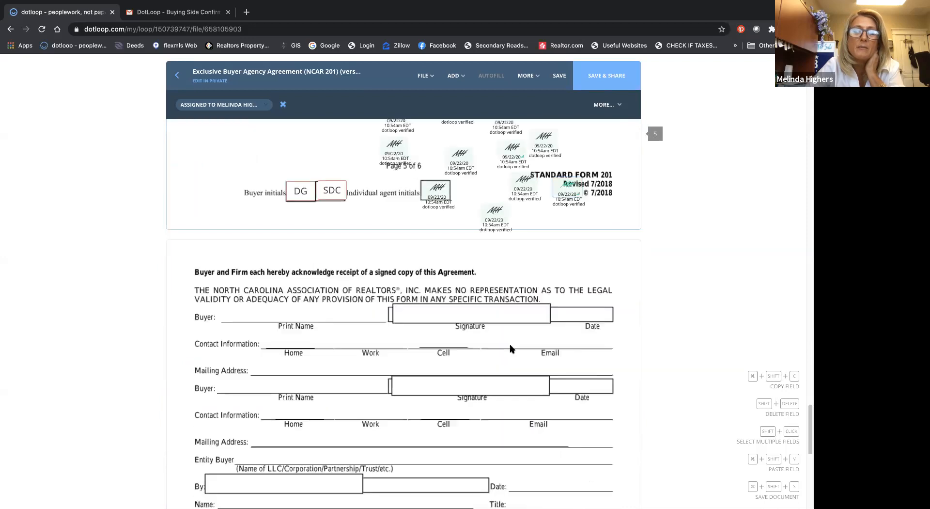
left_click(453, 77)
left_click(450, 96)
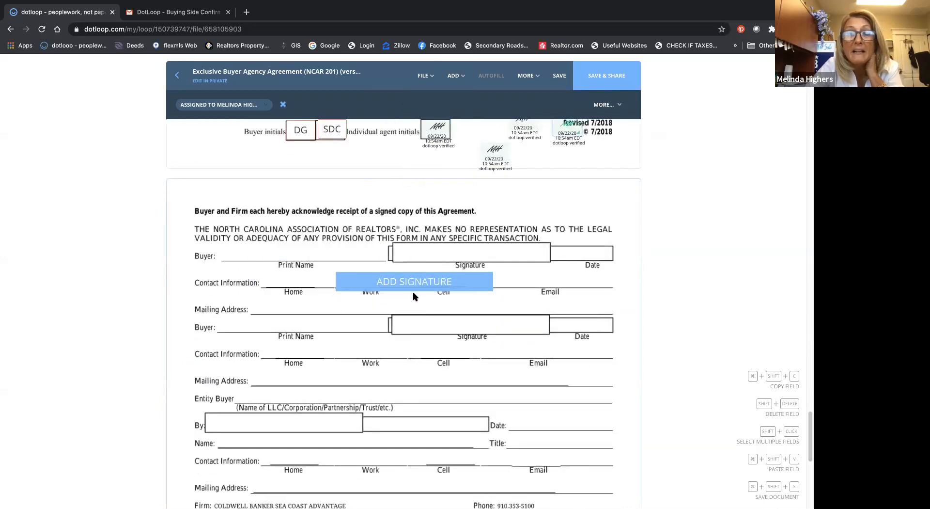
left_click(470, 267)
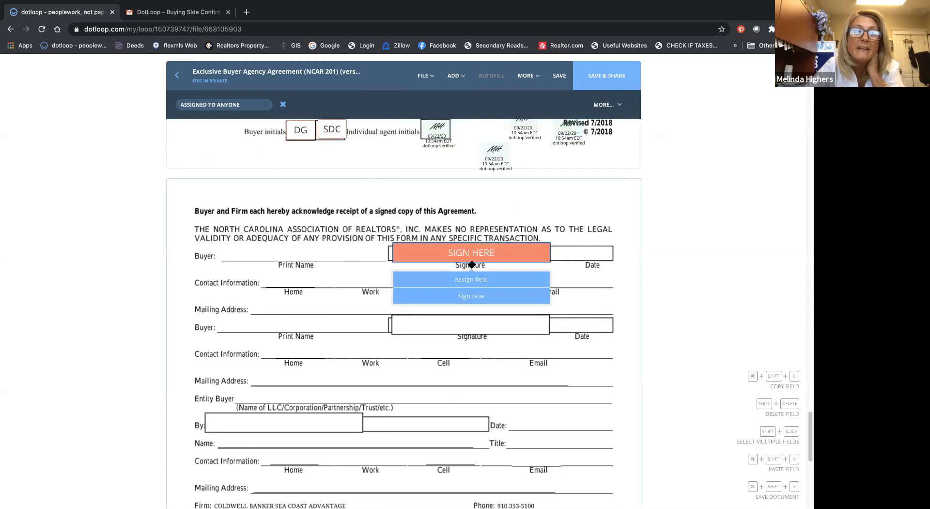
left_click(451, 83)
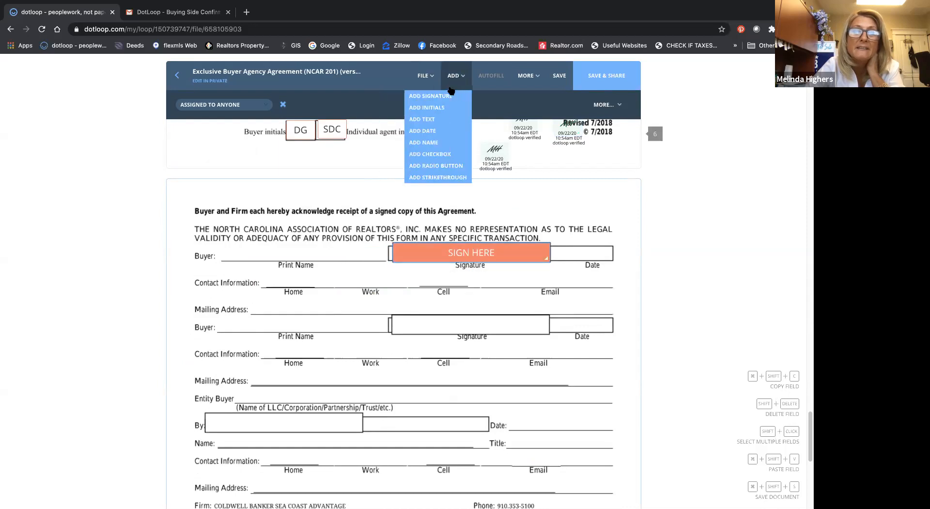
left_click(215, 105)
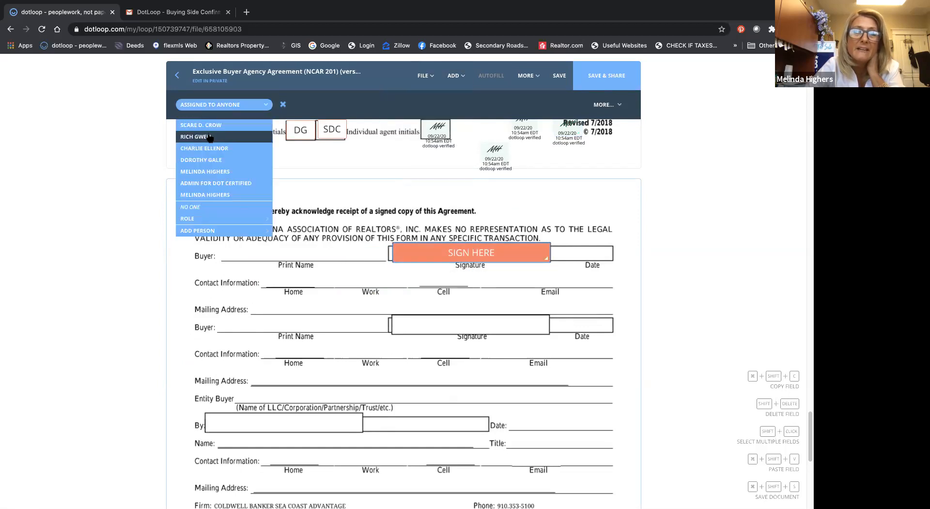
left_click(201, 159)
Step: Add a signature field in page 6's second buyer Signature box and assign it to the other buyer
left_click(455, 75)
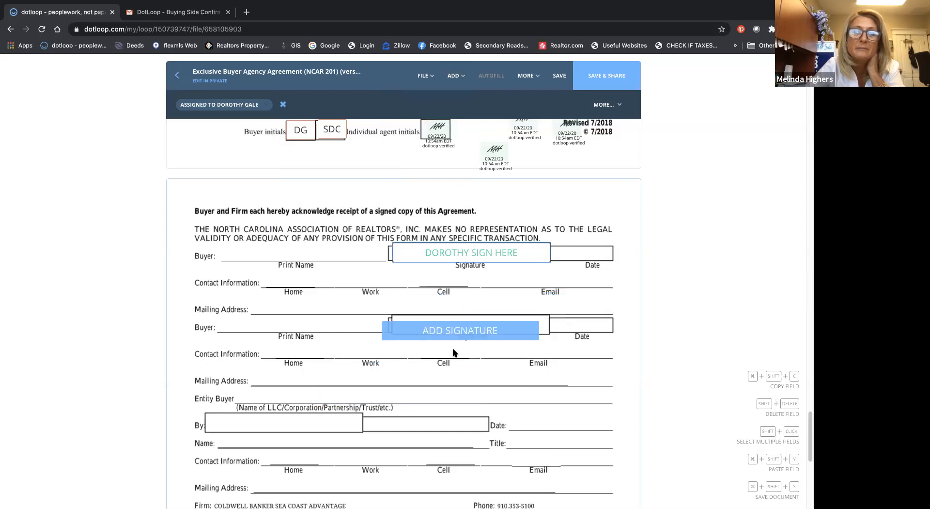
left_click(470, 337)
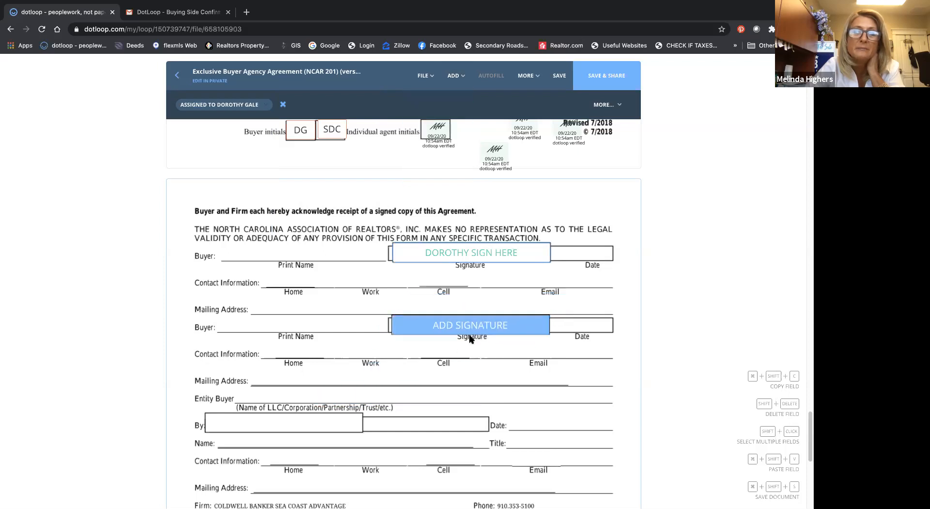
left_click(239, 106)
left_click(231, 126)
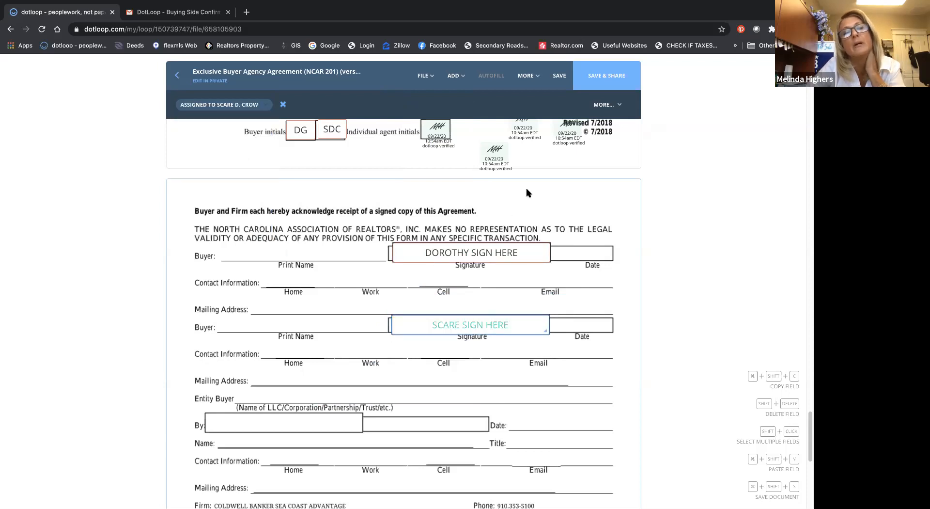
Step: Add a signature field in page 6's Individual Agent Signature box and sign it immediately as the agent
scroll(523, 194, "down", 9)
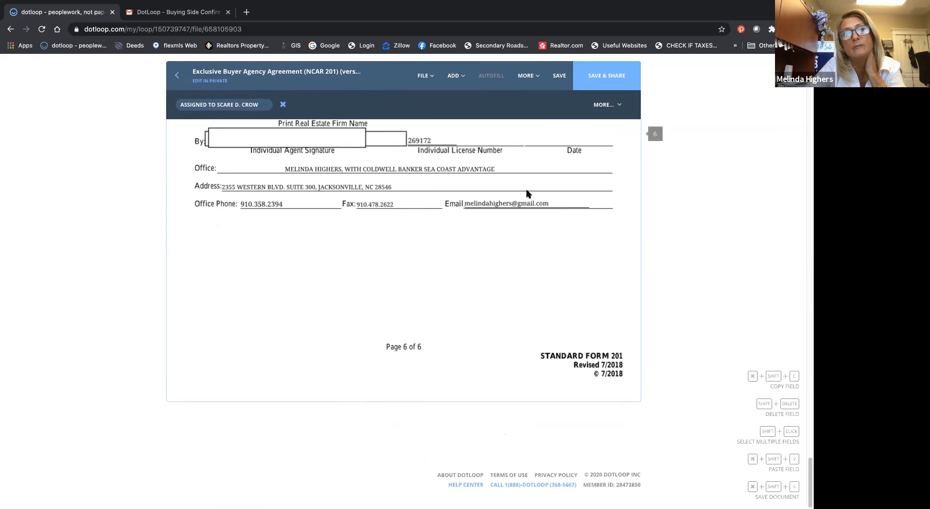
scroll(513, 160, "up", 2)
left_click(453, 76)
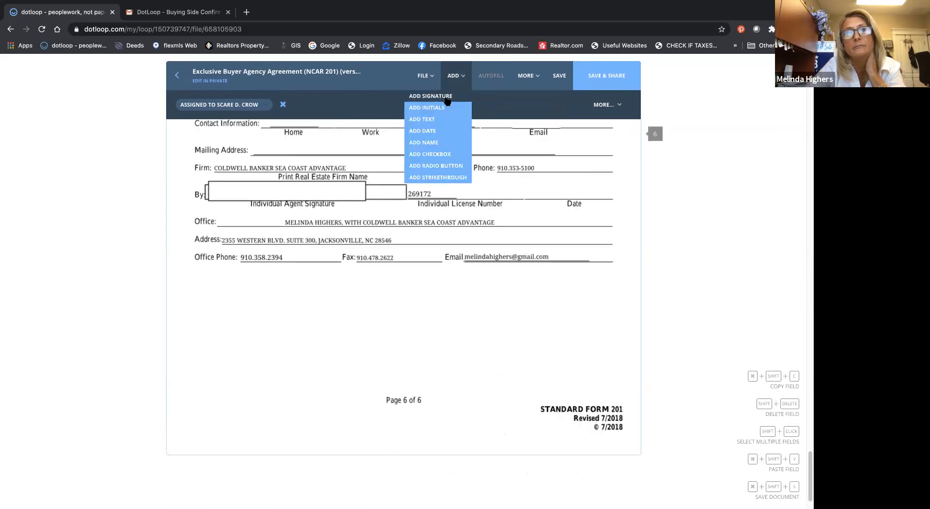
left_click(287, 204)
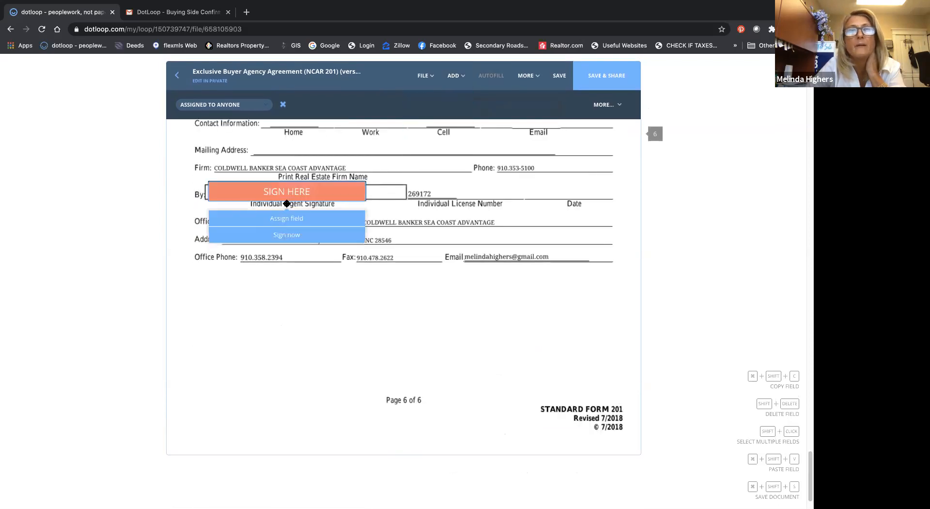
left_click(281, 236)
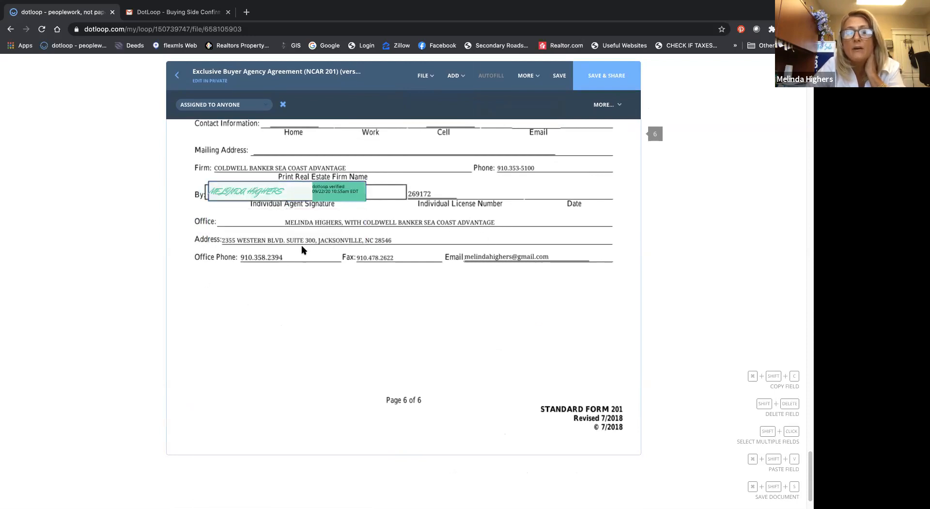
Step: Save the agreement and share it with both buyers for signing, with the PDF attached to the email
scroll(361, 258, "up", 2)
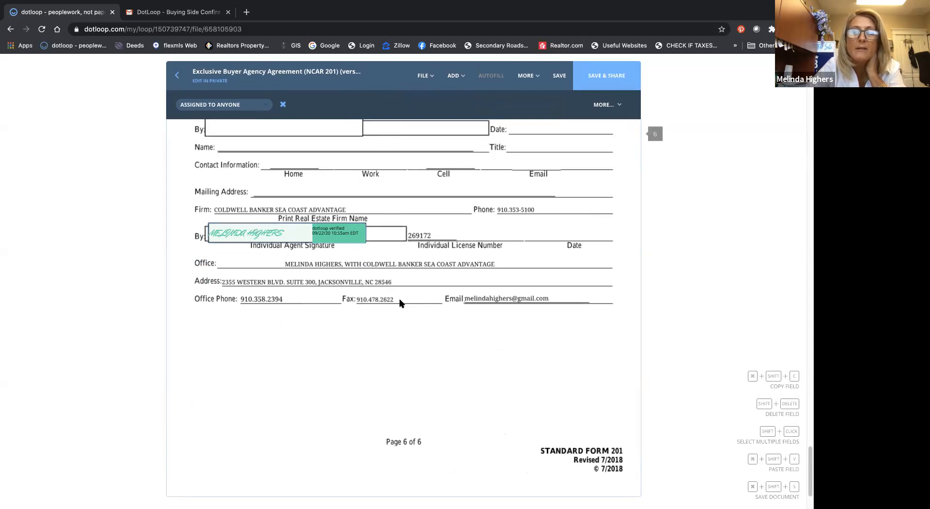
scroll(400, 303, "up", 1)
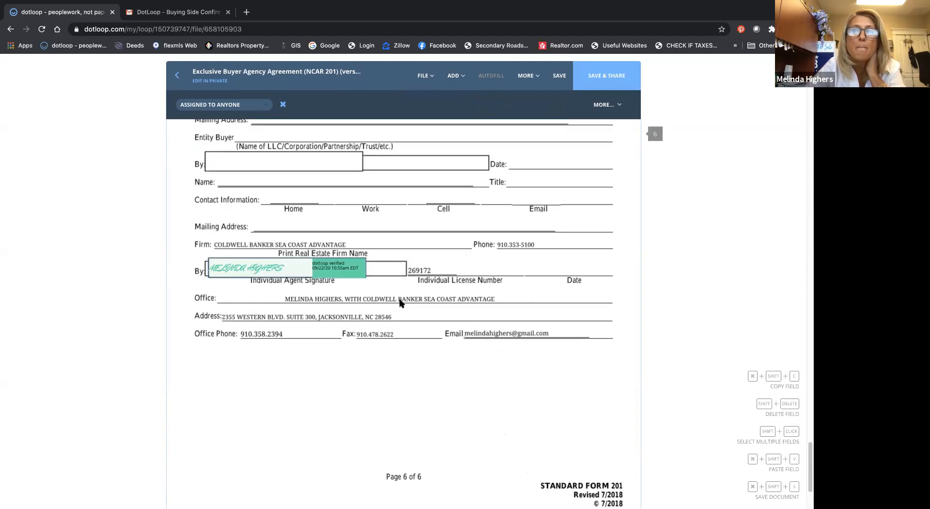
scroll(400, 303, "up", 1)
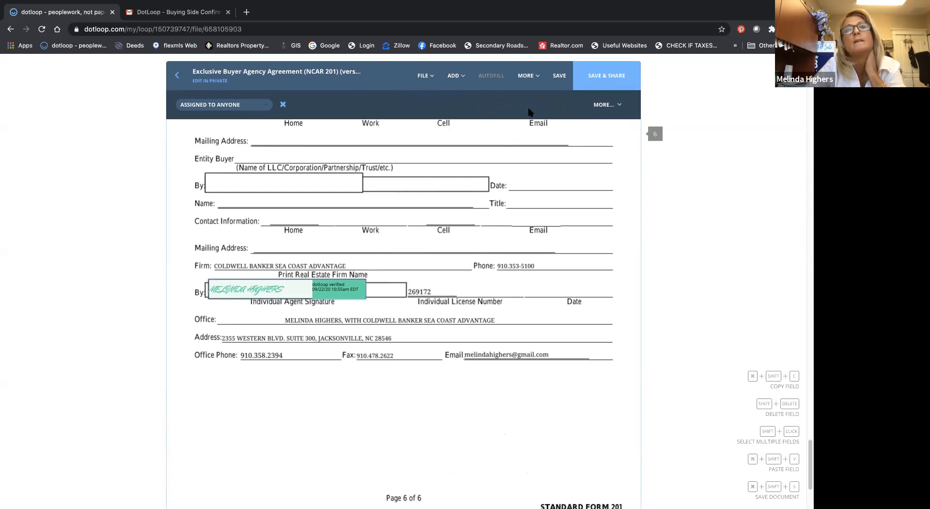
left_click(604, 77)
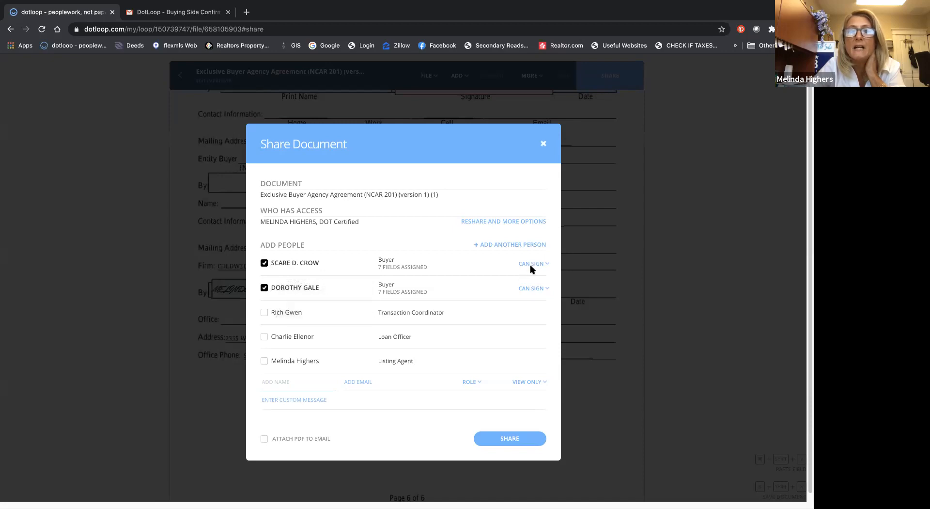
left_click(265, 439)
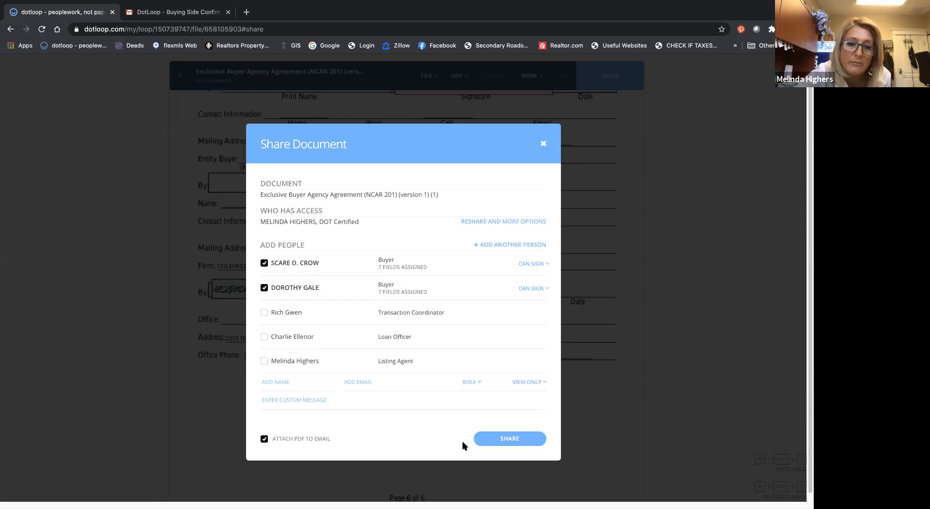
left_click(505, 441)
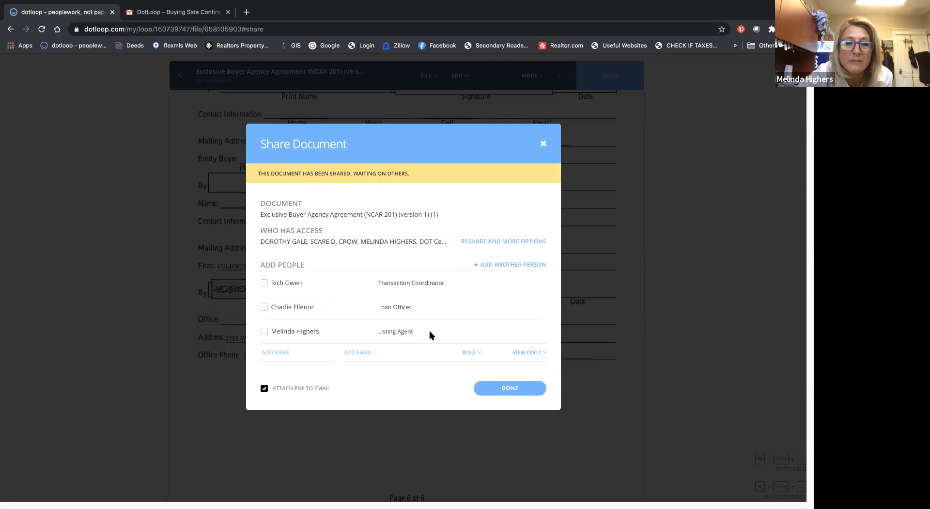
left_click(495, 392)
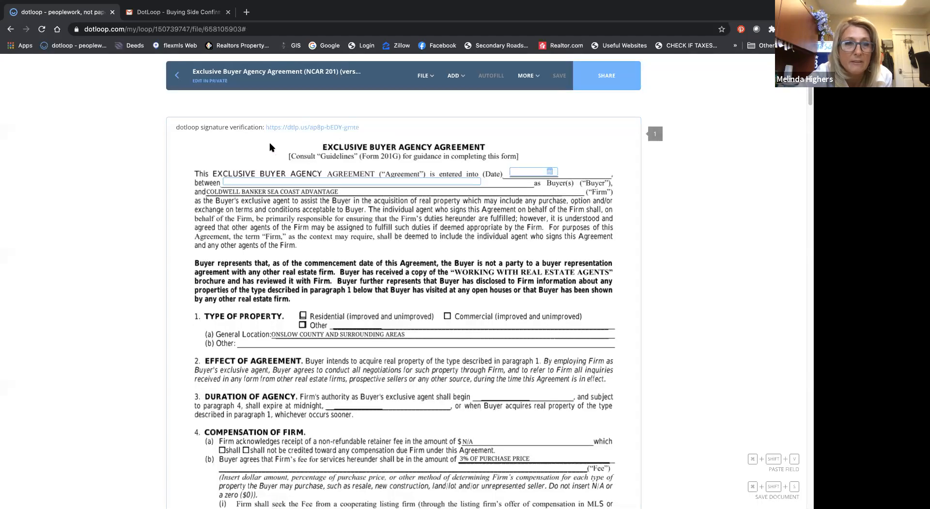
Step: Return to the loop's documents and archive the existing offer folder
left_click(176, 76)
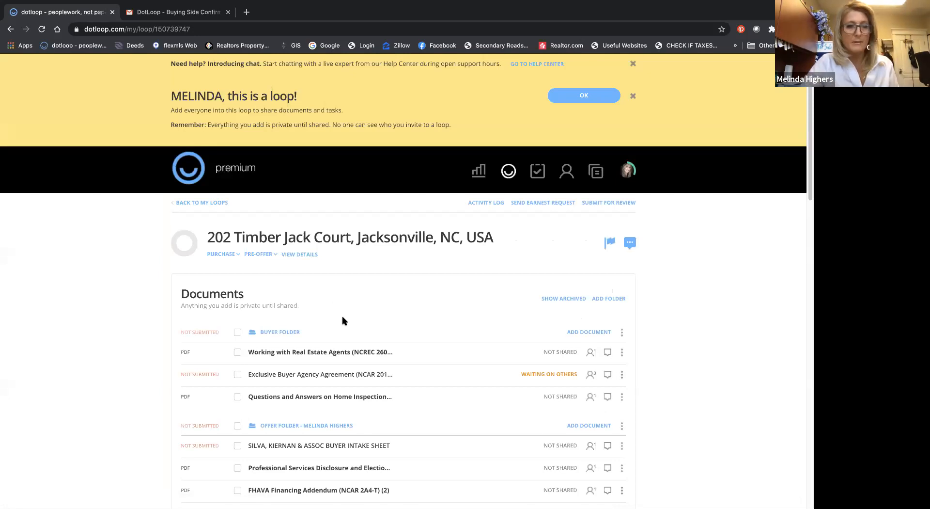
scroll(342, 320, "down", 5)
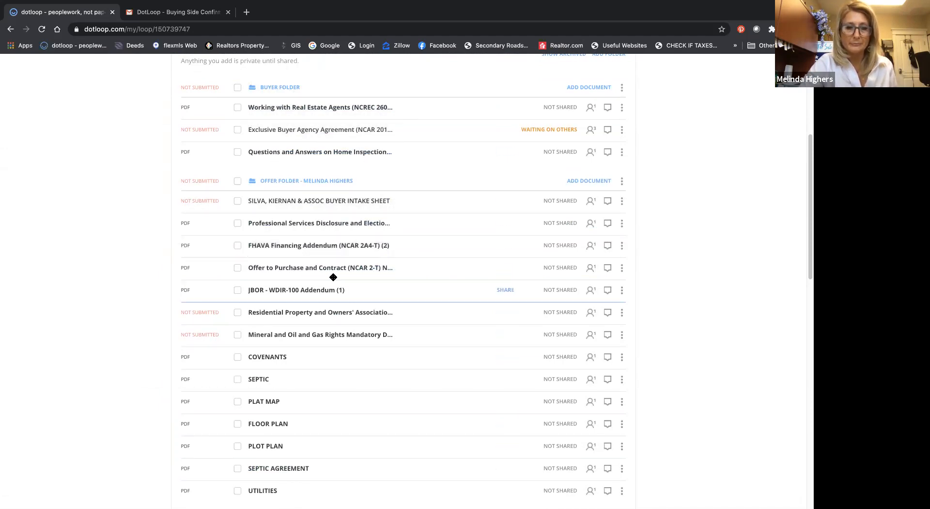
scroll(333, 277, "down", 2)
scroll(334, 277, "down", 8)
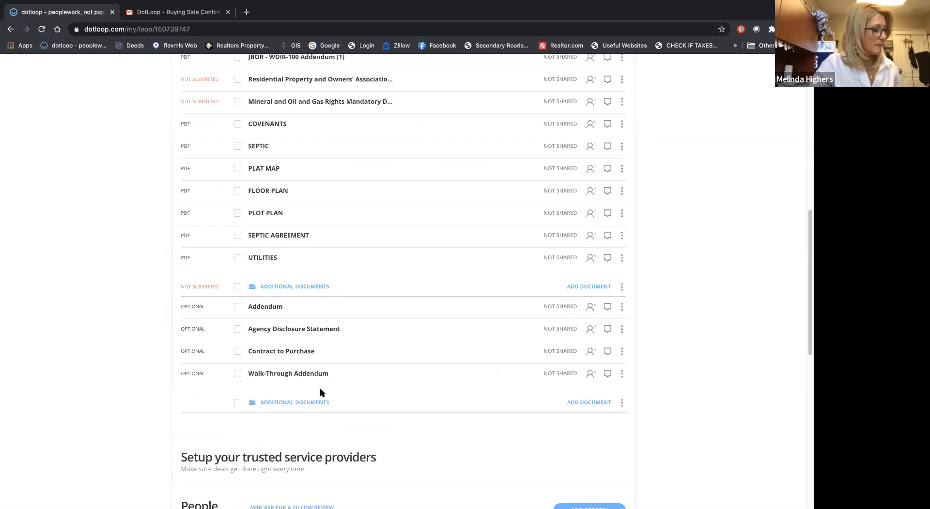
scroll(320, 391, "up", 3)
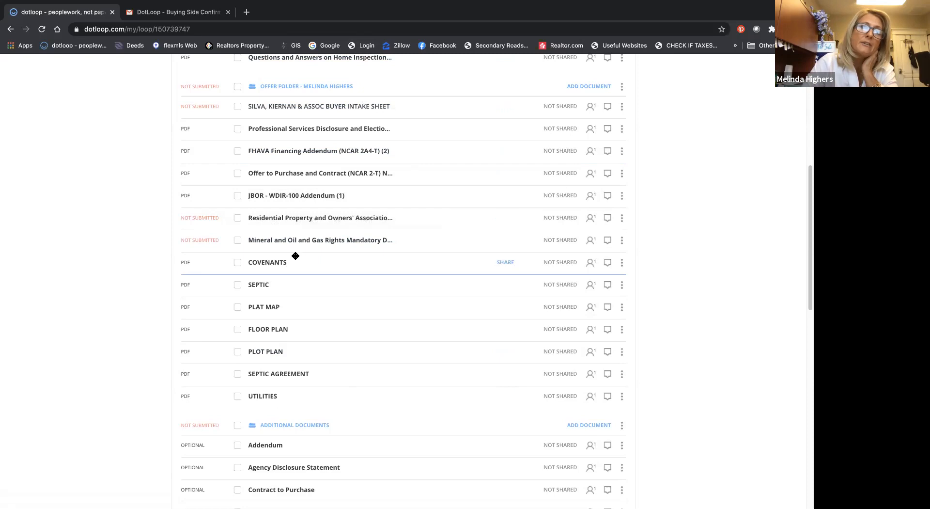
scroll(385, 160, "up", 1)
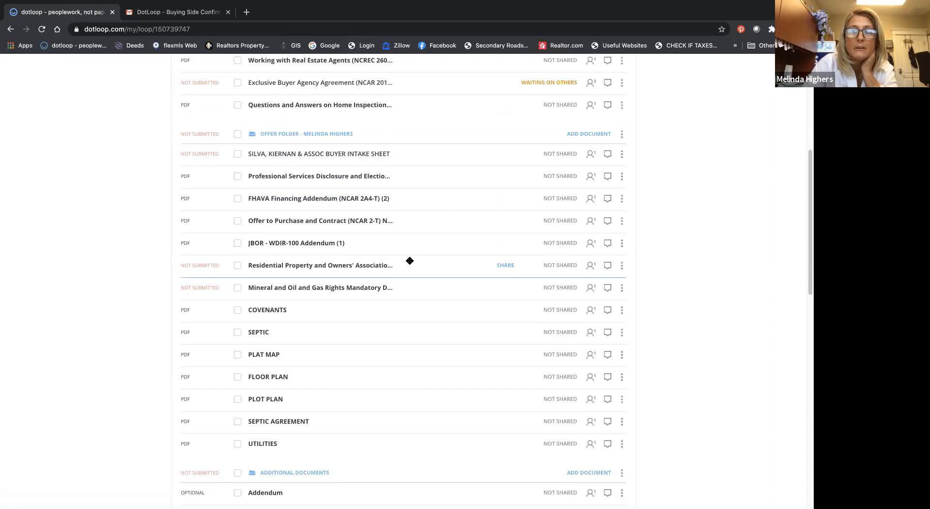
left_click(623, 135)
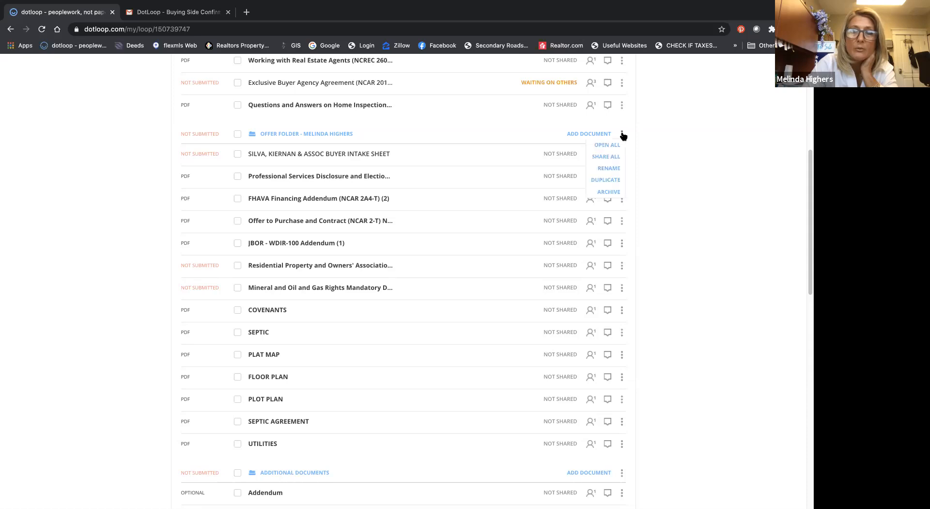
left_click(609, 193)
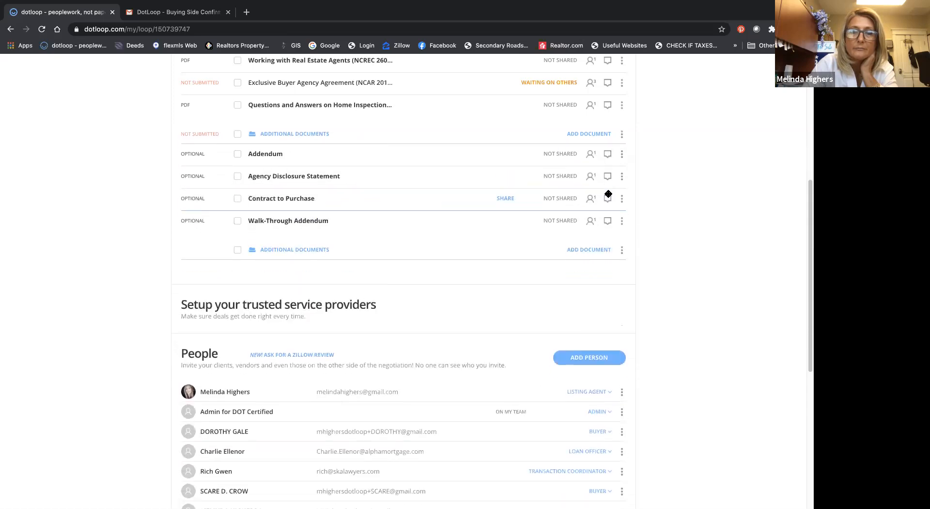
Step: Display the loop's archived documents, check the options for the archived offer folder, and hide the archived items again
scroll(608, 193, "up", 3)
scroll(609, 195, "up", 2)
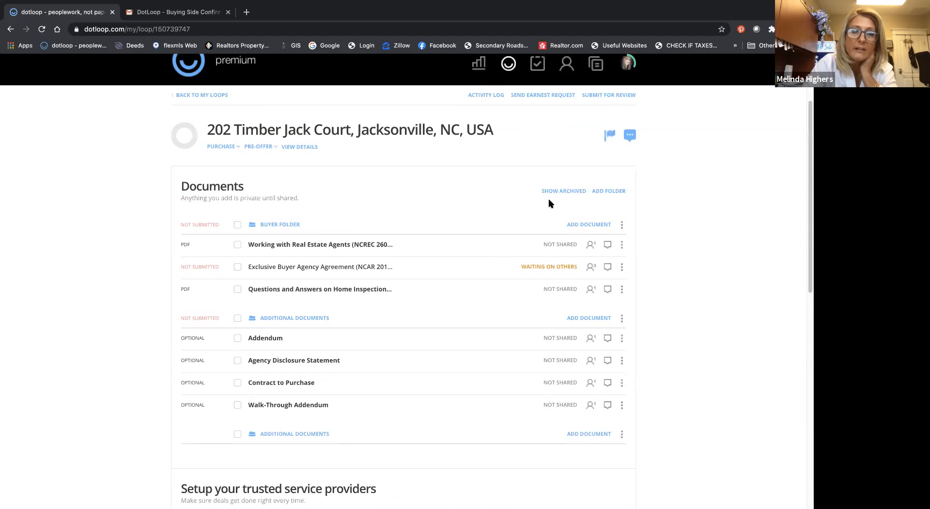
left_click(560, 192)
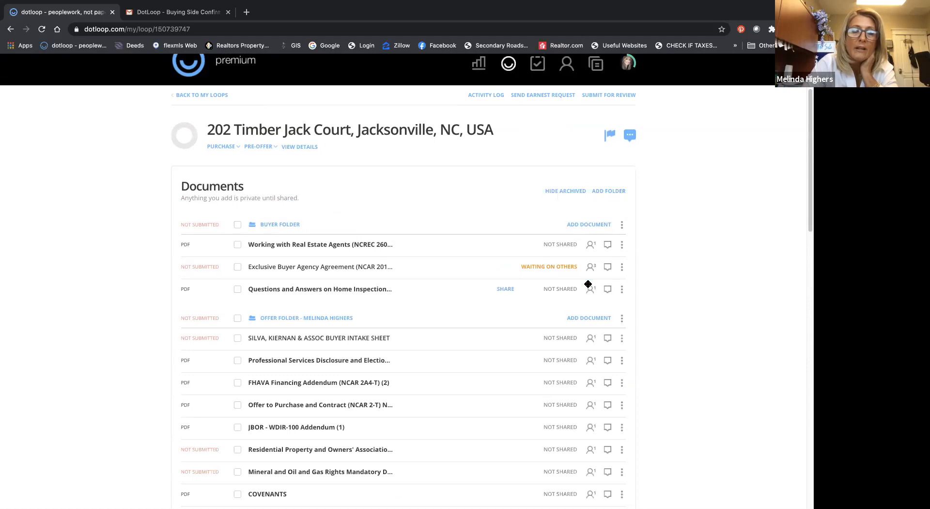
left_click(622, 320)
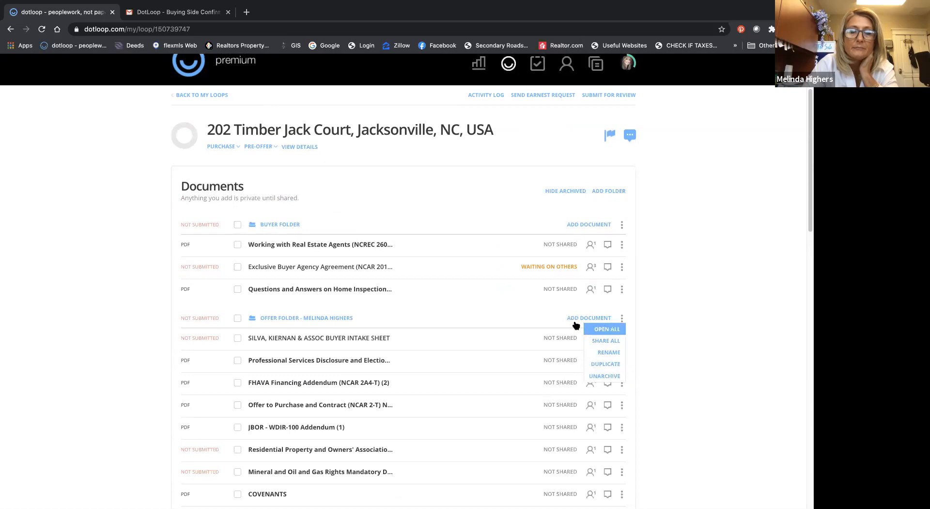
left_click(572, 193)
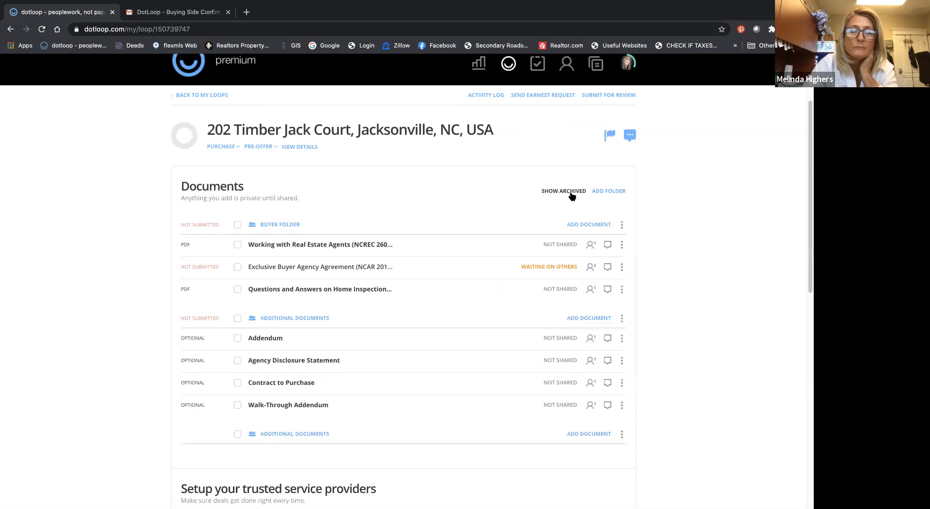
Step: Replace the loop's custom name with the second property's street number and street name in the loop details, and save
left_click(298, 147)
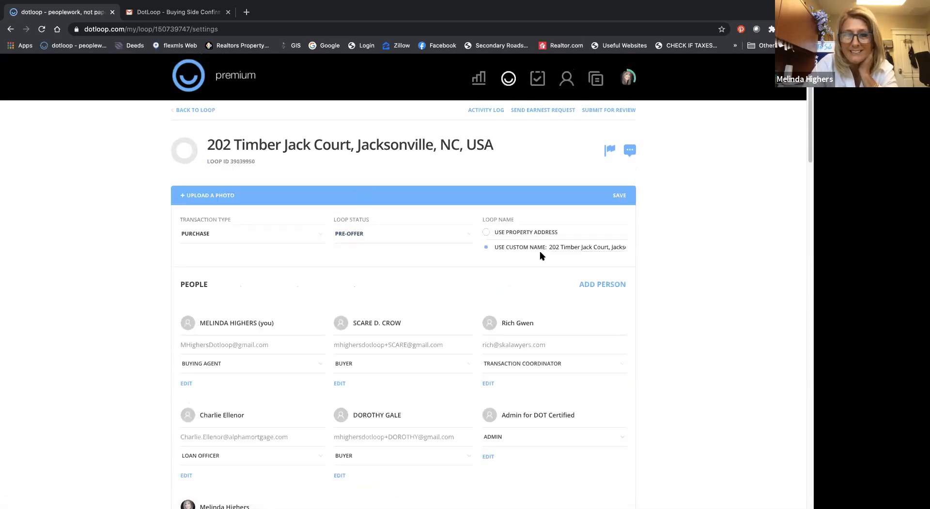
left_click_drag(532, 244, 725, 262)
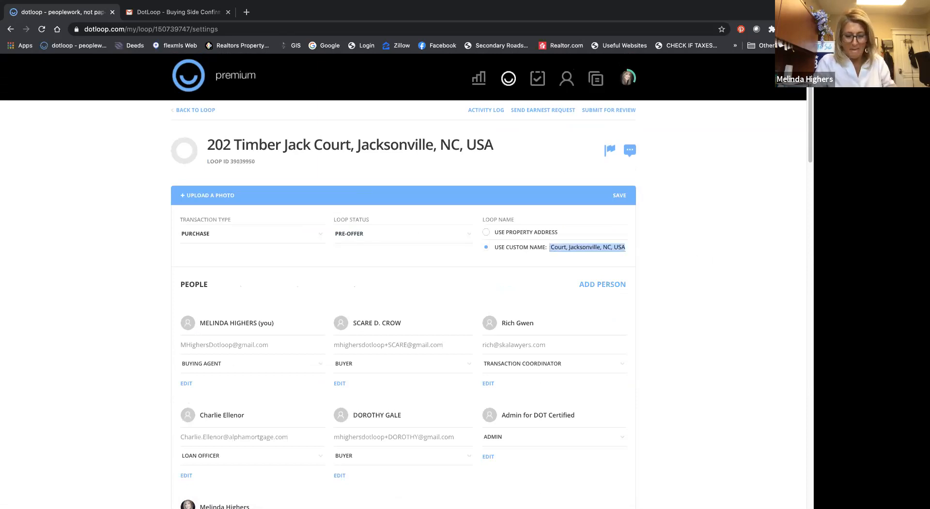
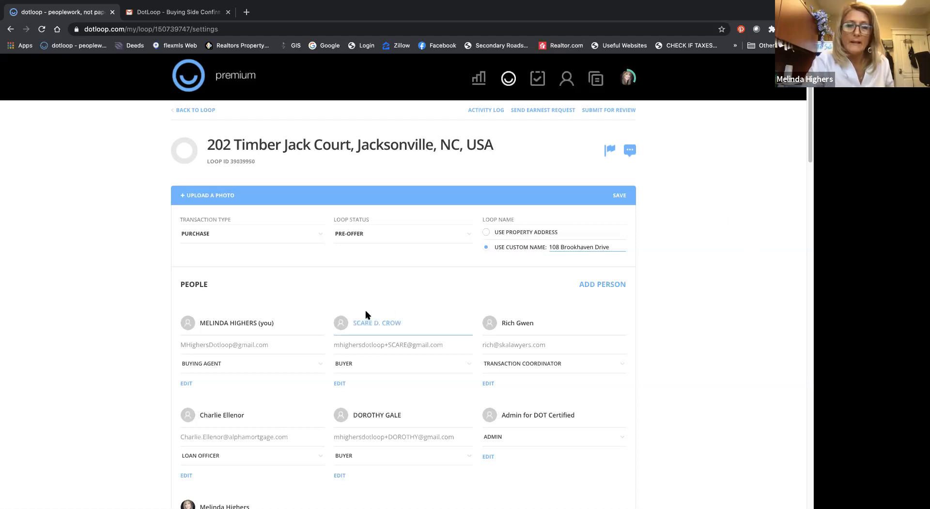
scroll(366, 315, "down", 7)
scroll(365, 315, "up", 5)
scroll(366, 315, "up", 2)
left_click(617, 179)
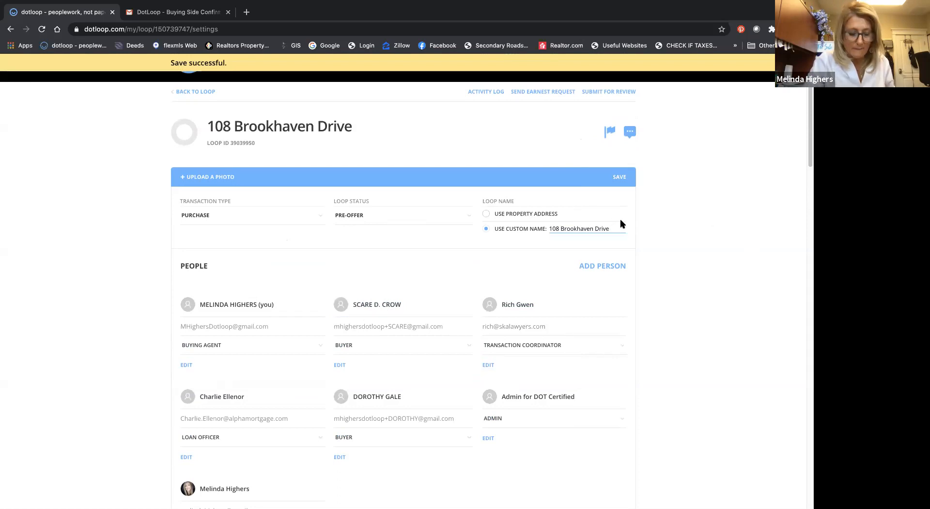
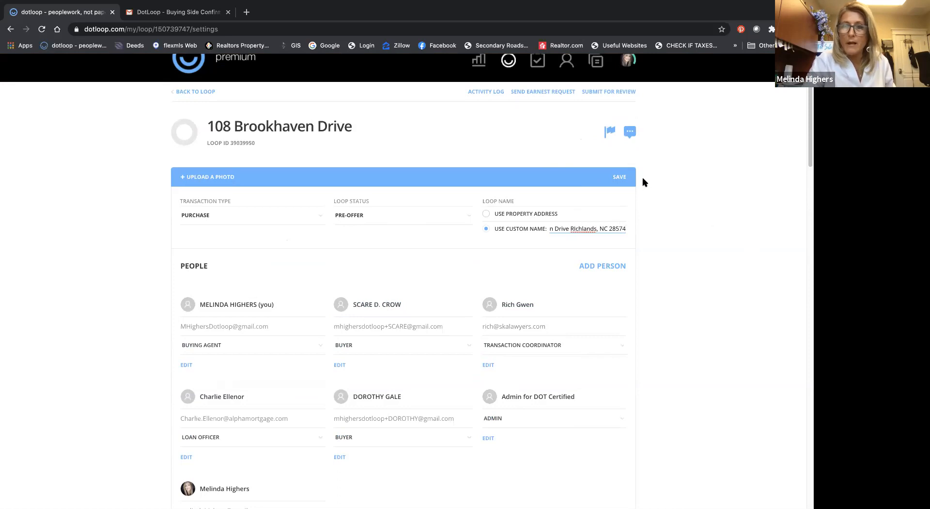
Step: Append the city, state and ZIP code to the loop's custom name and save the loop details
left_click(619, 176)
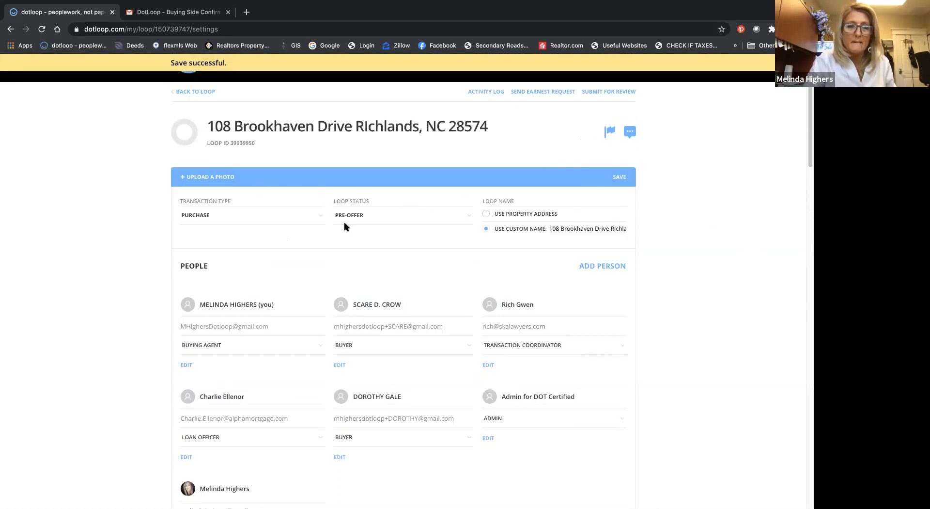
left_click(207, 91)
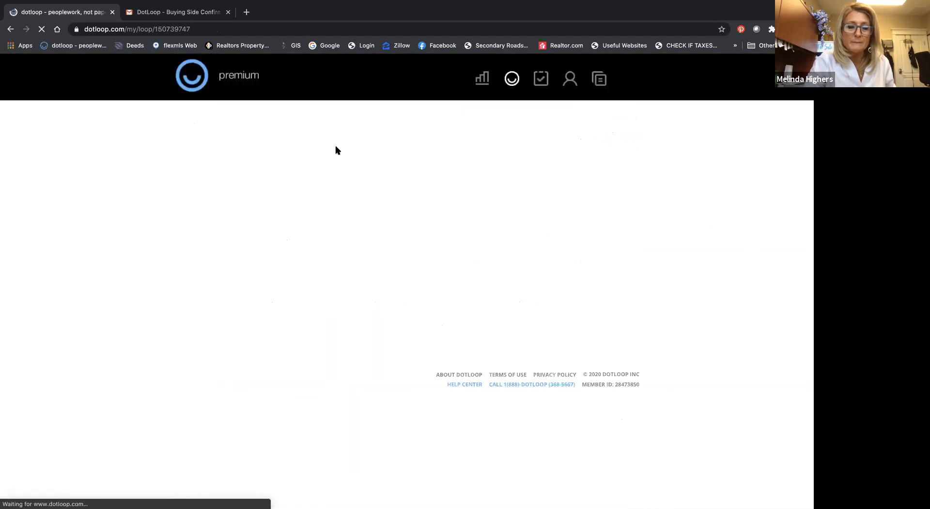
scroll(350, 195, "down", 5)
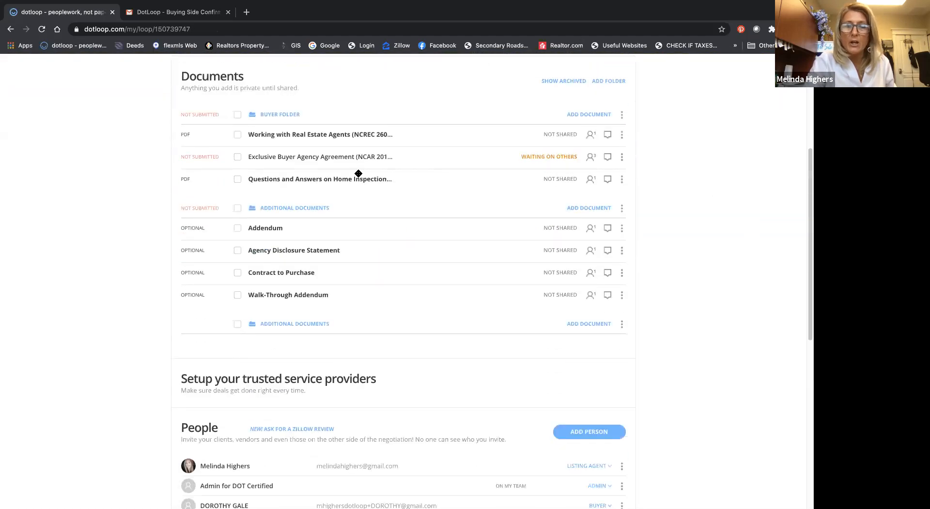
left_click(610, 79)
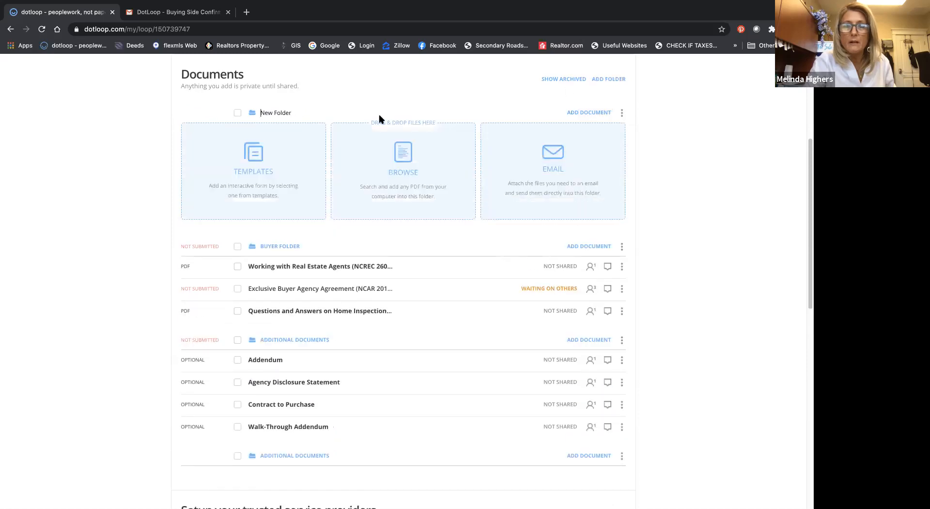
left_click_drag(293, 111, 254, 115)
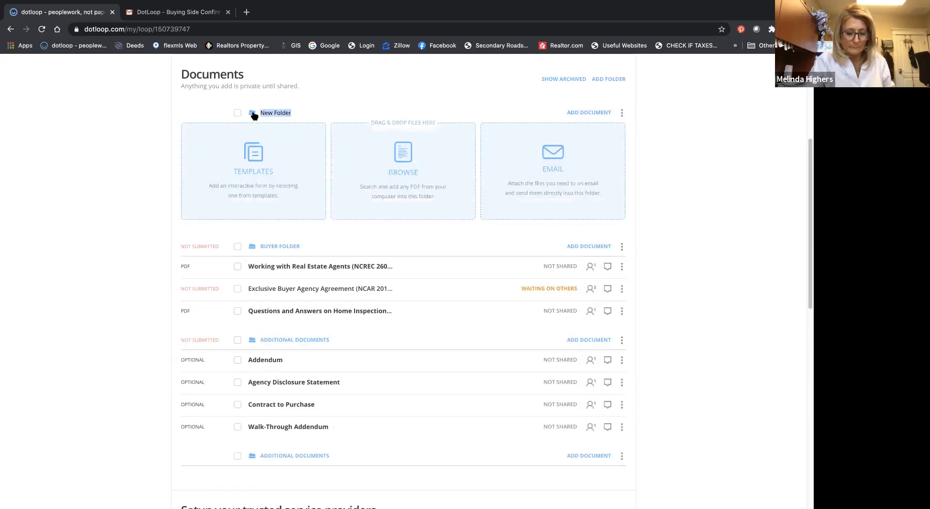
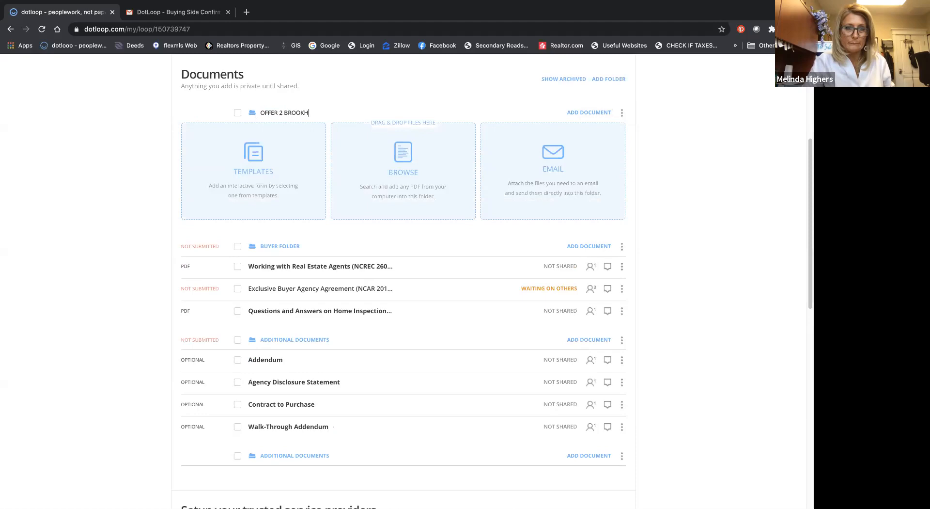
key("Return")
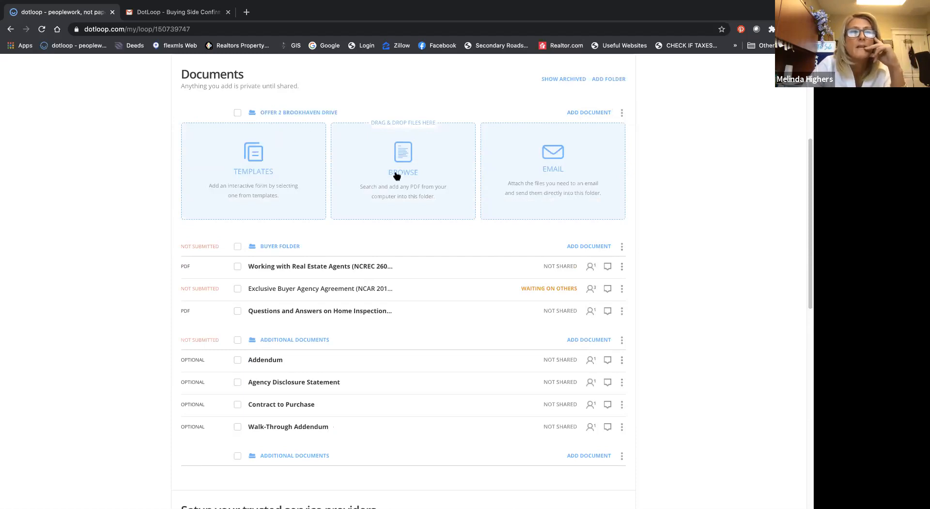
Step: Review the Buyer Pack templates available for the new offer folder, then close the document chooser without copying any
left_click(286, 156)
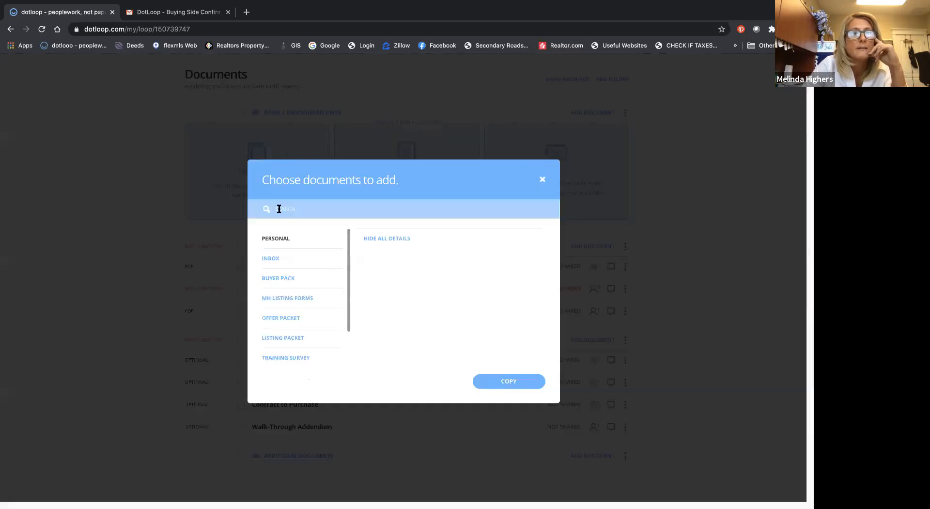
left_click(279, 281)
scroll(363, 273, "down", 5)
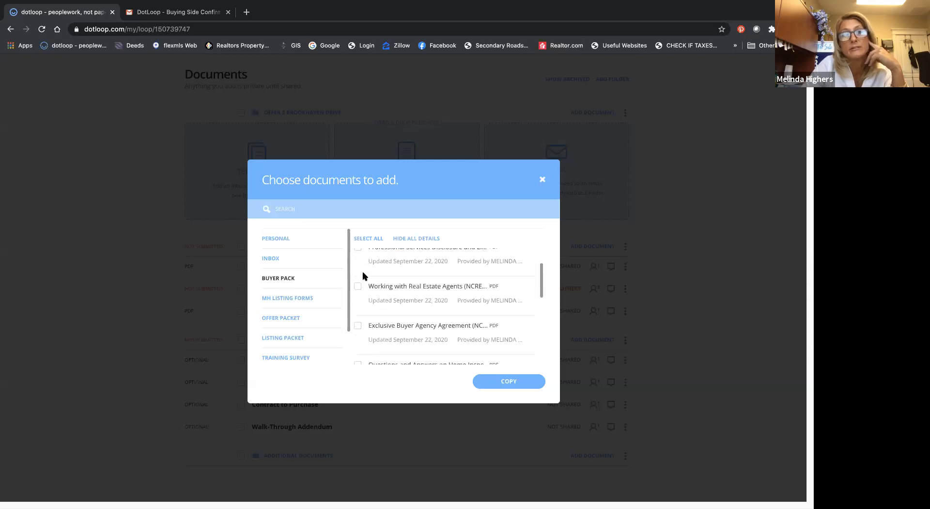
scroll(364, 276, "up", 5)
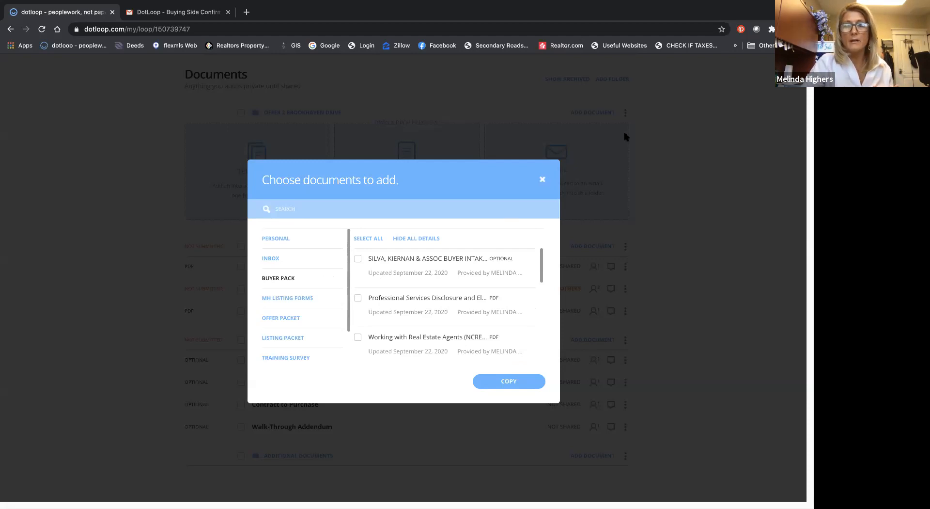
left_click(541, 182)
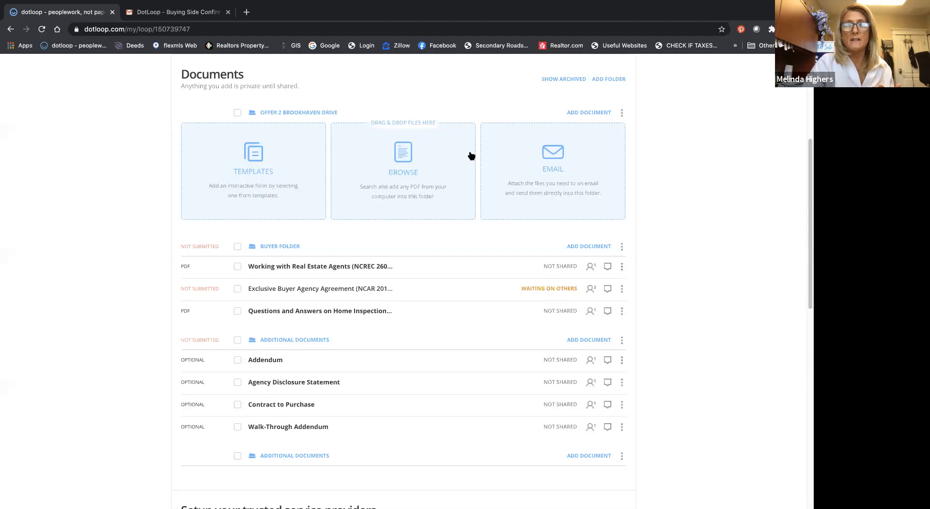
Step: Dismiss the loop introduction banner and the help chat announcement above the loop
scroll(405, 175, "up", 5)
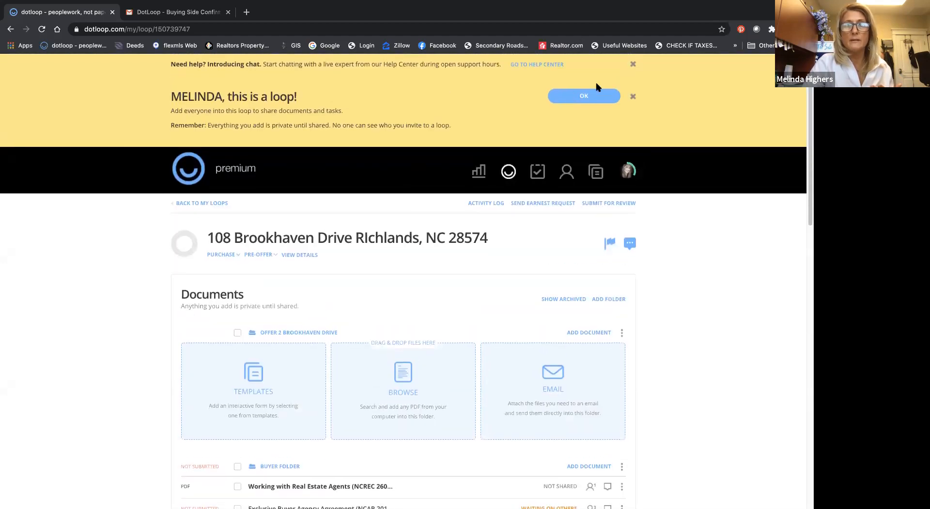
left_click(633, 98)
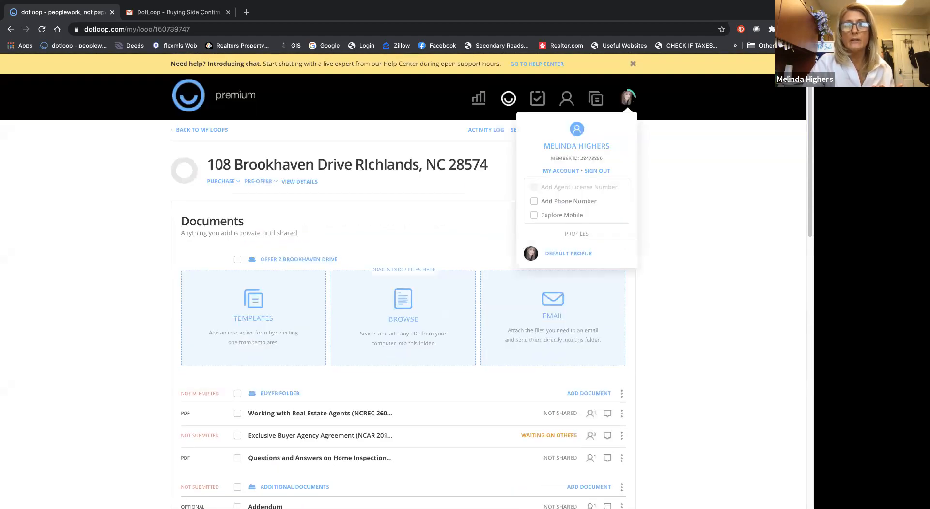
left_click(633, 64)
left_click(633, 66)
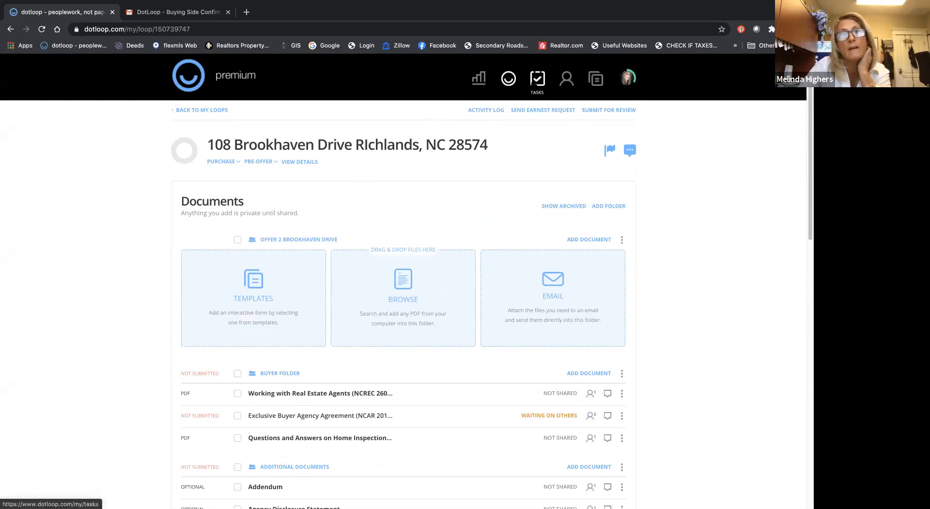
Step: Open the task templates and create a new task list template named HOME INSPECTION
left_click(596, 79)
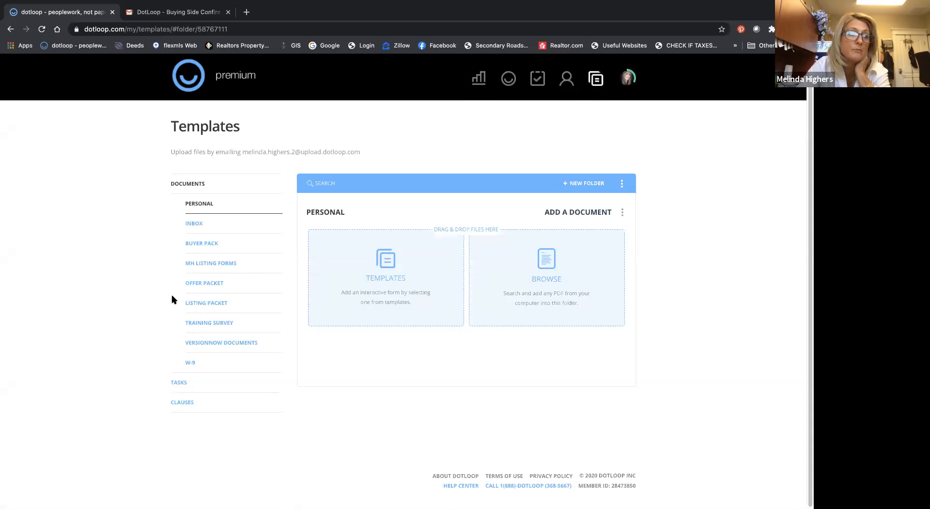
scroll(163, 366, "down", 1)
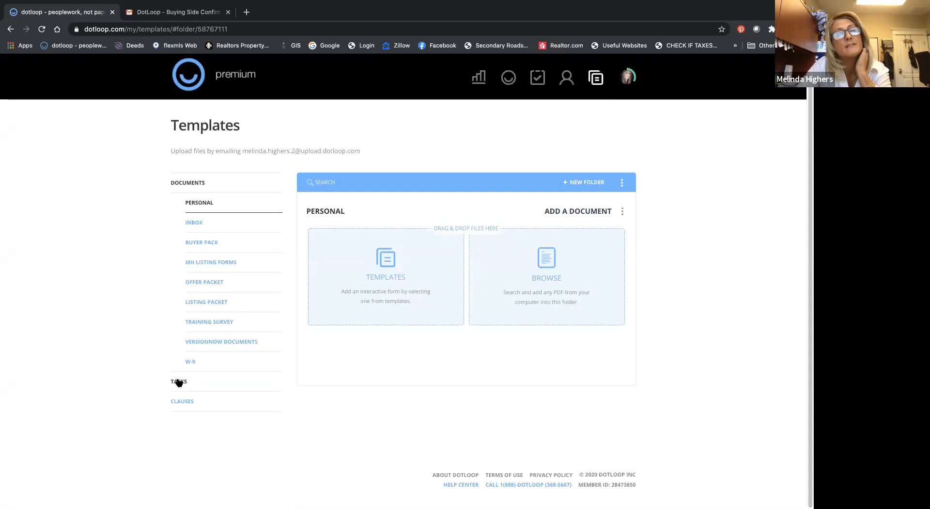
left_click(179, 382)
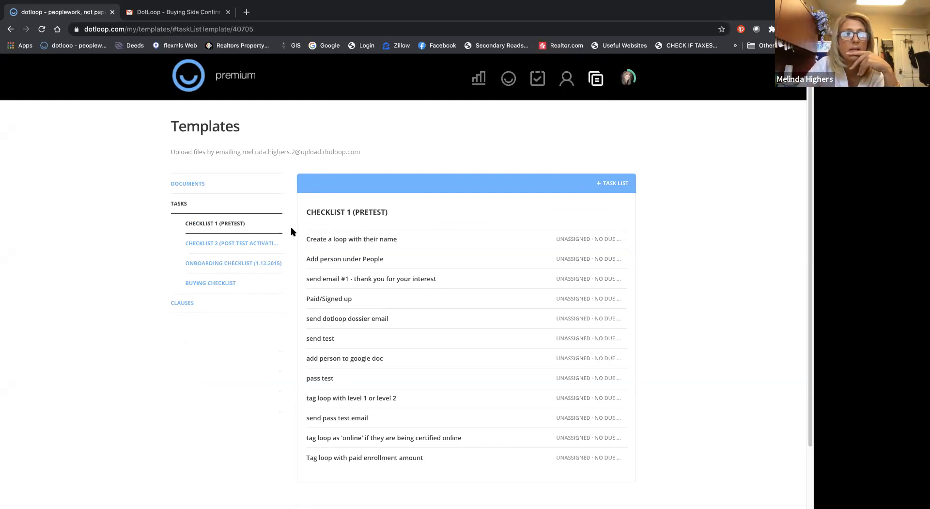
left_click(210, 285)
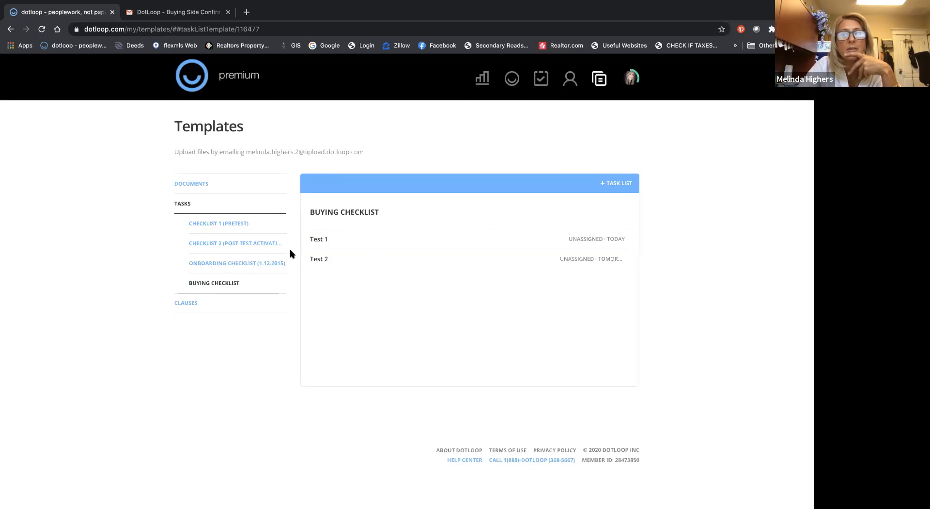
left_click(620, 184)
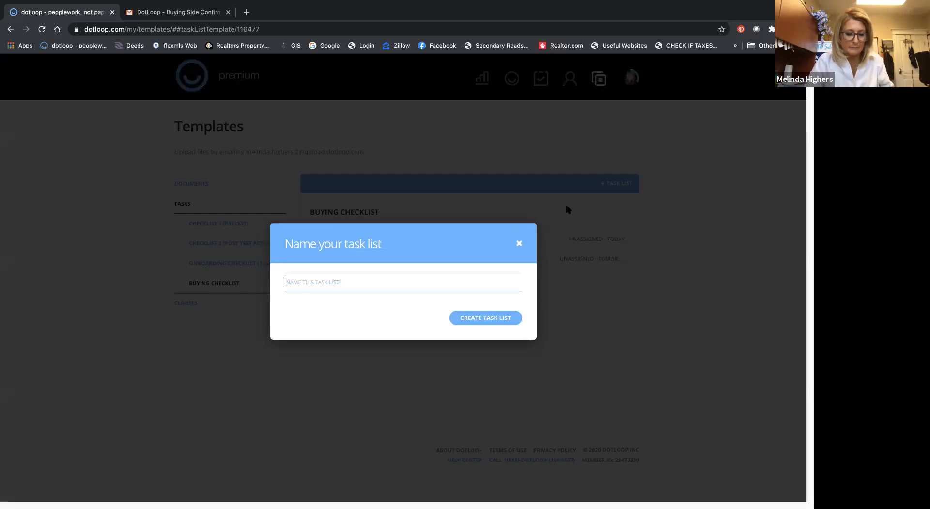
type("HOME INSPE")
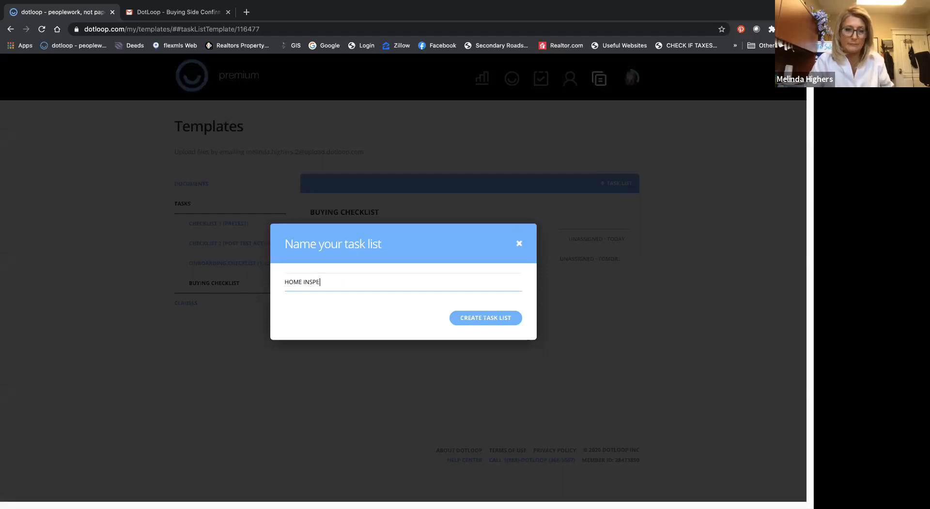
type("CTION")
key("Return")
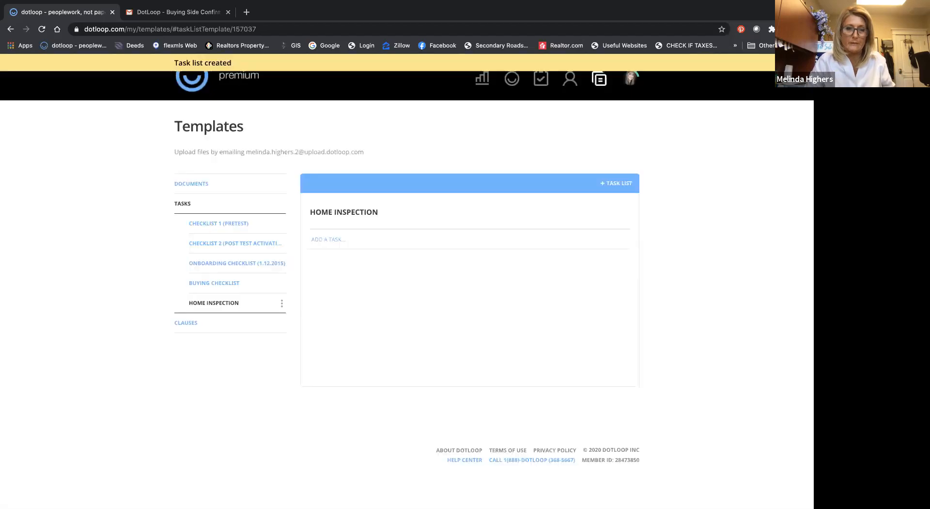
left_click(620, 184)
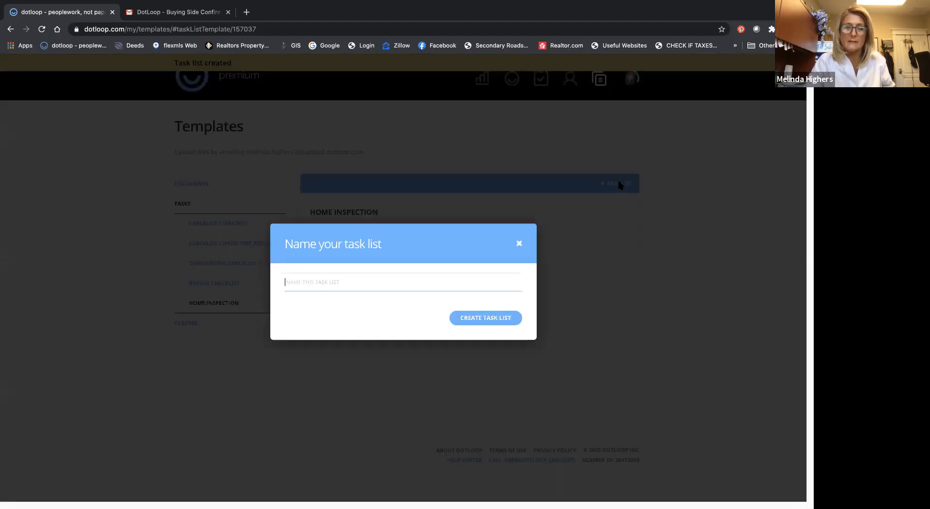
left_click(519, 243)
left_click(234, 285)
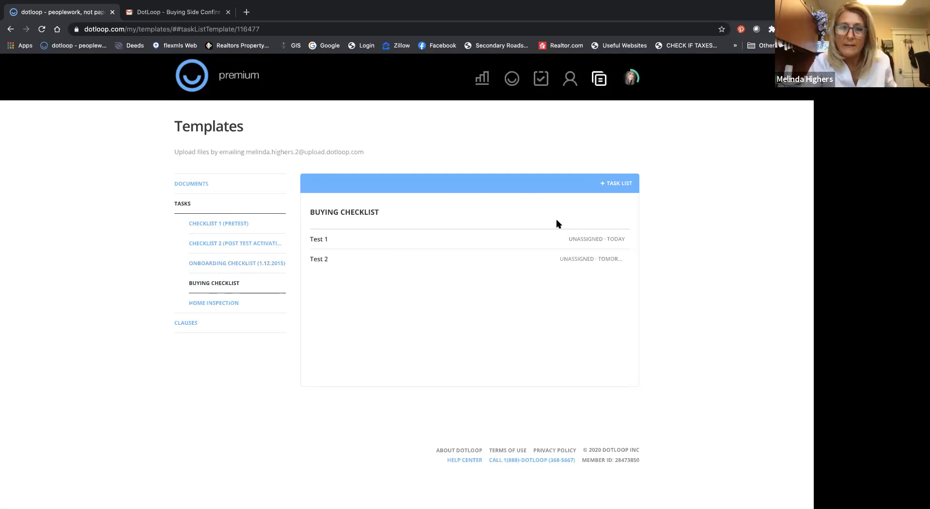
Step: Create another task list template named BUYER TASK LIST
left_click(616, 184)
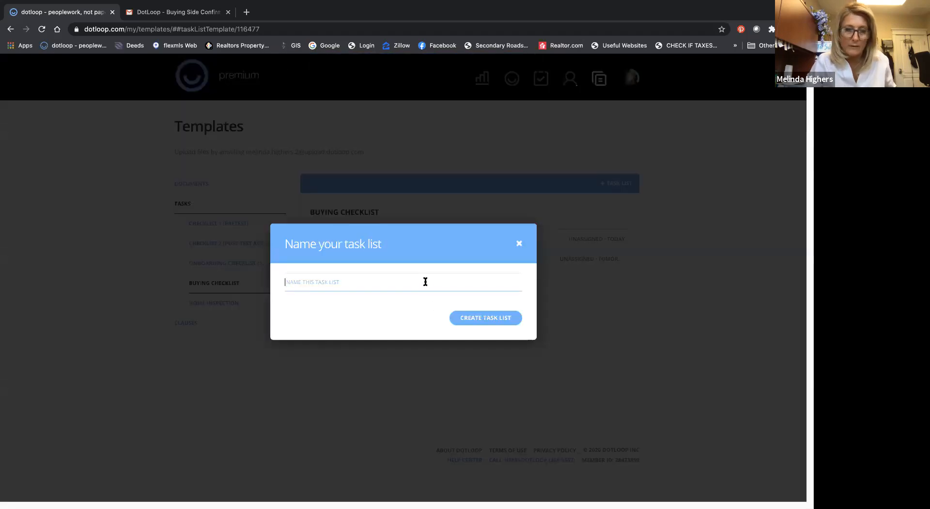
type("BUYER TASK LIST")
key("Return")
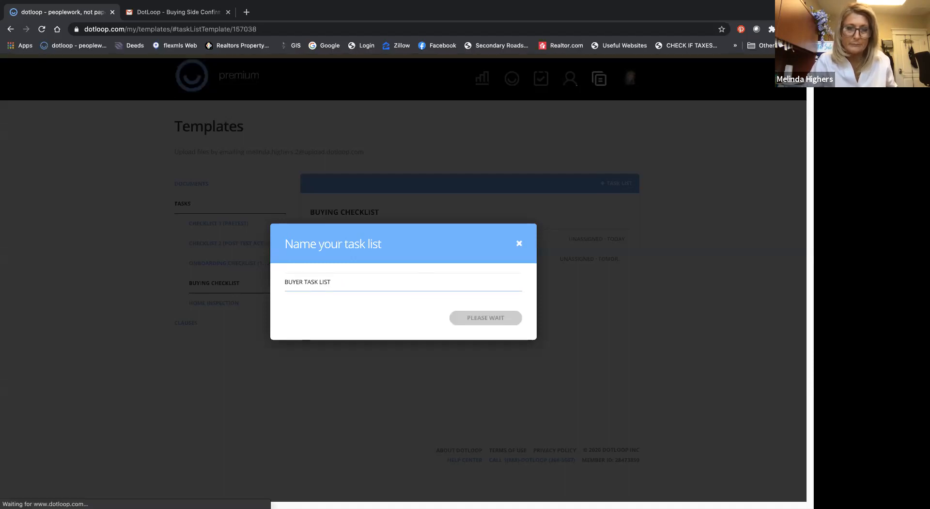
Step: Add the tasks DUE DILIGENCE CHECK and DUE DILIGENCE DATE to the BUYER TASK LIST template
left_click(329, 239)
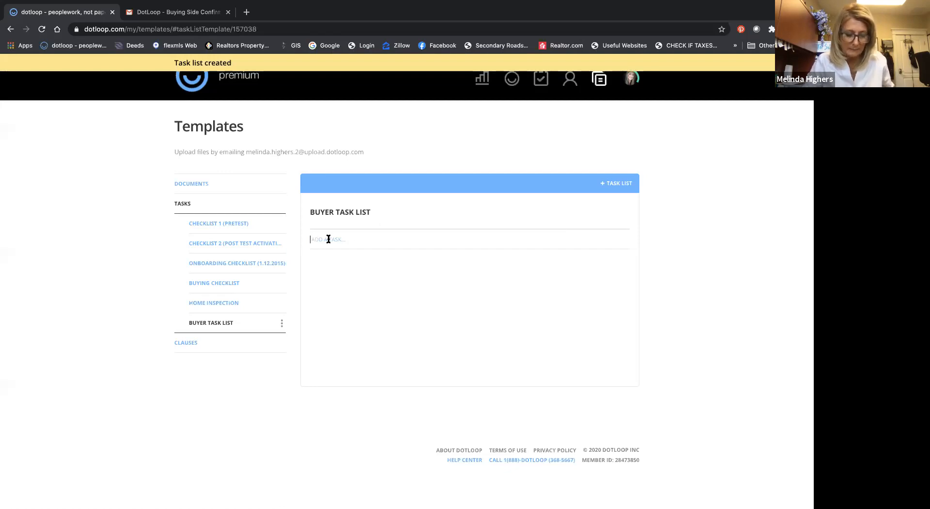
type("DUE")
type("DILIGENCE CHECK")
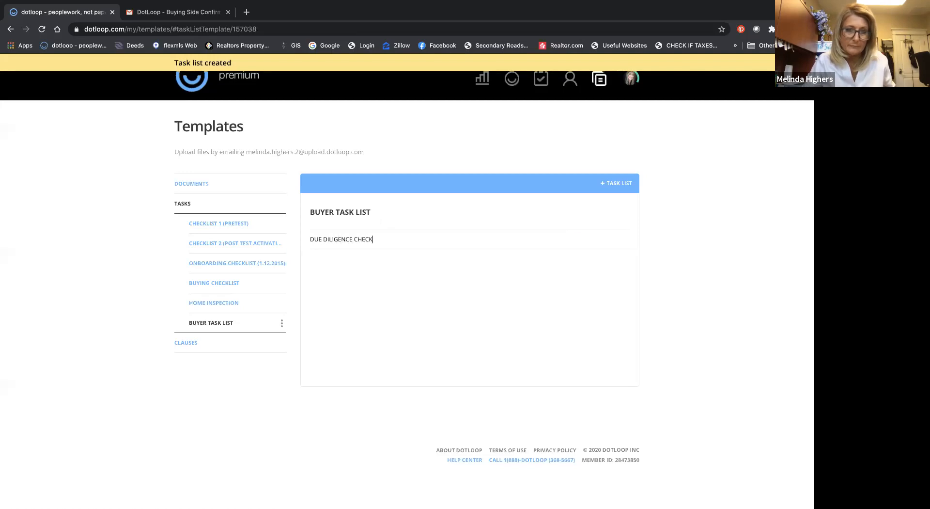
key("Return")
type("DUE ")
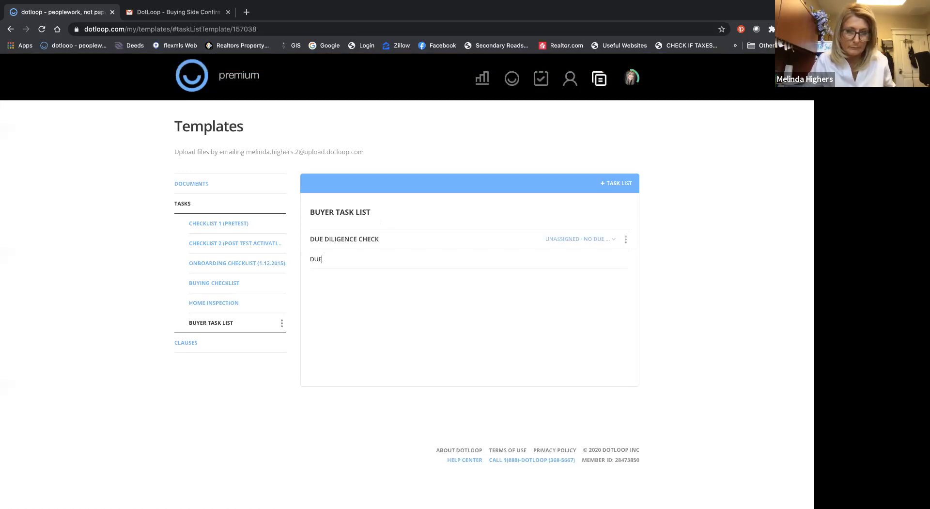
type("DILIGENC")
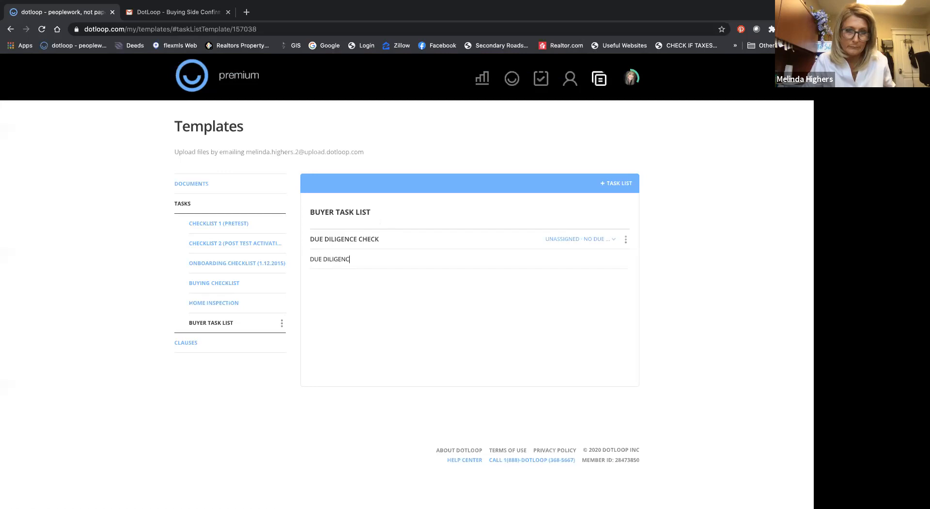
type("E DATE")
key("Return")
Step: Add the tasks HOME INSPECTION and HOME WARRANTY to the BUYER TASK LIST template
type("HOME ")
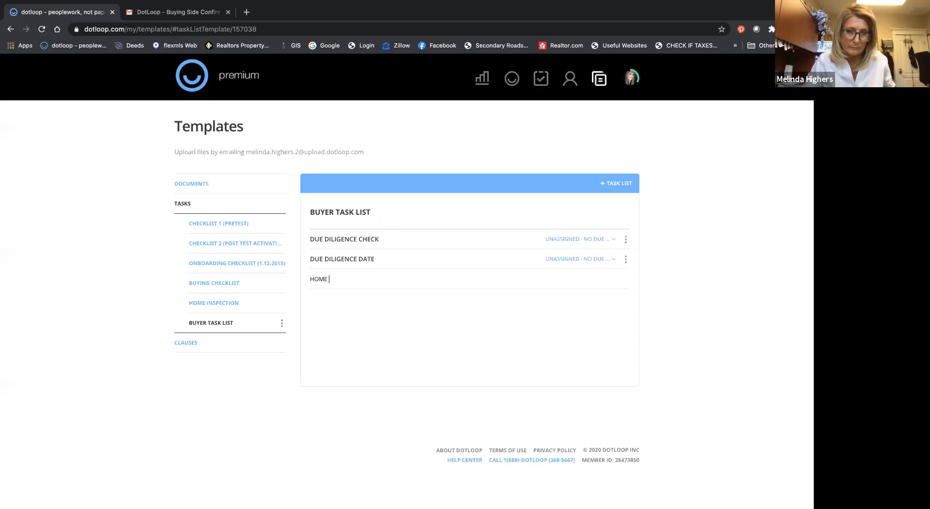
type("INSPECTION")
key("Return")
type("HOME WARRANTY")
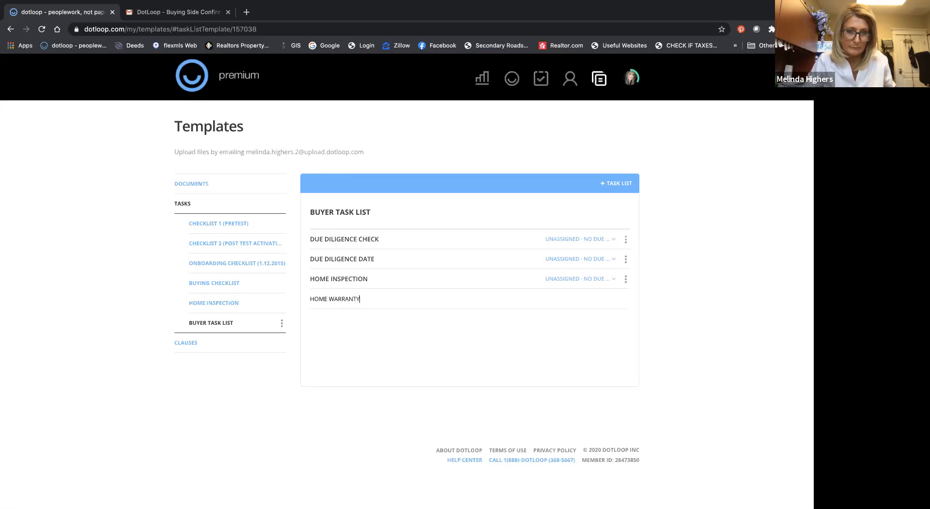
key("Return")
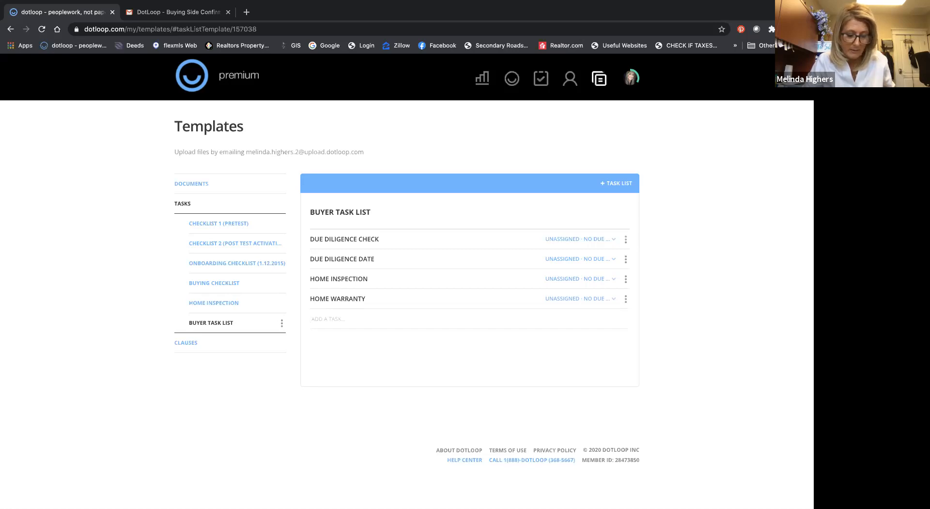
Step: Add the tasks SEPTIC INSPECTION and HVAC INSPECTION to the BUYER TASK LIST template
type("SEPTIC INSPECTION")
key("Return")
type("HVAC INSPECTION")
key("Return")
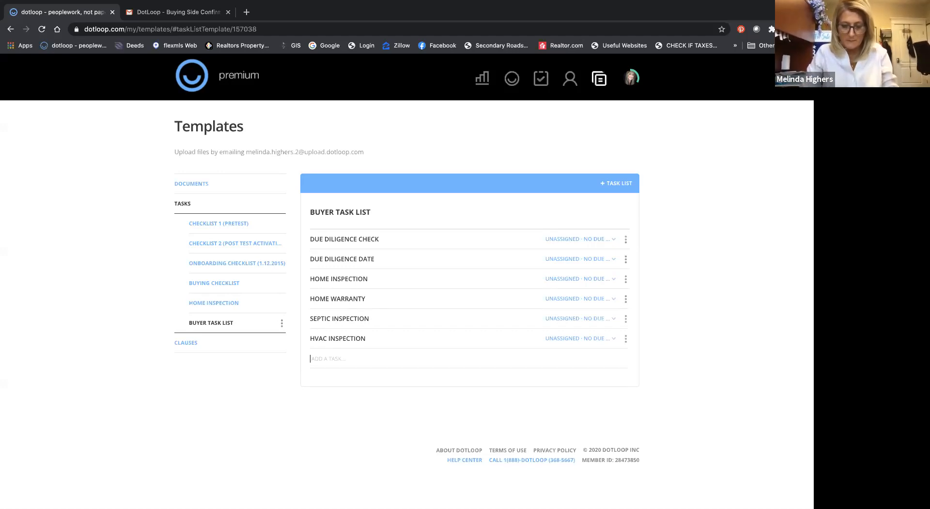
Step: Add the tasks CHECK FLOOD ZONE and WDIR to the BUYER TASK LIST template
type("CHECK FLOOD ZONE")
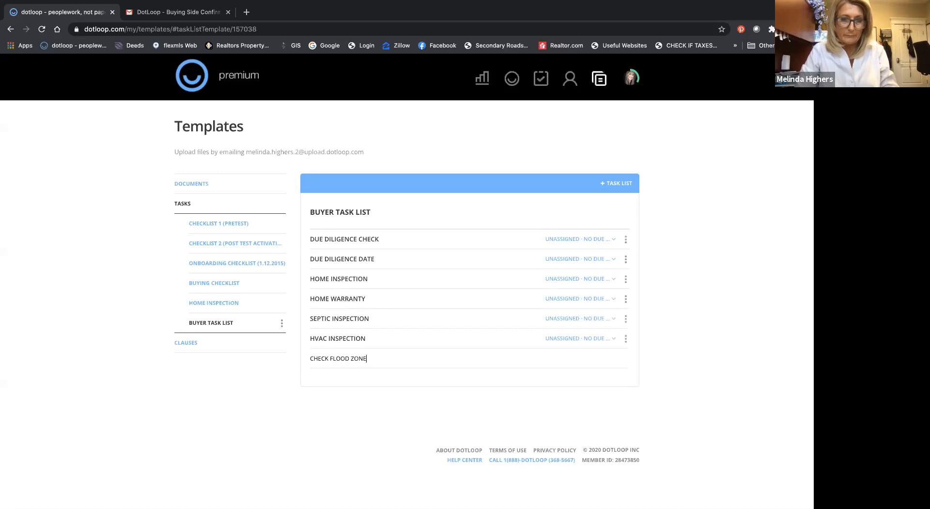
key("Return")
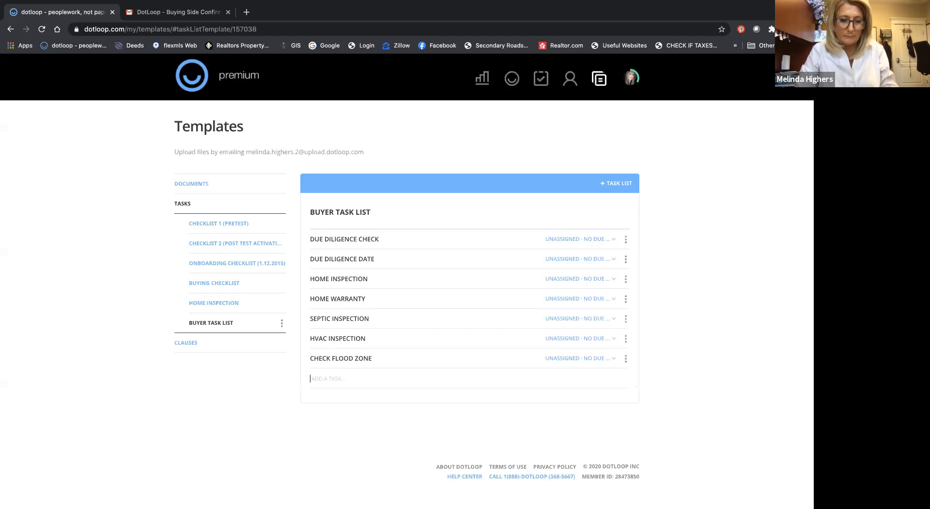
type("WDIR")
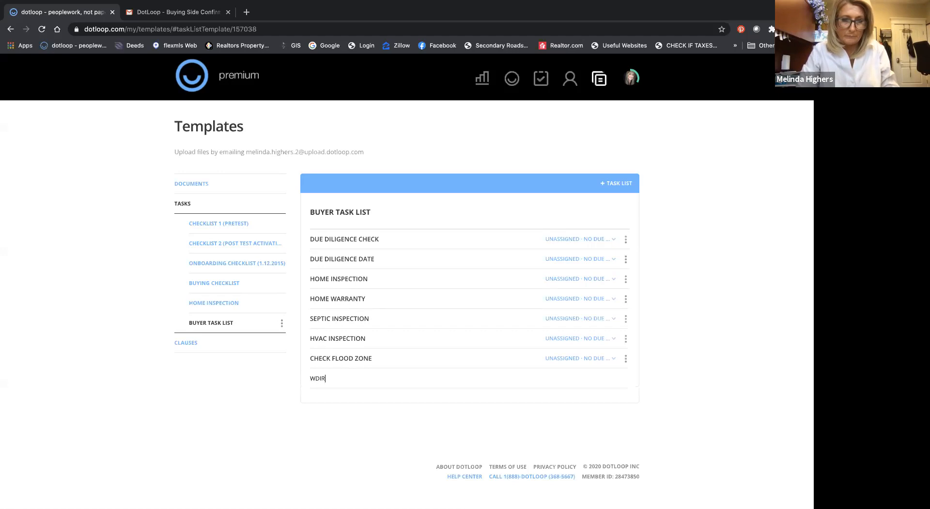
key("Return")
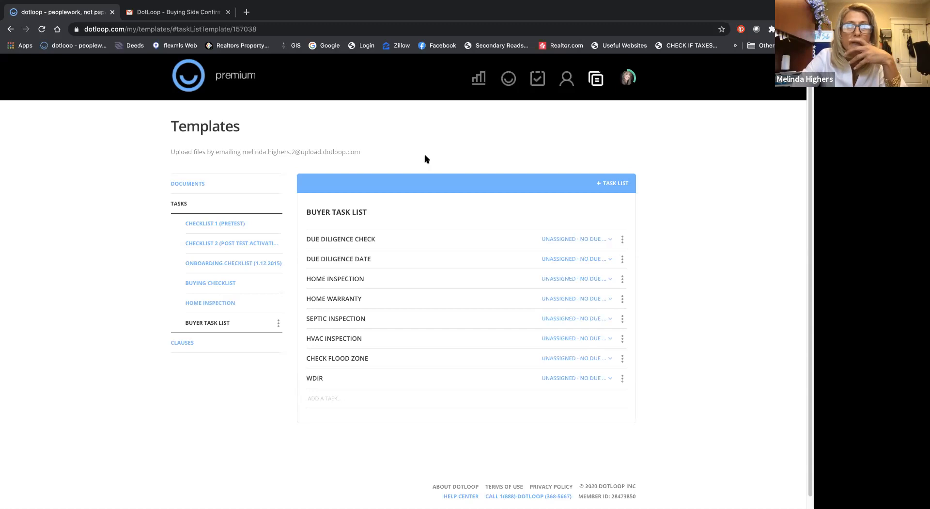
Step: Open the Brookhaven Drive purchase loop and add a blank task list to its tasks
left_click(508, 80)
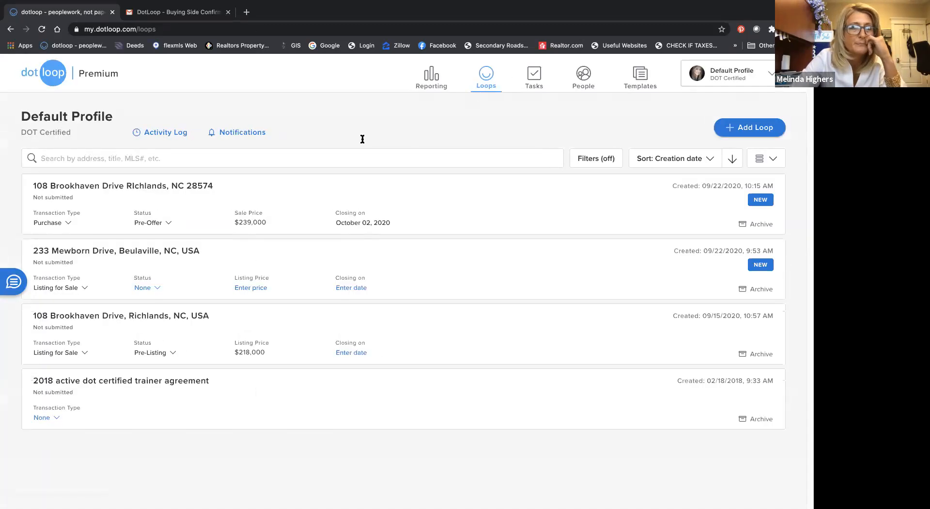
left_click(177, 185)
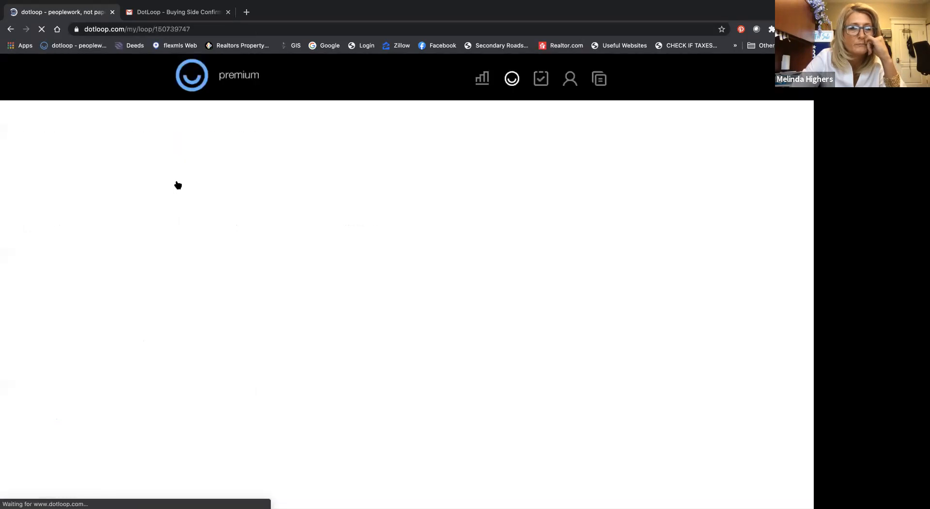
scroll(249, 217, "down", 5)
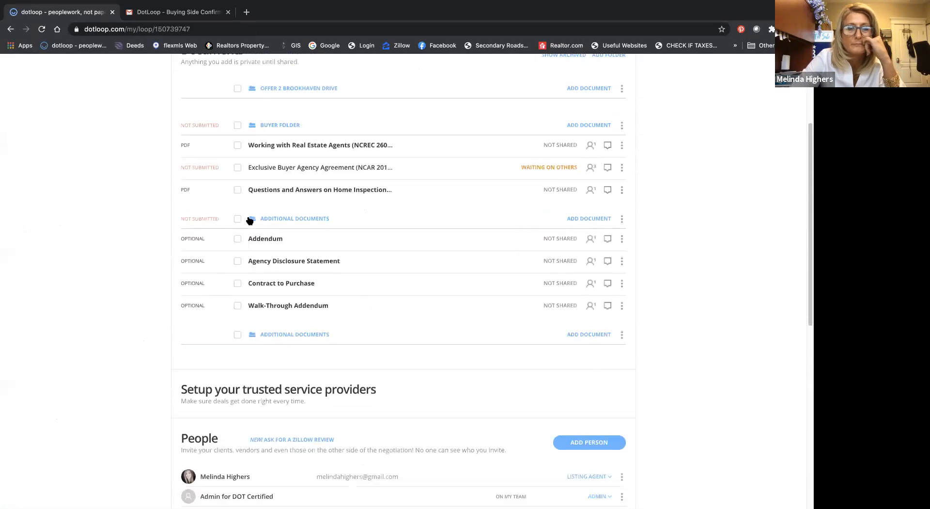
scroll(249, 221, "down", 6)
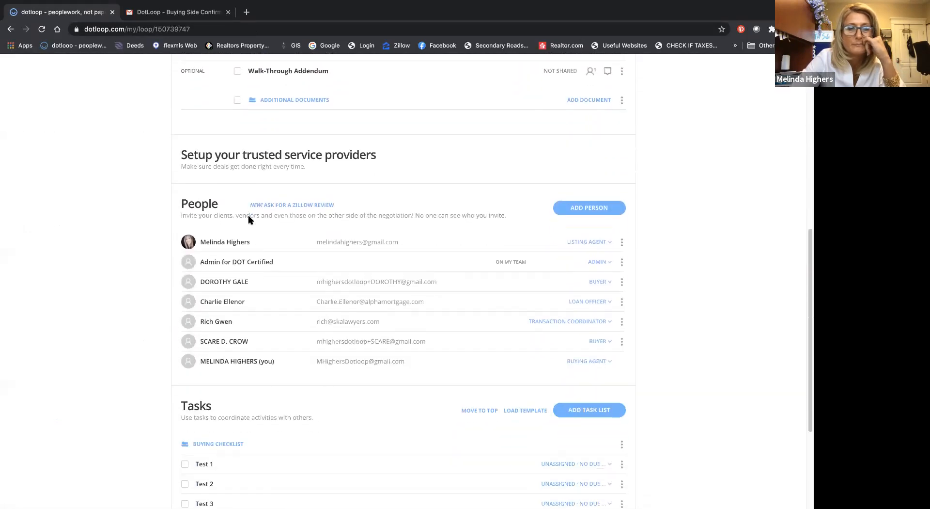
scroll(248, 221, "down", 2)
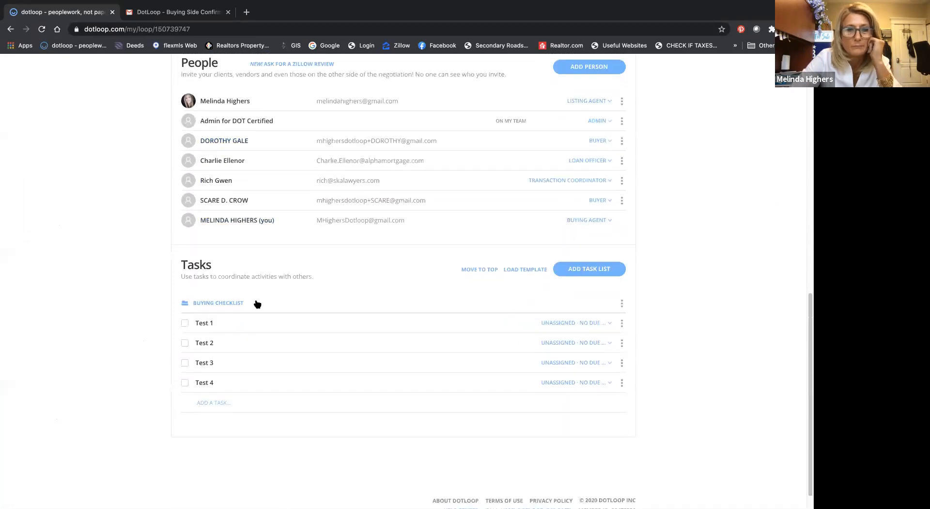
left_click(606, 270)
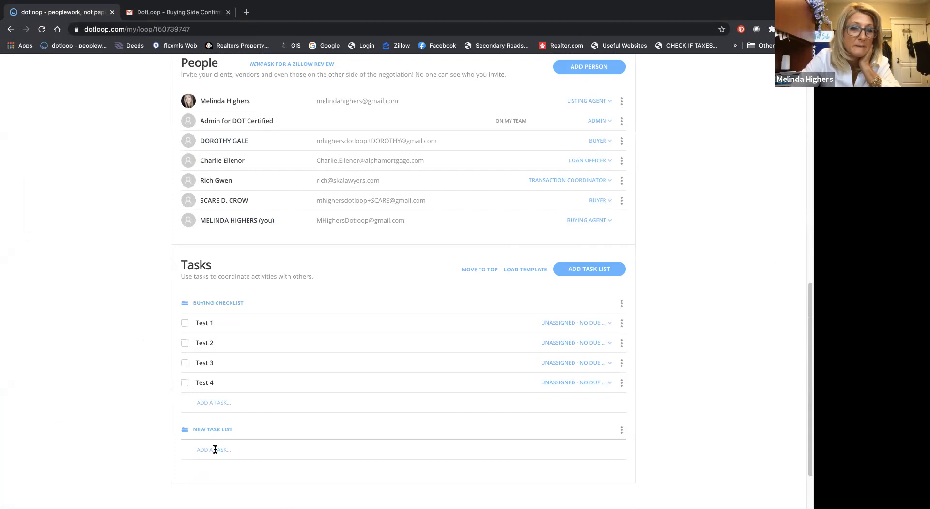
Step: Load the BUYER TASK LIST template into the loop's tasks
left_click(520, 269)
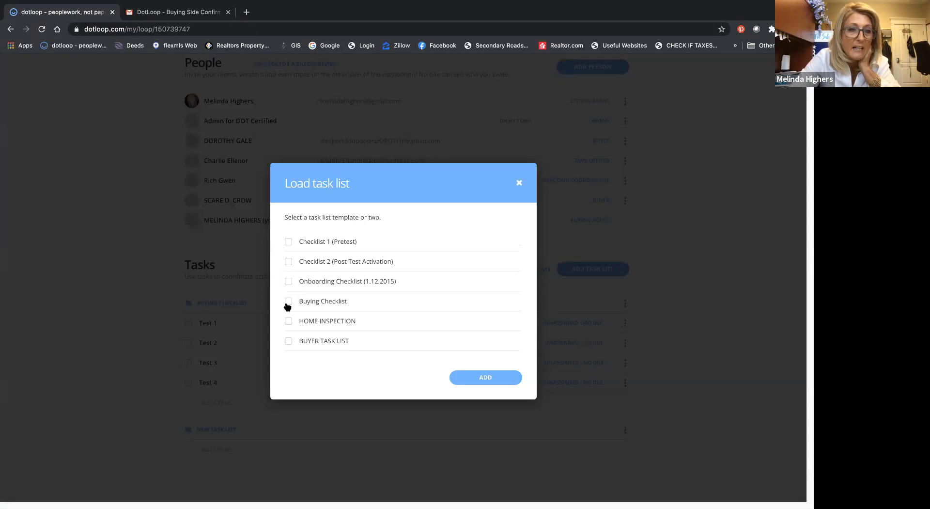
left_click(289, 341)
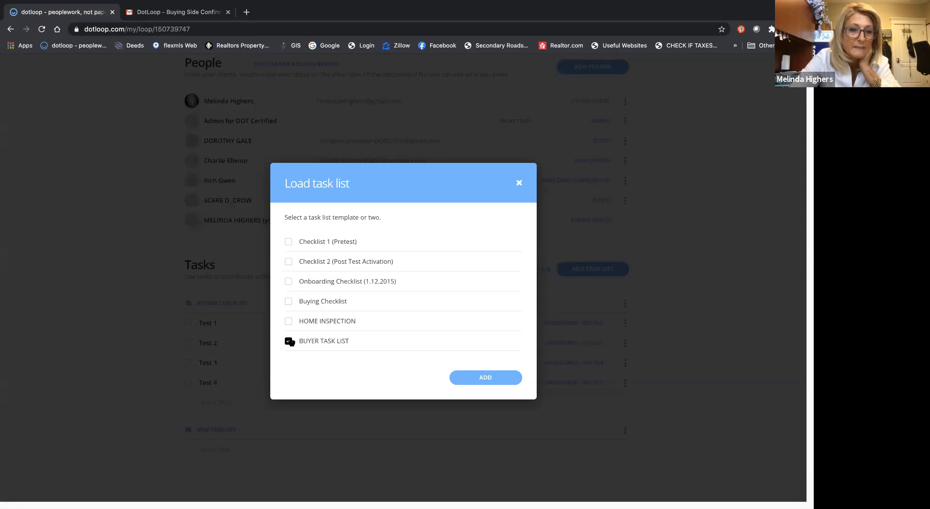
left_click(492, 378)
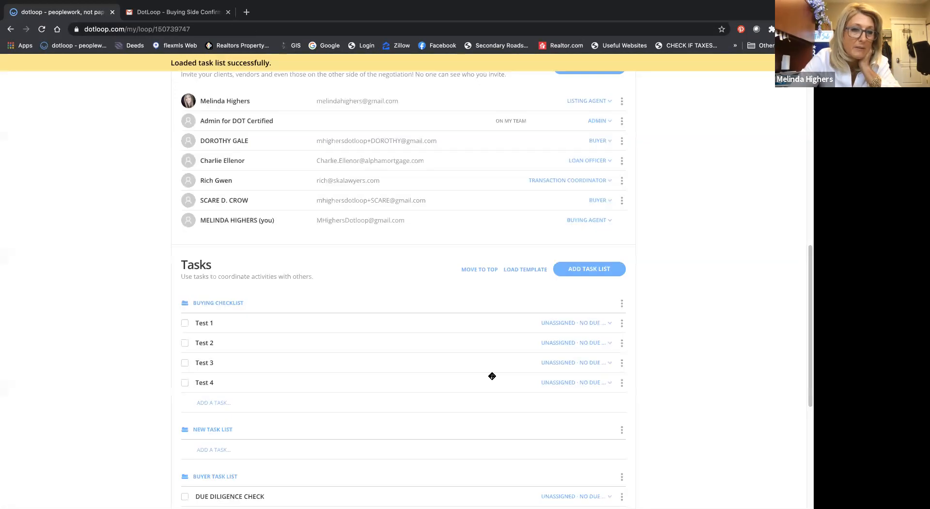
Step: Check the options offered for the Buying Checklist and look over the loop's task lists and people
left_click(621, 303)
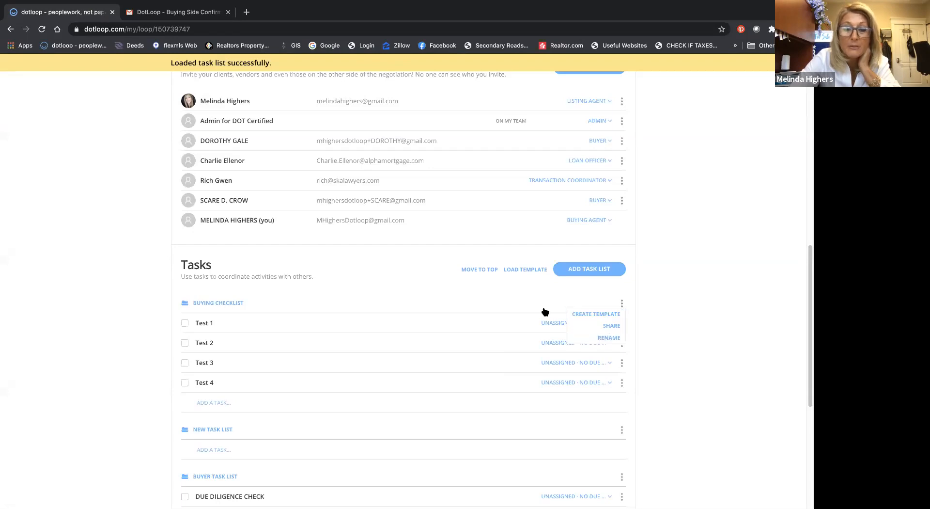
scroll(544, 311, "down", 5)
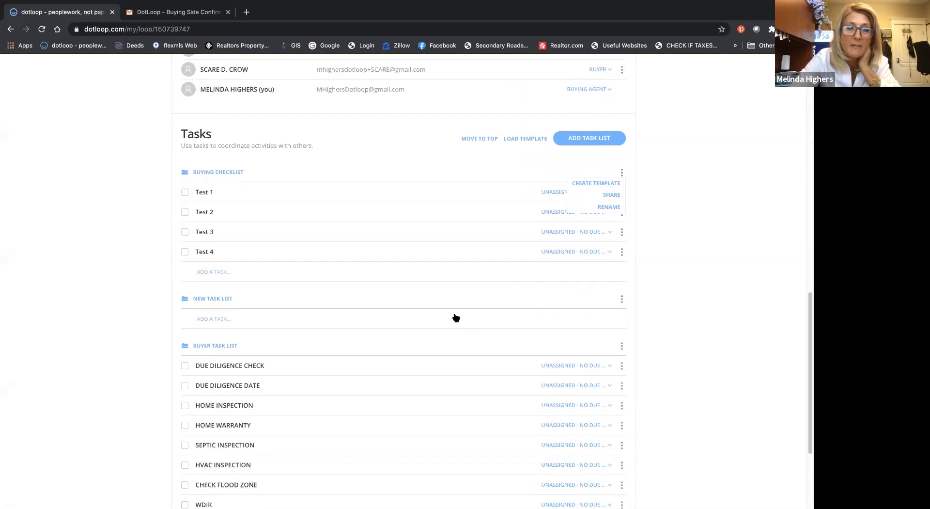
scroll(455, 315, "up", 7)
scroll(455, 302, "up", 10)
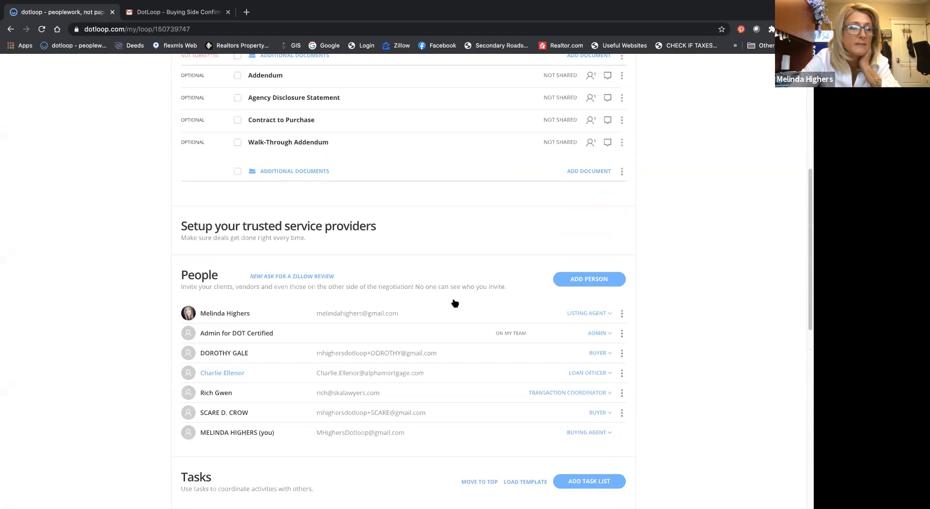
Step: Add a new clause to the clause templates containing the office's street address and suite number
scroll(455, 303, "up", 5)
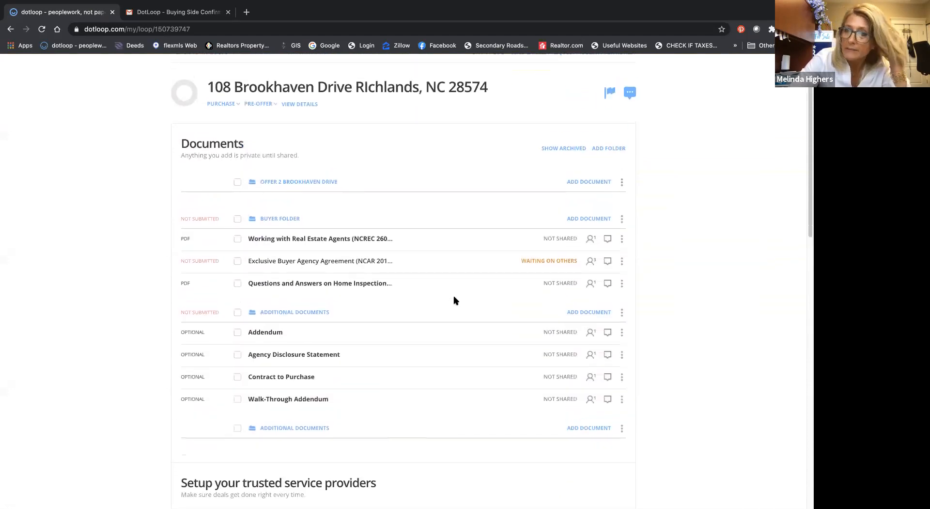
scroll(463, 245, "up", 1)
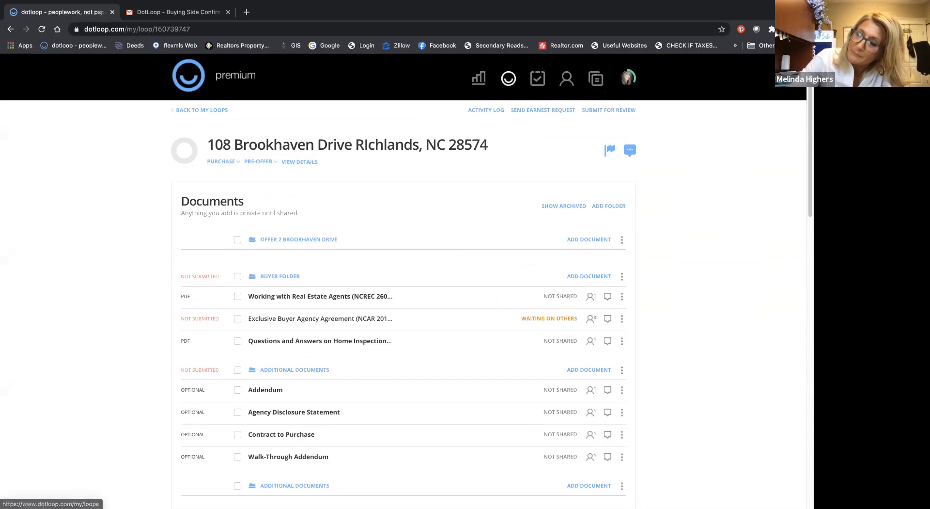
left_click(598, 80)
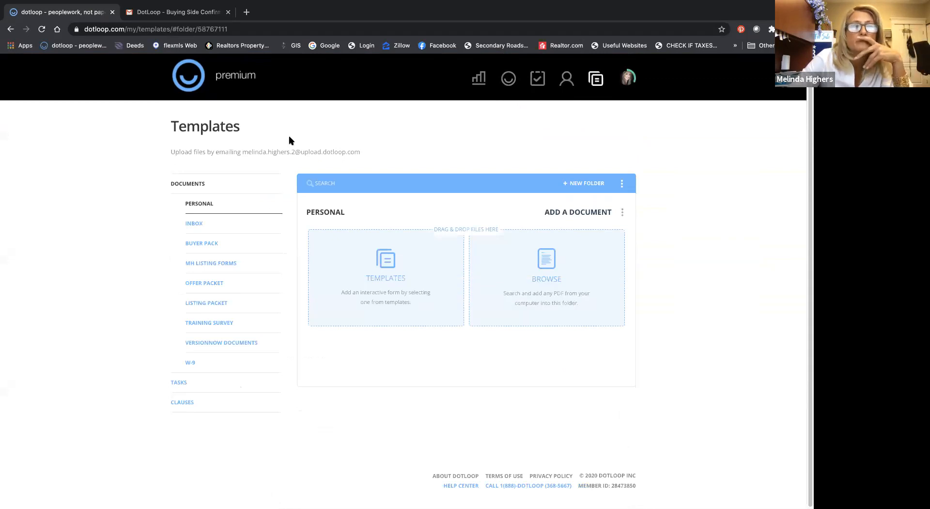
left_click(190, 404)
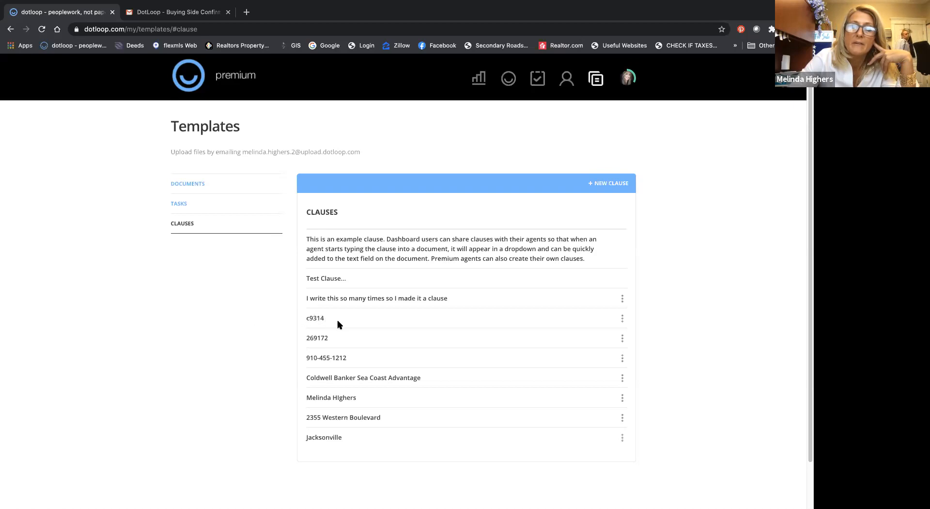
left_click(612, 183)
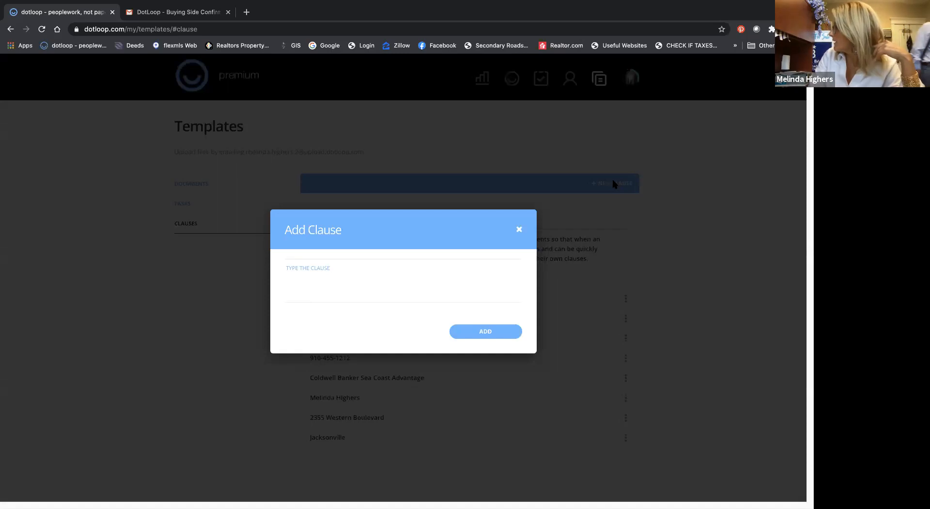
left_click(346, 270)
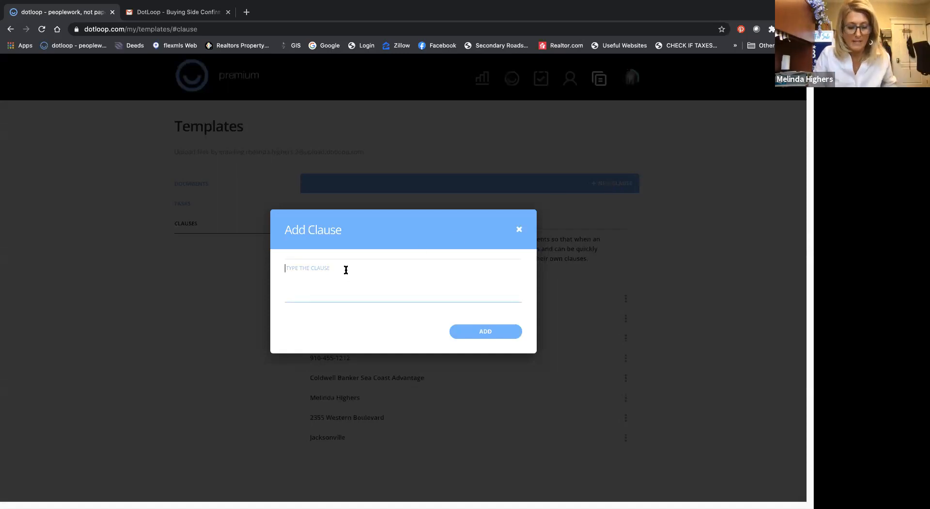
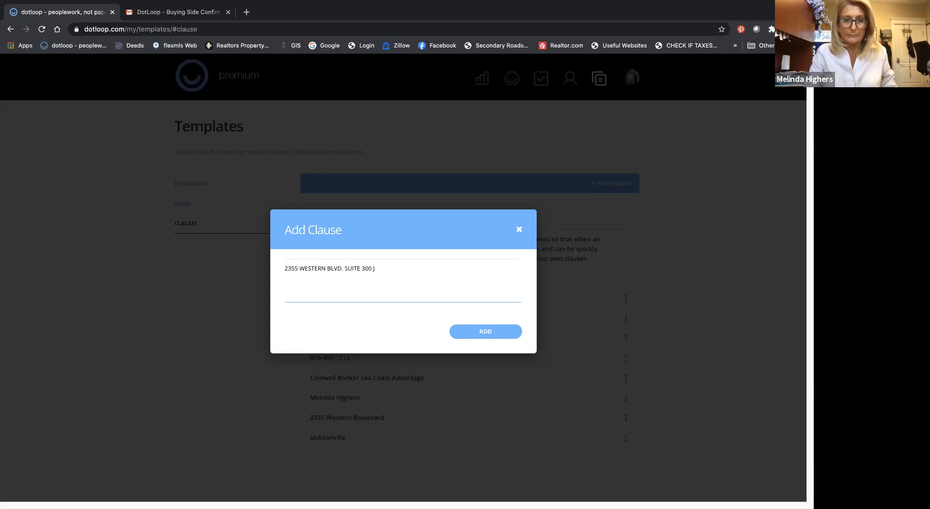
left_click(482, 333)
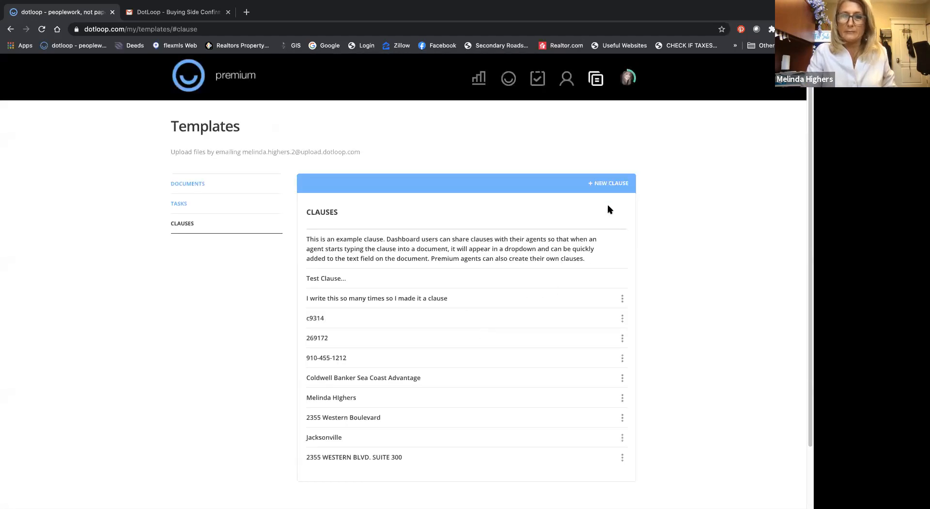
Step: Add a second clause containing the office's city, state and ZIP code
left_click(614, 183)
left_click(493, 268)
type("JACKSONV")
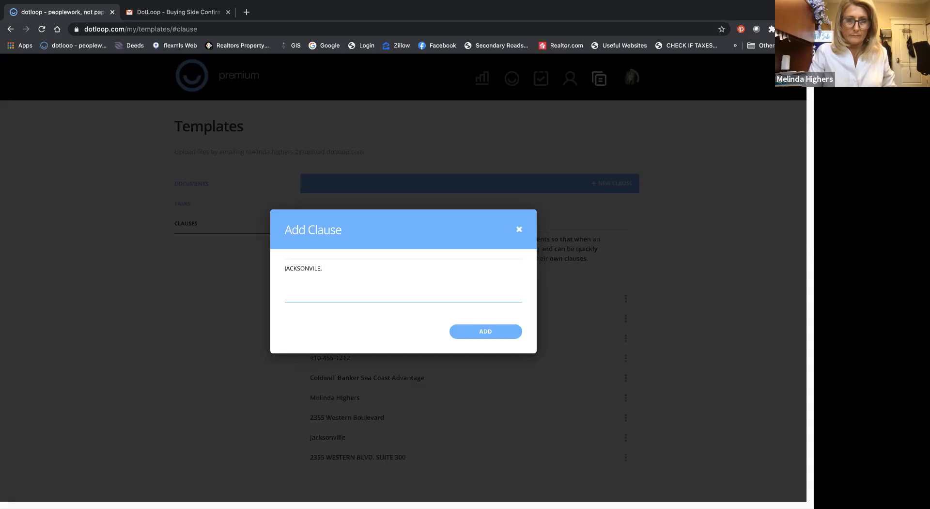
type("ILLE, NC 28546")
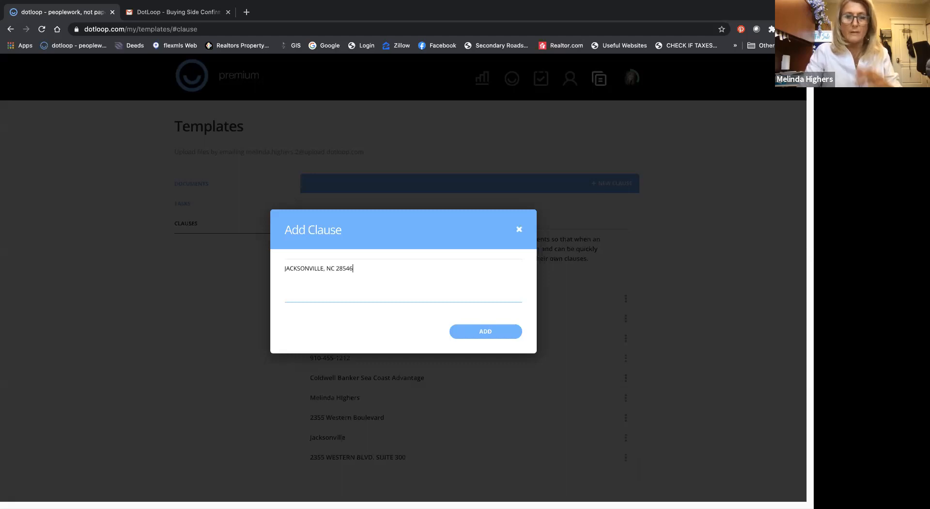
left_click(489, 331)
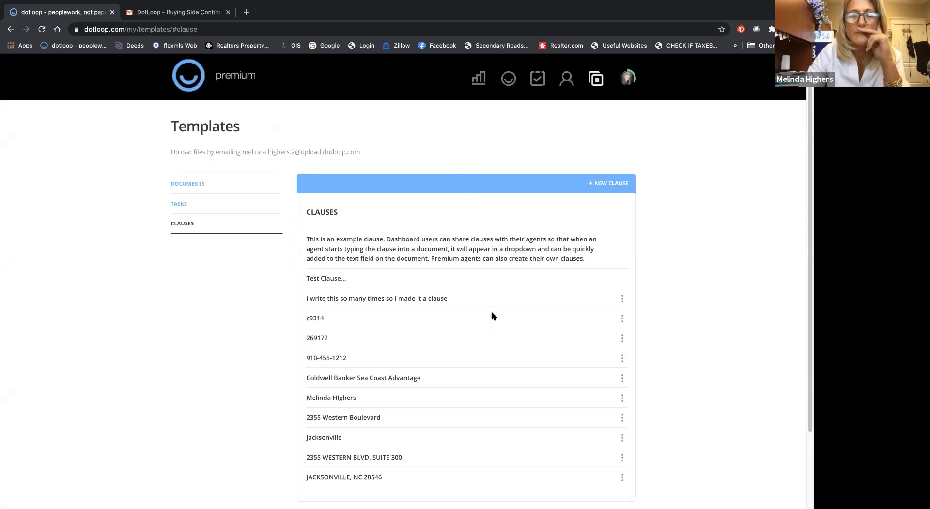
scroll(489, 314, "down", 2)
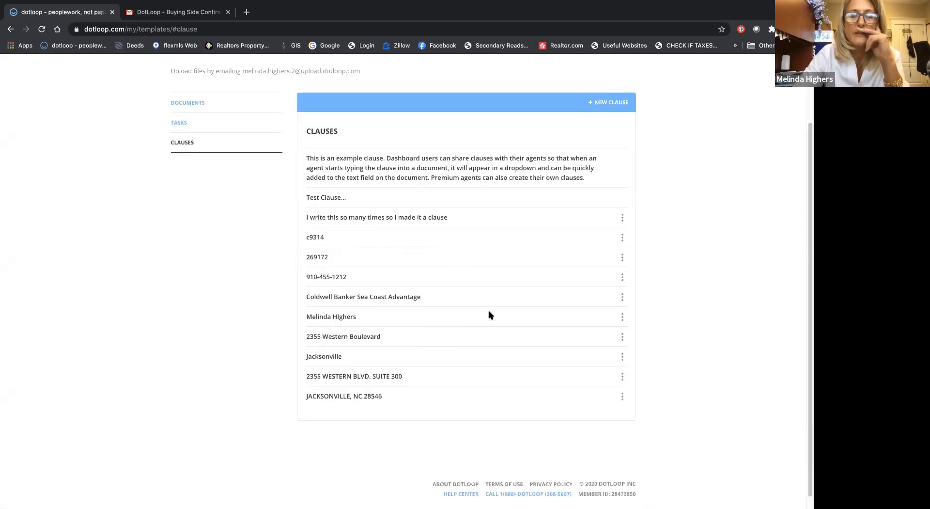
scroll(489, 313, "up", 2)
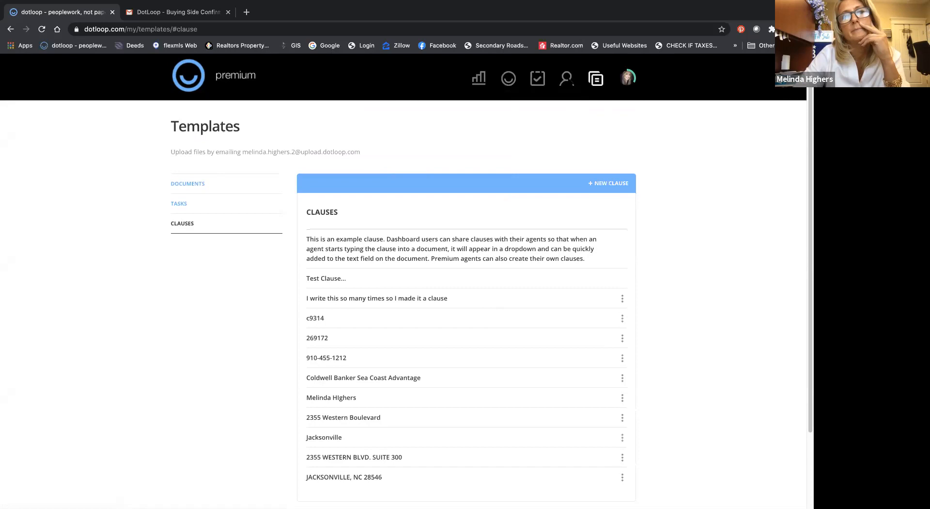
Step: Open the Exclusive Buyer Agency Agreement in the Brookhaven Drive loop and examine its initials, signature section and firm details
left_click(508, 78)
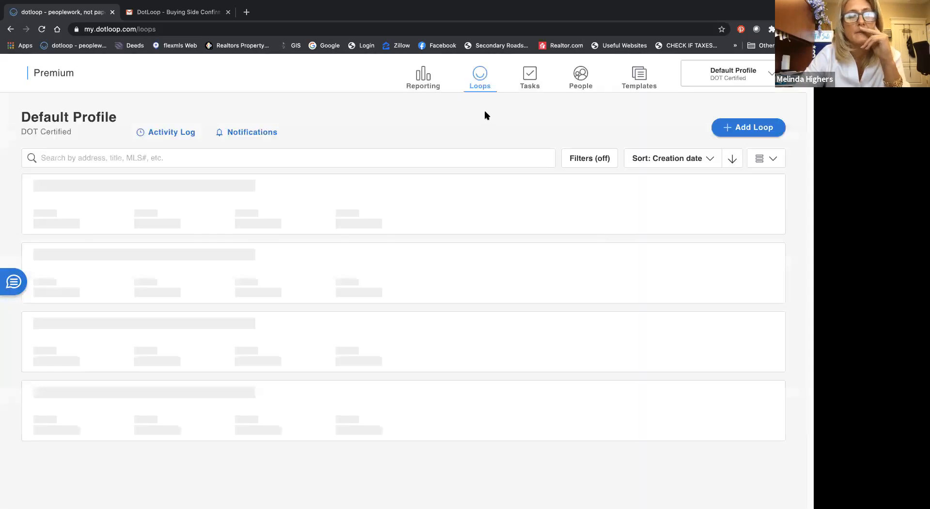
left_click(184, 186)
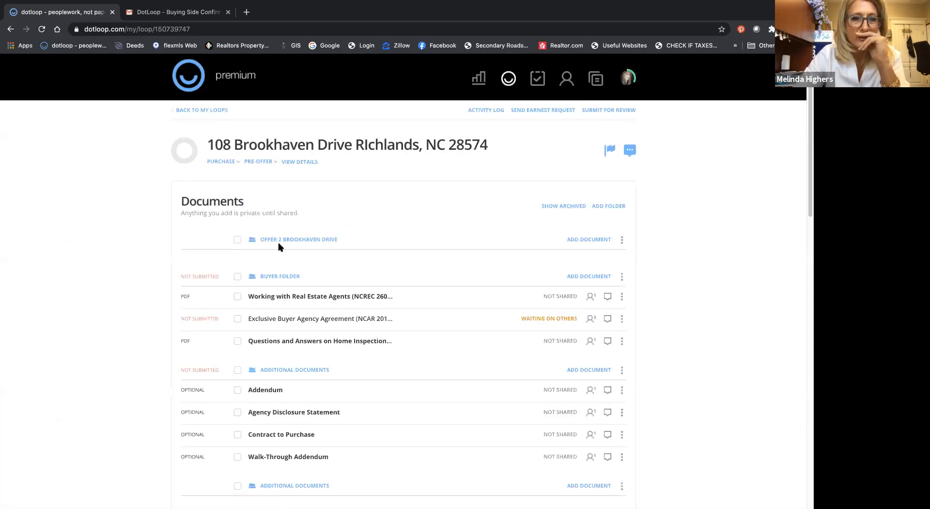
left_click(298, 320)
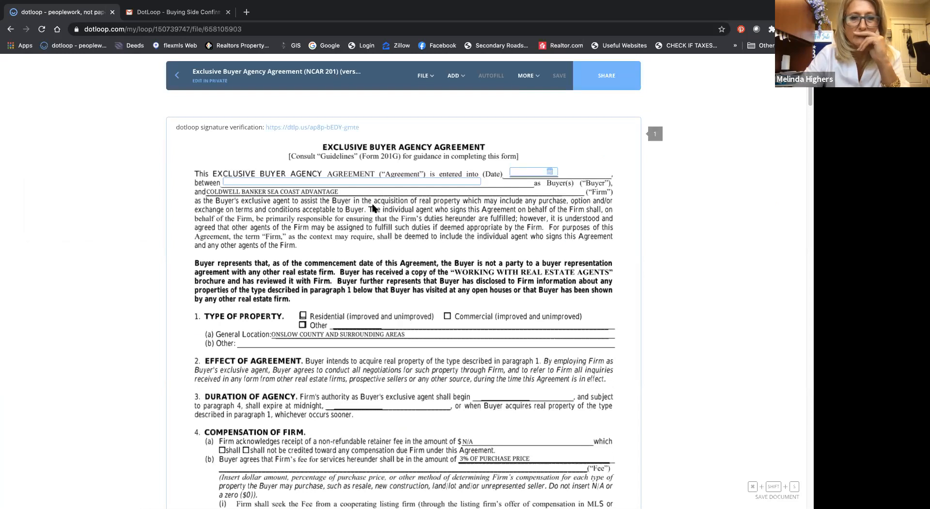
scroll(373, 209, "down", 20)
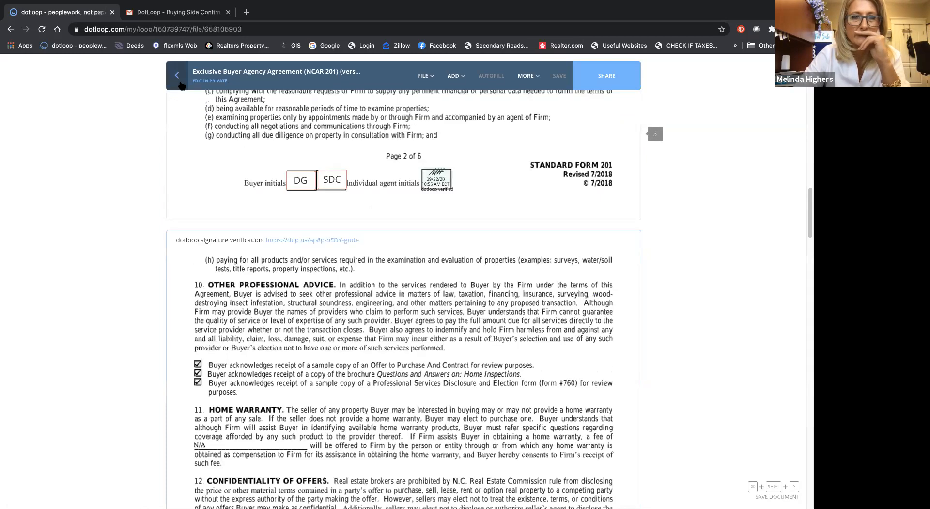
scroll(286, 184, "down", 1)
scroll(286, 183, "down", 20)
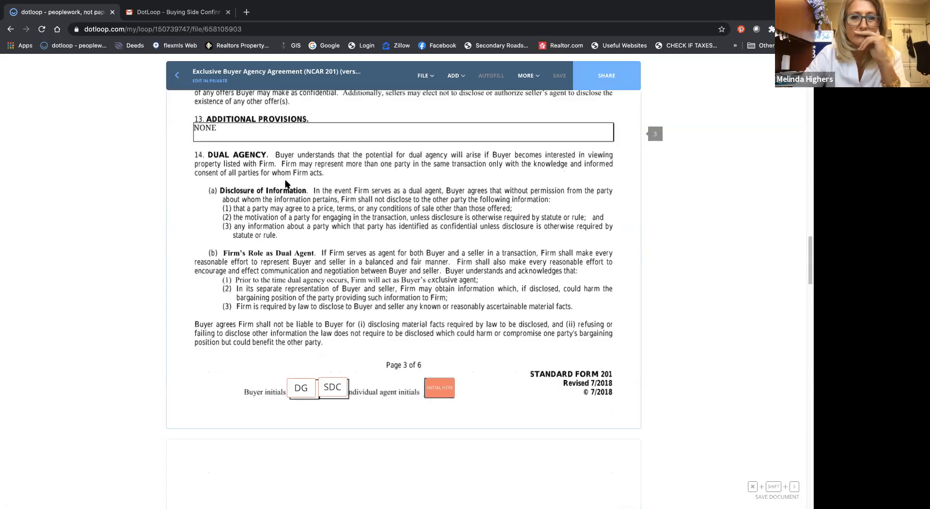
scroll(286, 183, "down", 20)
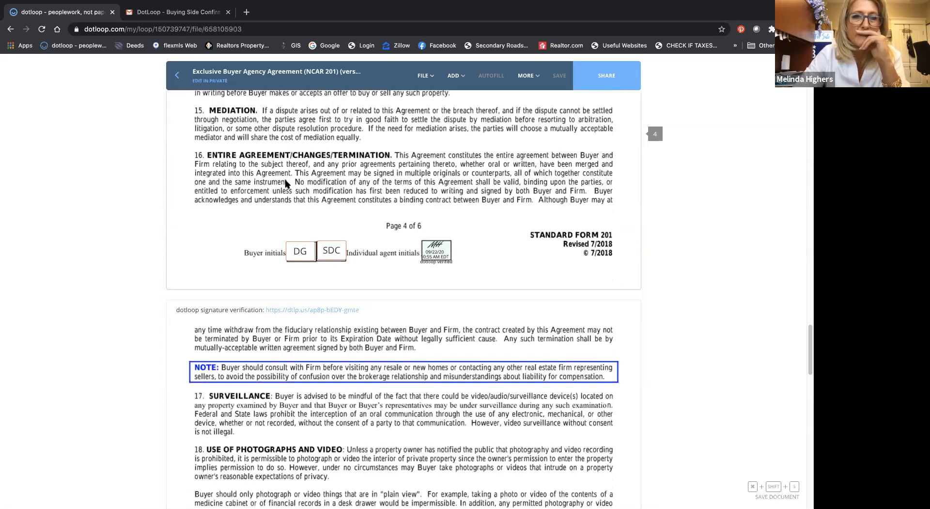
scroll(286, 184, "down", 4)
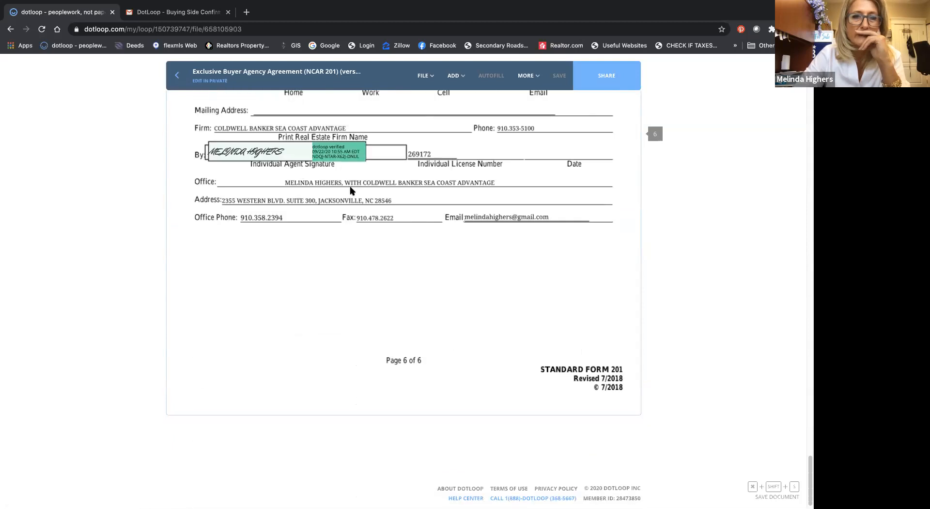
scroll(339, 186, "up", 2)
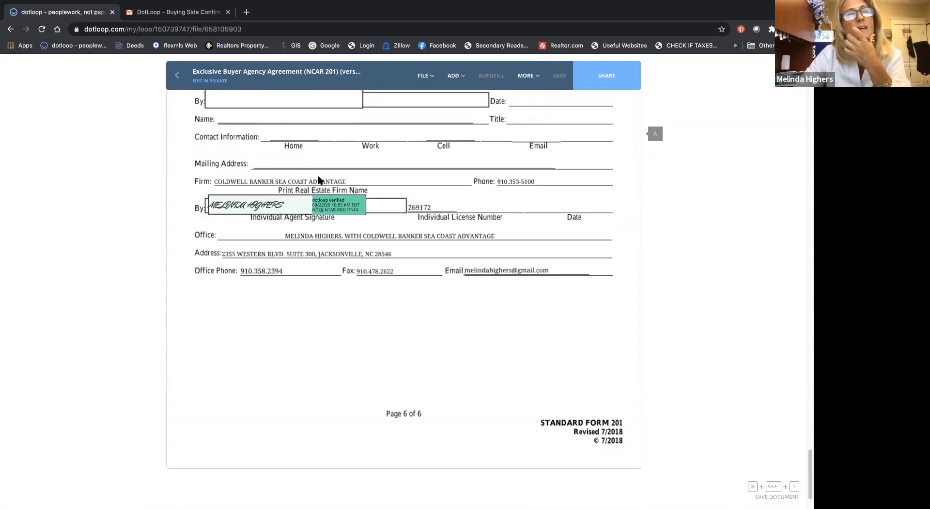
scroll(319, 180, "up", 1)
Step: Try to add a text field to the last page of the signed Exclusive Buyer Agency Agreement
left_click(455, 75)
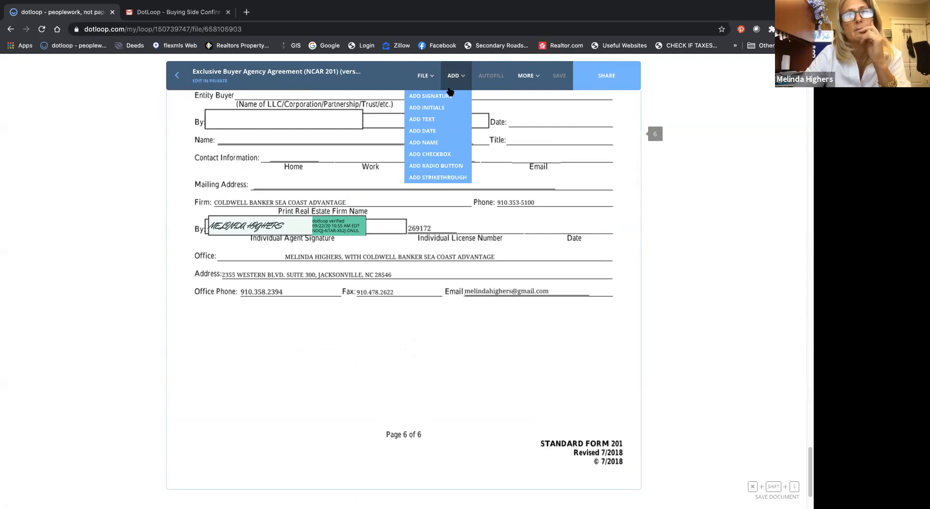
left_click(436, 119)
left_click(402, 180)
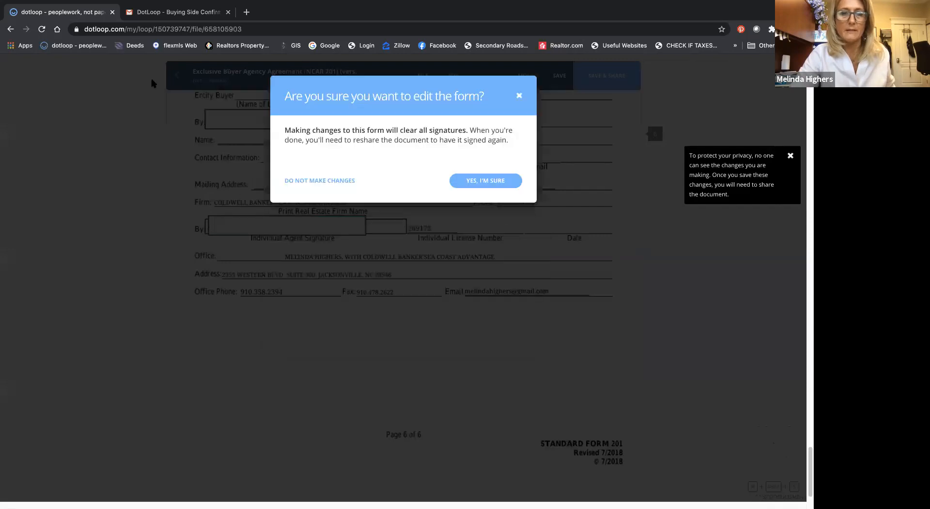
Step: Return to the loop, show its archived documents and open the Professional Services Disclosure and Election form from the archived offer folder
left_click(177, 78)
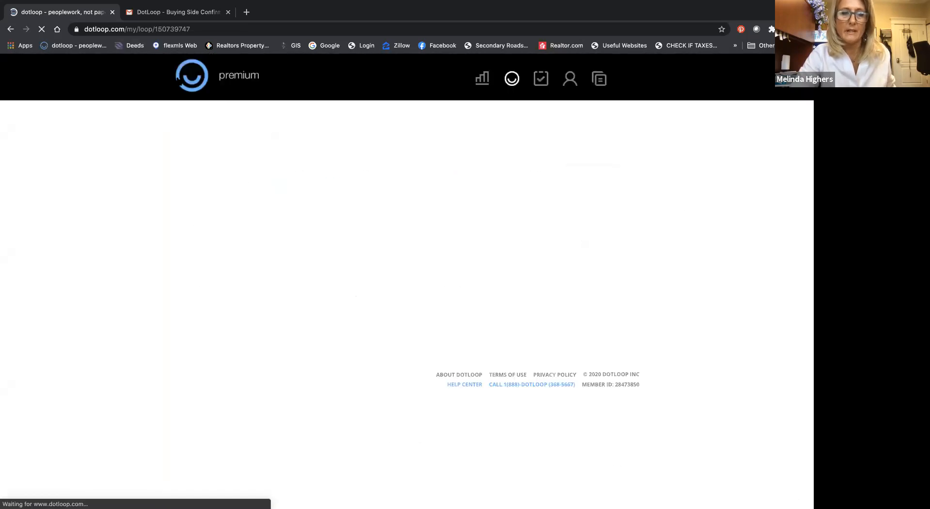
scroll(389, 250, "down", 3)
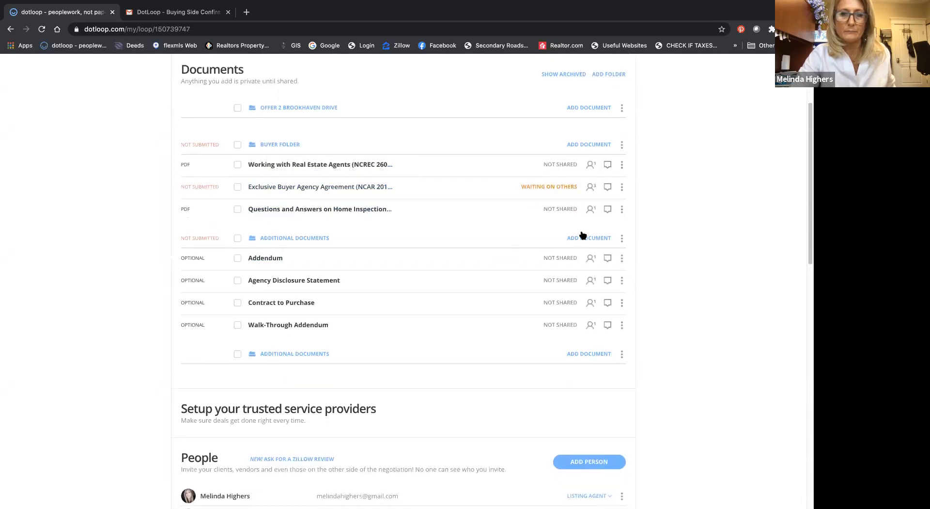
left_click(568, 74)
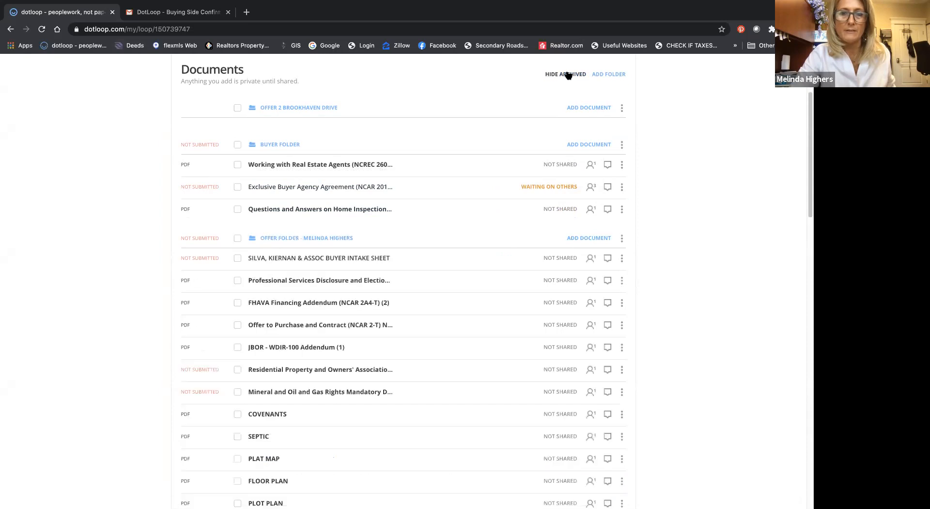
left_click_drag(324, 258, 324, 306)
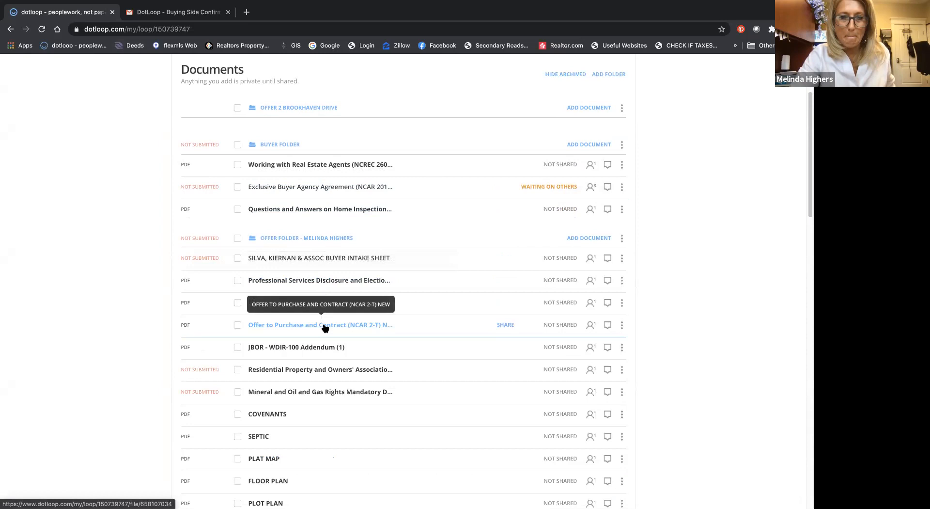
left_click(327, 285)
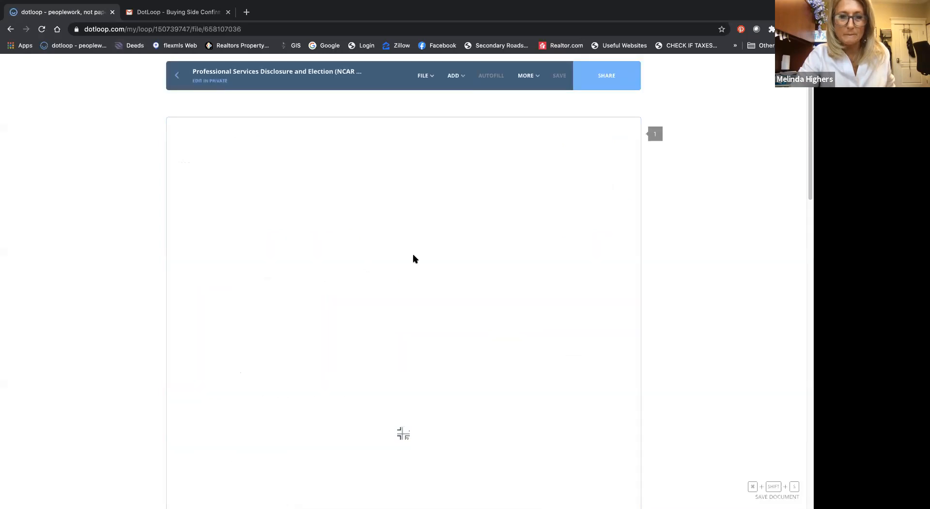
Step: Examine the form's service provider table, selection and waiver boxes, who-orders entries and signature section
scroll(414, 258, "down", 8)
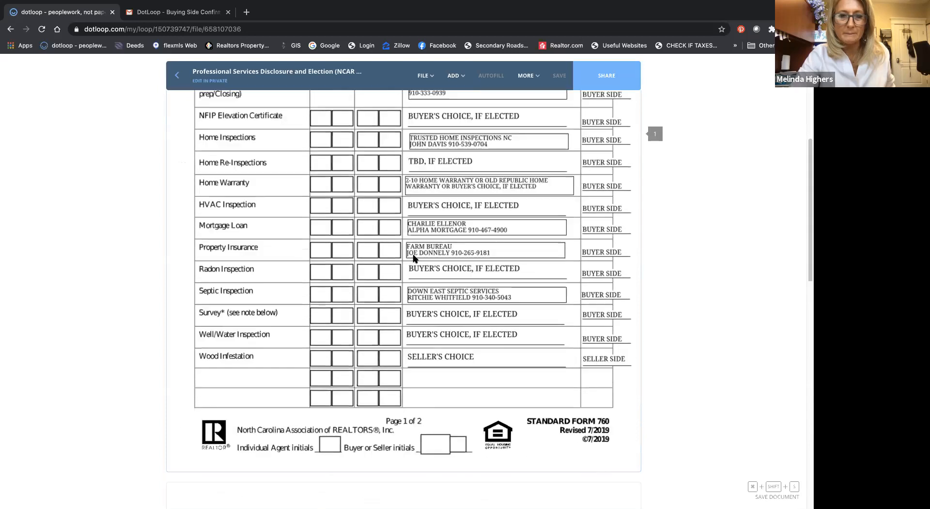
scroll(414, 258, "down", 12)
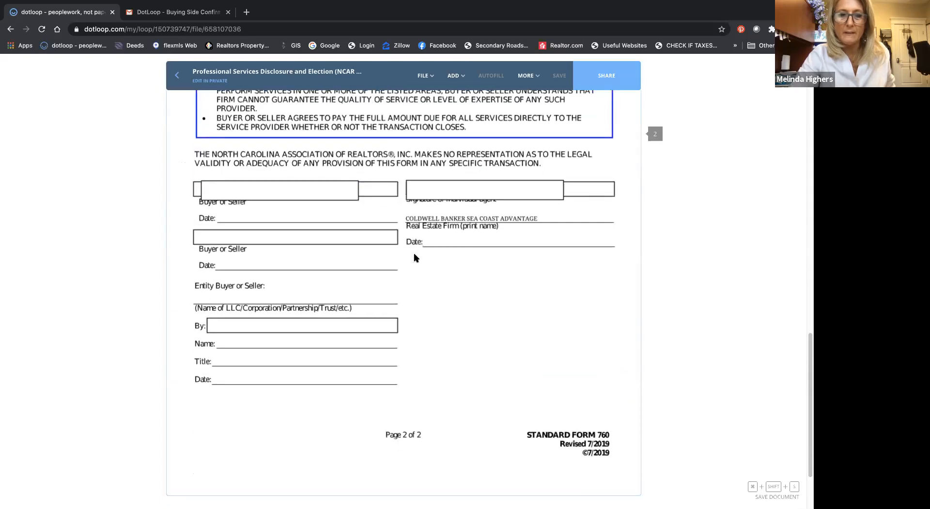
scroll(414, 258, "up", 5)
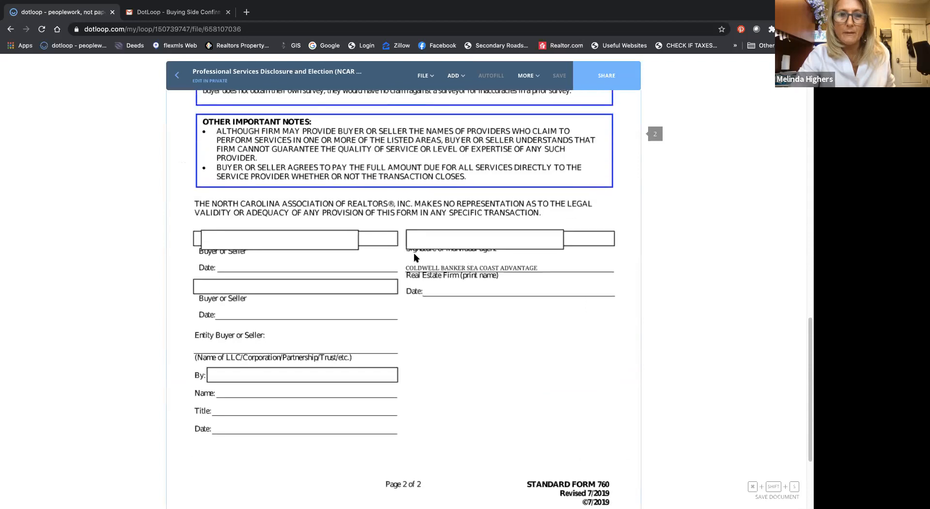
scroll(338, 210, "up", 3)
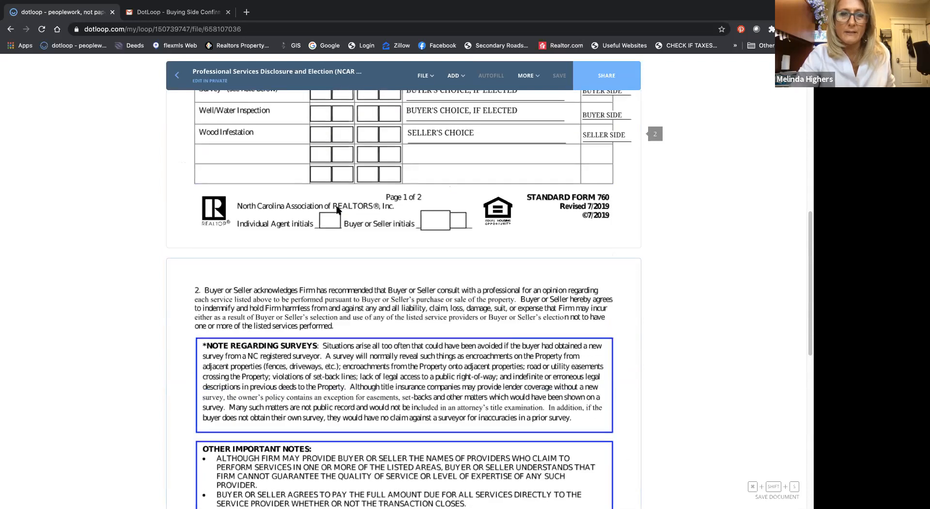
scroll(338, 209, "up", 7)
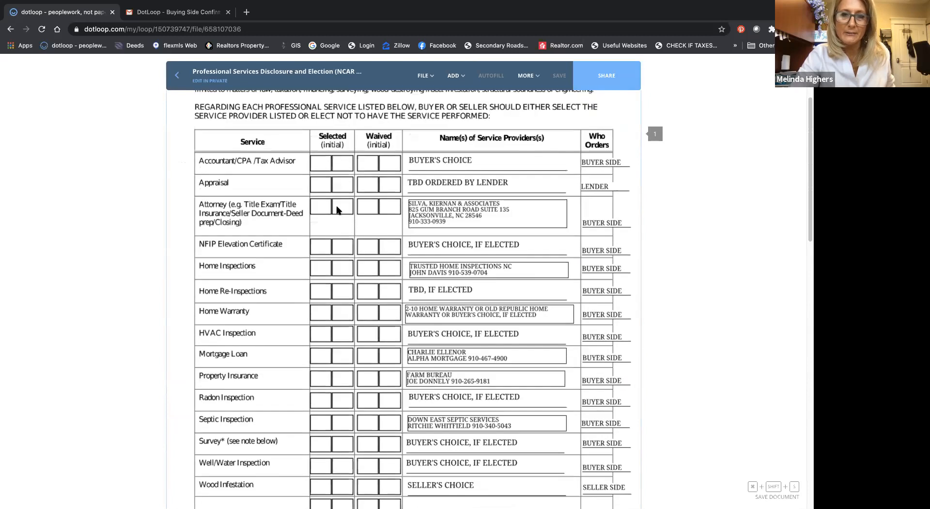
scroll(338, 210, "up", 1)
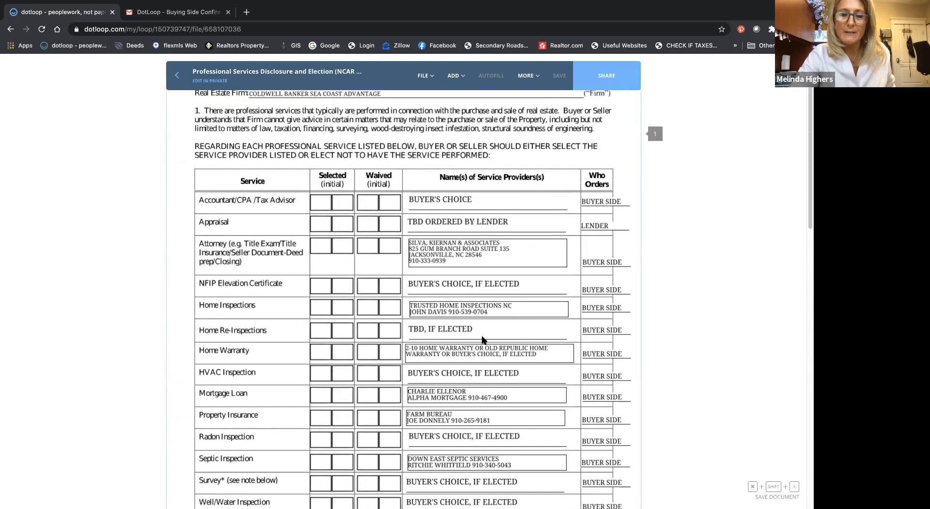
scroll(483, 339, "down", 5)
scroll(483, 340, "up", 3)
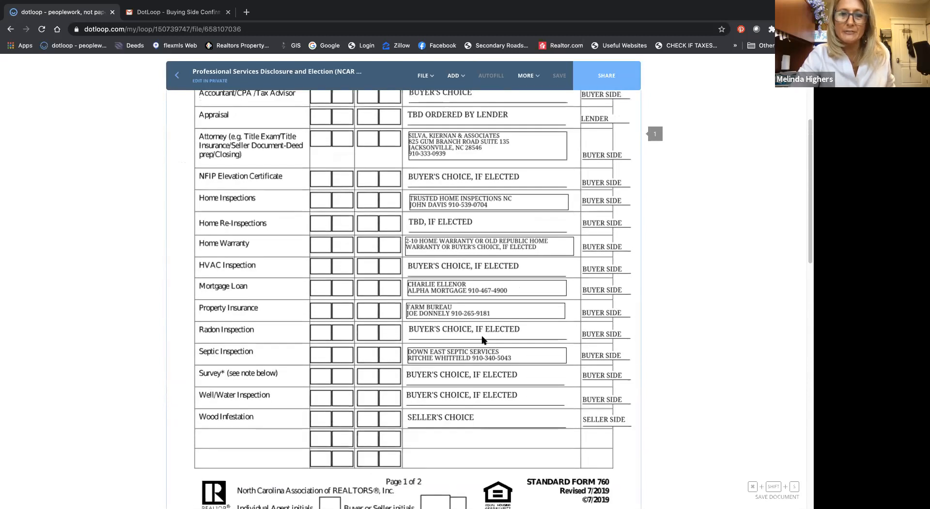
Step: Add two initials fields to the service table, one over the Accountant/CPA/Tax Advisor row's Selected boxes and one in its provider column
scroll(483, 339, "up", 1)
scroll(483, 339, "up", 1)
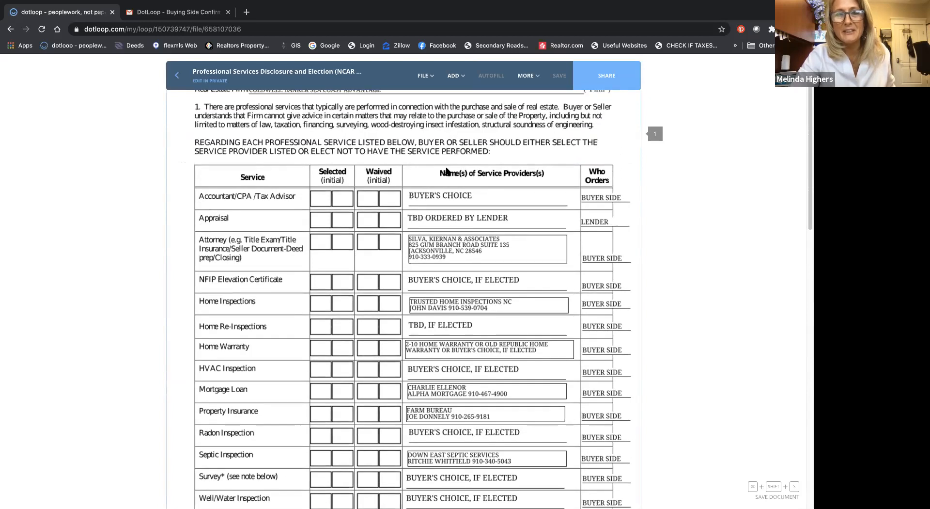
left_click(455, 75)
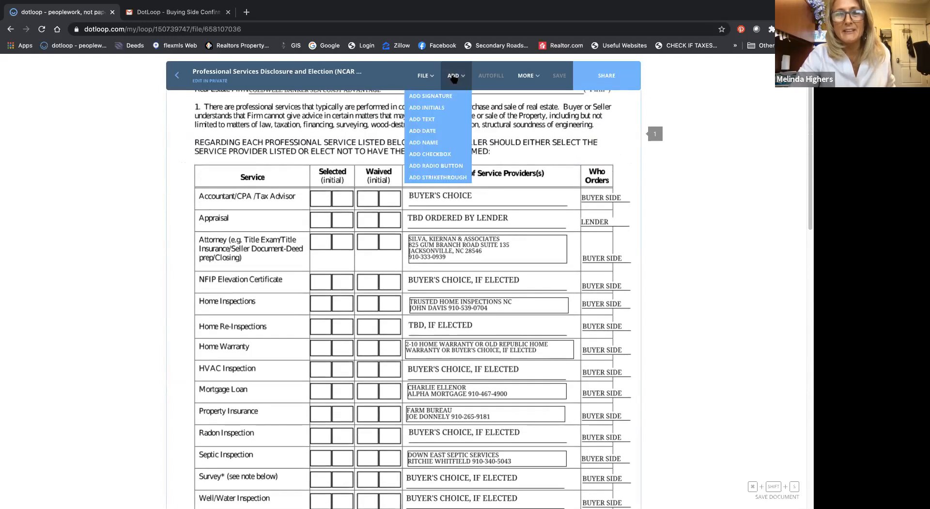
left_click(450, 107)
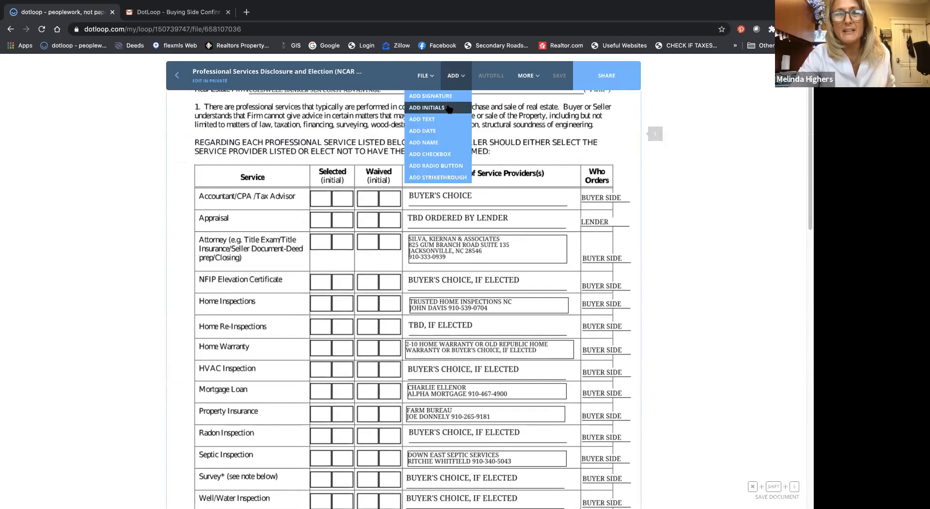
left_click(318, 210)
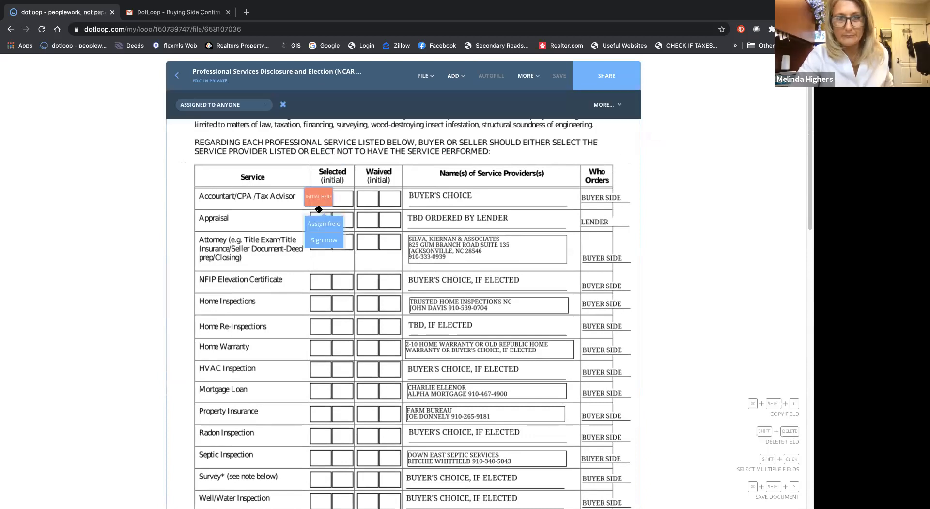
left_click(349, 210)
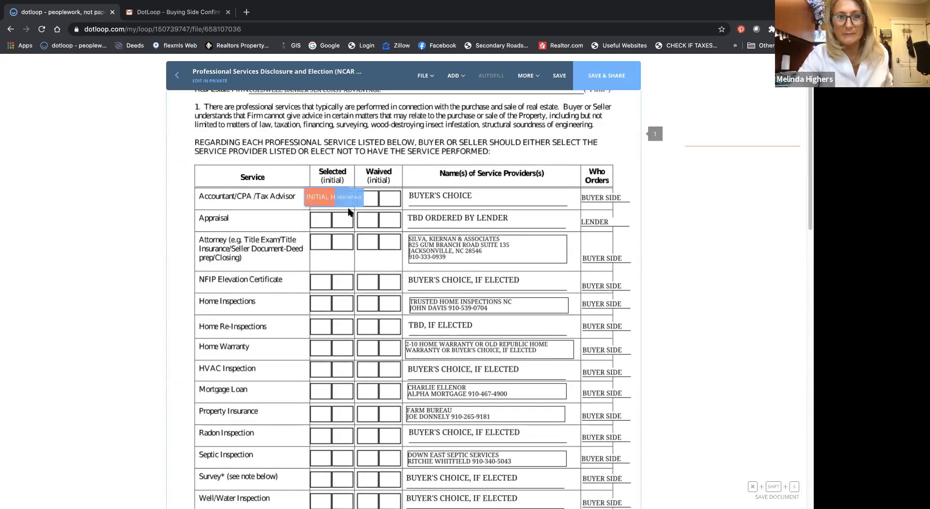
left_click(349, 211)
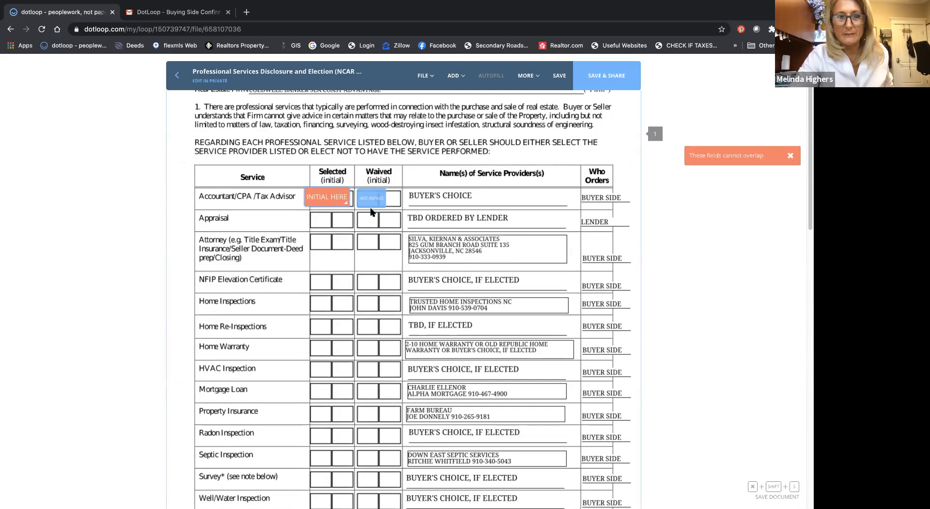
left_click_drag(371, 210, 393, 209)
left_click(465, 209)
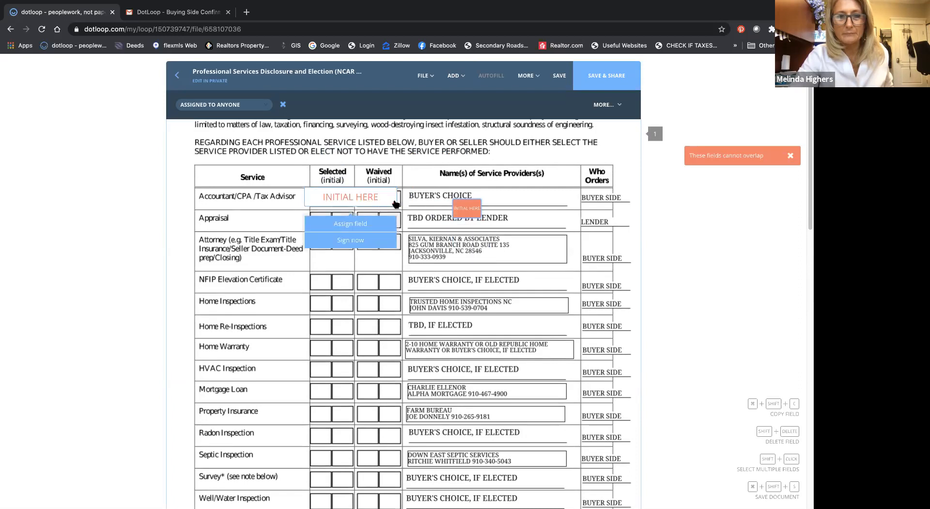
Step: Shrink both initials fields and fit them into the two Selected boxes of the Accountant/CPA/Tax Advisor row
left_click_drag(395, 203, 321, 205)
left_click(463, 211)
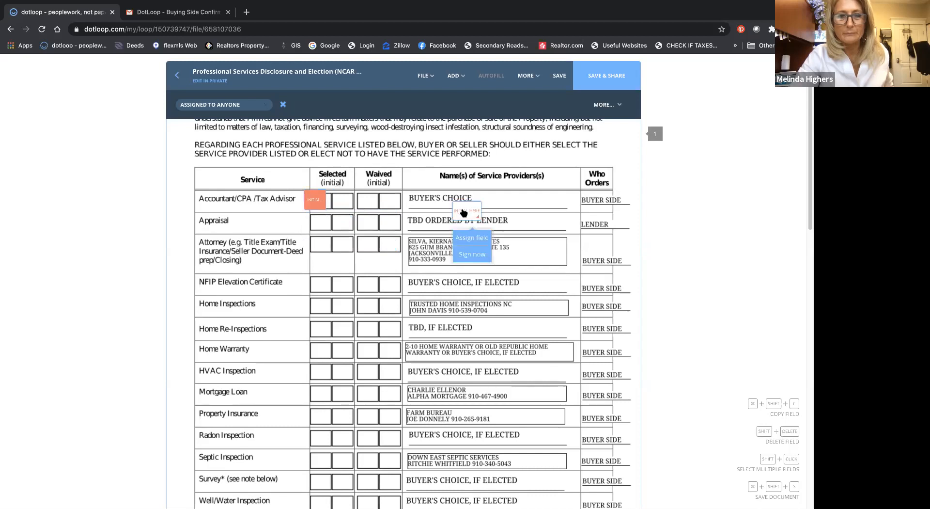
left_click_drag(416, 209, 355, 203)
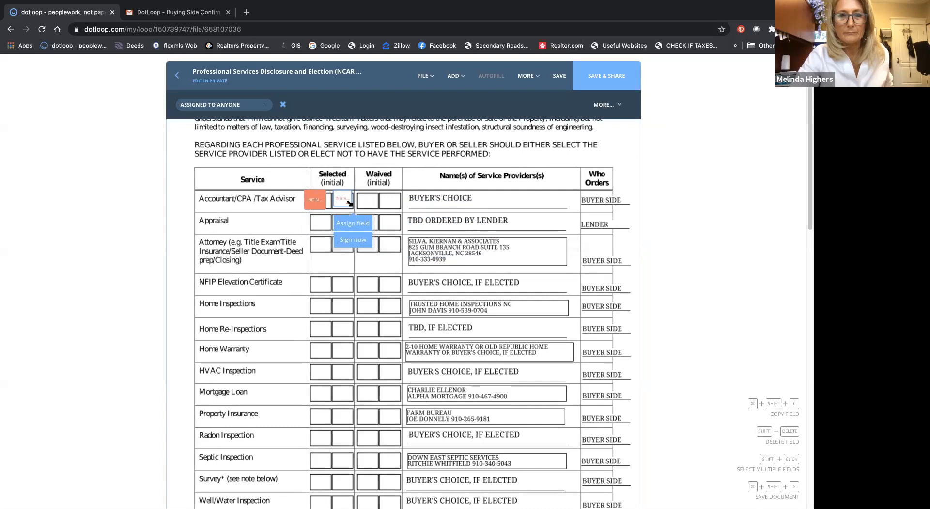
left_click(317, 206)
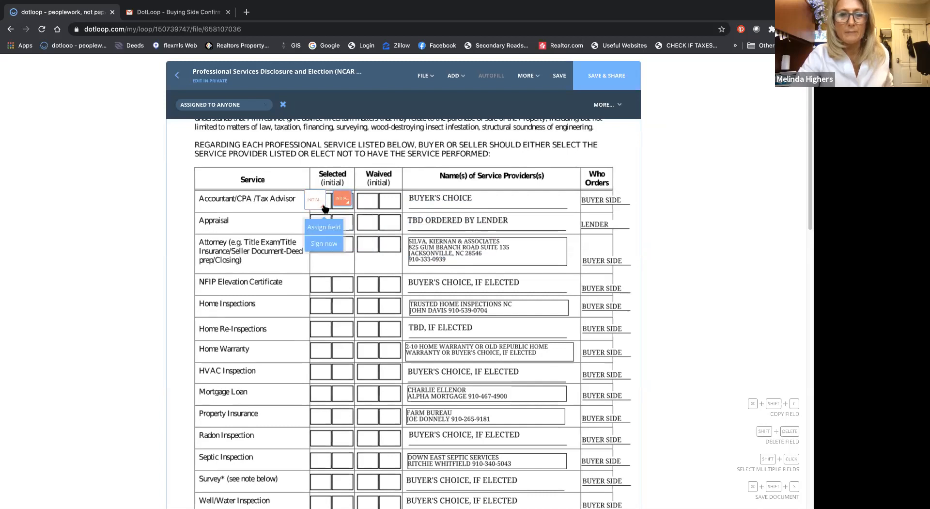
left_click_drag(324, 206, 341, 204)
left_click(340, 203)
left_click(370, 206)
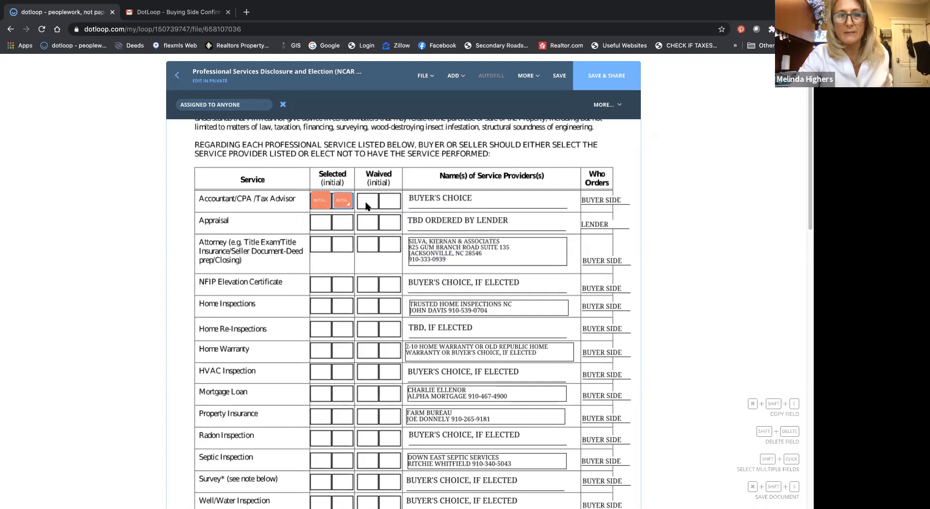
Step: Add an initials field to each of the two Waived boxes in the Accountant/CPA/Tax Advisor row
left_click(455, 75)
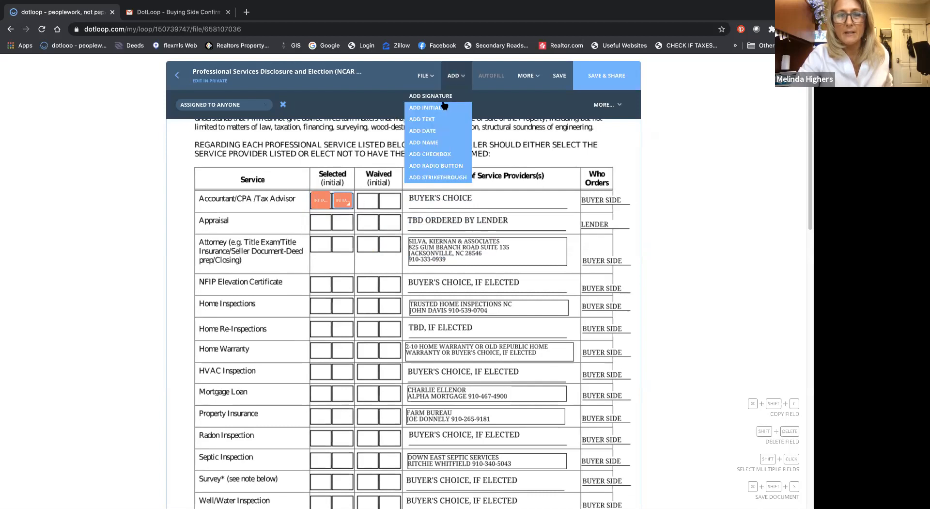
left_click(465, 107)
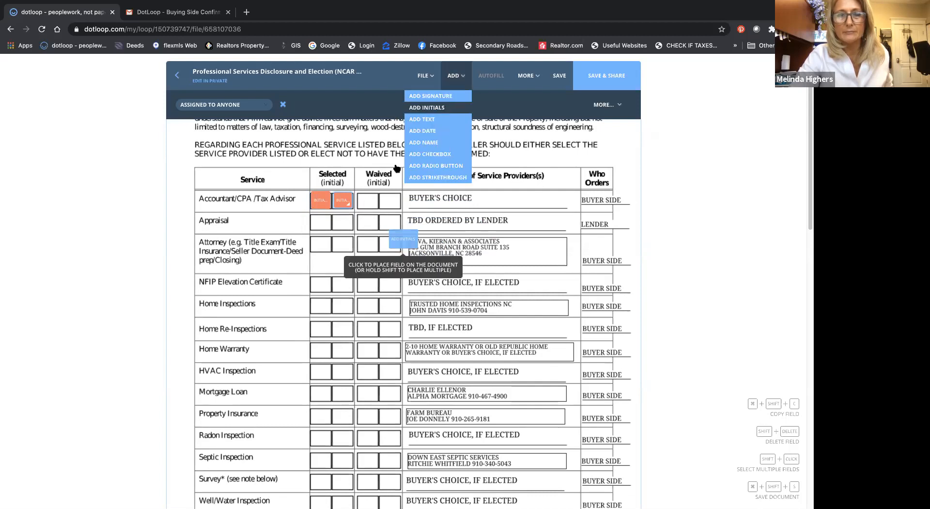
left_click(379, 214)
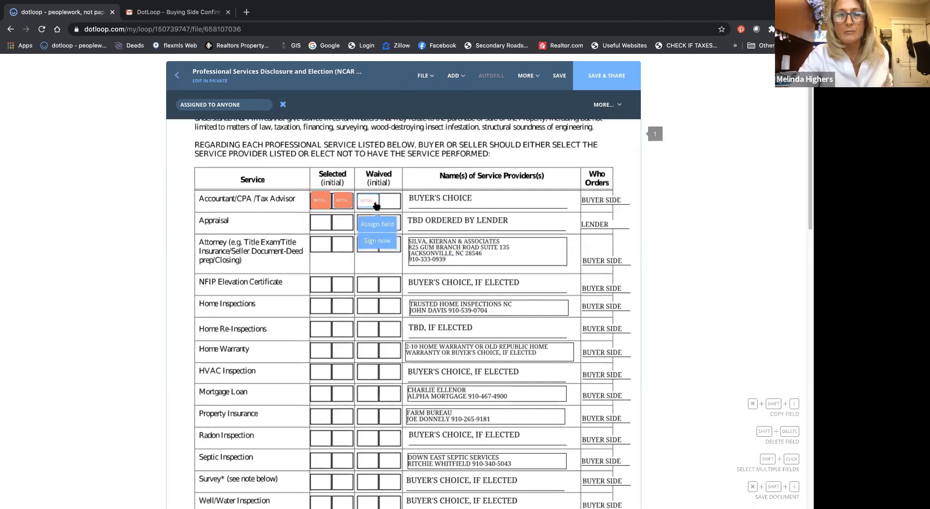
left_click(429, 83)
left_click(455, 76)
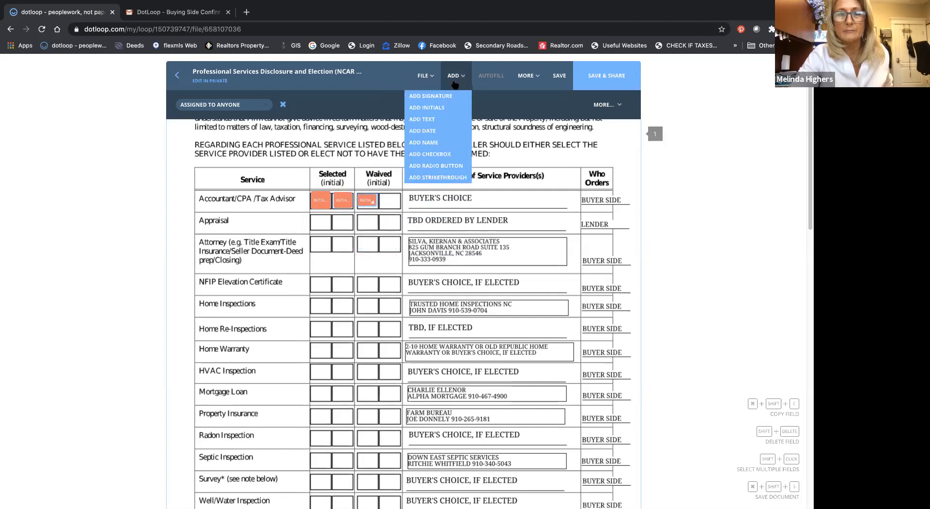
left_click(426, 107)
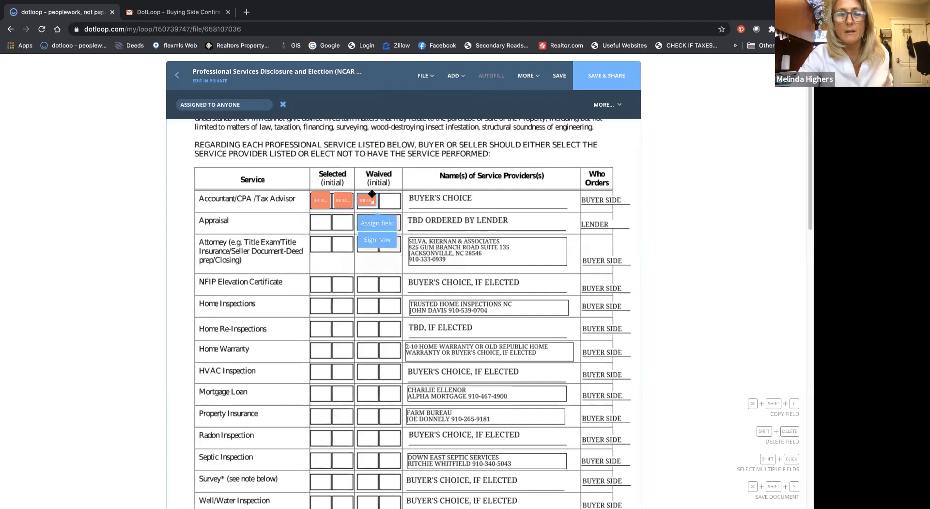
left_click(396, 215)
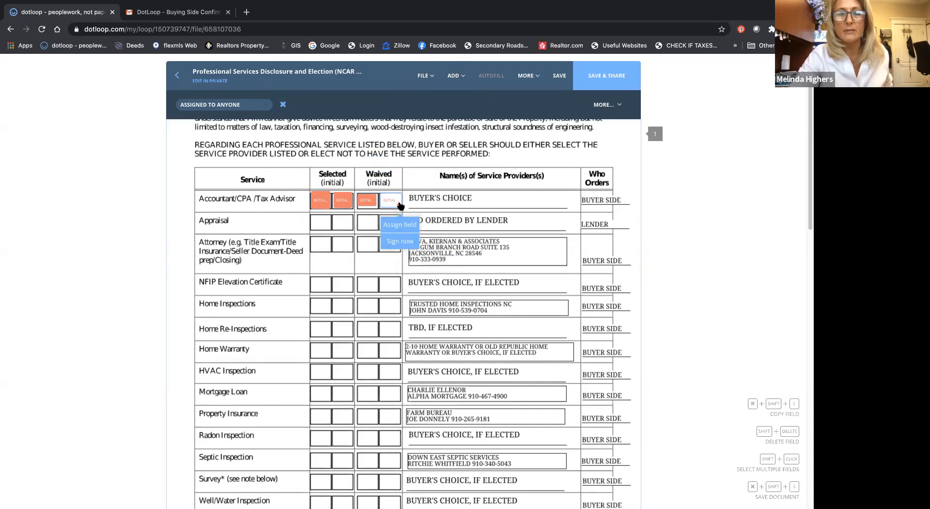
Step: Check the row's initials fields and slightly reduce the one in the first Selected box
left_click(369, 199)
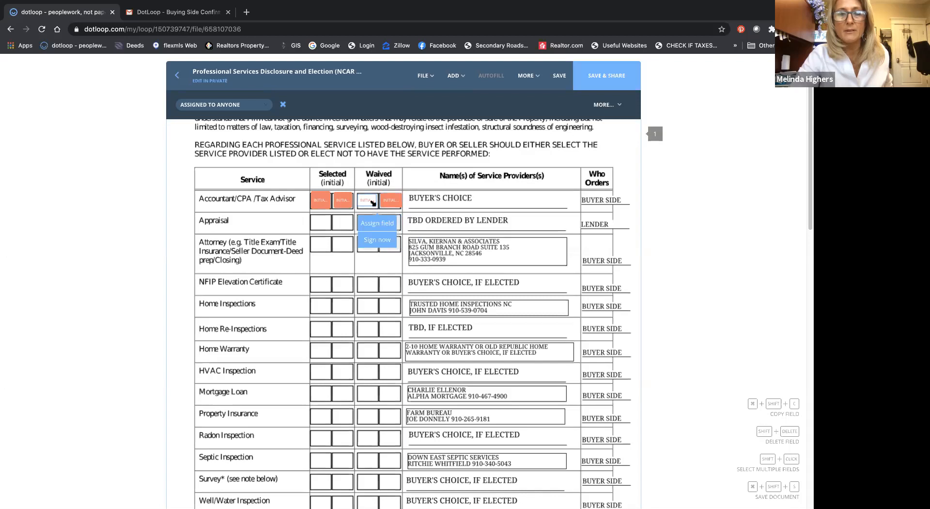
left_click(343, 200)
left_click(322, 200)
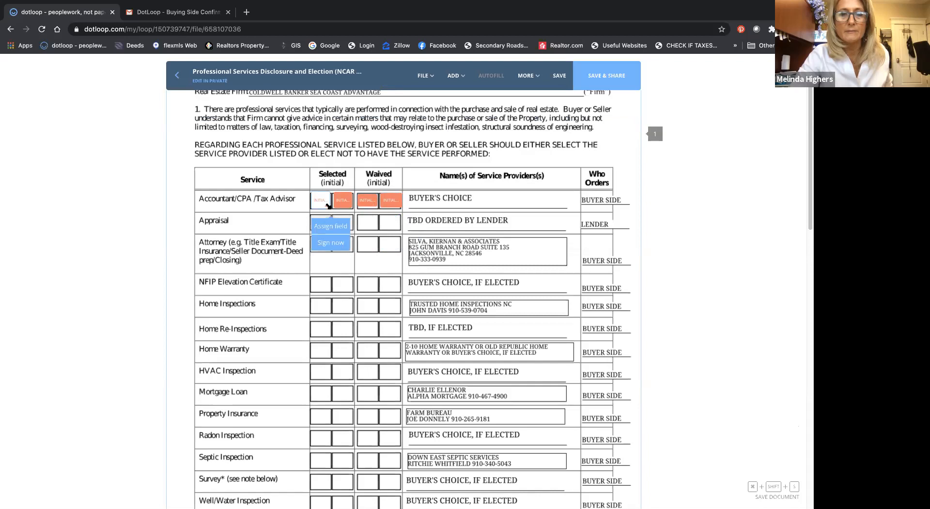
left_click_drag(327, 204, 325, 201)
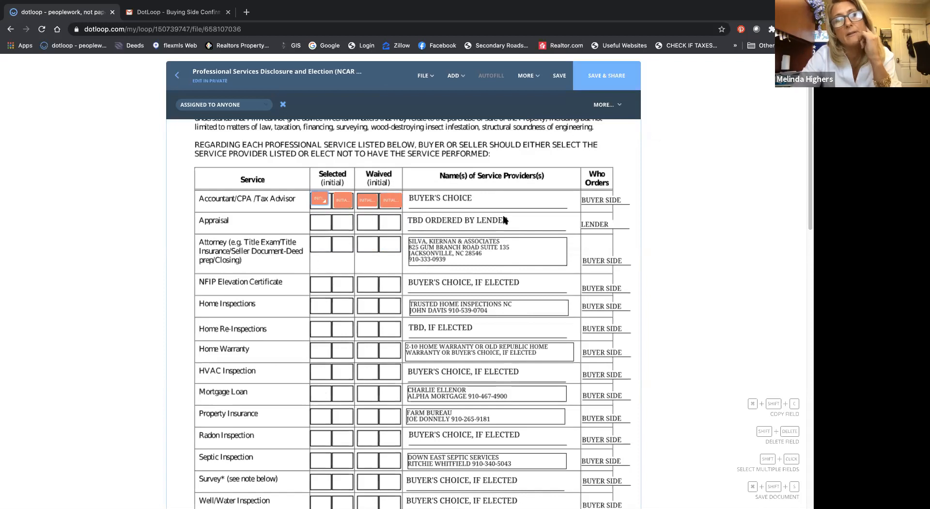
Step: Examine the people and roles available for assigning the first Selected initials field, leaving it assigned to anyone
scroll(504, 220, "down", 5)
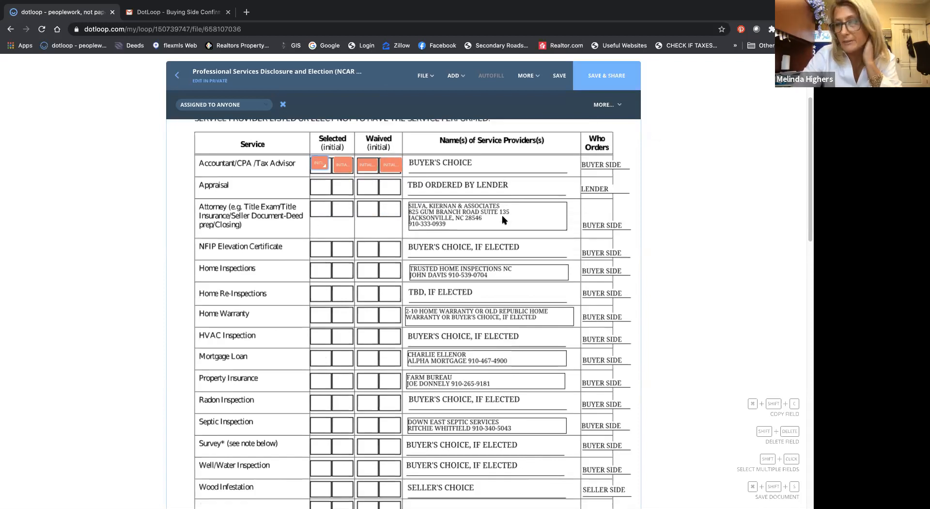
scroll(503, 220, "up", 4)
scroll(504, 220, "down", 5)
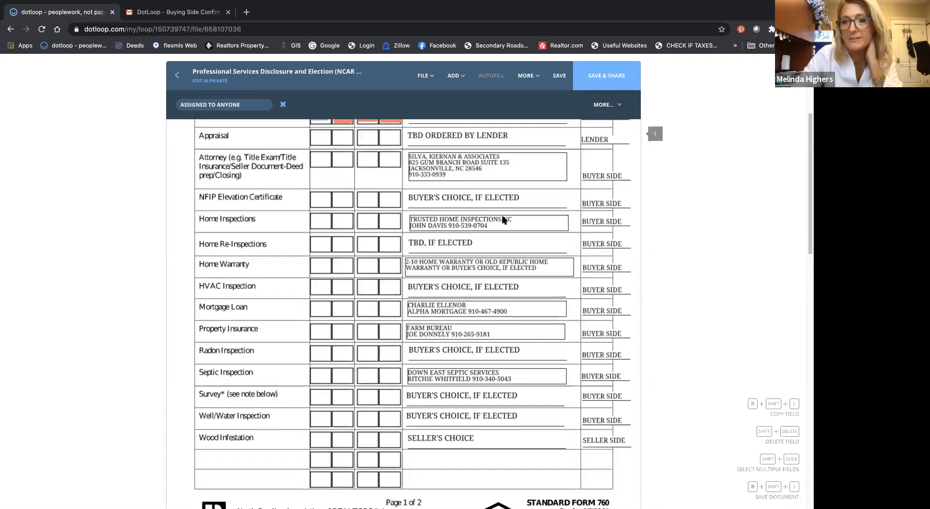
scroll(504, 219, "up", 5)
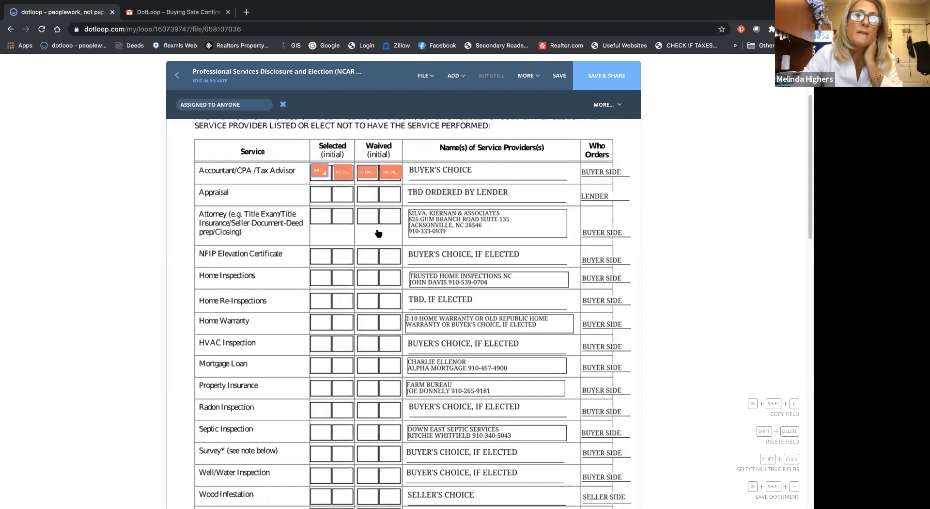
left_click(315, 175)
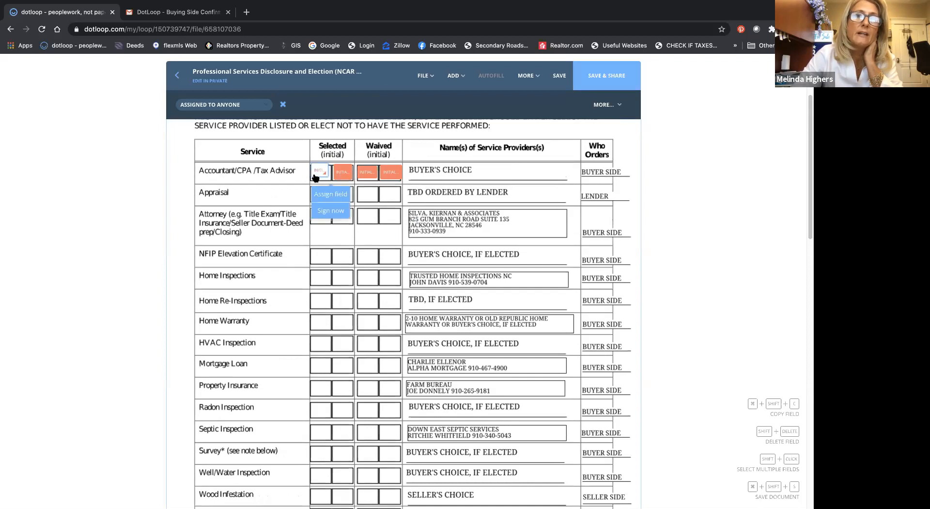
left_click(331, 194)
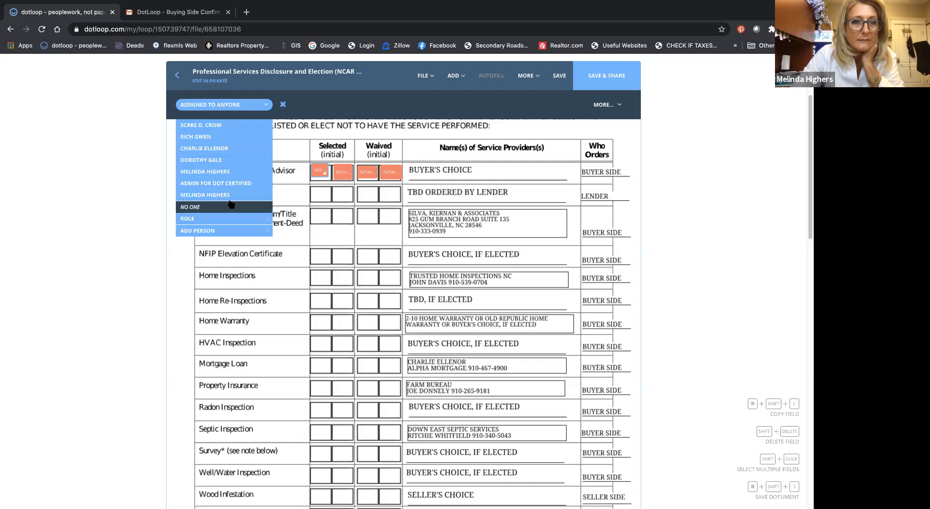
left_click(321, 171)
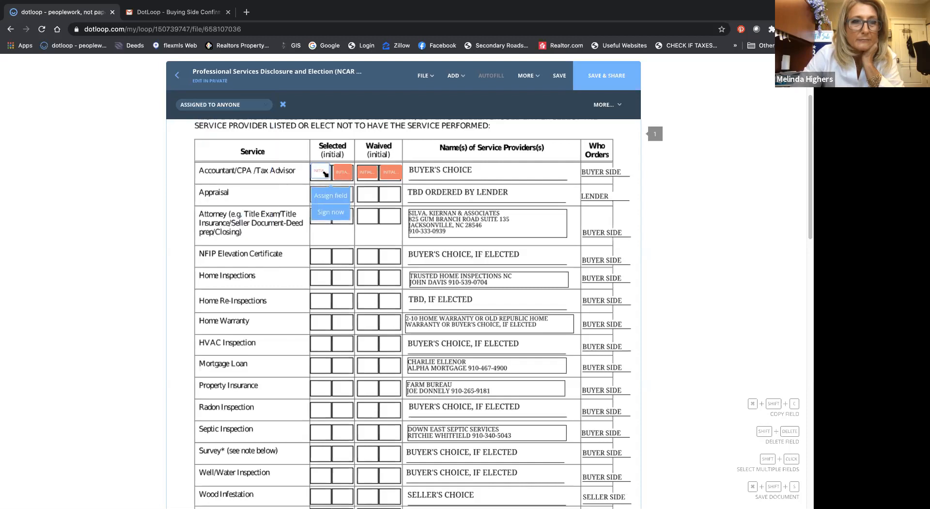
left_click(243, 105)
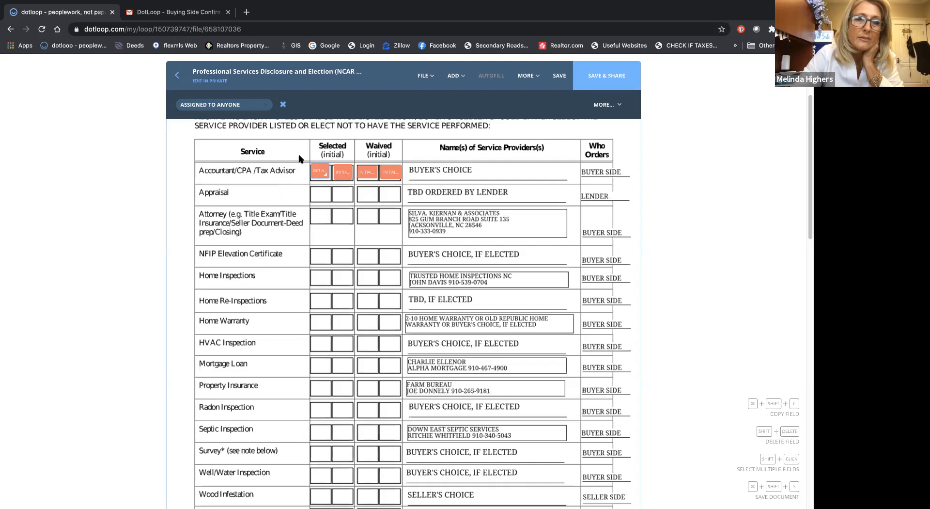
left_click(320, 171)
left_click(343, 172)
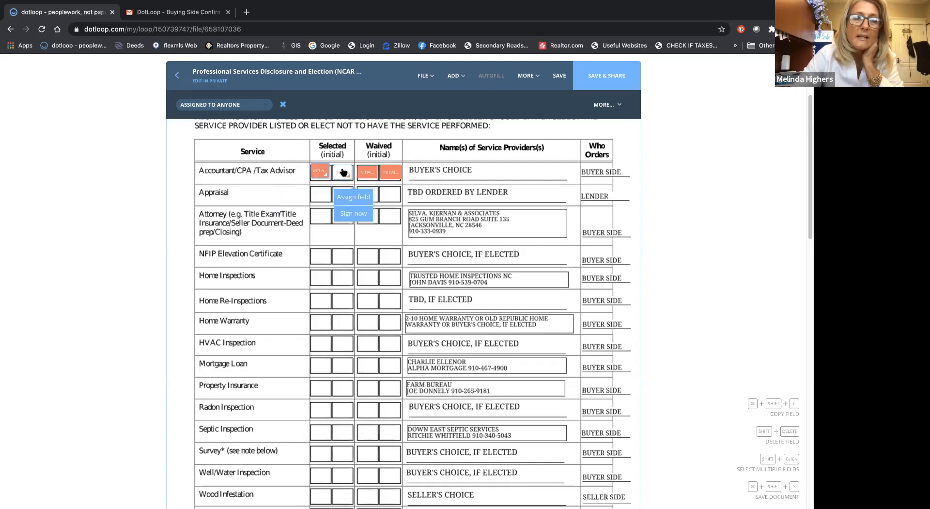
left_click(376, 171)
left_click(390, 172)
left_click(343, 173)
left_click(320, 172)
left_click(368, 172)
left_click(391, 172)
left_click(343, 172)
left_click(320, 172)
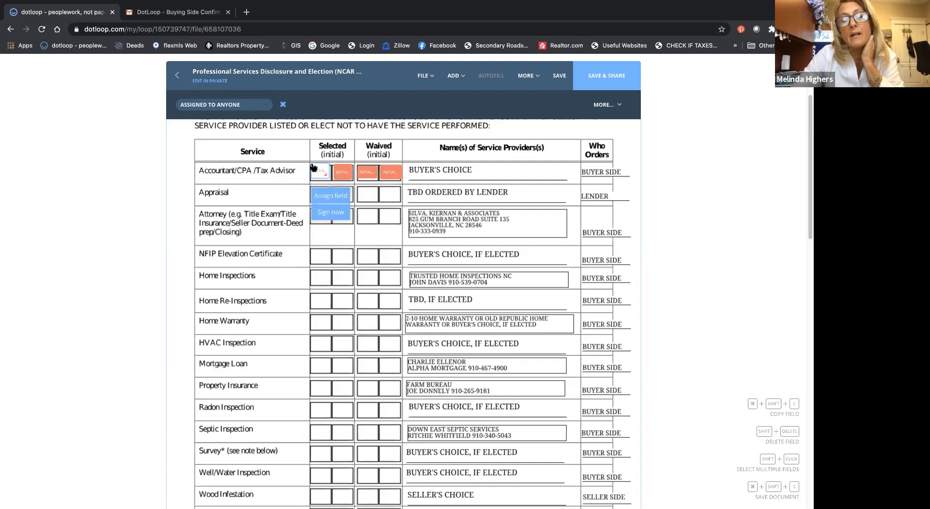
left_click(369, 172)
left_click(388, 172)
left_click(368, 172)
left_click(342, 173)
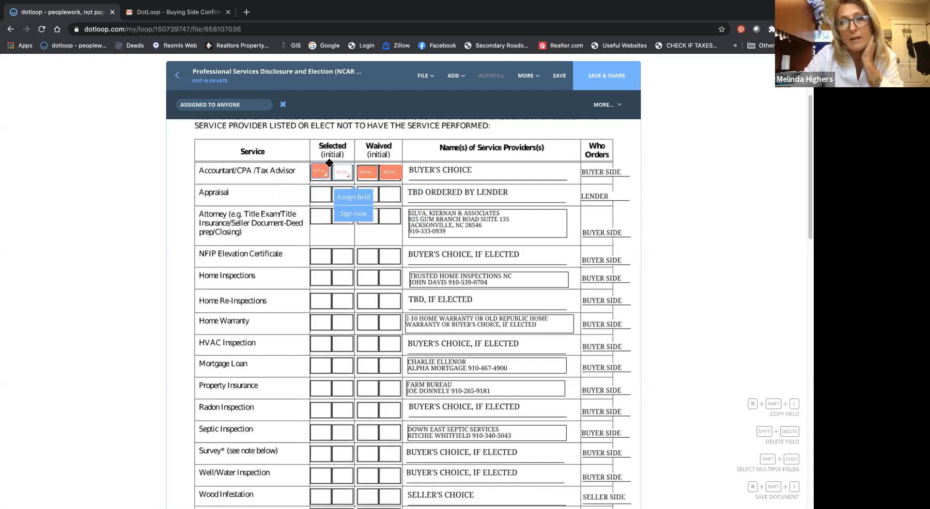
left_click(319, 171)
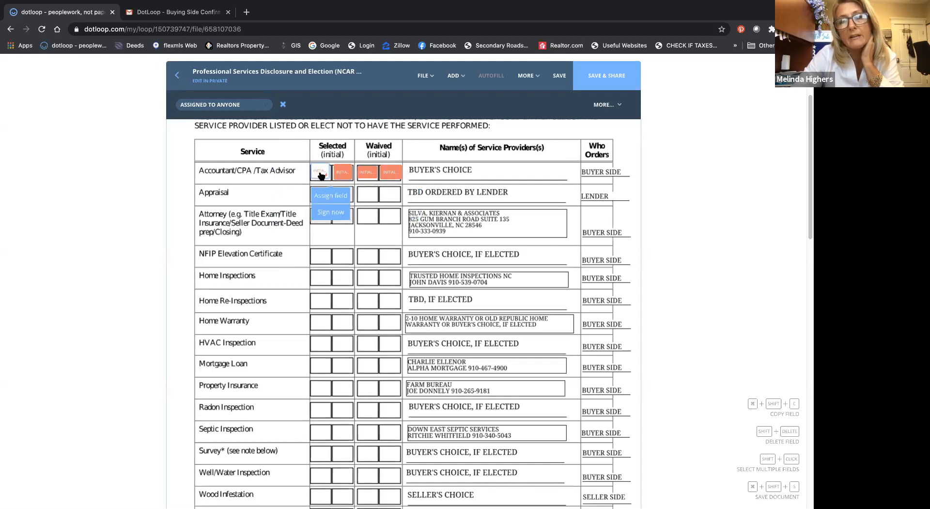
left_click(342, 172)
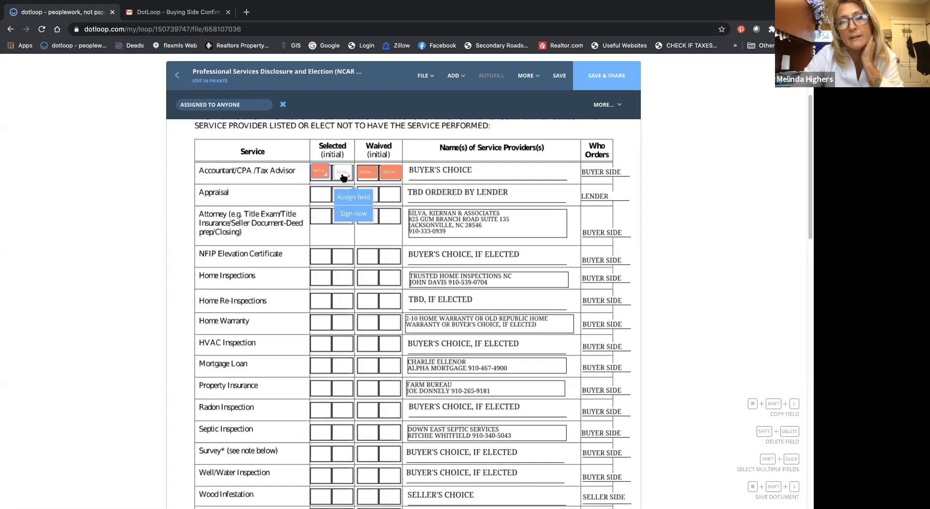
left_click(368, 172)
left_click(391, 172)
left_click(368, 172)
left_click(342, 172)
left_click(320, 172)
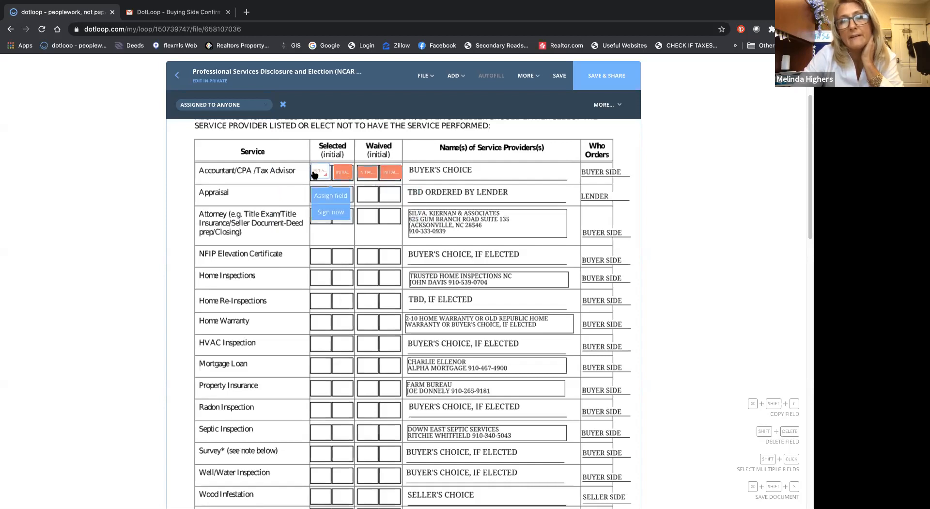
left_click(324, 227)
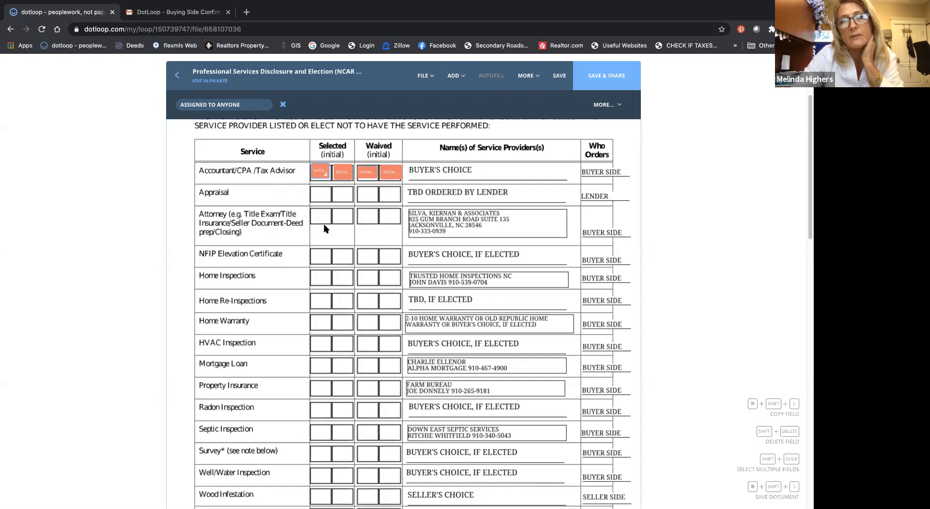
Step: Adjust the initials field in the first Selected box of the Accountant/CPA/Tax Advisor row to line up with its box
left_click(321, 177)
left_click_drag(321, 180, 320, 180)
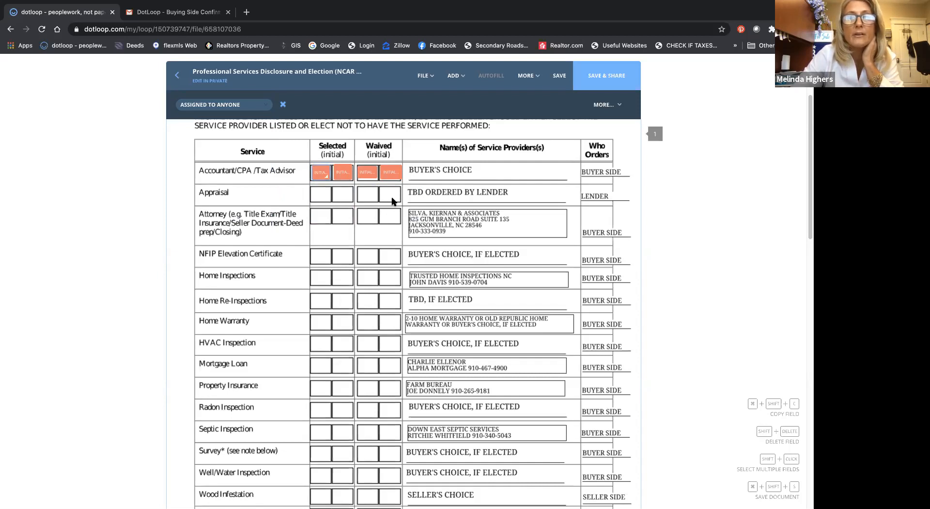
left_click(342, 172)
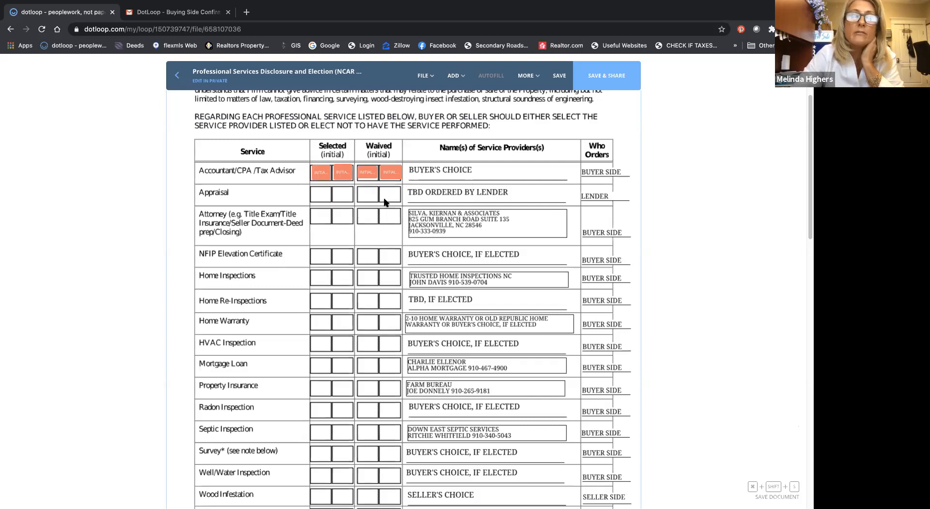
Step: Remove the initials fields from the second Selected box and the second Waived box in the Accountant/CPA/Tax Advisor row
scroll(384, 201, "down", 2)
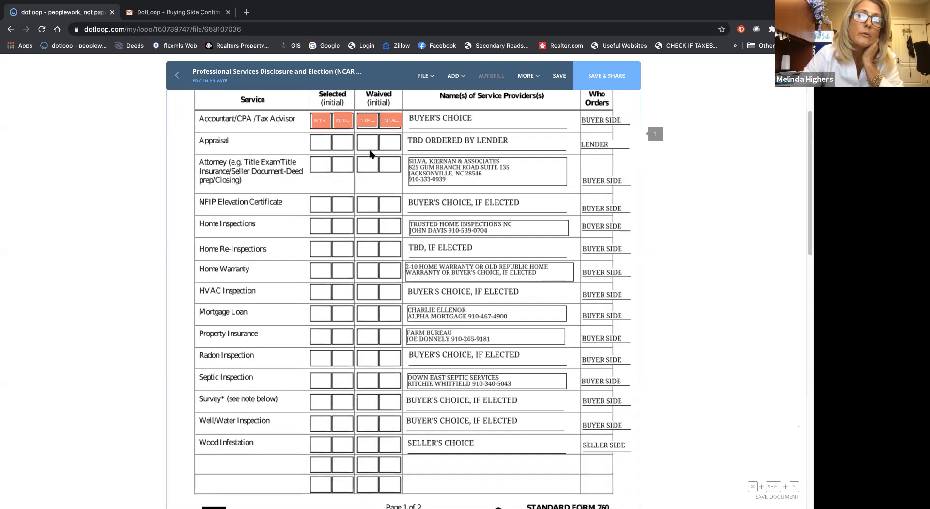
scroll(346, 142, "up", 1)
left_click(342, 138)
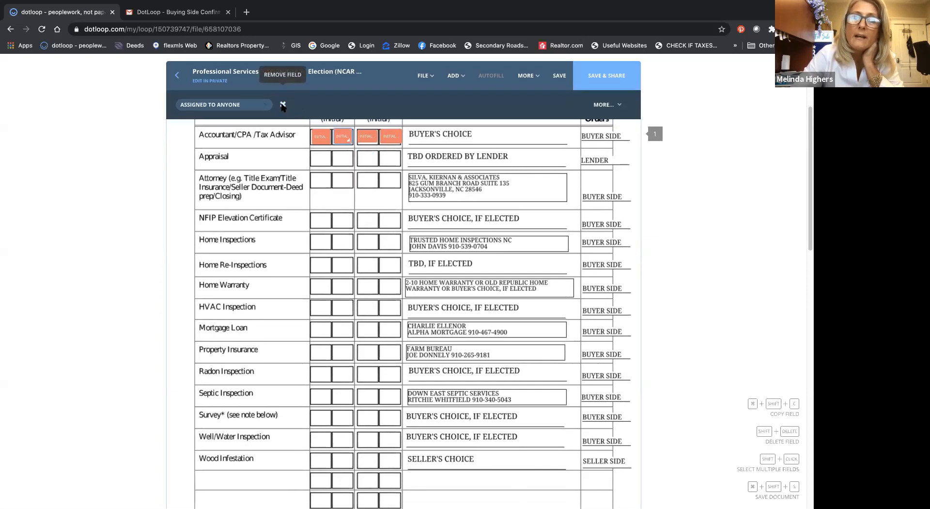
left_click(283, 105)
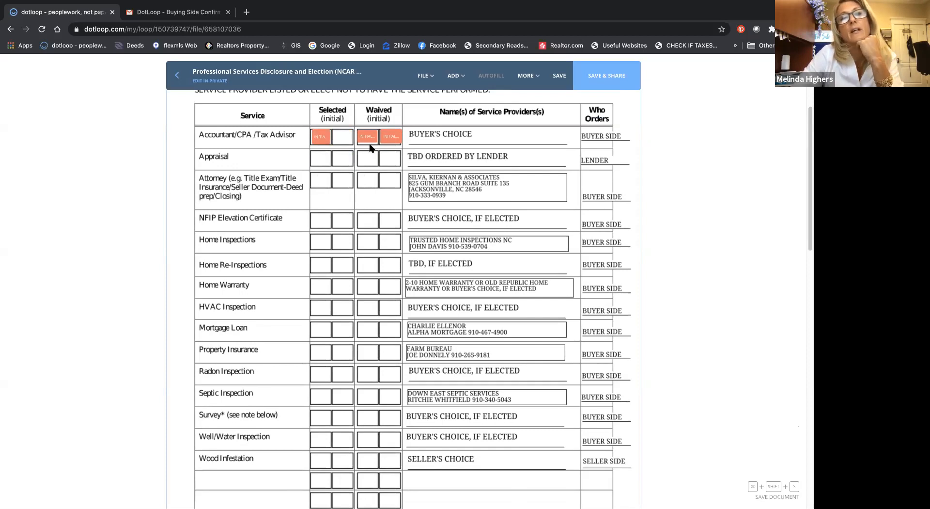
left_click(390, 137)
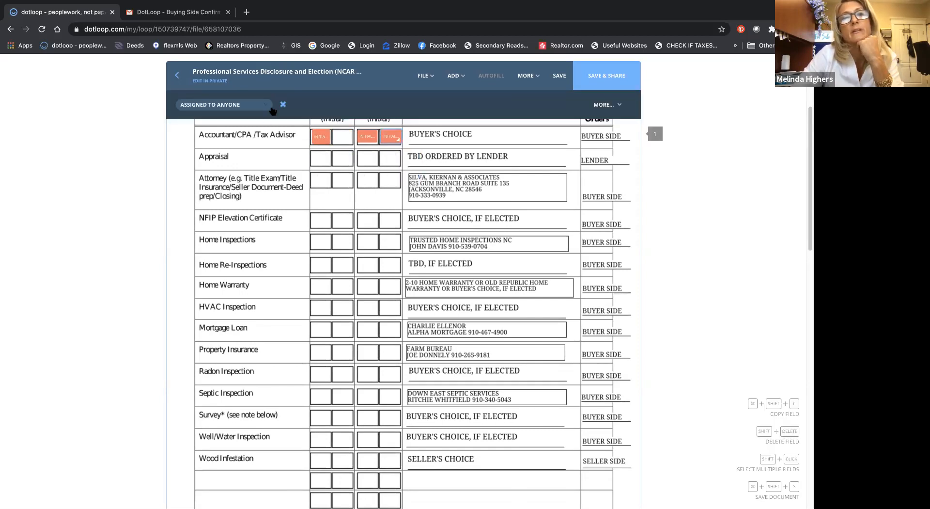
left_click(282, 104)
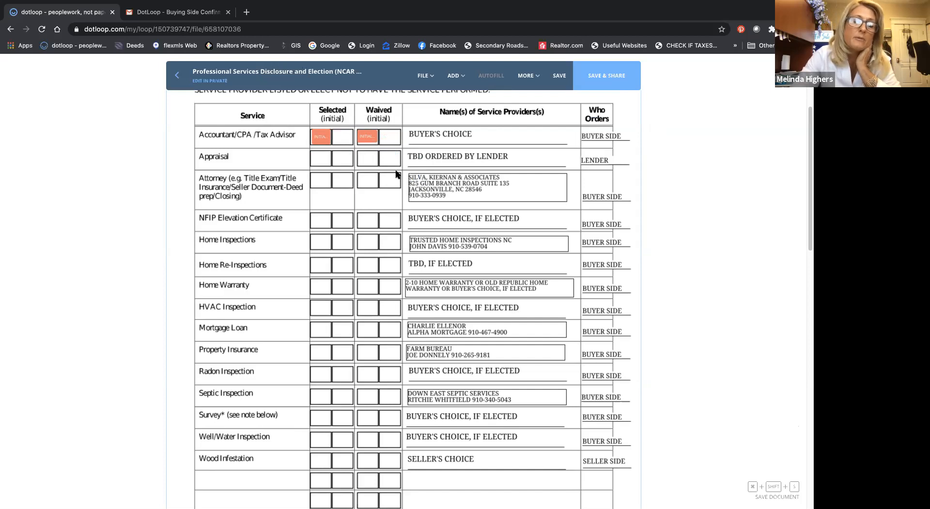
Step: Save the Professional Services Disclosure and Election form and return to the loop without sharing it
scroll(396, 173, "down", 5)
scroll(395, 173, "up", 3)
scroll(395, 173, "up", 4)
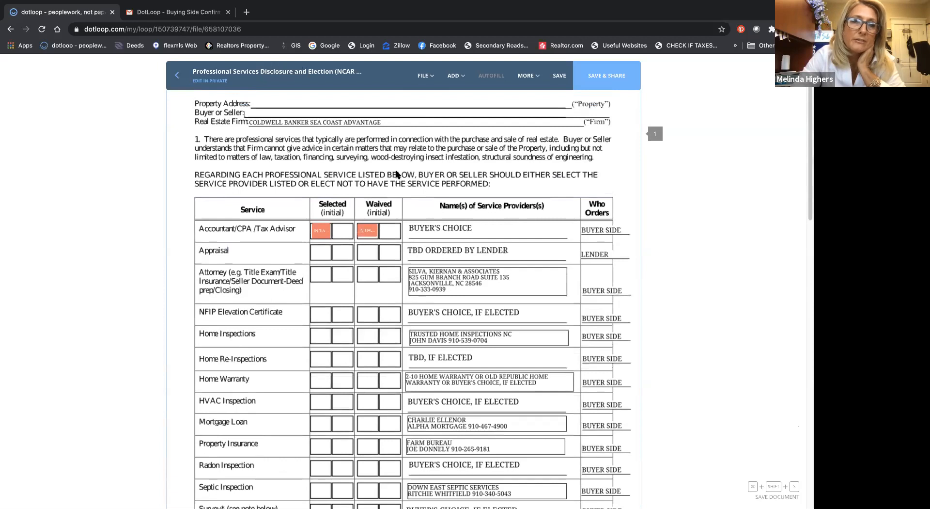
scroll(396, 173, "down", 3)
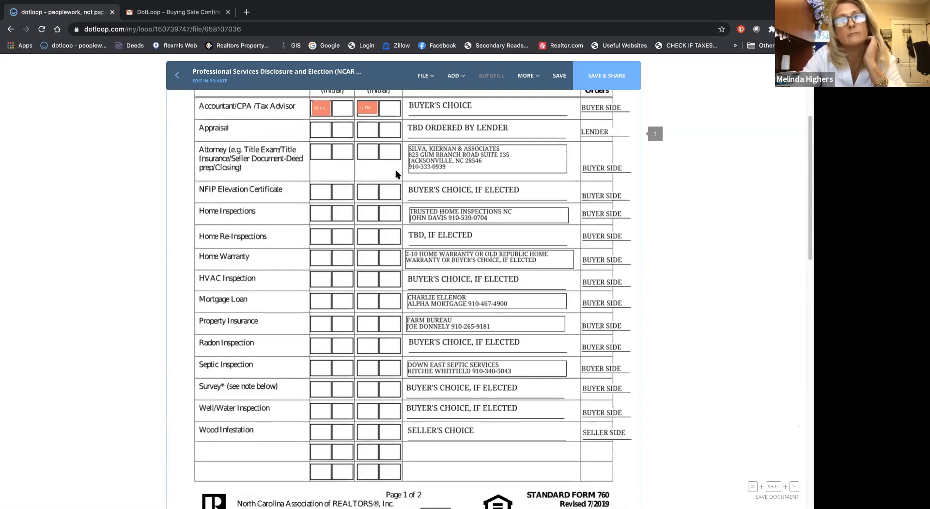
scroll(396, 174, "down", 2)
scroll(396, 173, "up", 4)
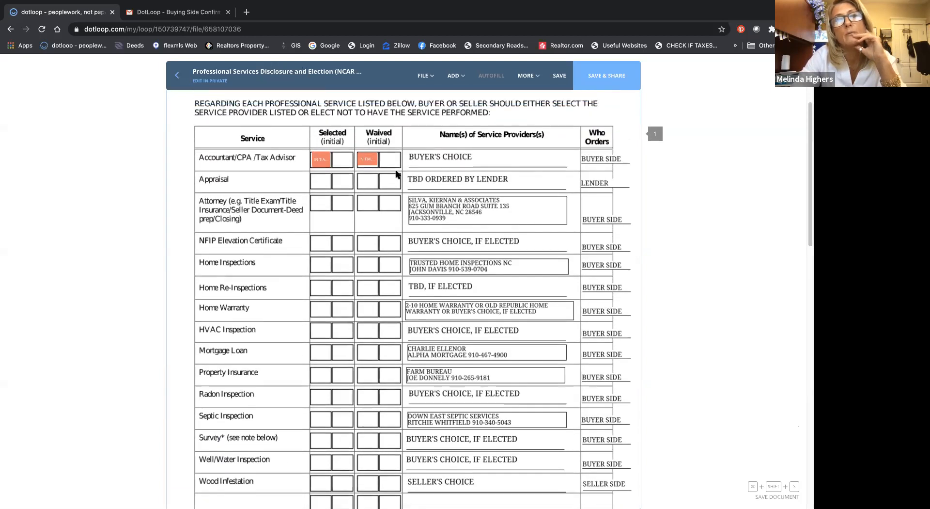
scroll(396, 174, "up", 1)
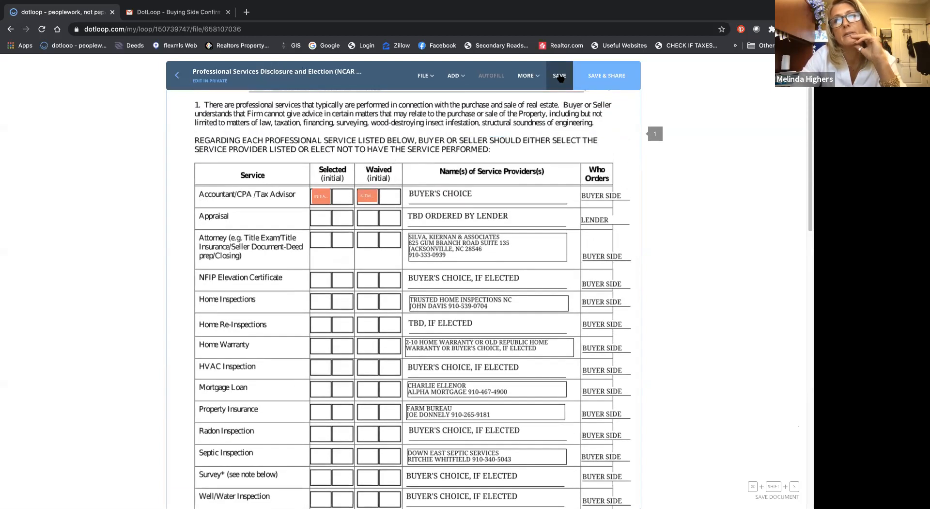
left_click(559, 77)
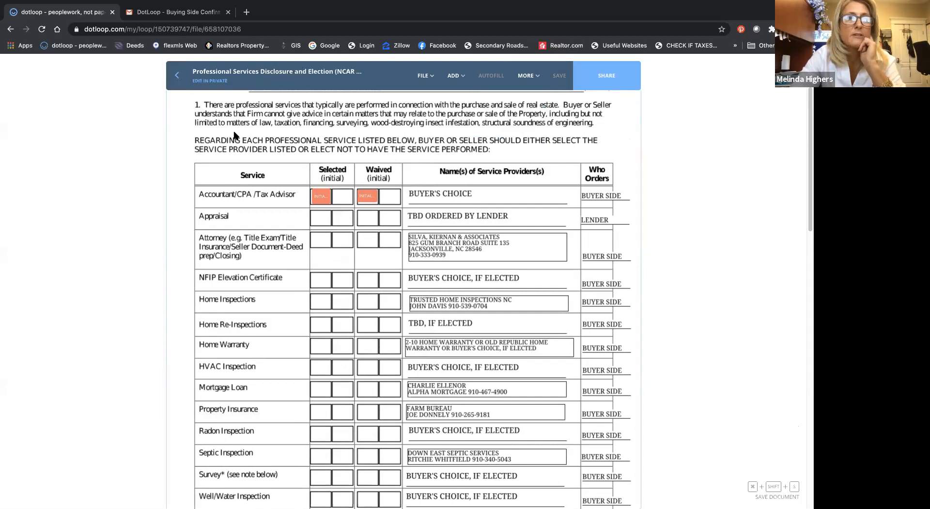
scroll(181, 89, "up", 2)
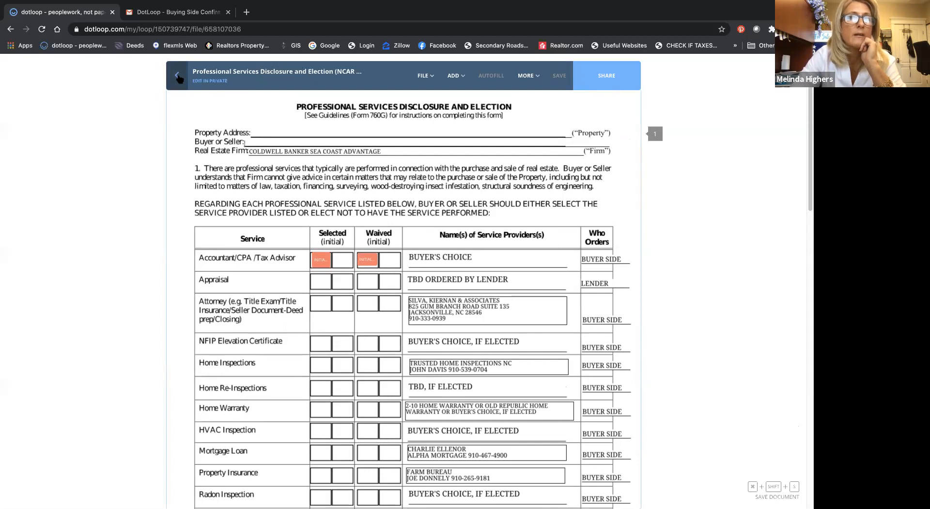
left_click(178, 76)
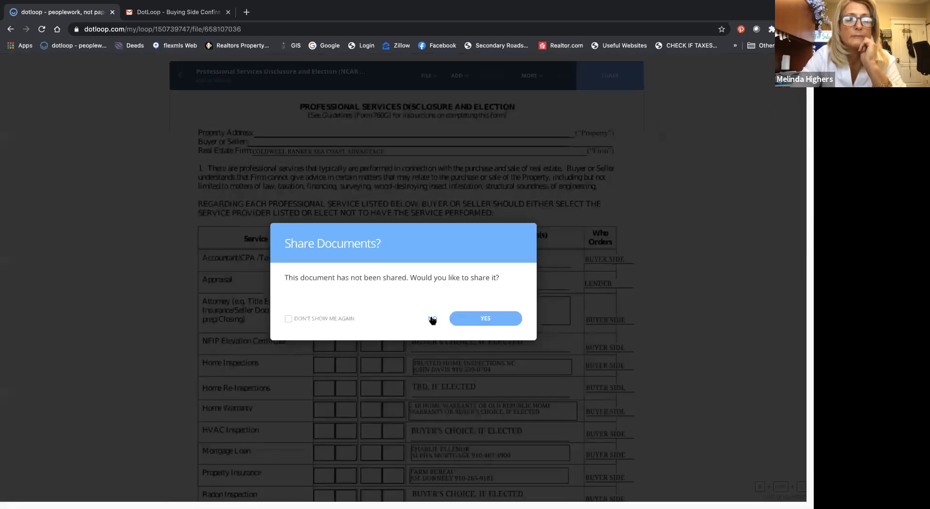
left_click(433, 318)
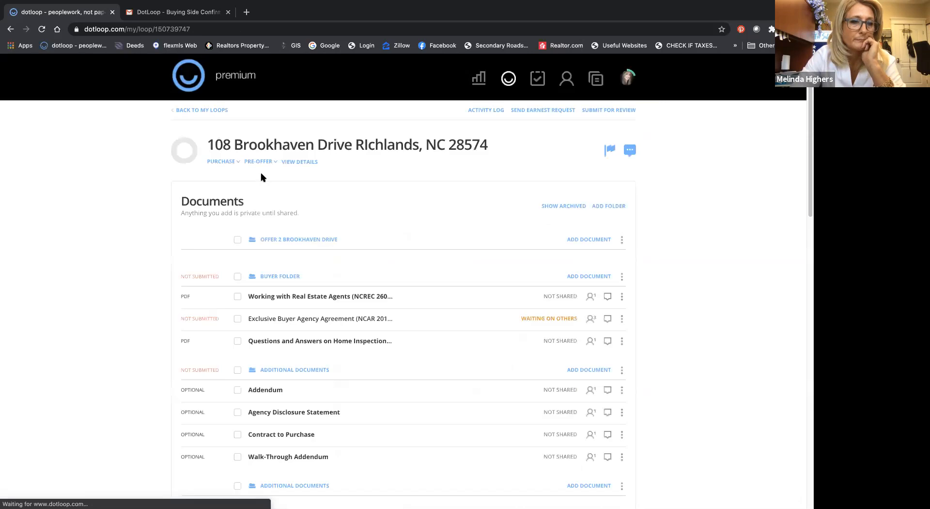
Step: Show the loop's archived documents and open the Offer to Purchase and Contract (NCAR 2-T) from the offer folder
scroll(261, 177, "down", 1)
scroll(261, 177, "down", 1)
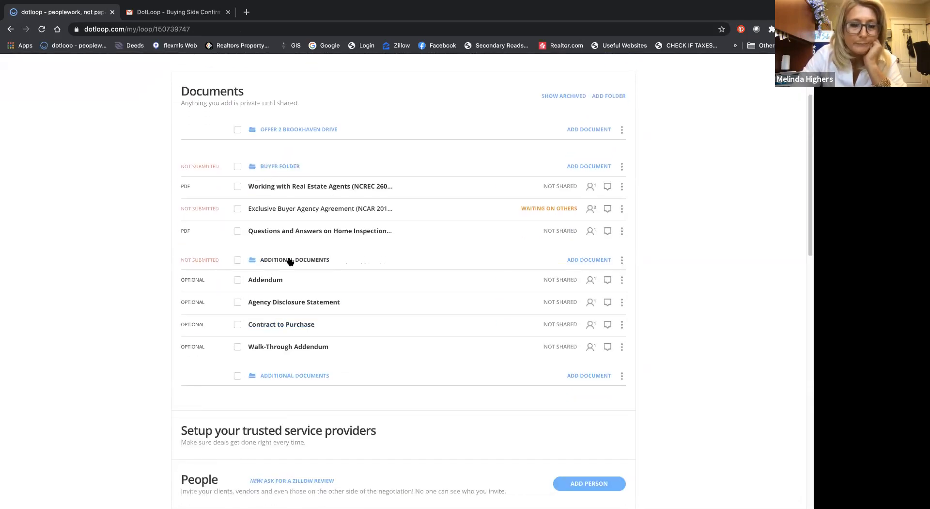
left_click(564, 96)
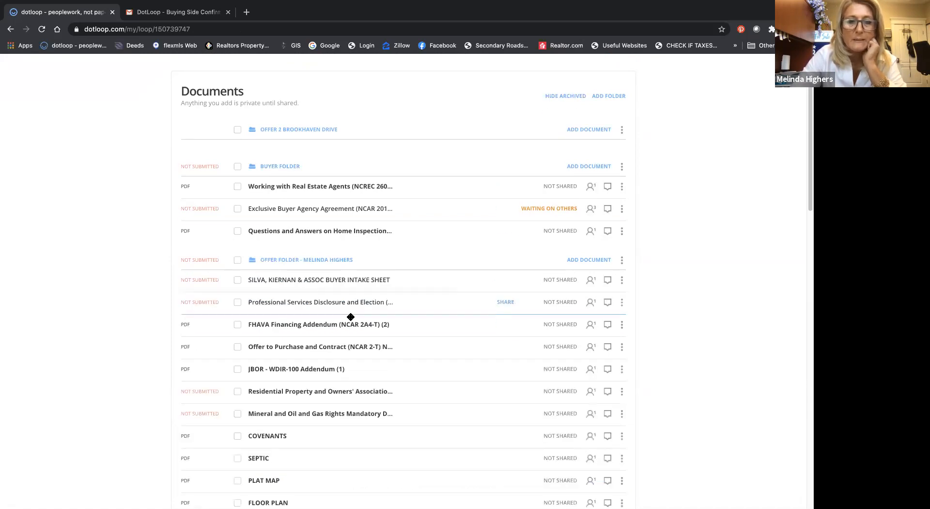
left_click(351, 348)
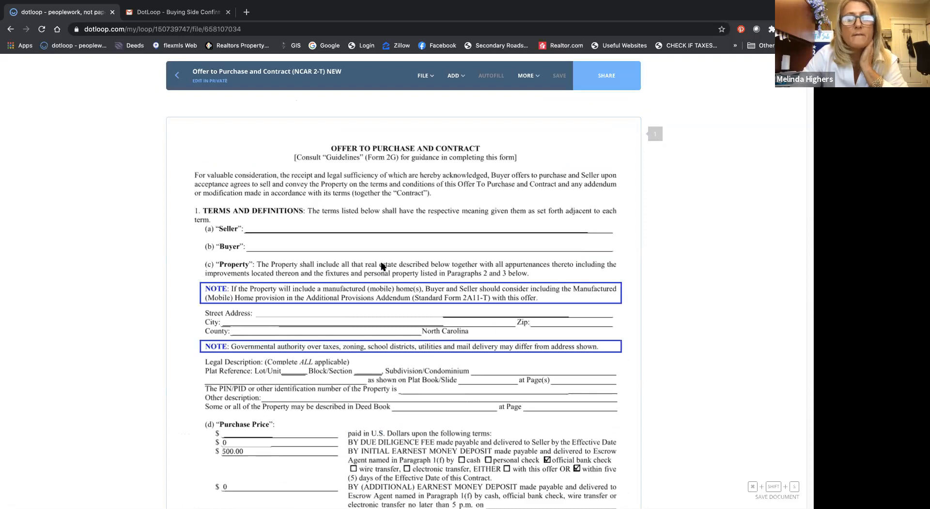
Step: Add a text field on the second line of the seller's mailing address on page 13 and widen it along most of the line
scroll(382, 266, "down", 1)
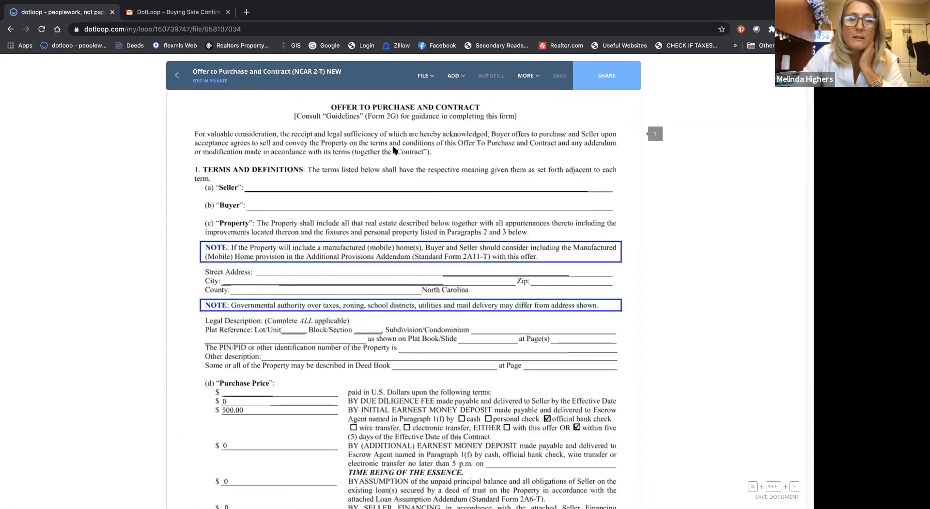
scroll(394, 149, "down", 10)
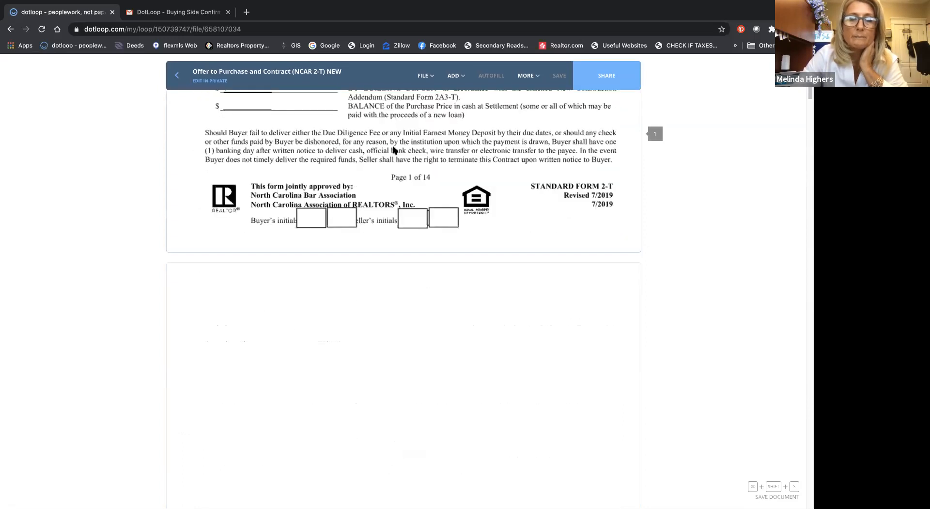
scroll(393, 149, "down", 20)
scroll(394, 149, "down", 20)
scroll(394, 149, "down", 20)
scroll(393, 149, "down", 15)
scroll(393, 149, "up", 15)
scroll(393, 150, "up", 4)
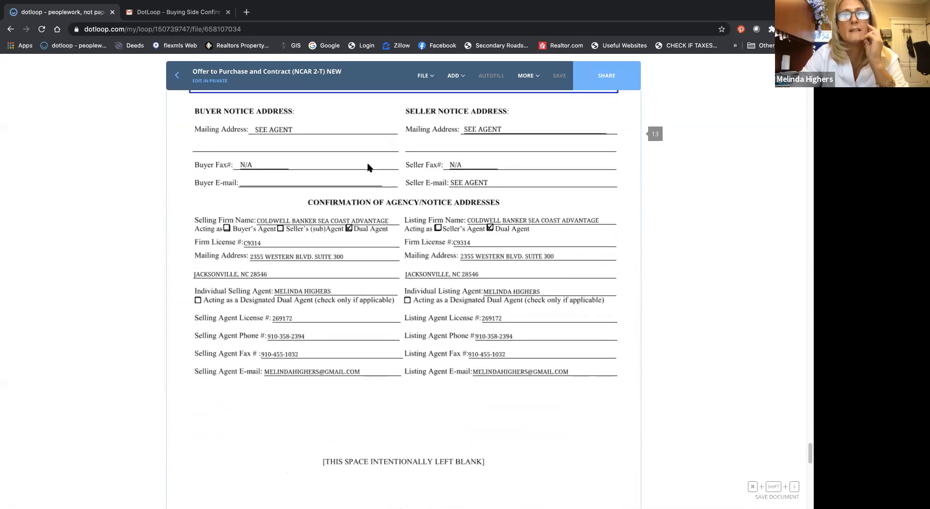
scroll(352, 203, "up", 2)
left_click(455, 72)
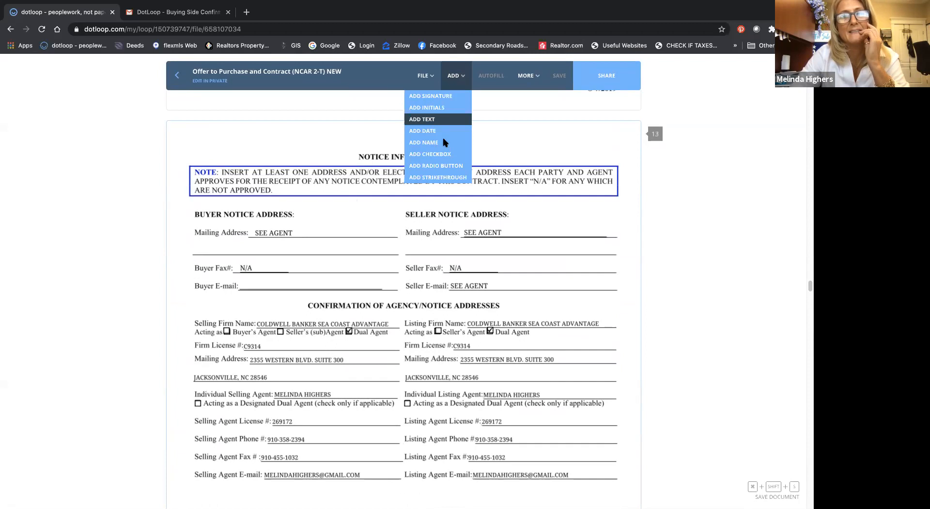
left_click(442, 119)
left_click(451, 251)
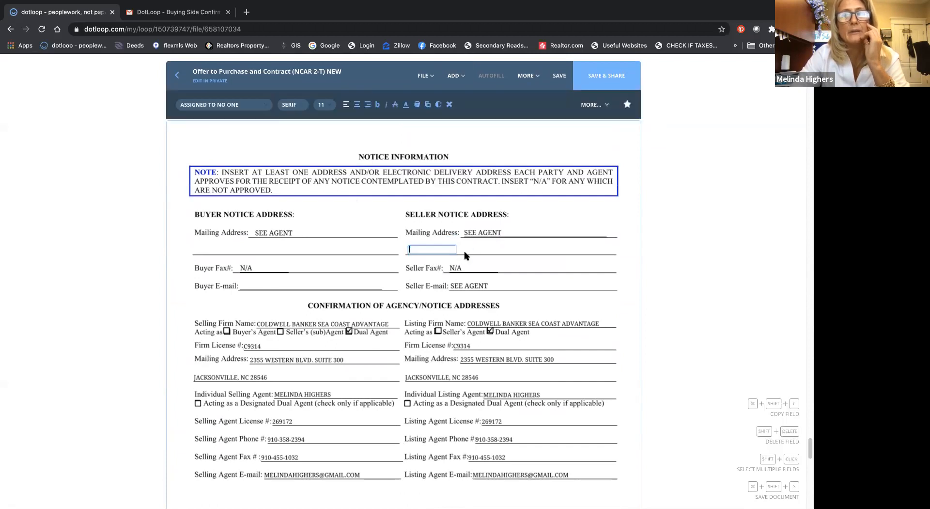
left_click_drag(452, 251, 597, 254)
Step: Fill the new seller mailing address field with the suggested city, state and ZIP code, and save the contract
left_click(410, 252)
type("JA")
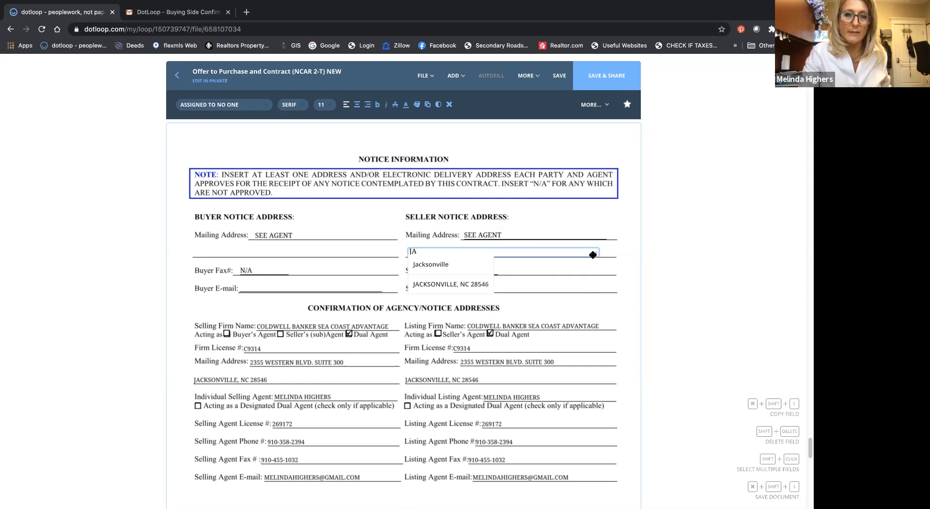
left_click(483, 286)
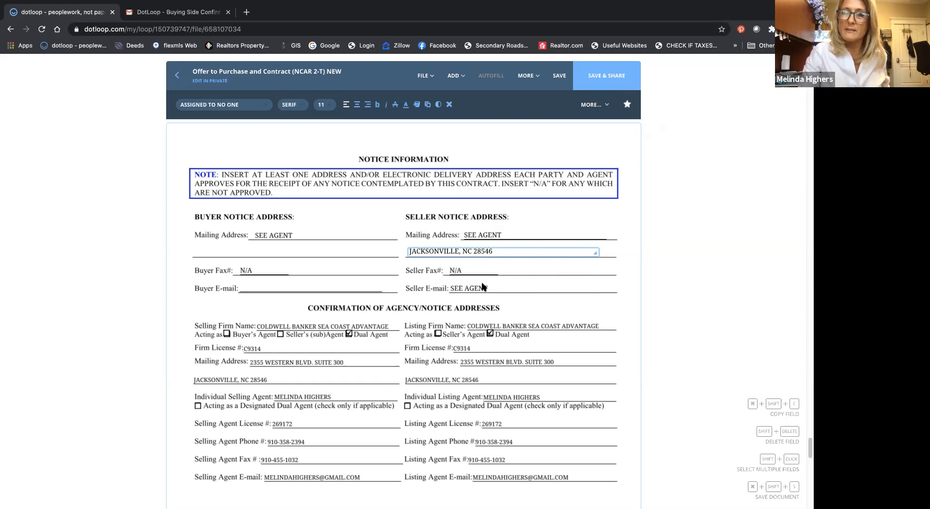
scroll(484, 287, "up", 2)
left_click(559, 77)
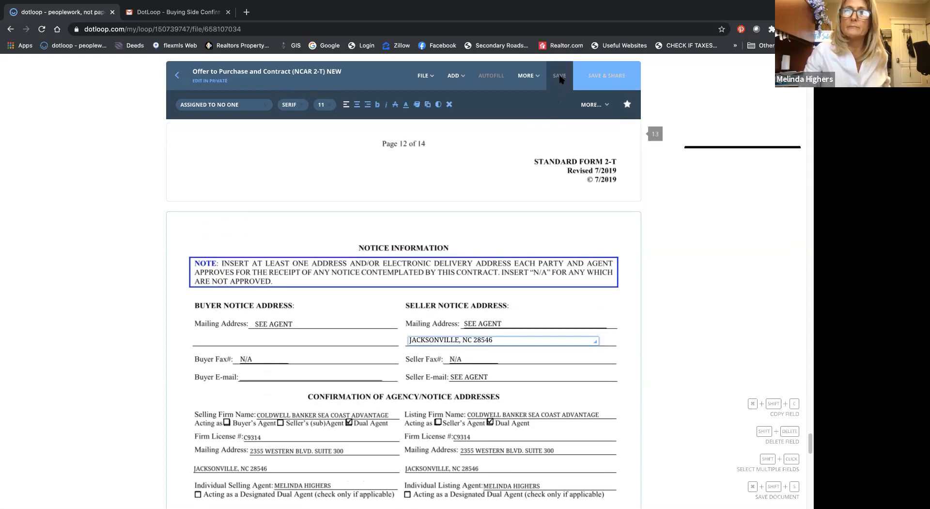
mouse_move(519, 4)
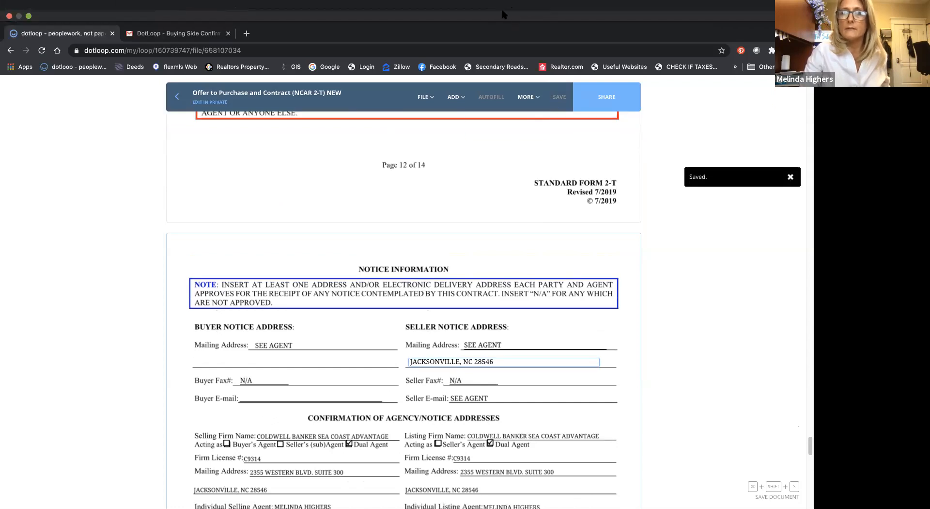